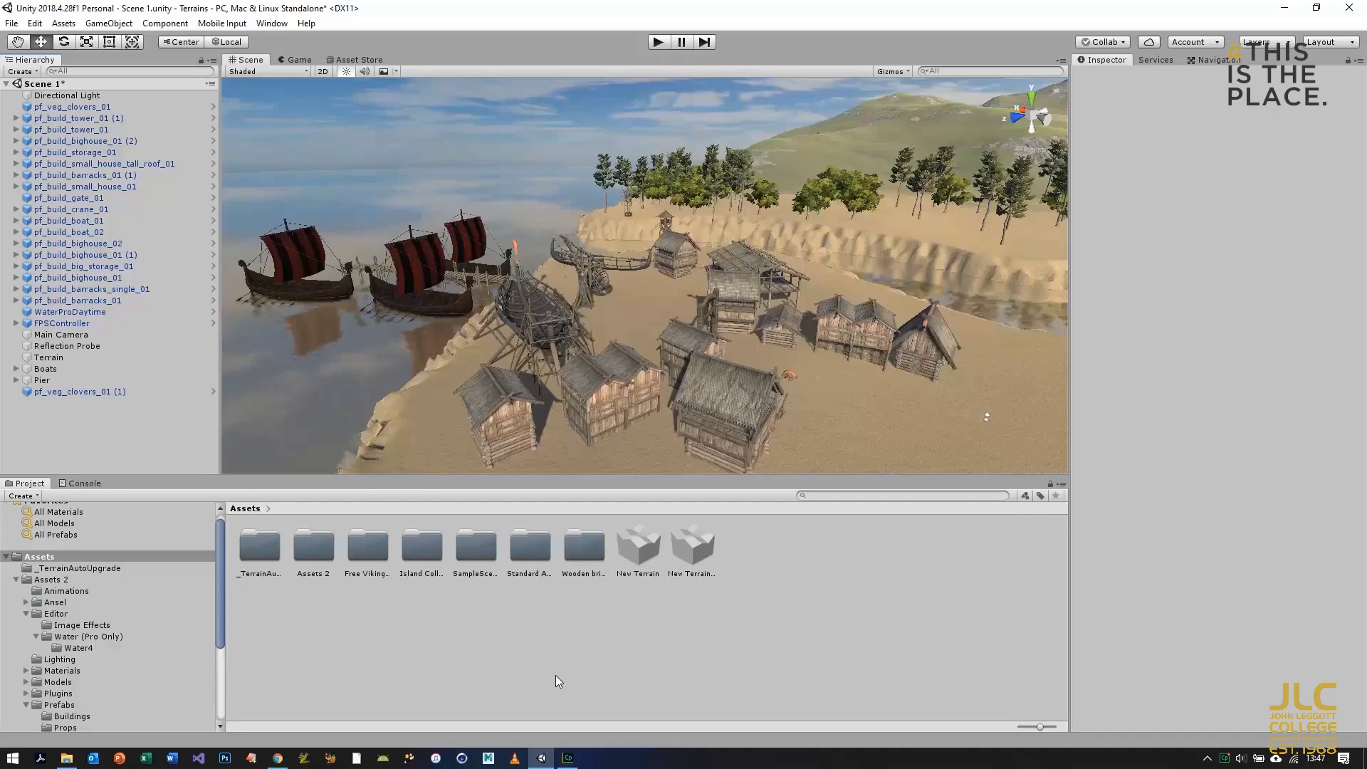
Step: Switch to File Explorer, open the Vids and Images folder with the preview pane shown, and preview scene.jpg, ship.png and the NorseBold-2Kge.otf font
{"action": "left_click", "coordinate": [66, 757]}
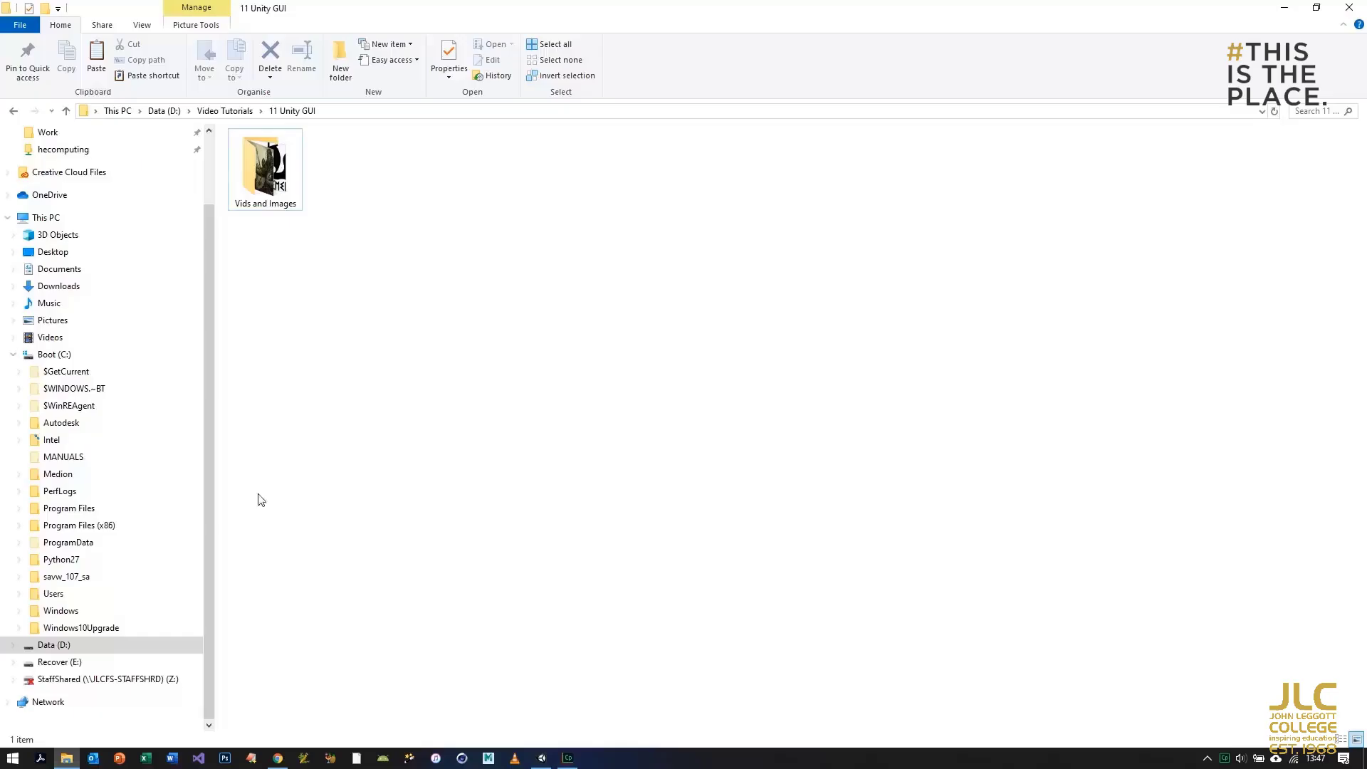
{"action": "double_click", "coordinate": [267, 171]}
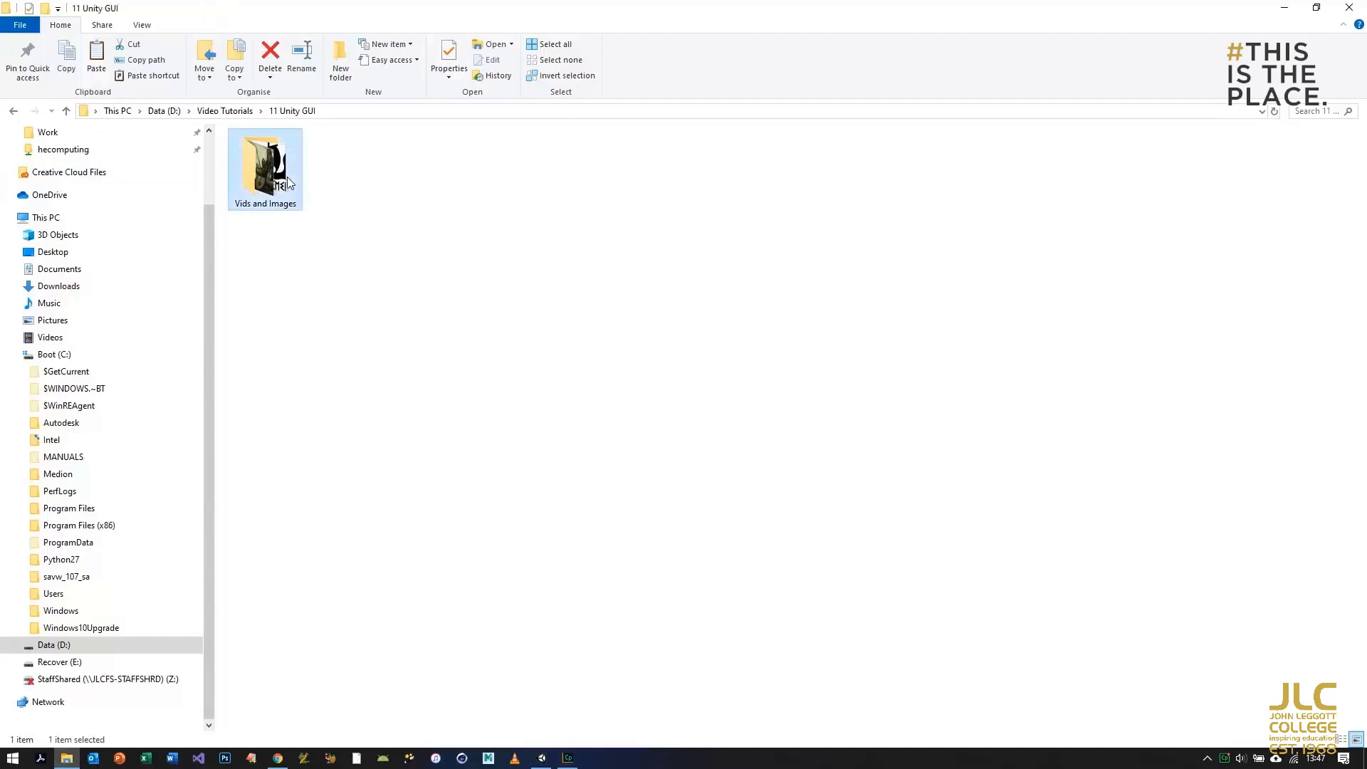
{"action": "left_click", "coordinate": [144, 25]}
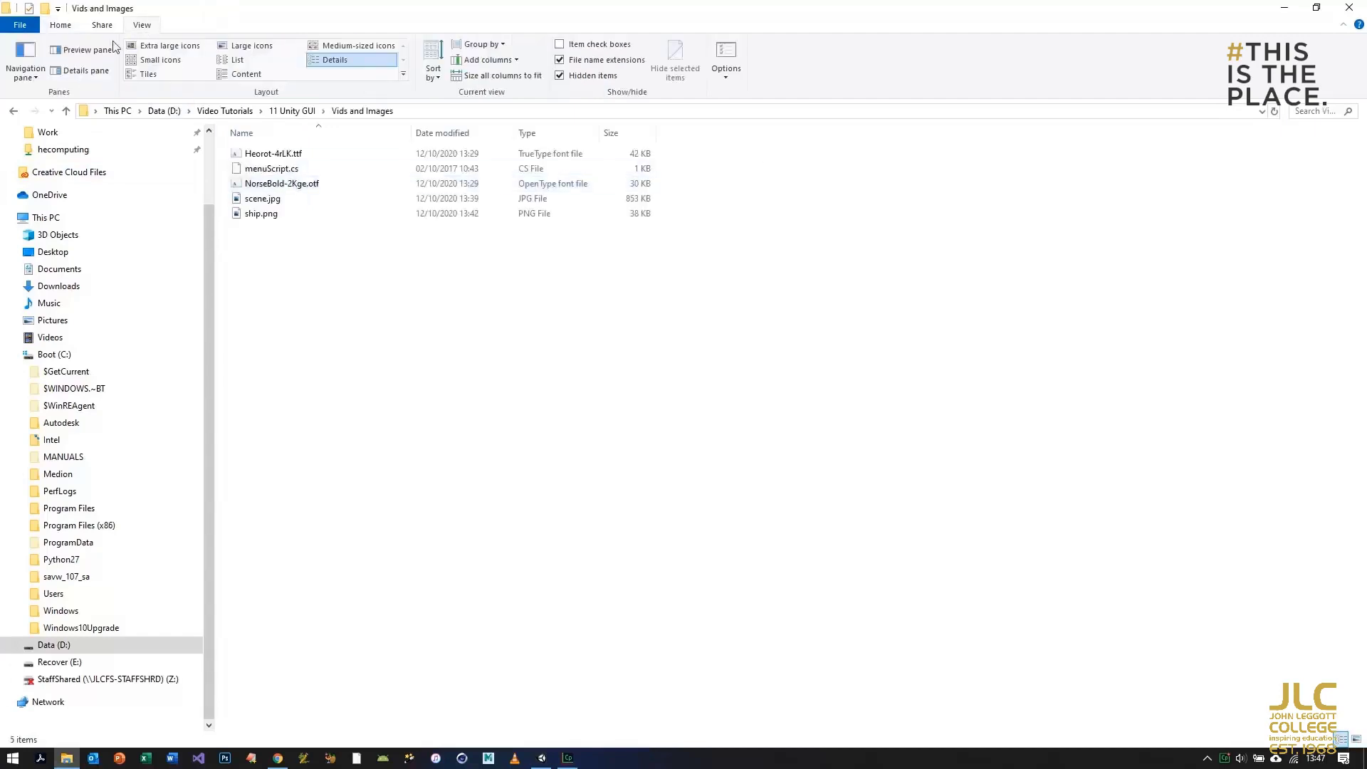
{"action": "left_click", "coordinate": [82, 50]}
{"action": "left_click", "coordinate": [257, 200]}
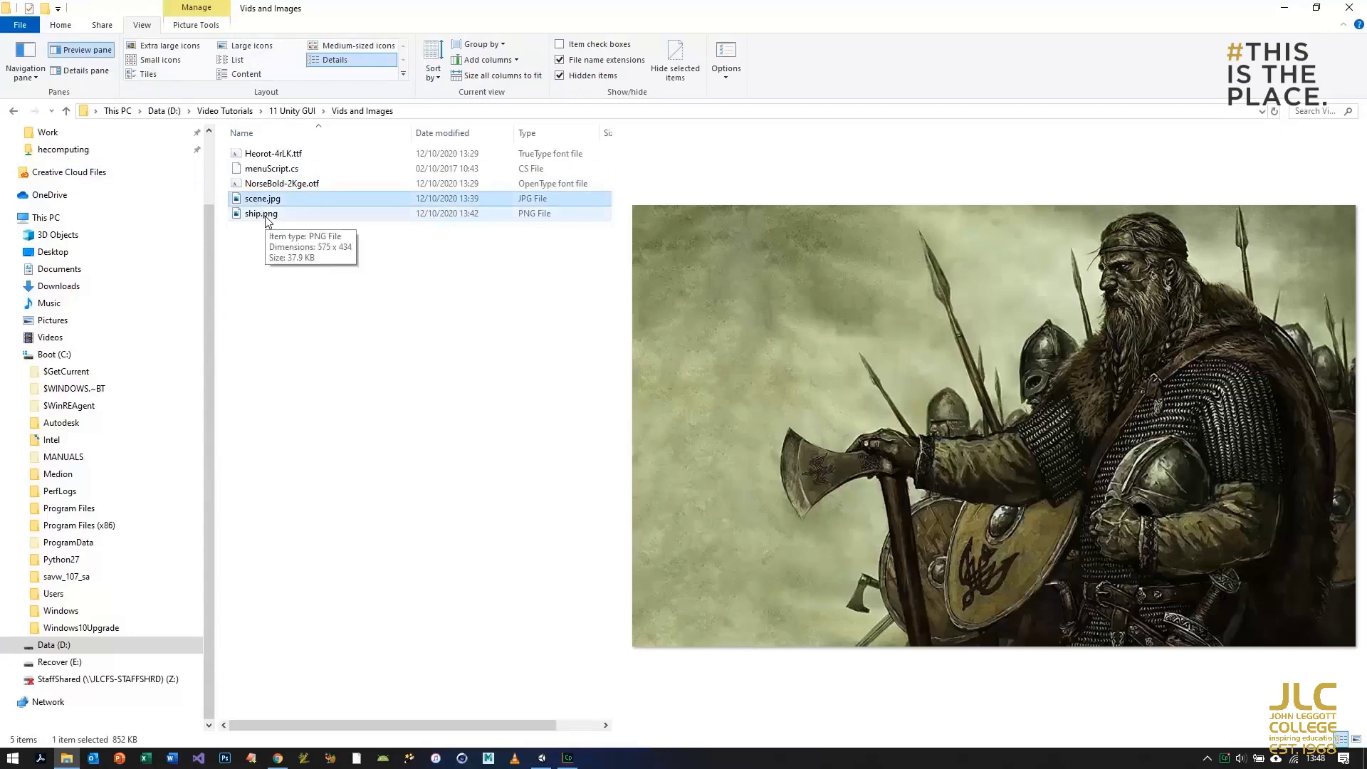
{"action": "left_click", "coordinate": [266, 217]}
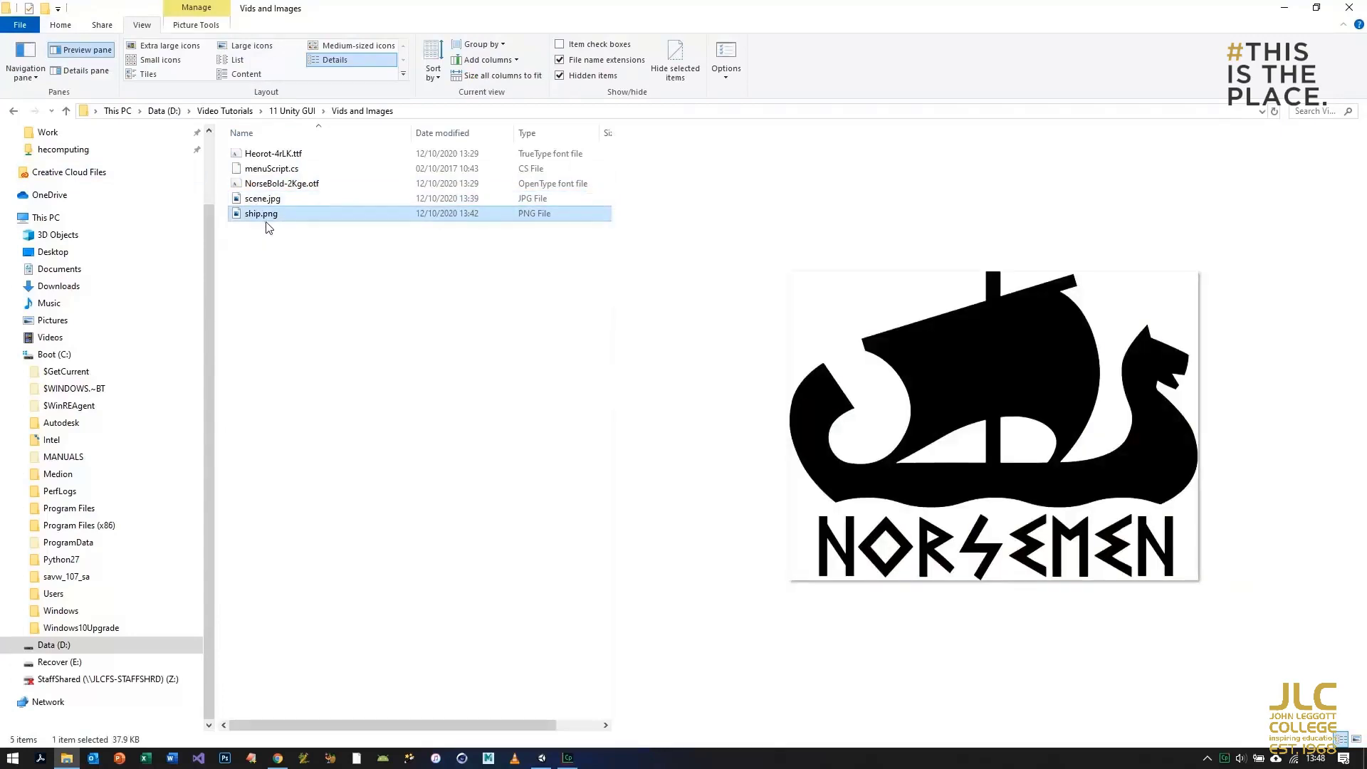
{"action": "left_click", "coordinate": [282, 184]}
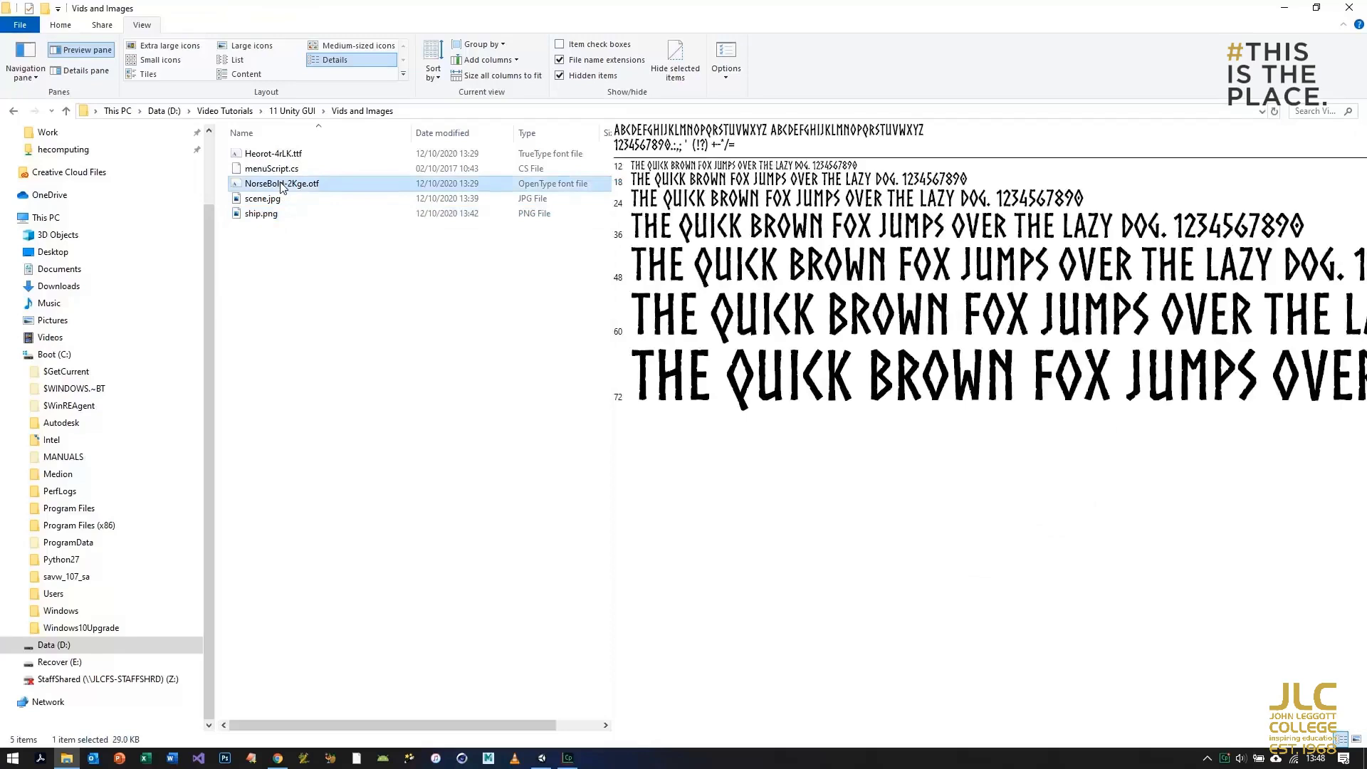
Step: Return to Unity and create a new scene, saving the pending changes to Scene 1
{"action": "left_click", "coordinate": [545, 758]}
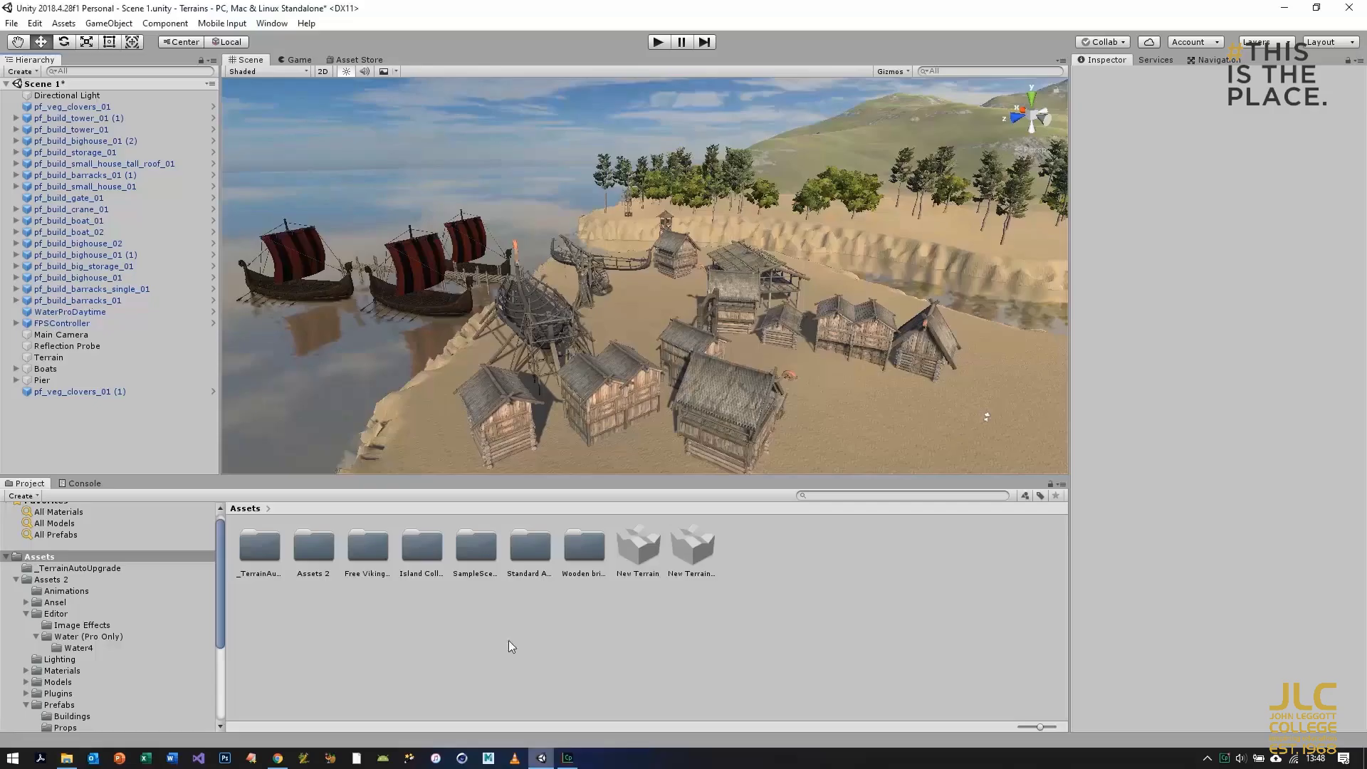
{"action": "left_click", "coordinate": [11, 24]}
{"action": "left_click", "coordinate": [35, 40]}
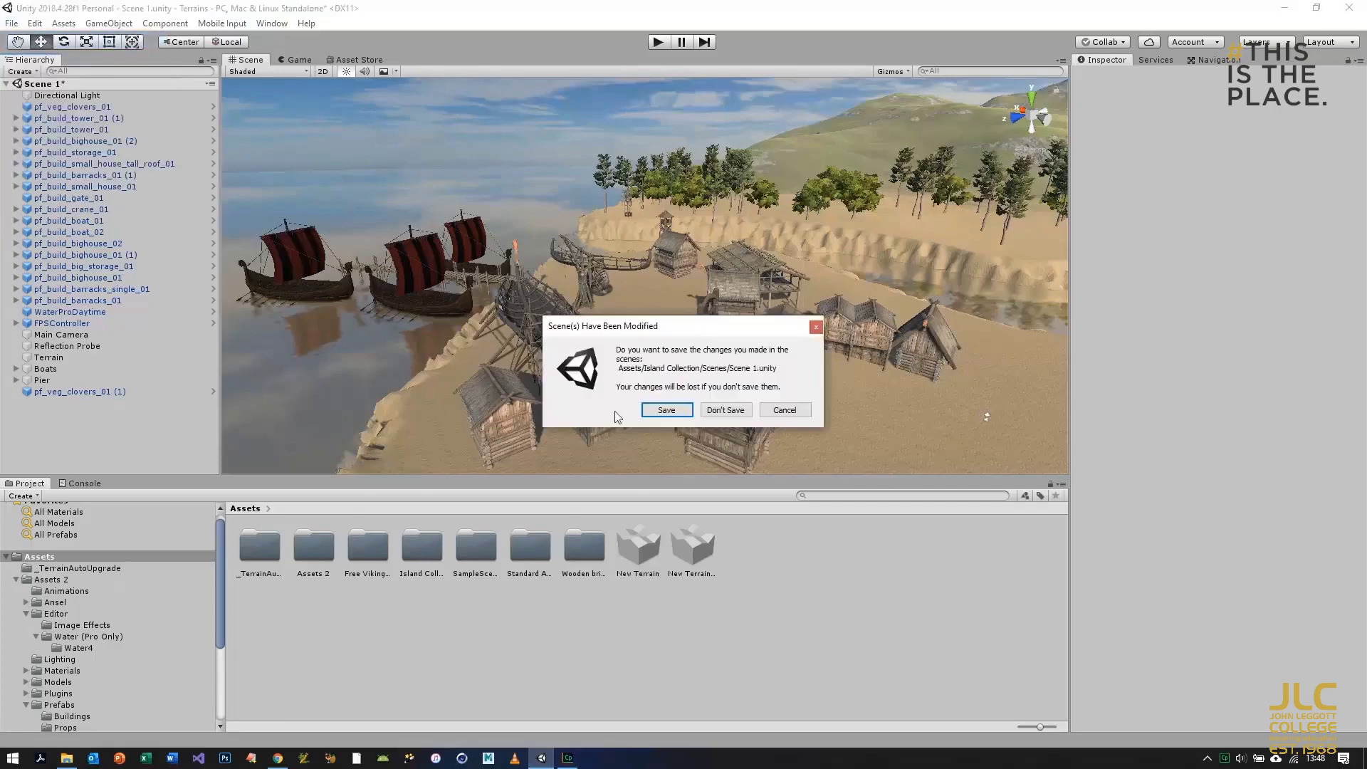
{"action": "left_click", "coordinate": [666, 411]}
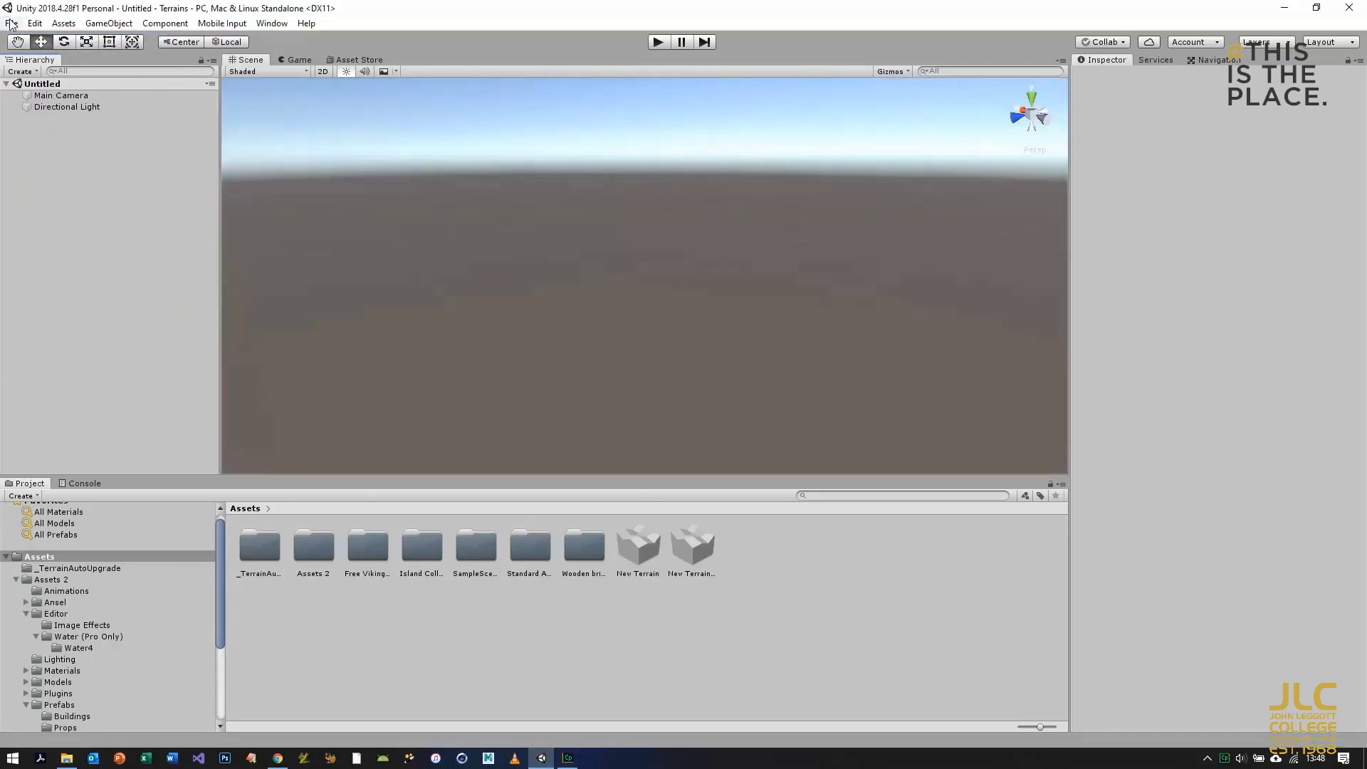
{"action": "left_click", "coordinate": [11, 23]}
{"action": "left_click", "coordinate": [53, 96]}
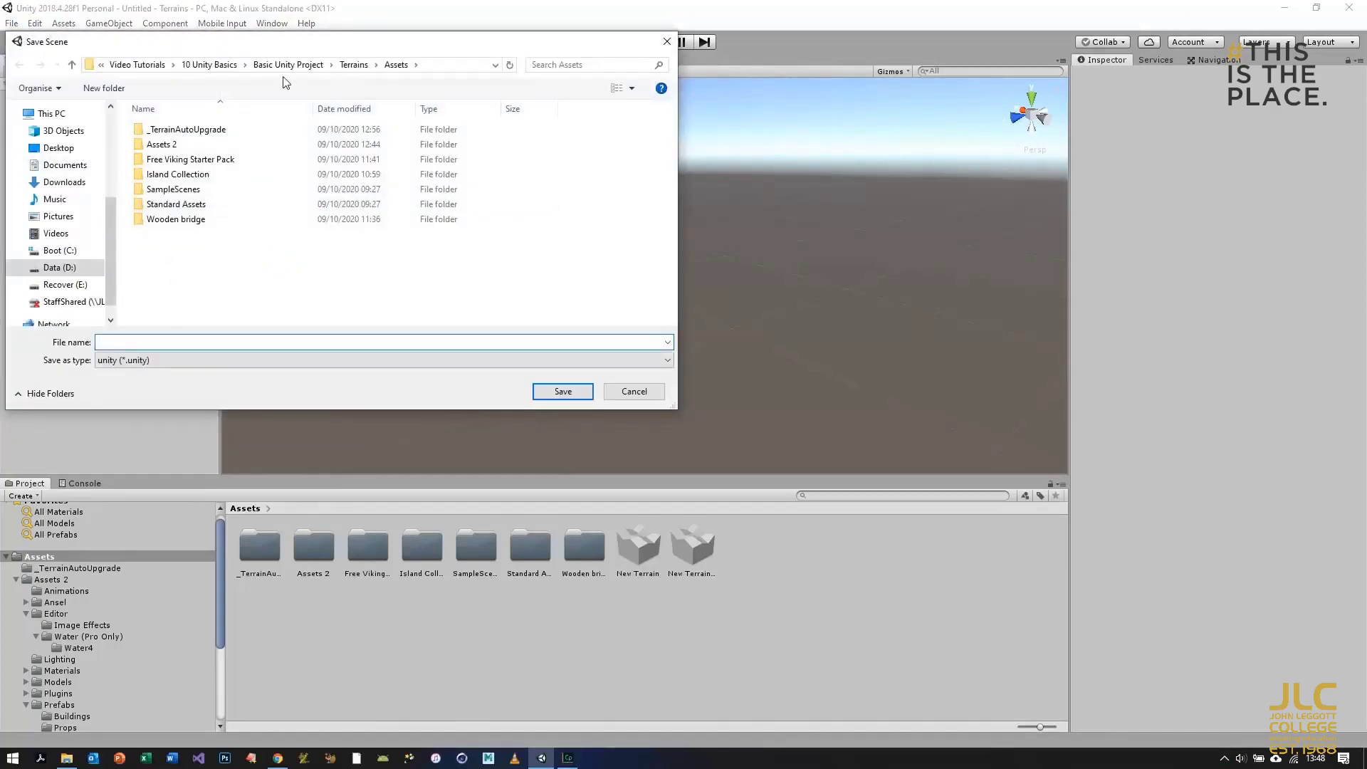
{"action": "left_click", "coordinate": [140, 64]}
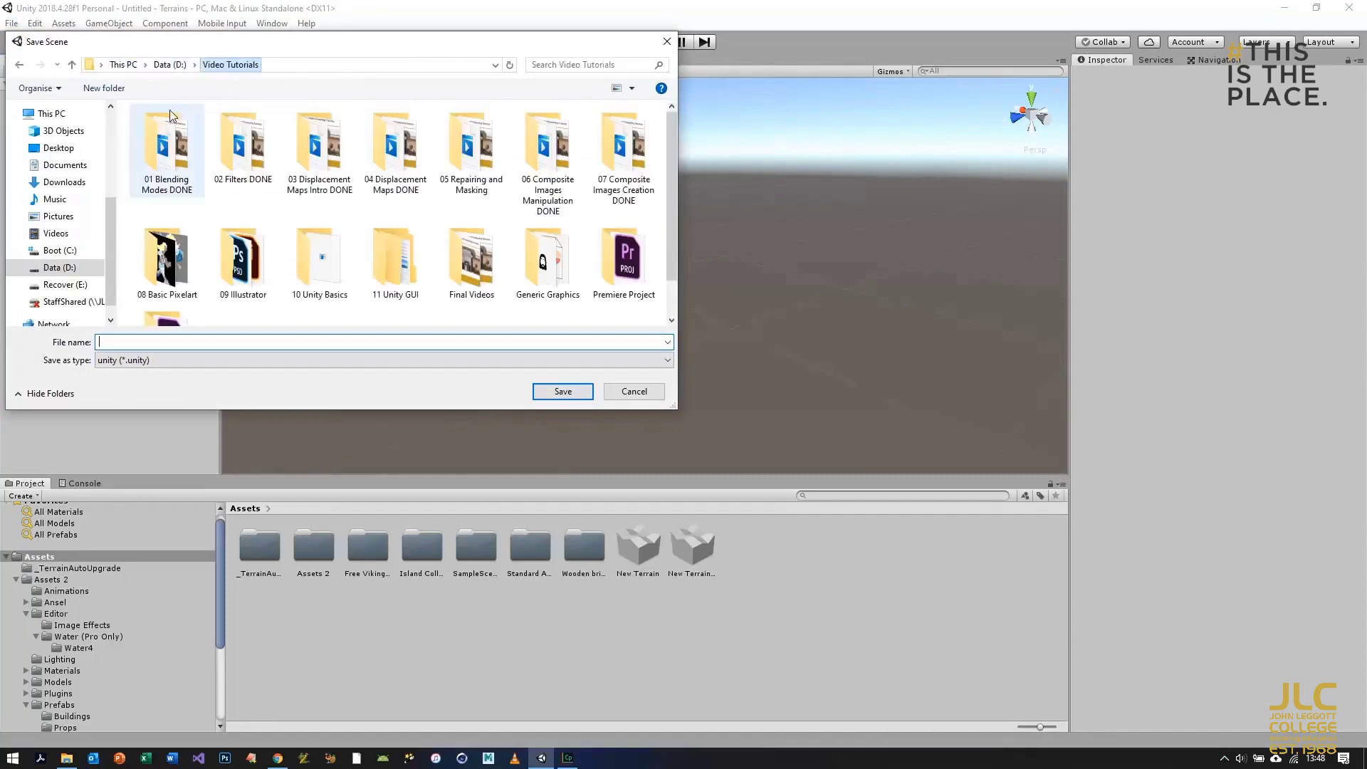
{"action": "double_click", "coordinate": [382, 255]}
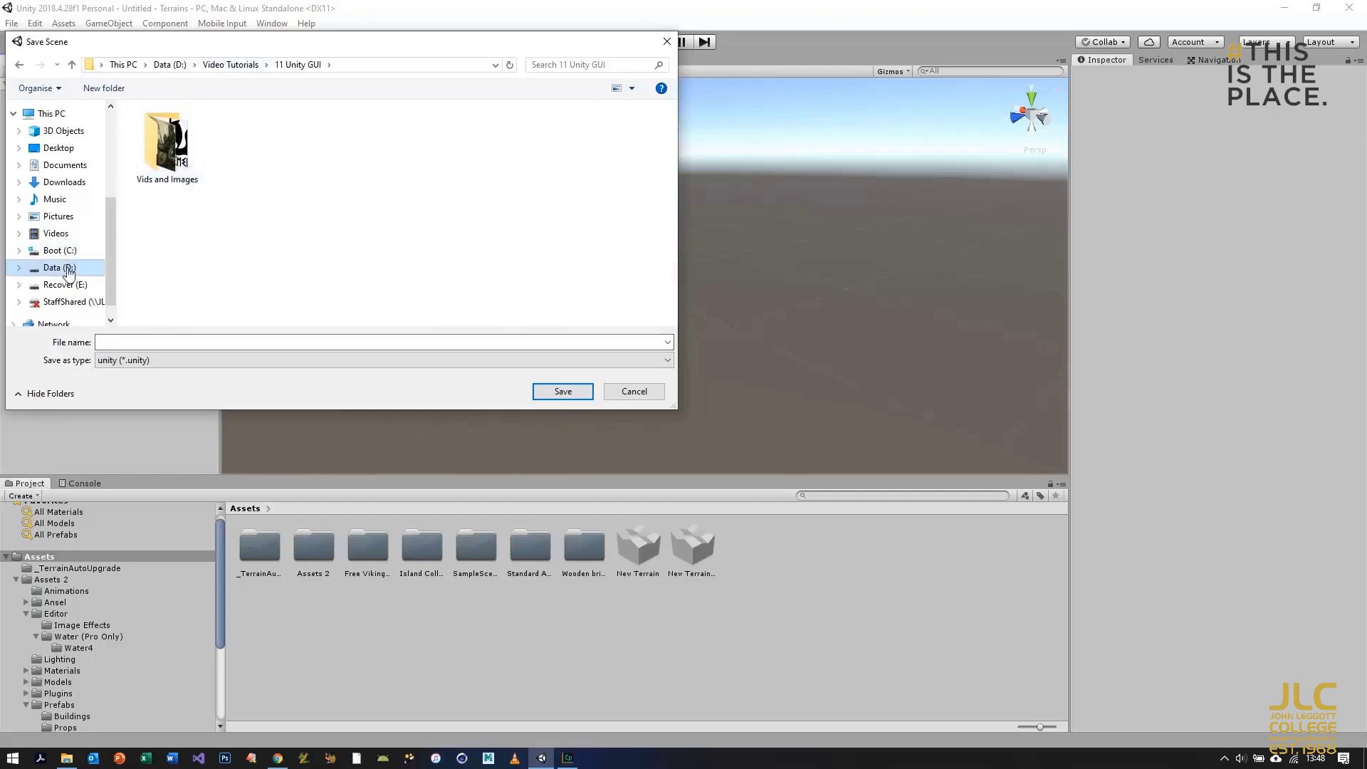
{"action": "left_click", "coordinate": [66, 268]}
{"action": "left_click", "coordinate": [623, 386]}
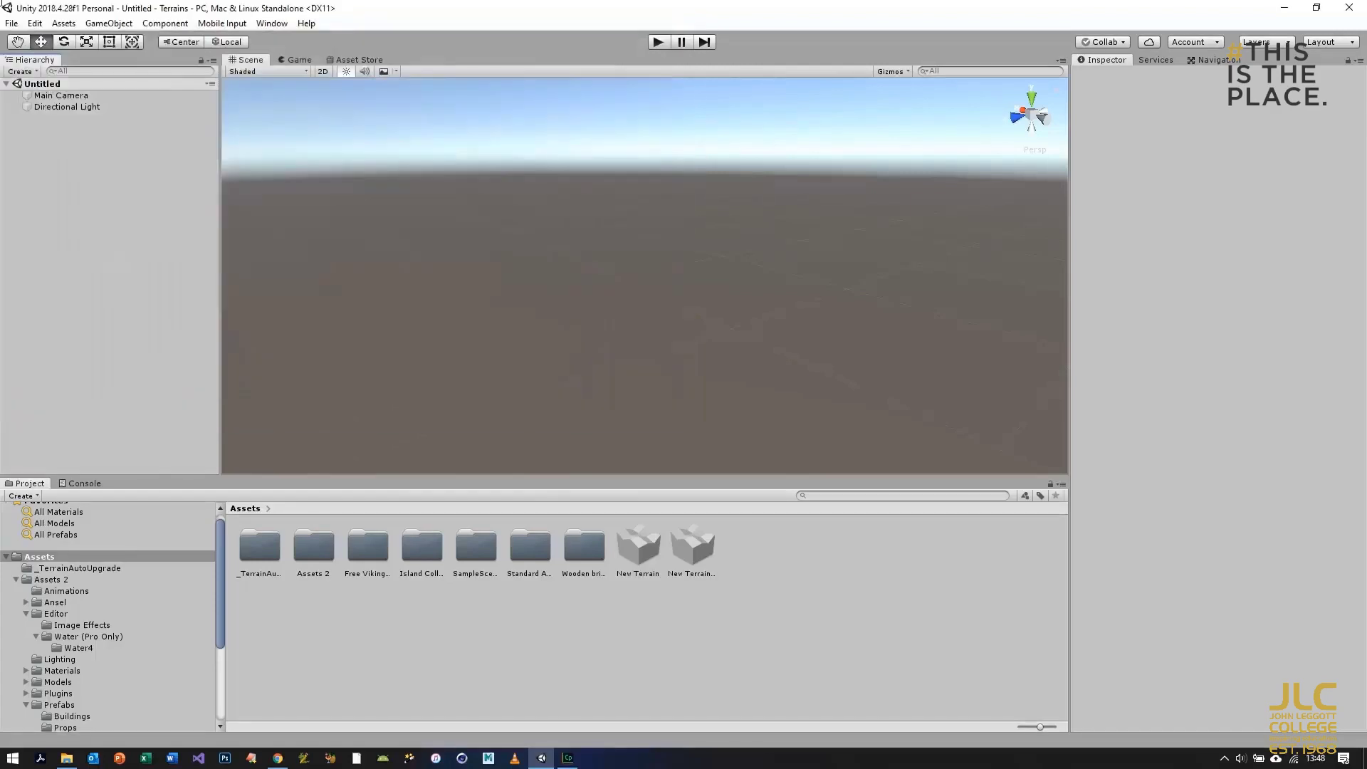
Step: Save the new scene as menu in the project's Assets folder
{"action": "left_click", "coordinate": [11, 23]}
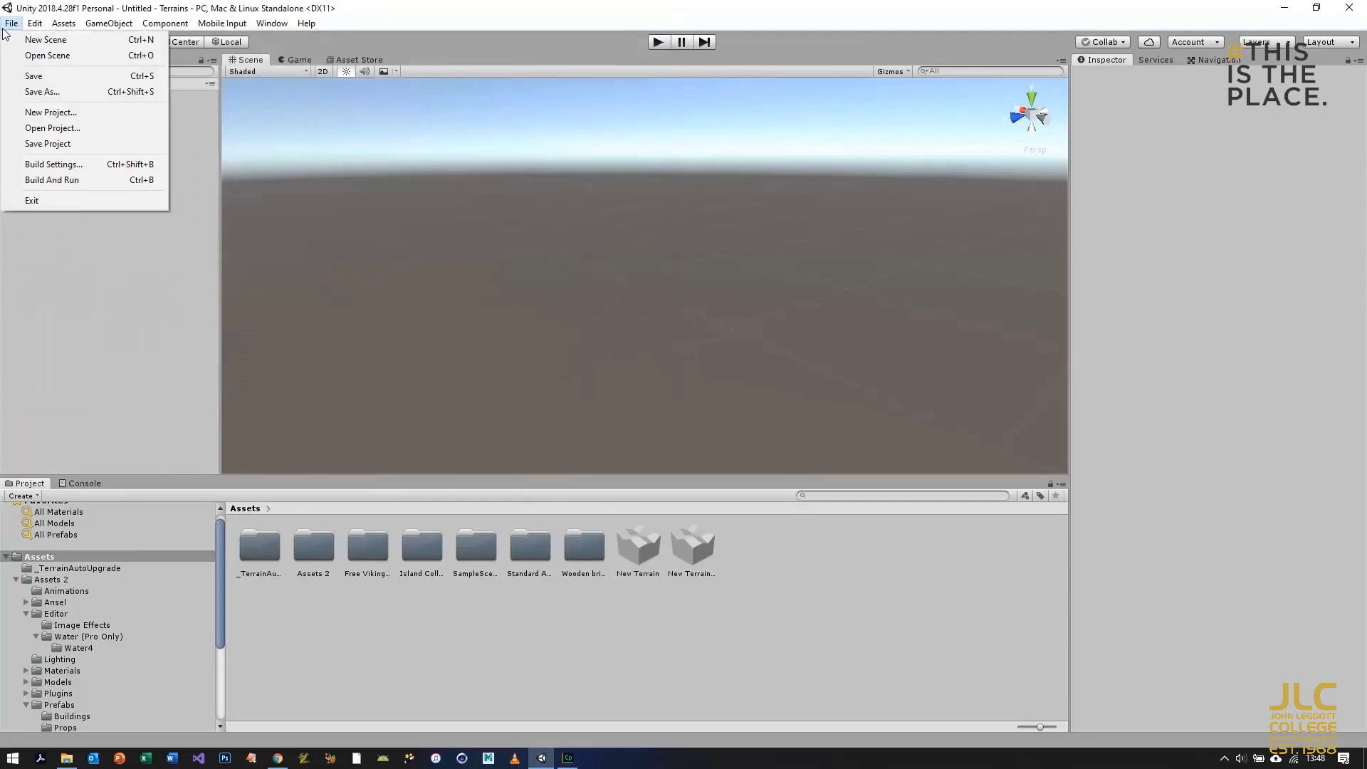
{"action": "left_click", "coordinate": [44, 93]}
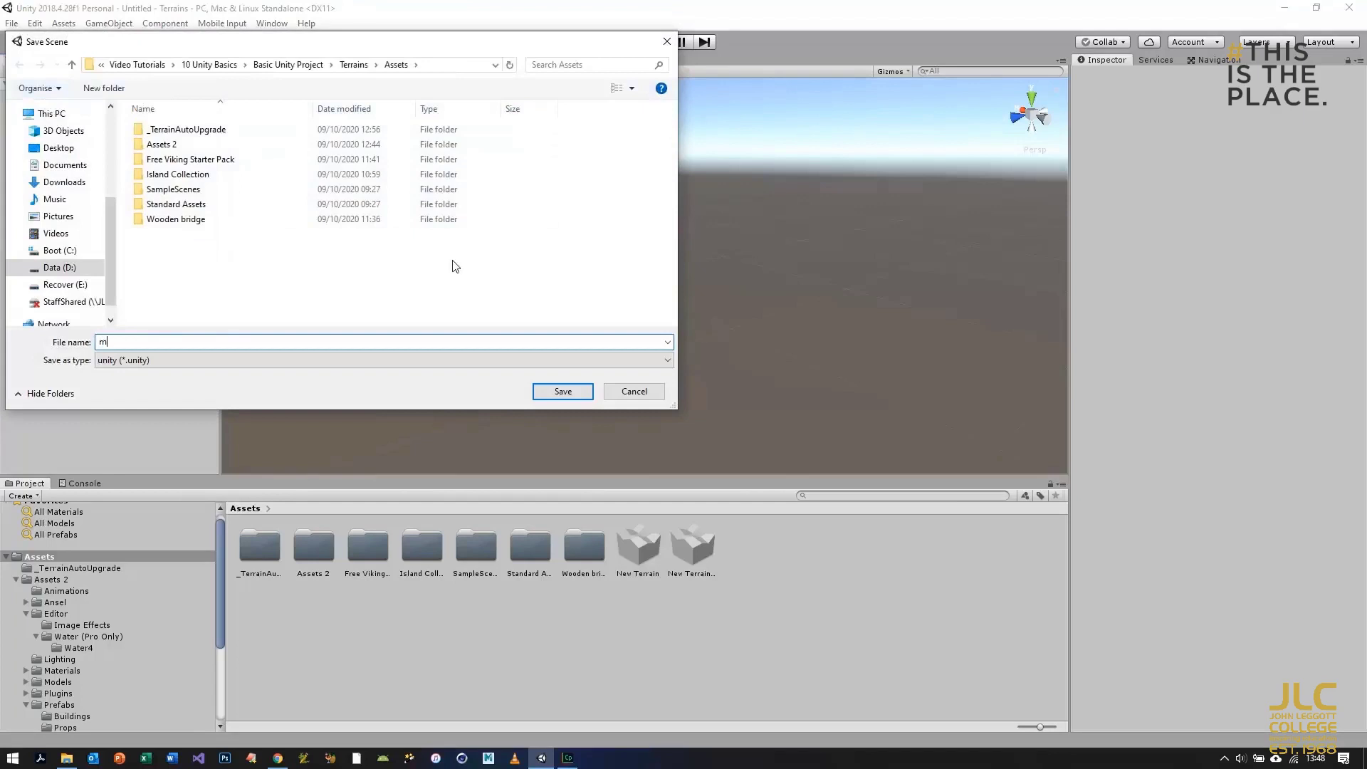
{"action": "key", "text": "Return"}
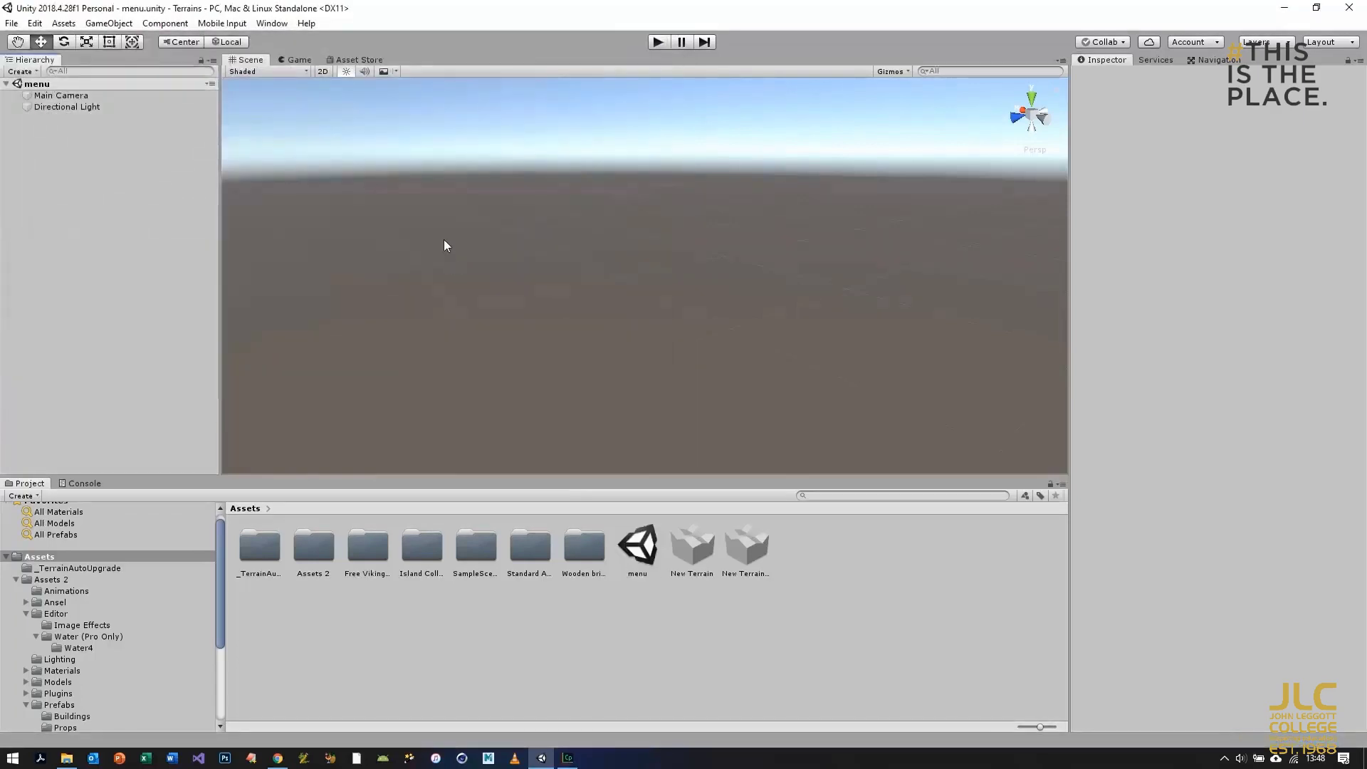
Step: Undock the Game view into a floating window and place it over the lower part of the editor
{"action": "left_click_drag", "start_coordinate": [296, 62], "coordinate": [320, 99]}
{"action": "left_click_drag", "start_coordinate": [441, 187], "coordinate": [1082, 377]}
{"action": "left_click_drag", "start_coordinate": [1134, 602], "coordinate": [715, 278]}
{"action": "left_click_drag", "start_coordinate": [372, 61], "coordinate": [616, 288]}
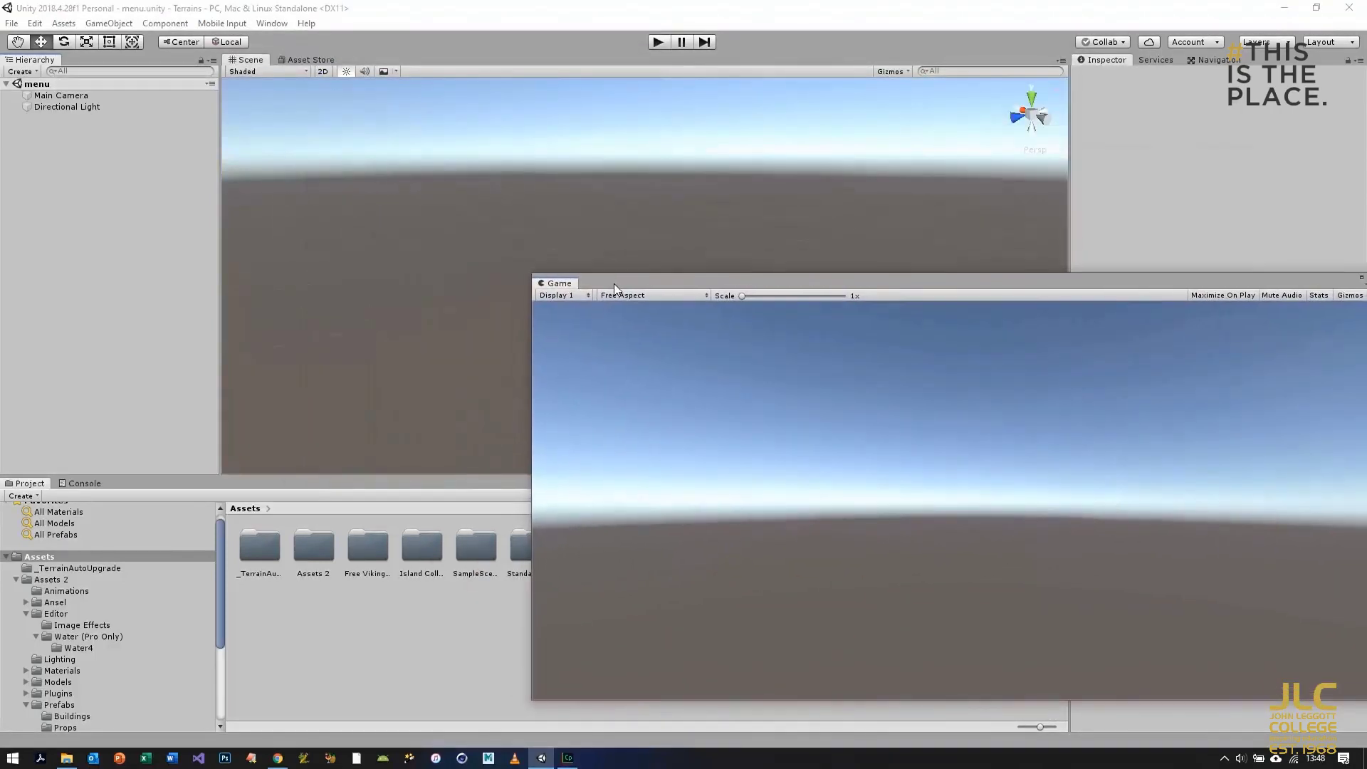
Step: Import NorseBold-2Kge.otf, scene.jpg and ship.png from File Explorer's Vids and Images folder into the project's Assets folder
{"action": "left_click", "coordinate": [66, 757]}
{"action": "left_click_drag", "start_coordinate": [299, 12], "coordinate": [578, 70]}
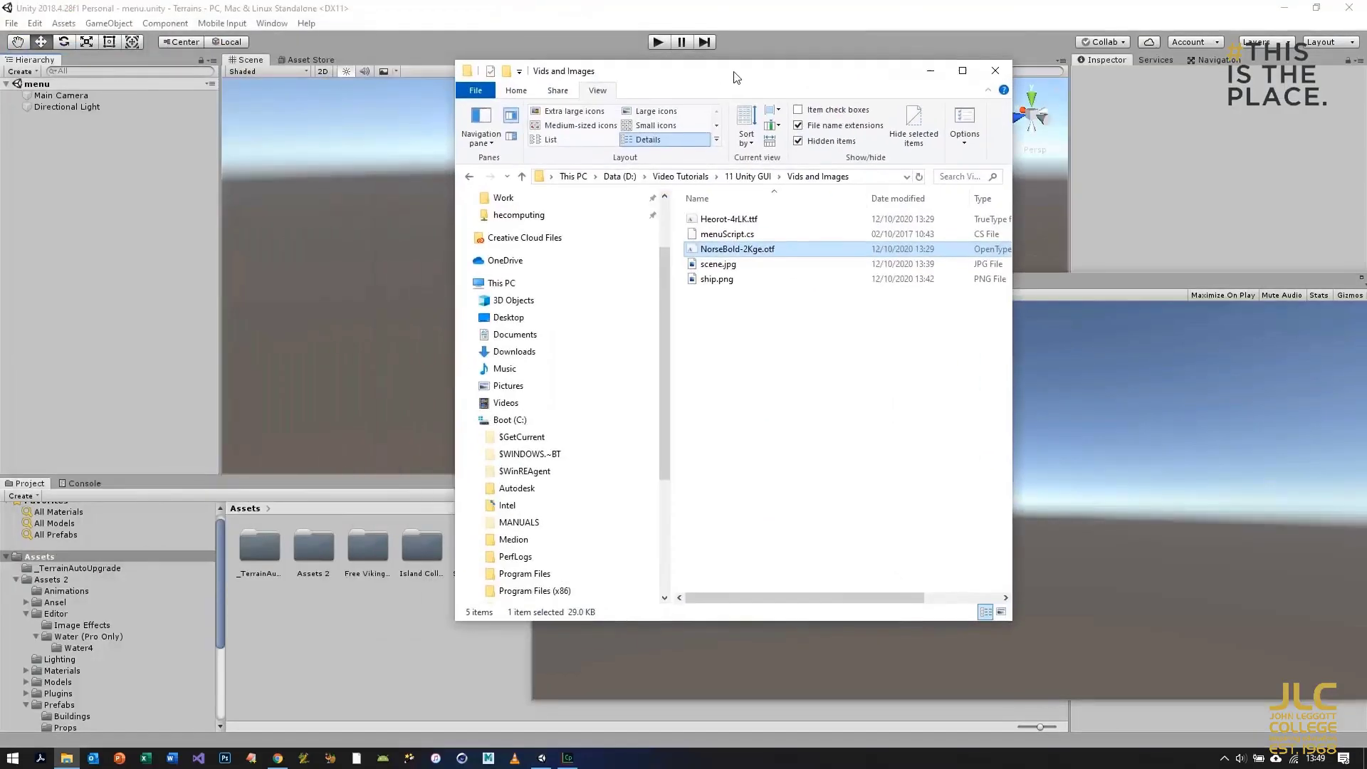
{"action": "left_click", "coordinate": [490, 136]}
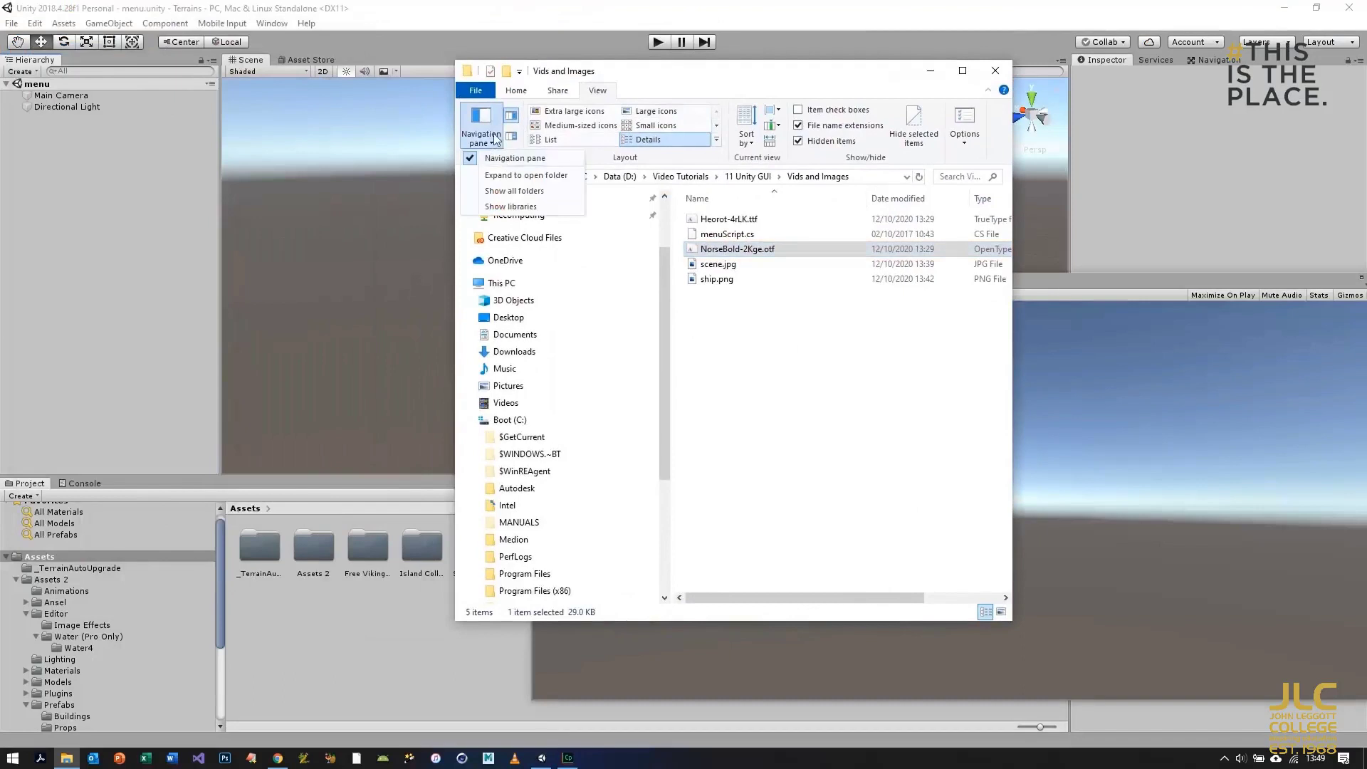
{"action": "left_click", "coordinate": [518, 129]}
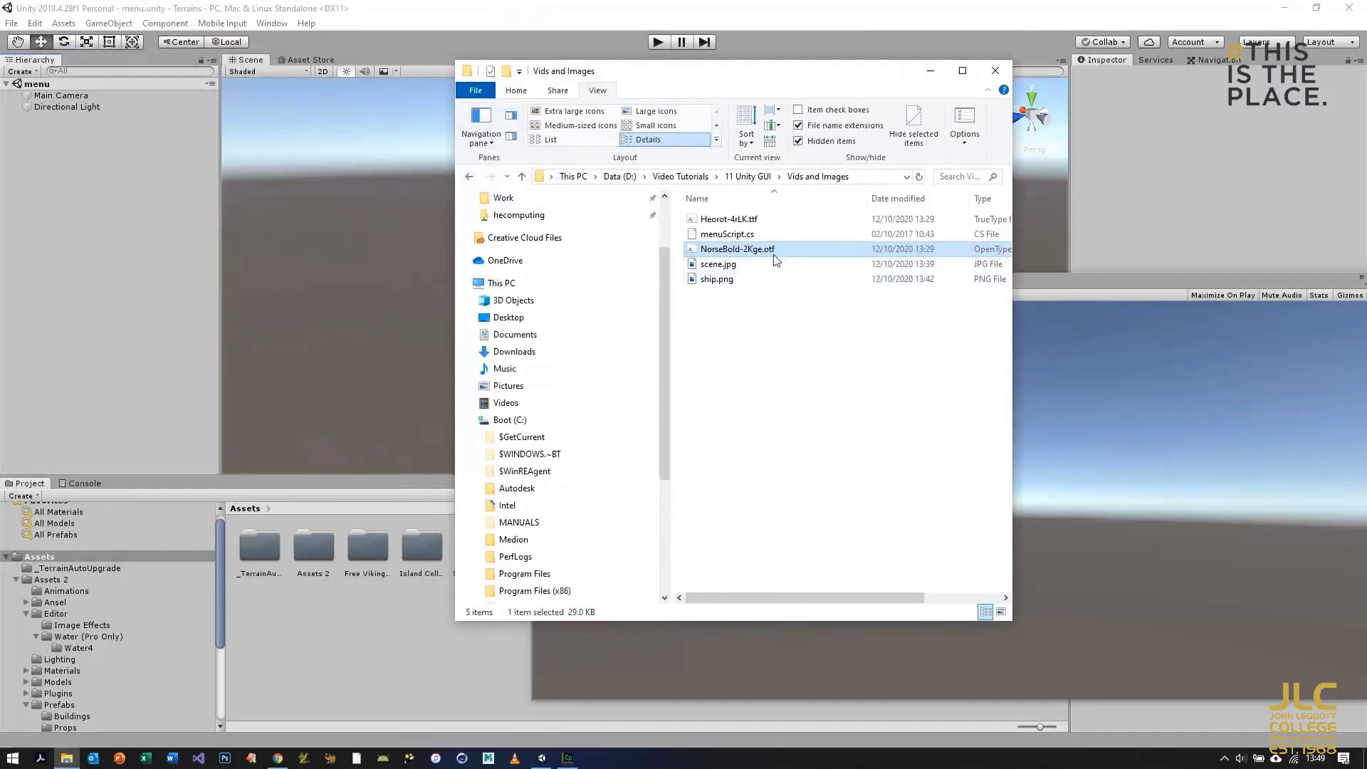
{"action": "left_click_drag", "start_coordinate": [764, 255], "coordinate": [390, 619]}
{"action": "left_click", "coordinate": [716, 265]}
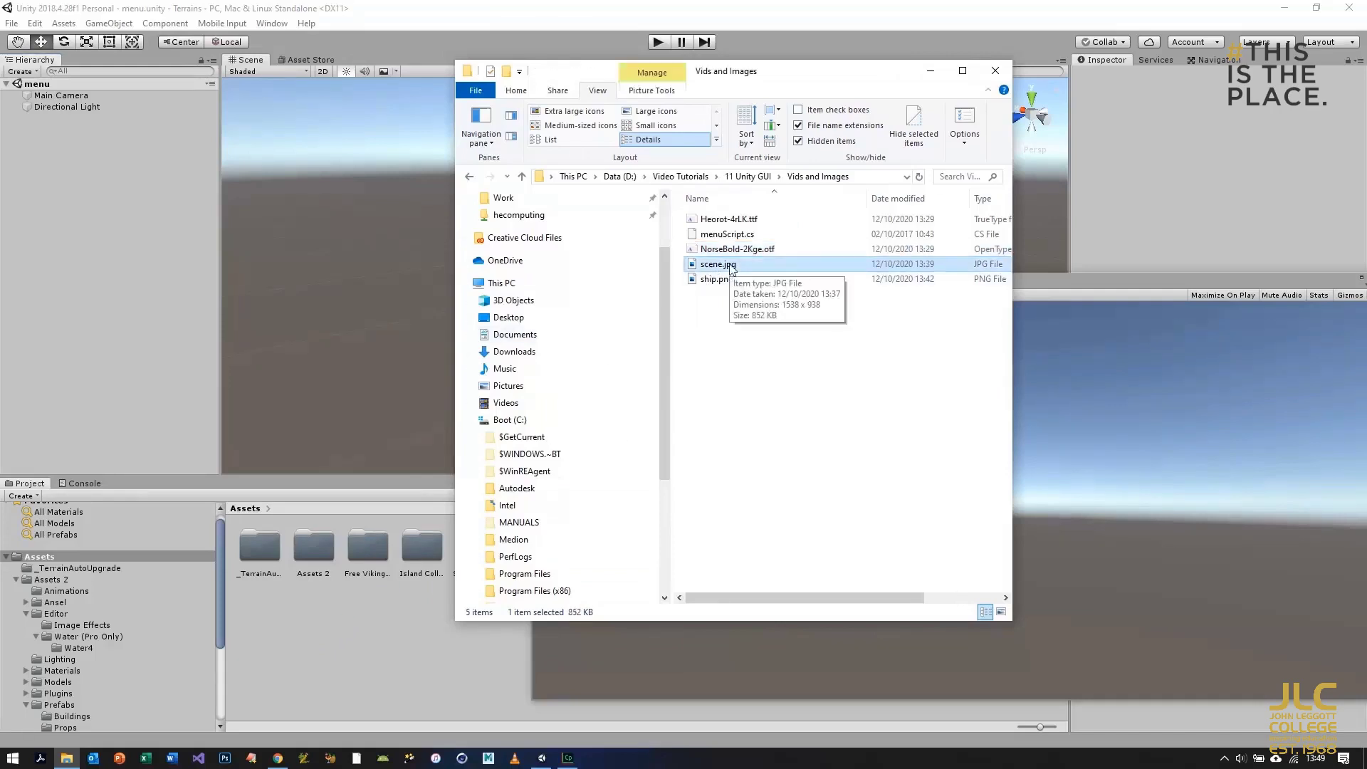
{"action": "left_click_drag", "start_coordinate": [719, 264], "coordinate": [336, 672]}
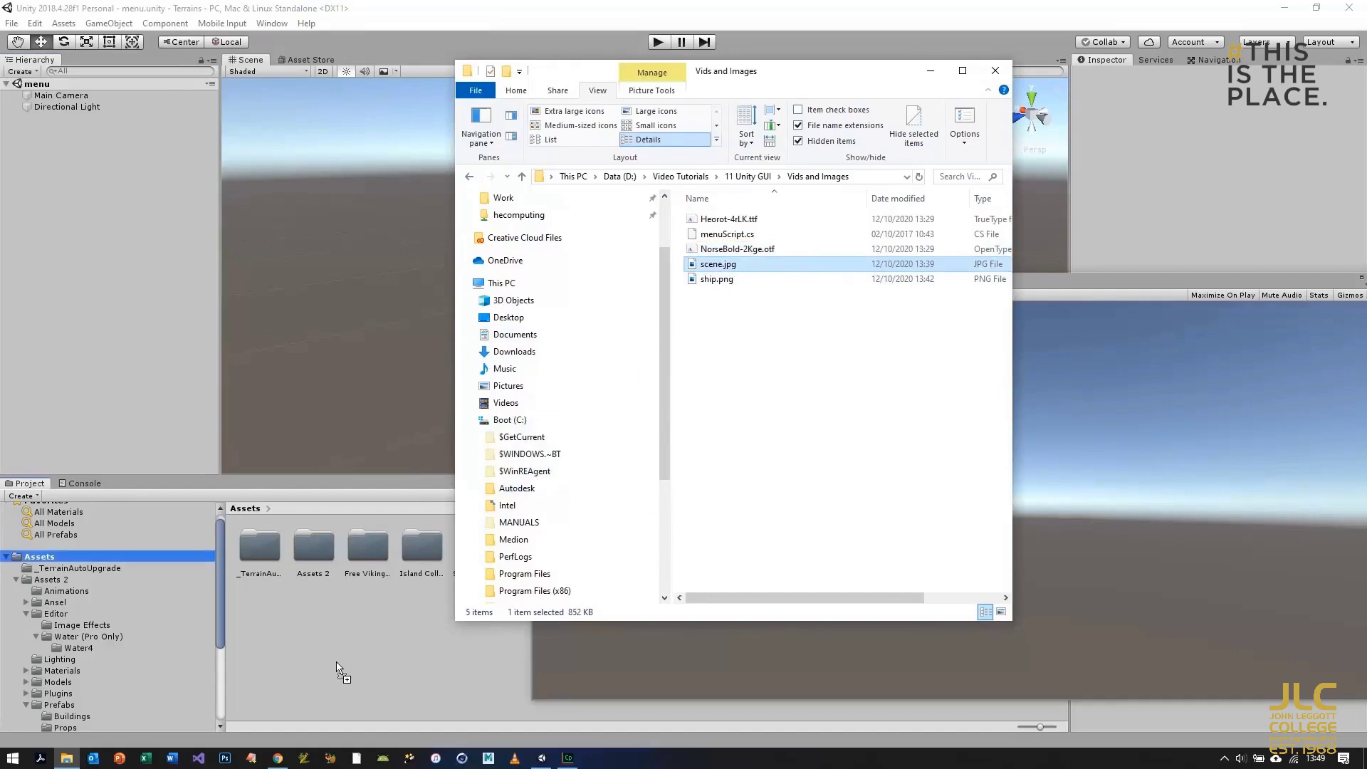
{"action": "left_click", "coordinate": [732, 281]}
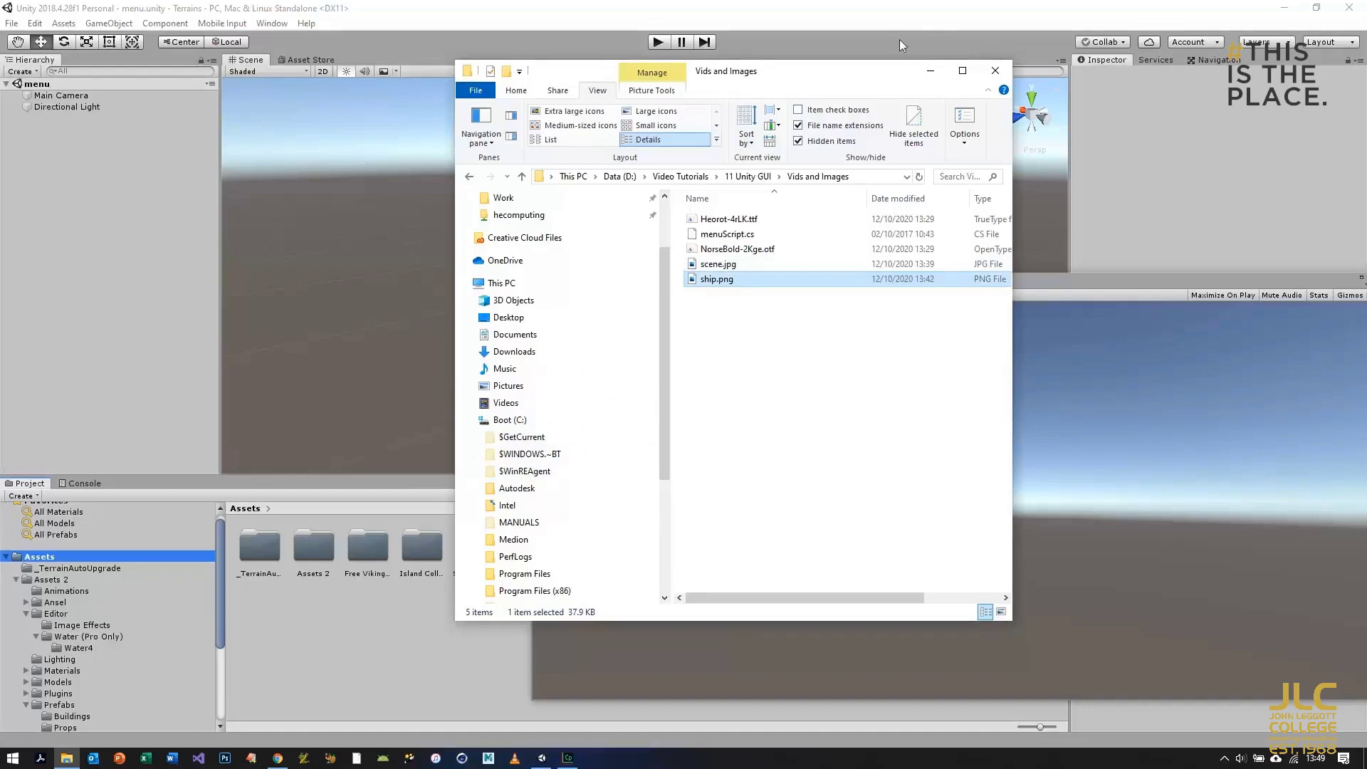
{"action": "left_click", "coordinate": [928, 70]}
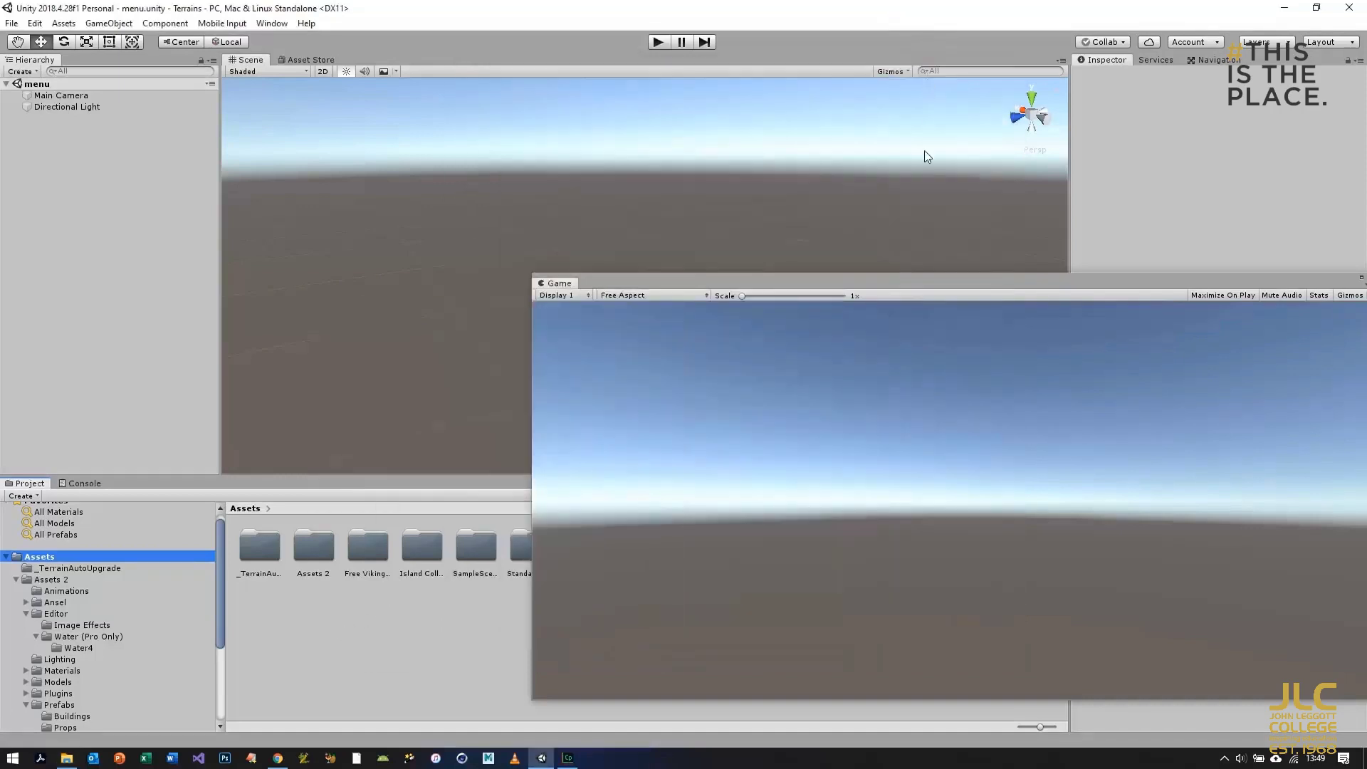
Step: Move the floating Game window clear of the Assets files and add a UI Raw Image to the menu scene
{"action": "left_click_drag", "start_coordinate": [892, 285], "coordinate": [1323, 377]}
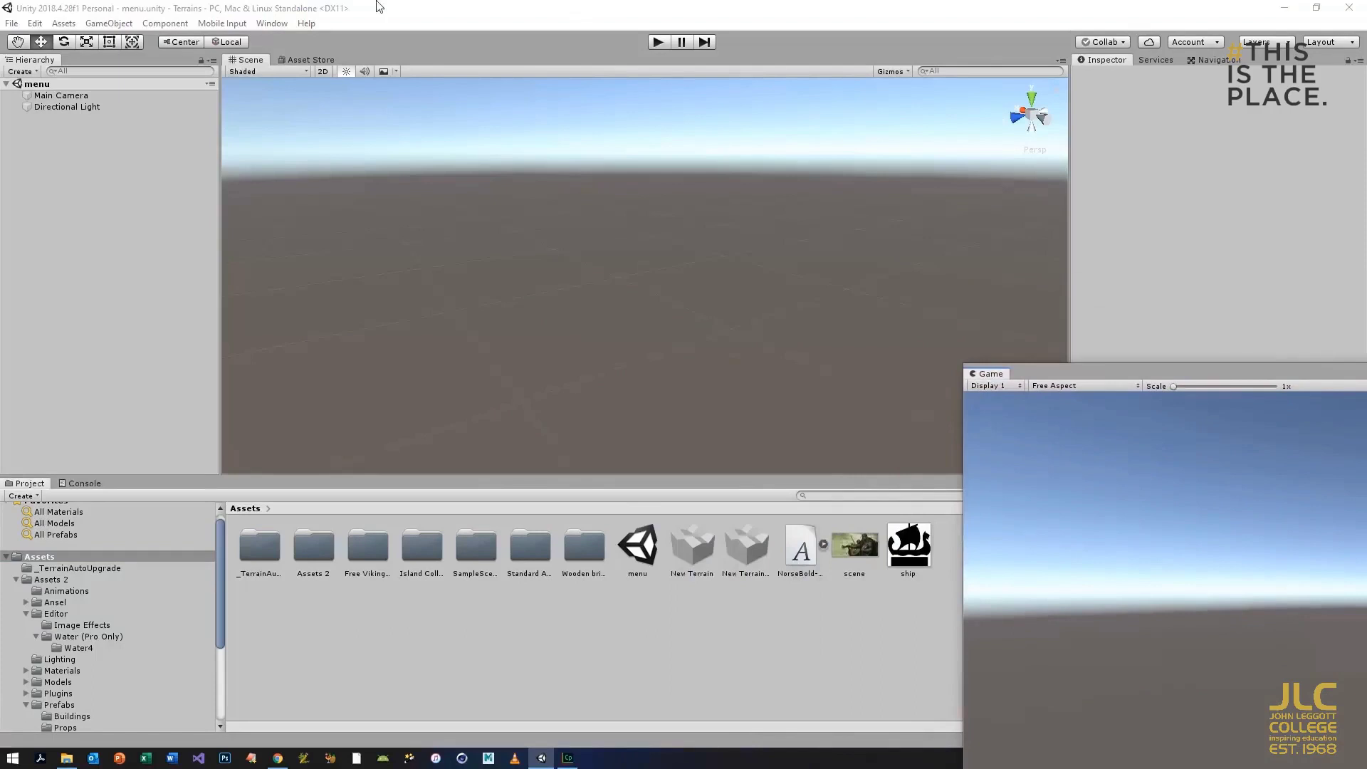
{"action": "left_click", "coordinate": [108, 23]}
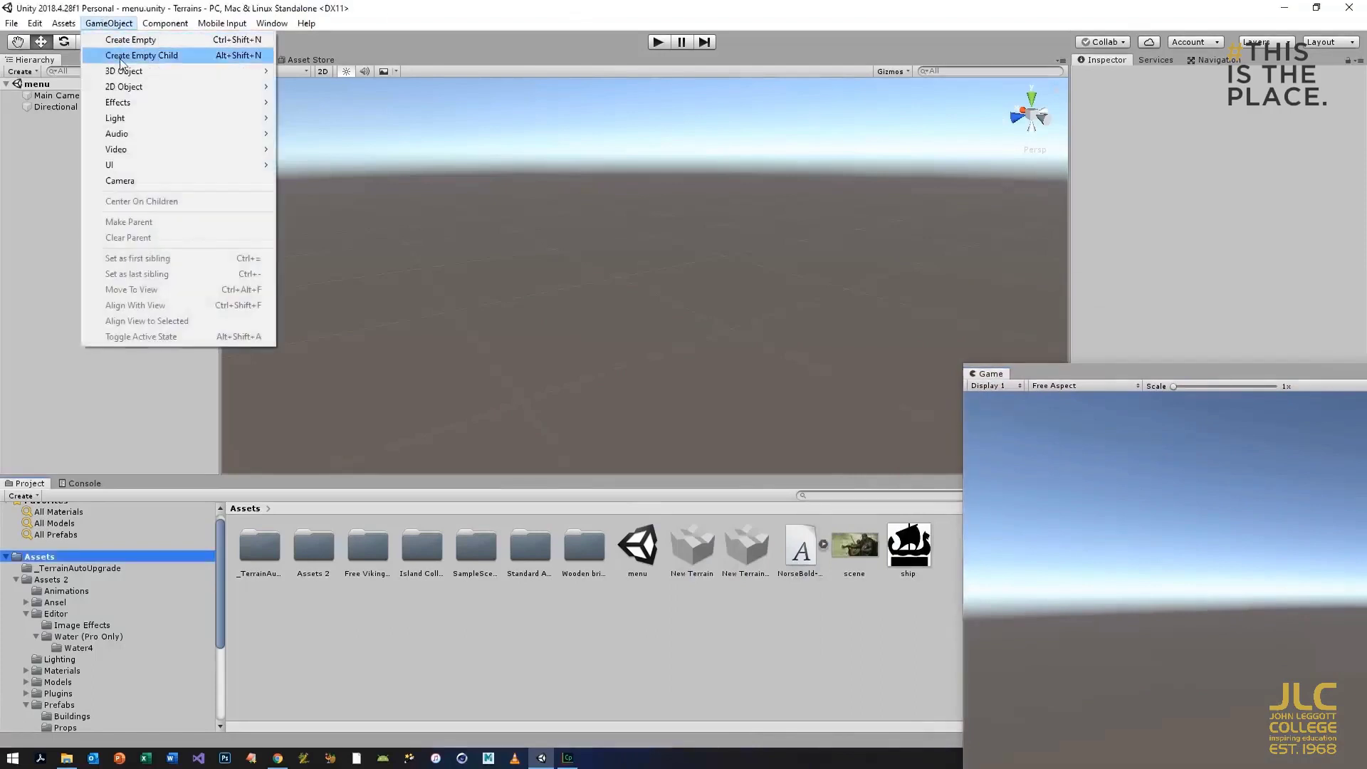
{"action": "mouse_move", "coordinate": [132, 164]}
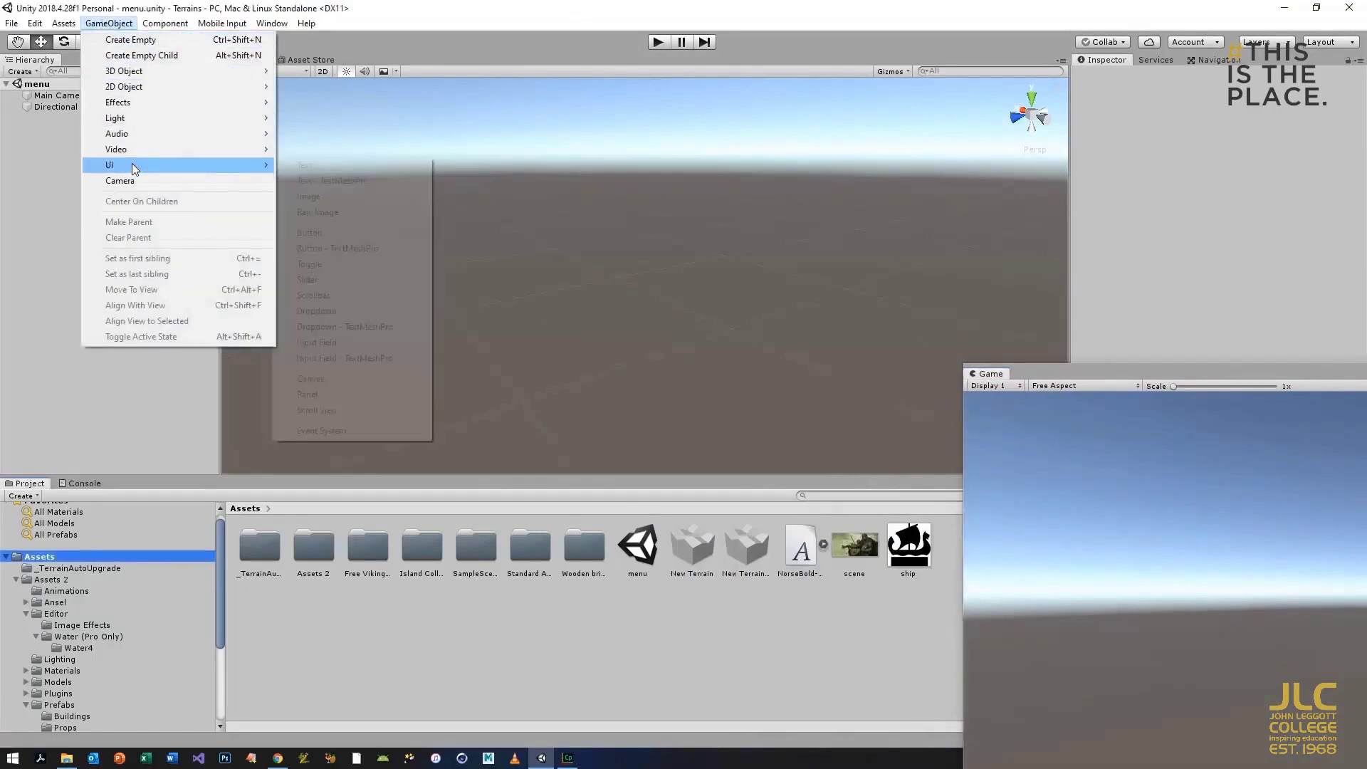
{"action": "left_click", "coordinate": [333, 214]}
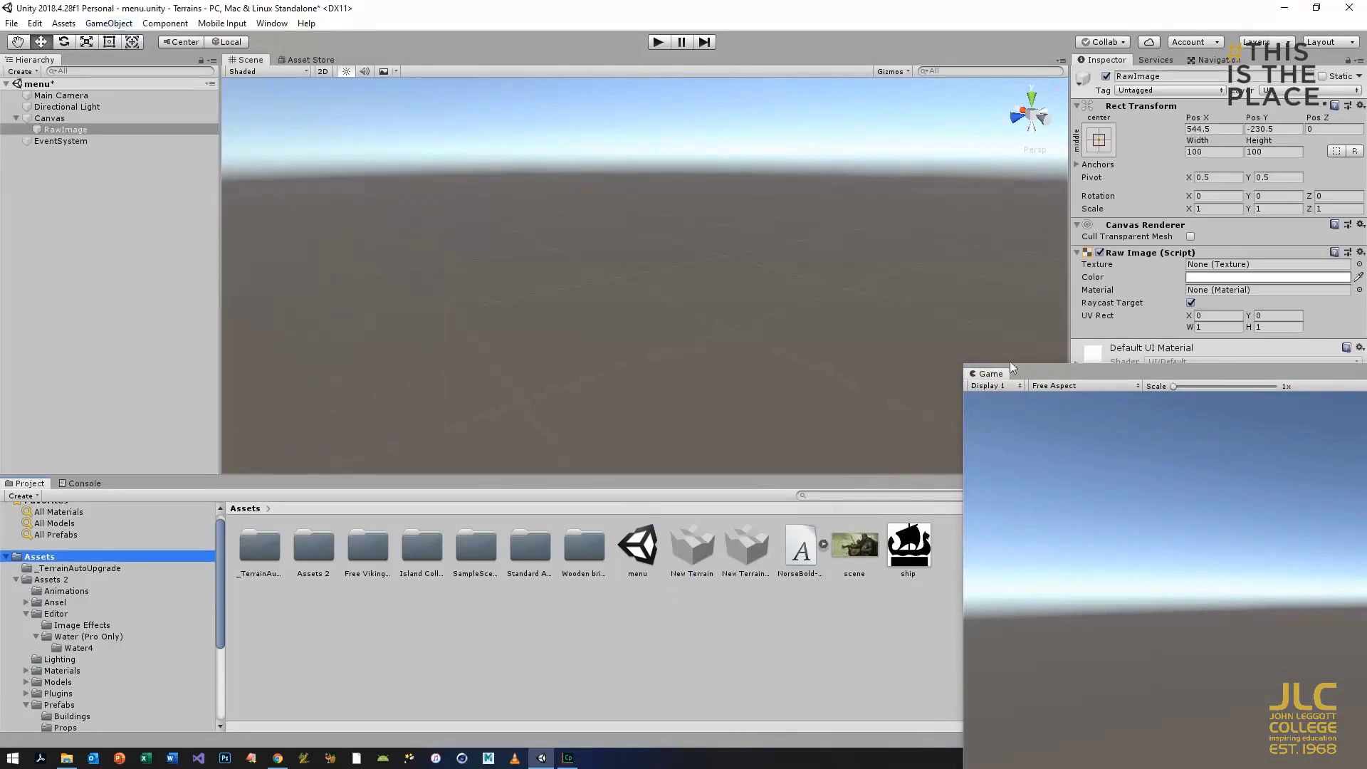
Step: Move the Game window clear of the Raw Image's properties and rename the RawImage object as Title Image
{"action": "left_click_drag", "start_coordinate": [1071, 377], "coordinate": [1037, 421]}
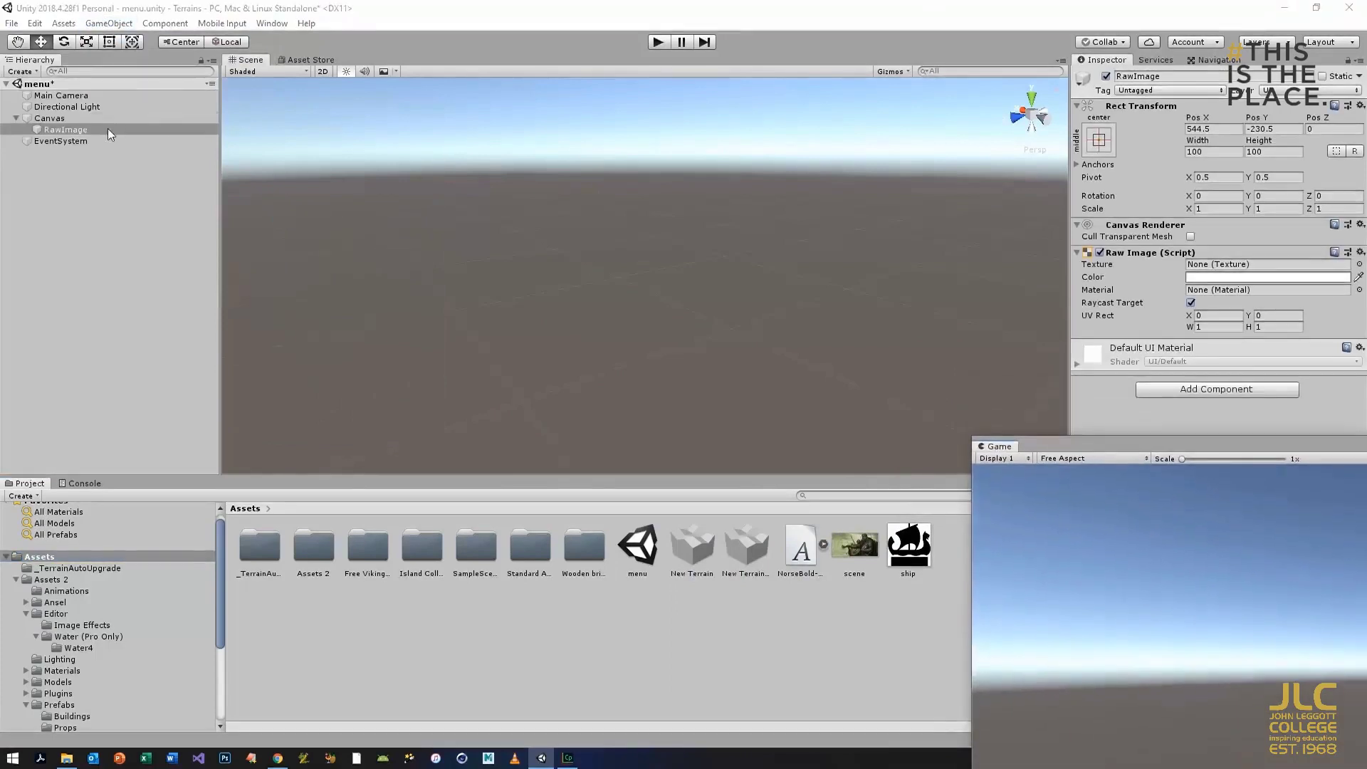
{"action": "right_click", "coordinate": [74, 126]}
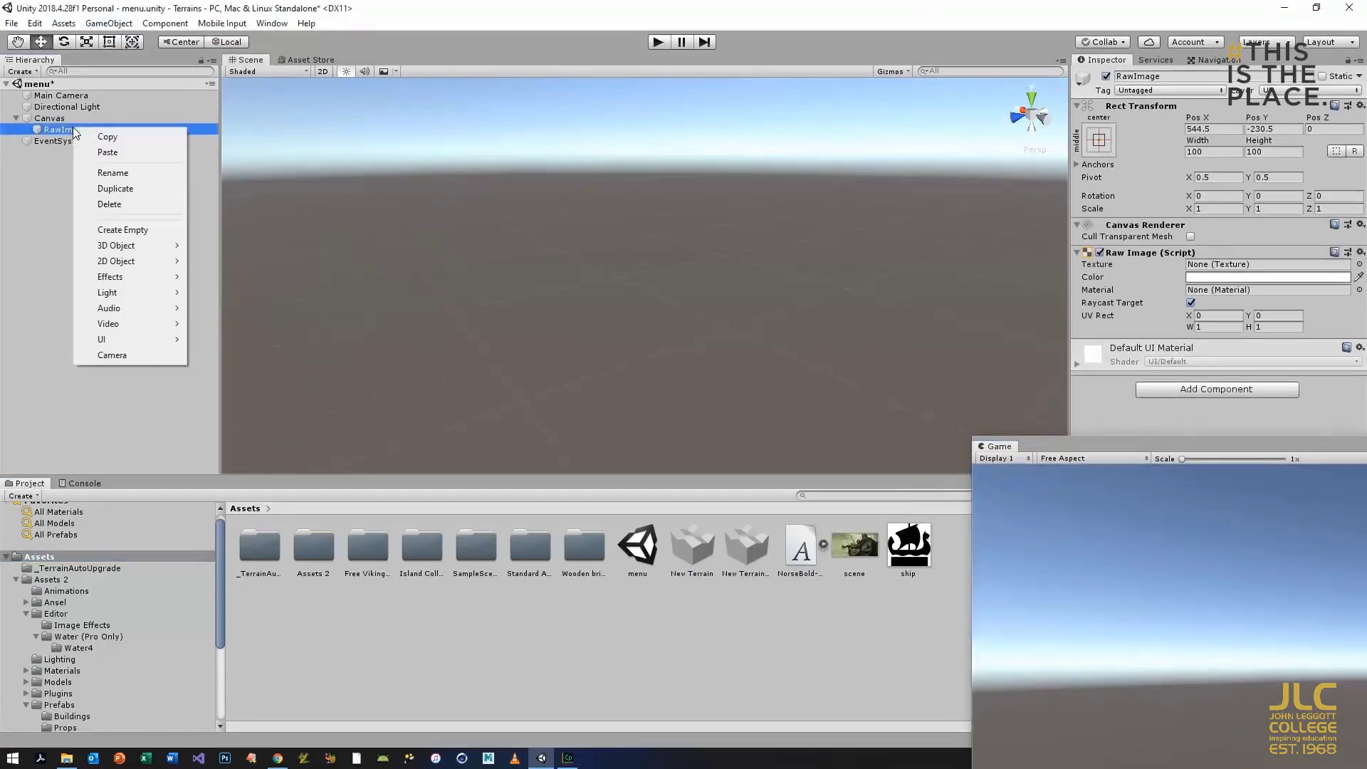
{"action": "left_click", "coordinate": [134, 174]}
{"action": "type", "text": "Title Image"}
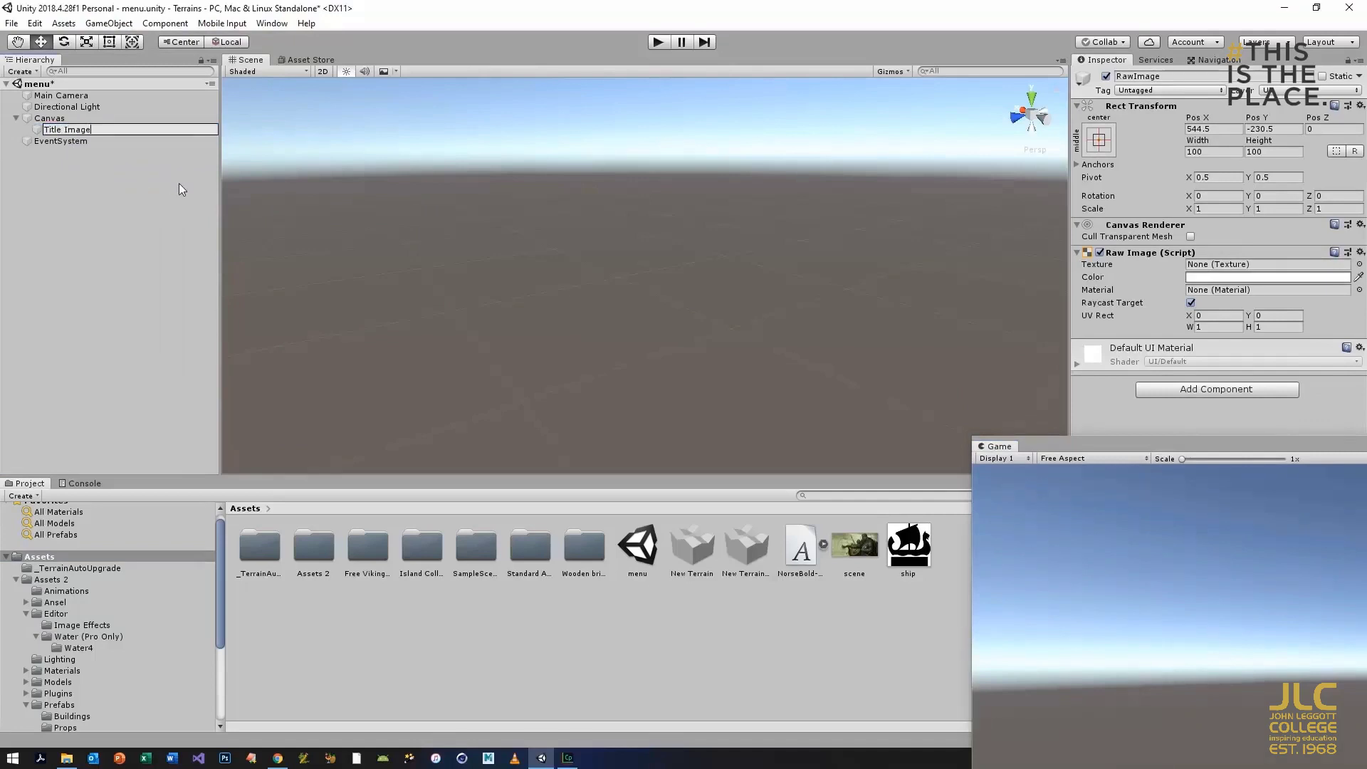
{"action": "key", "text": "Return"}
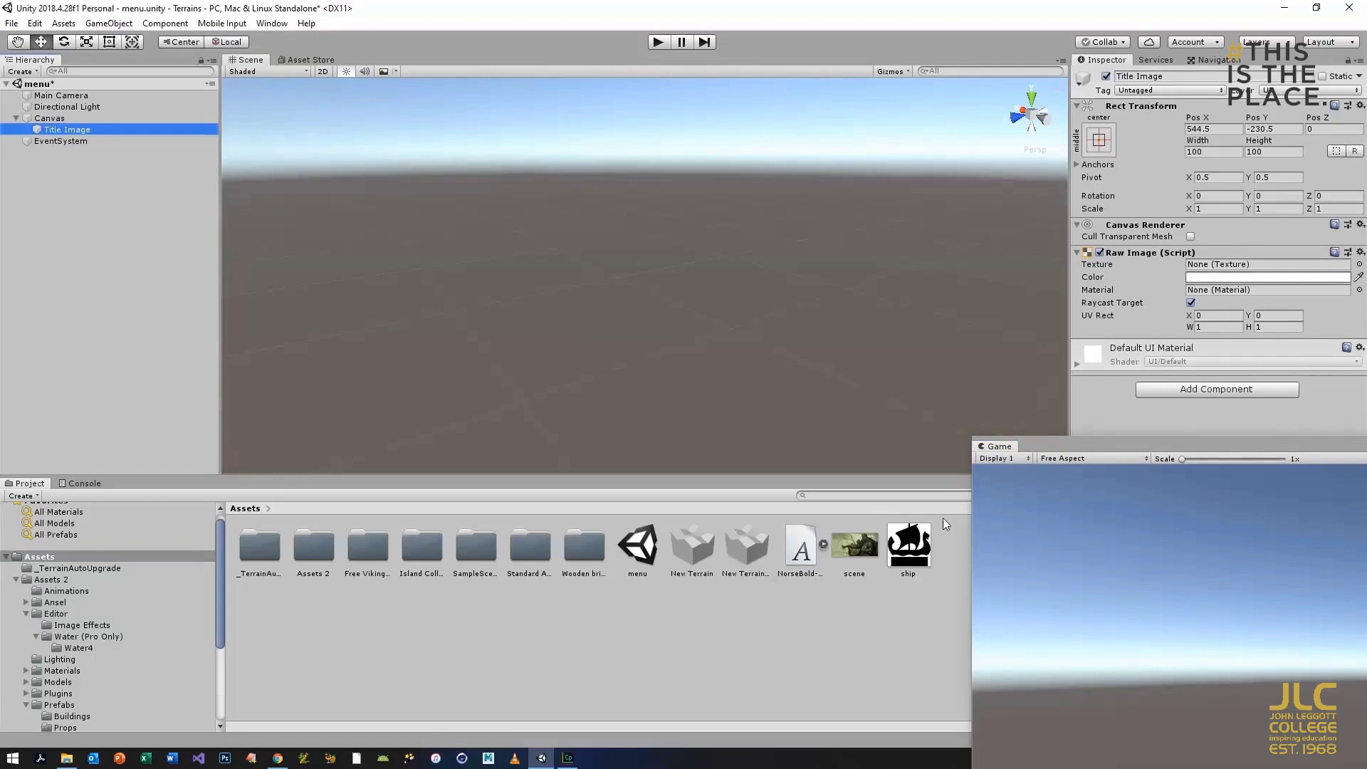
Step: Assign the ship image as the Title Image's texture and bring the Game window back into fuller view
{"action": "left_click_drag", "start_coordinate": [918, 548], "coordinate": [1218, 265]}
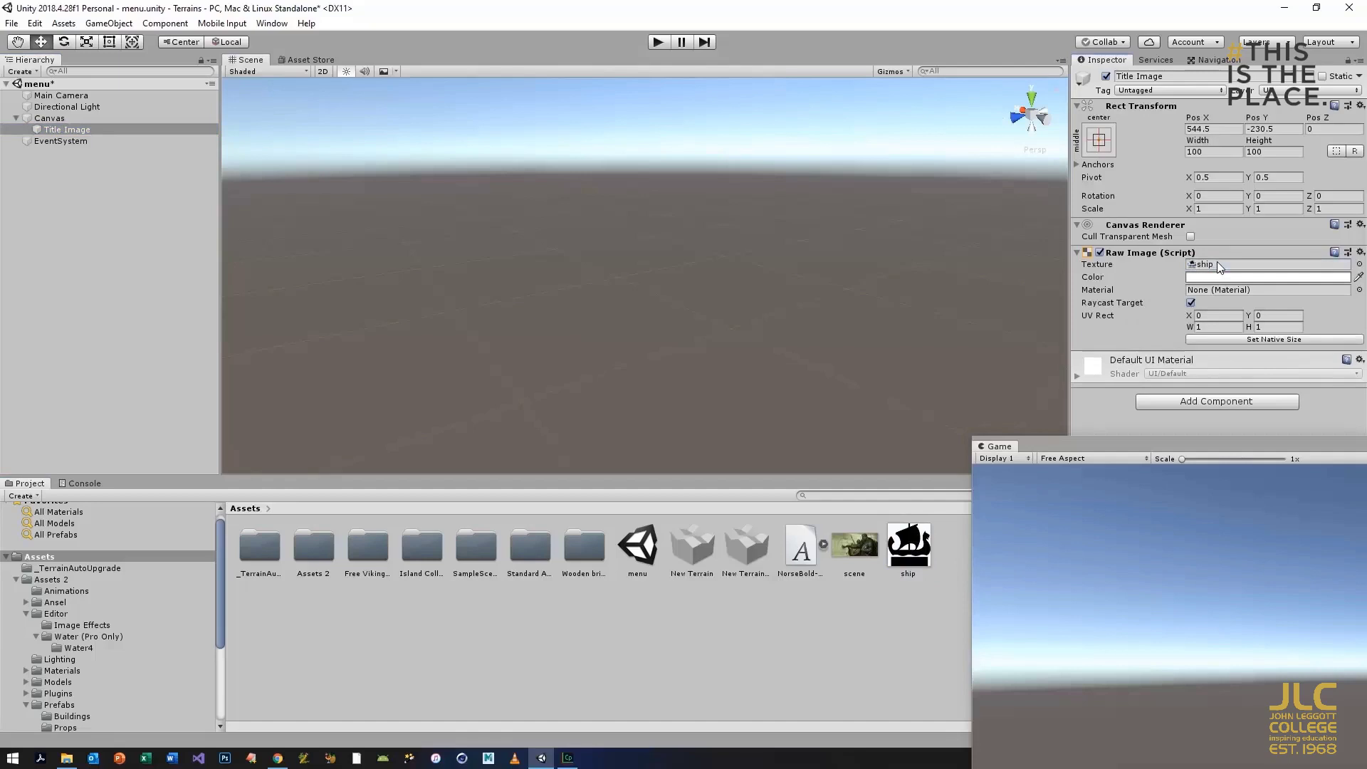
{"action": "left_click_drag", "start_coordinate": [1097, 442], "coordinate": [902, 268]}
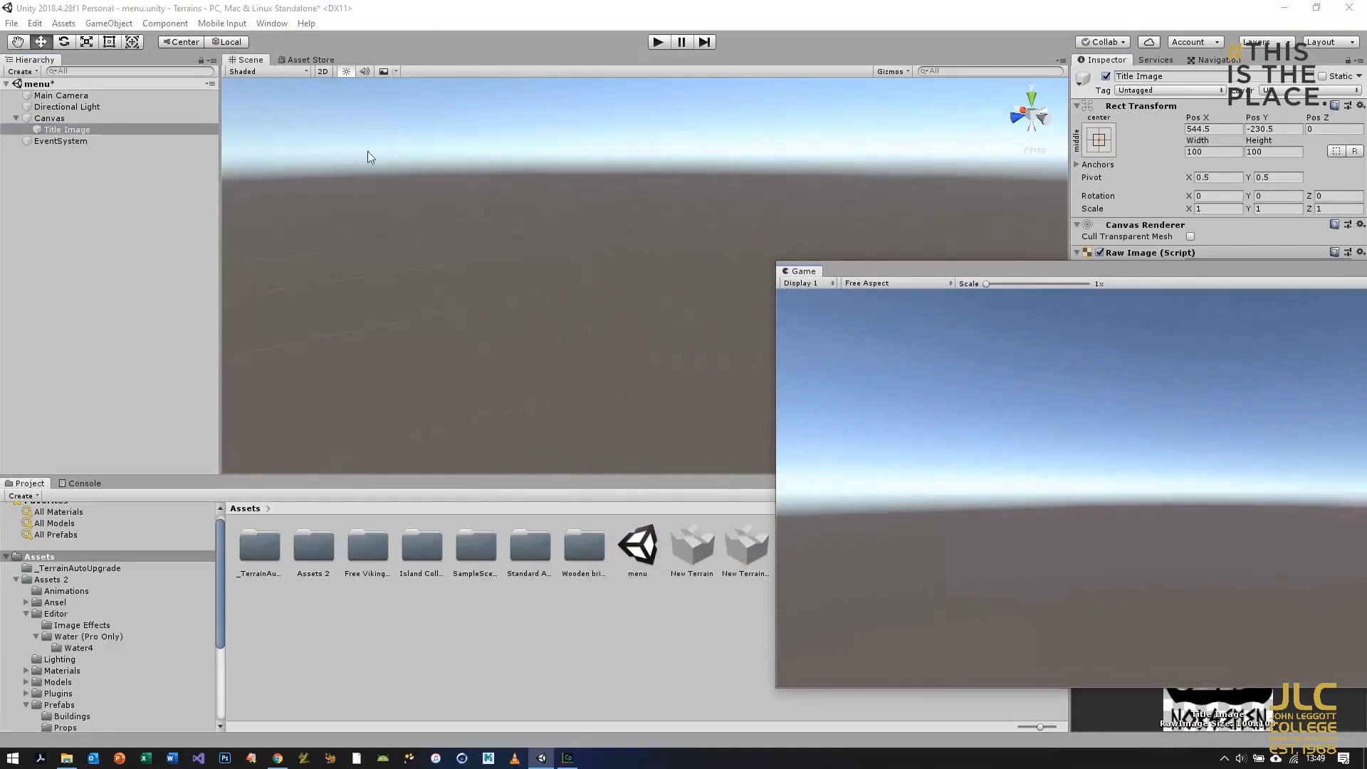
{"action": "left_click", "coordinate": [88, 129]}
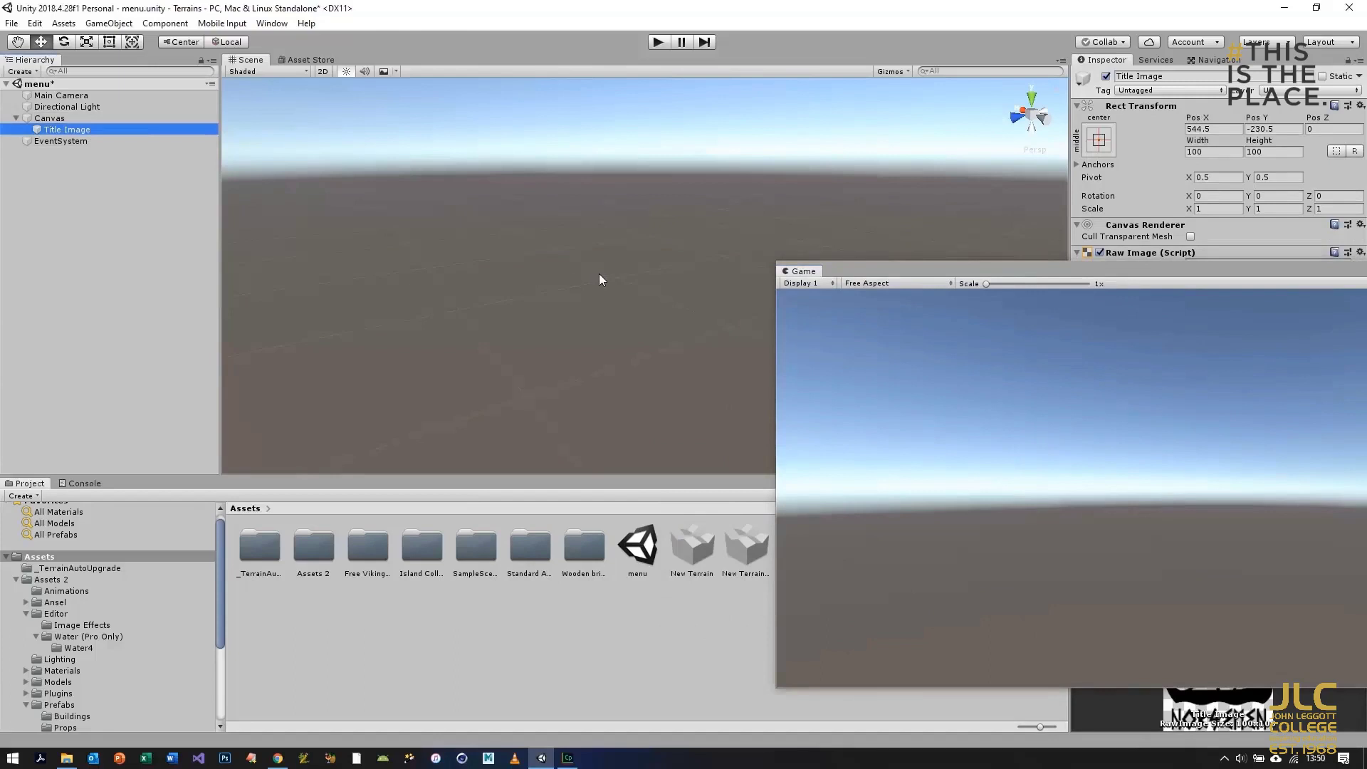
Step: Move the Game window clear of the framed Title Image and shift the image horizontally to about Pos X 366
{"action": "key", "text": "f"}
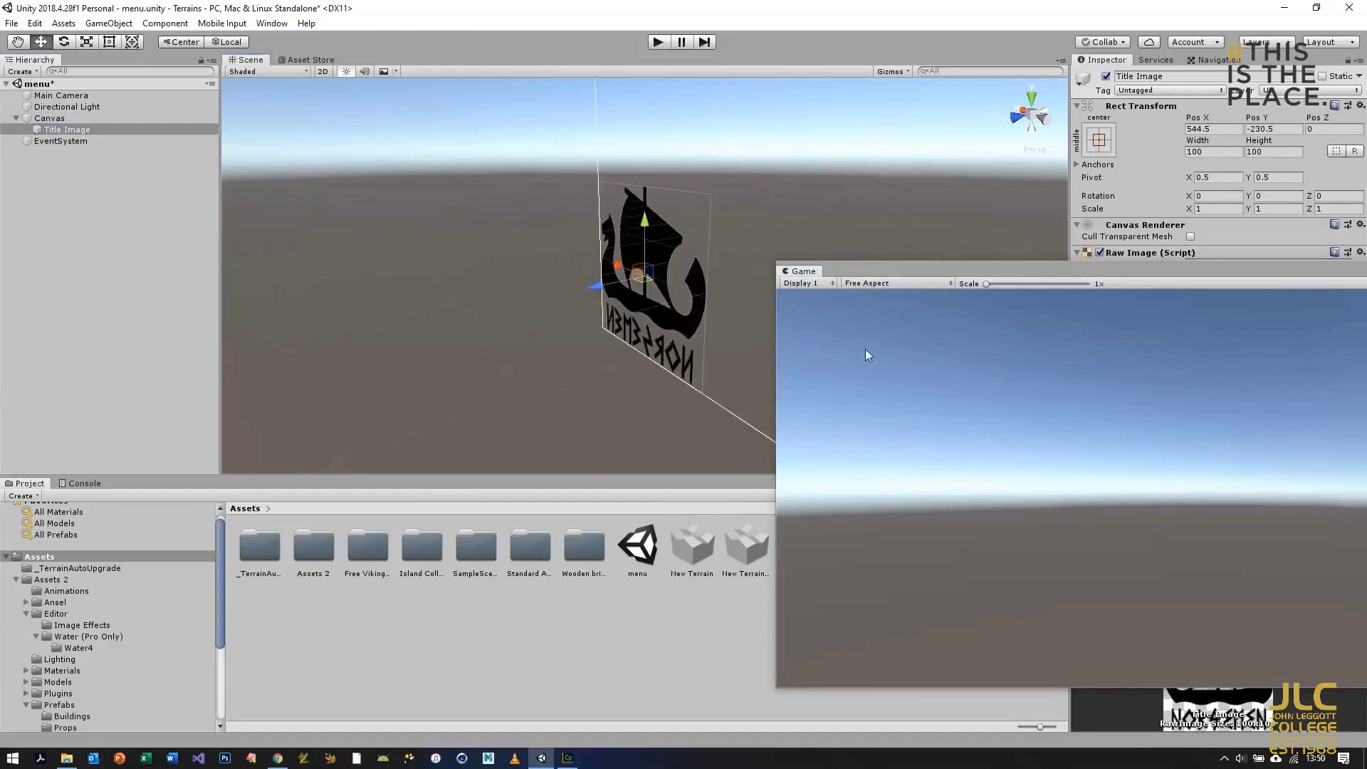
{"action": "left_click_drag", "start_coordinate": [973, 272], "coordinate": [348, 311]}
{"action": "left_click_drag", "start_coordinate": [599, 277], "coordinate": [795, 358]}
Step: Switch to File Explorer and look up the pixel dimensions of ship.png in its file properties
{"action": "left_click", "coordinate": [66, 758]}
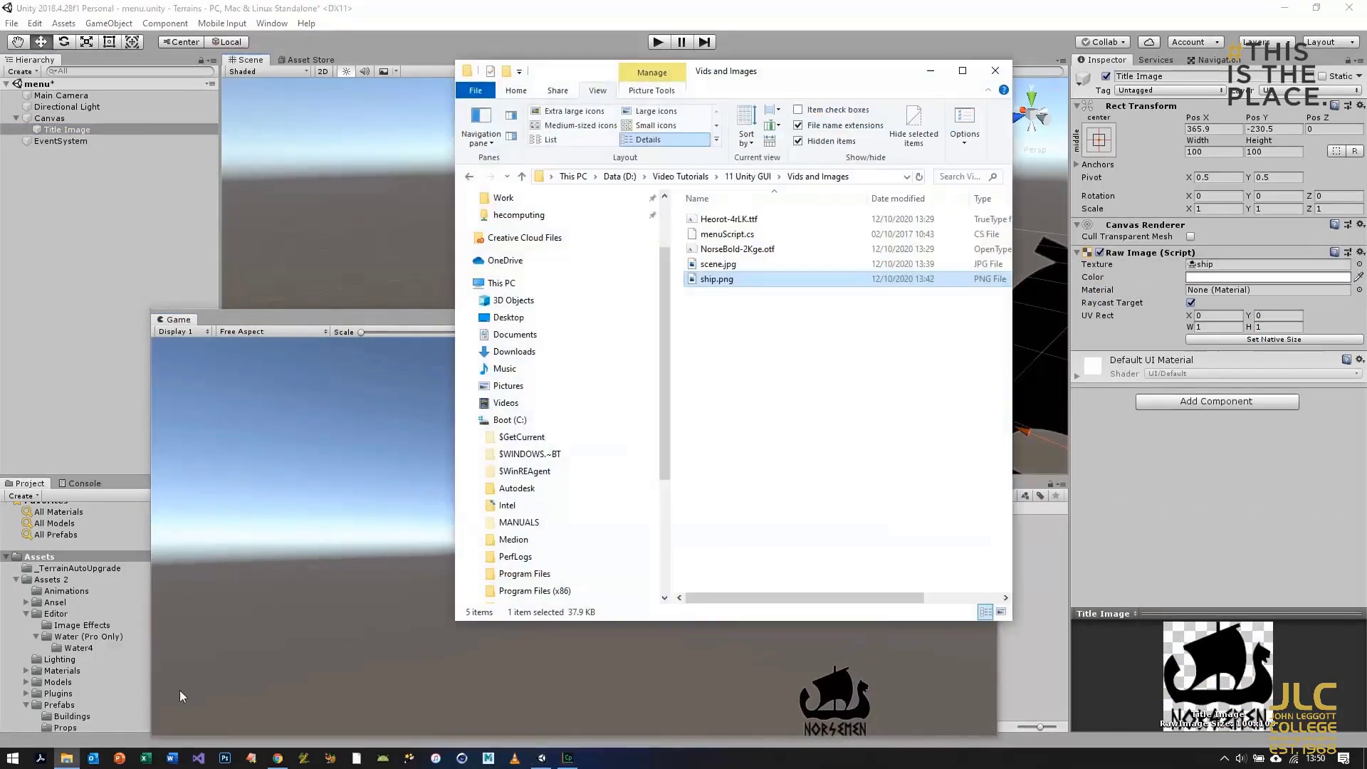
{"action": "right_click", "coordinate": [725, 284]}
{"action": "left_click", "coordinate": [767, 737]}
{"action": "left_click", "coordinate": [822, 314]}
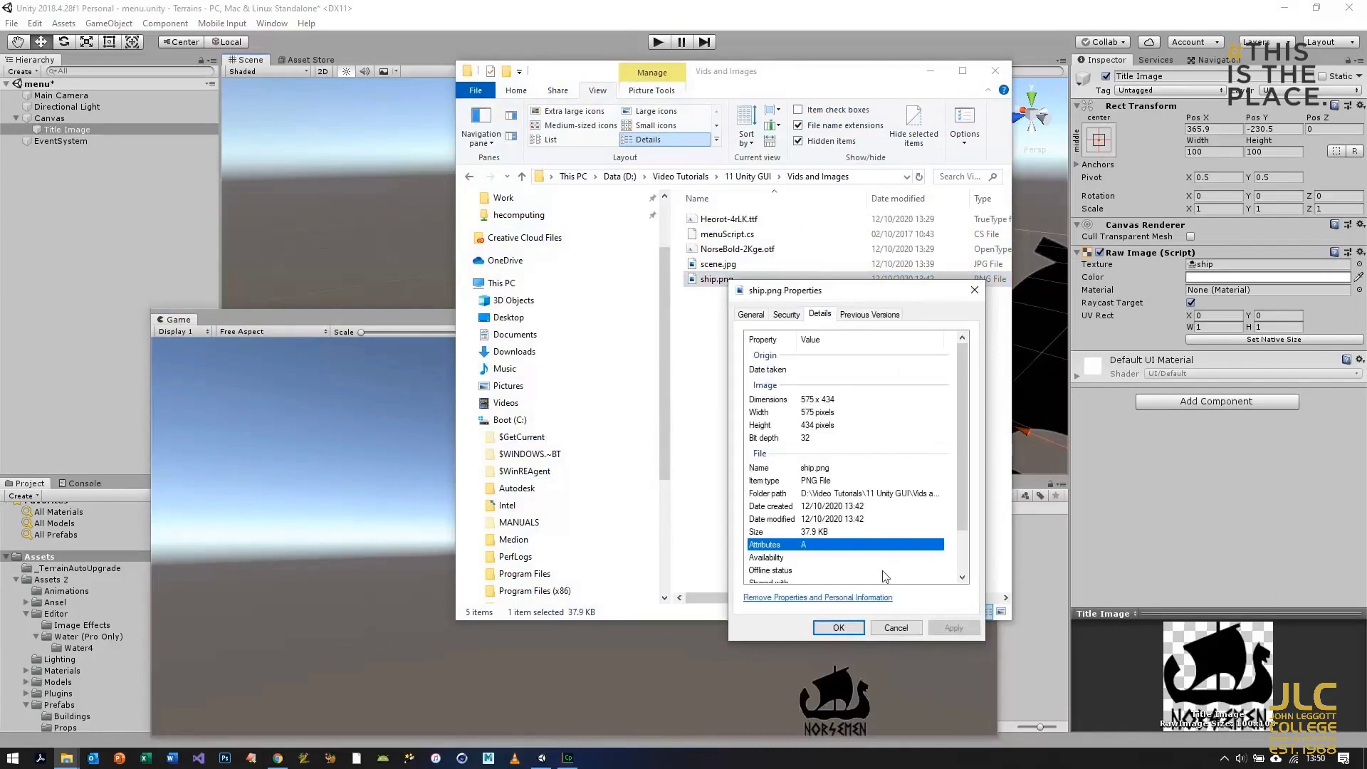
{"action": "left_click", "coordinate": [893, 629]}
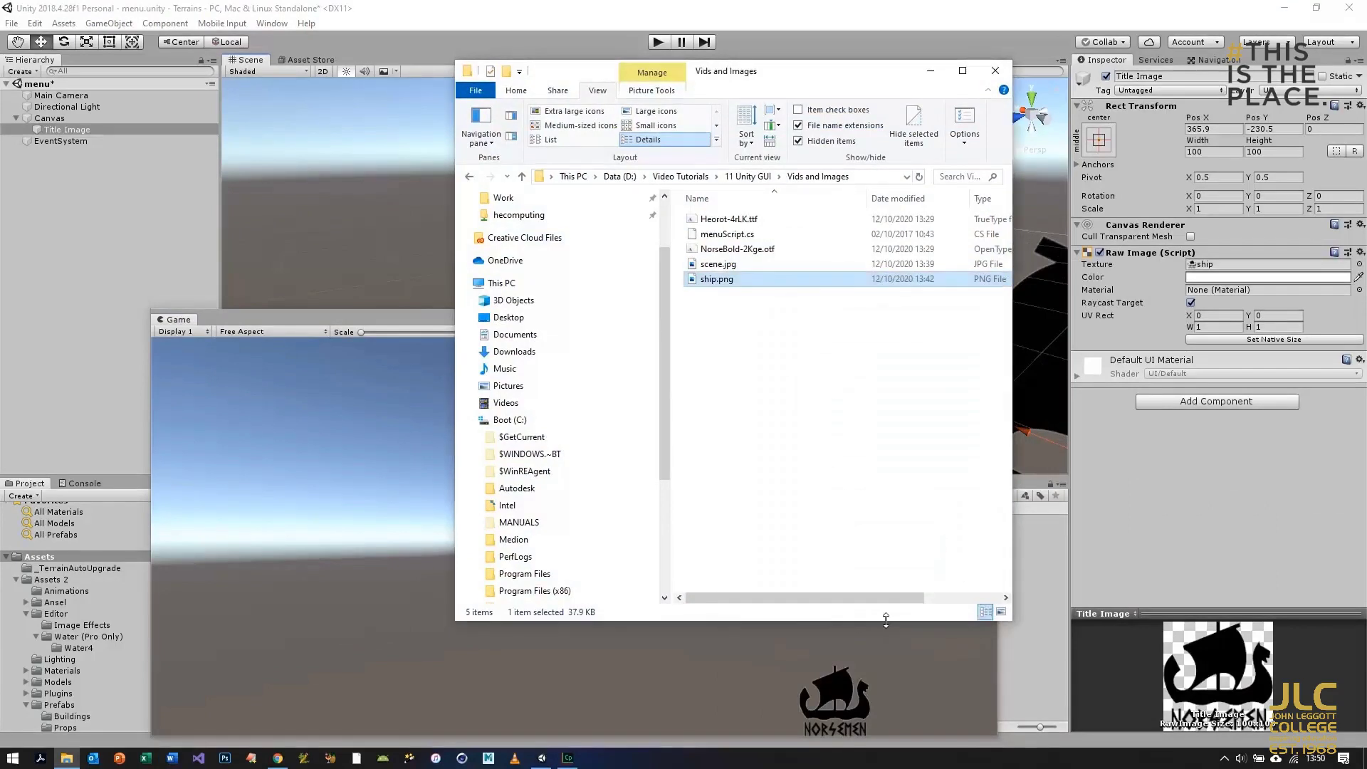
Step: Set the Title Image's width to 575 and height to 434
{"action": "left_click", "coordinate": [1225, 152]}
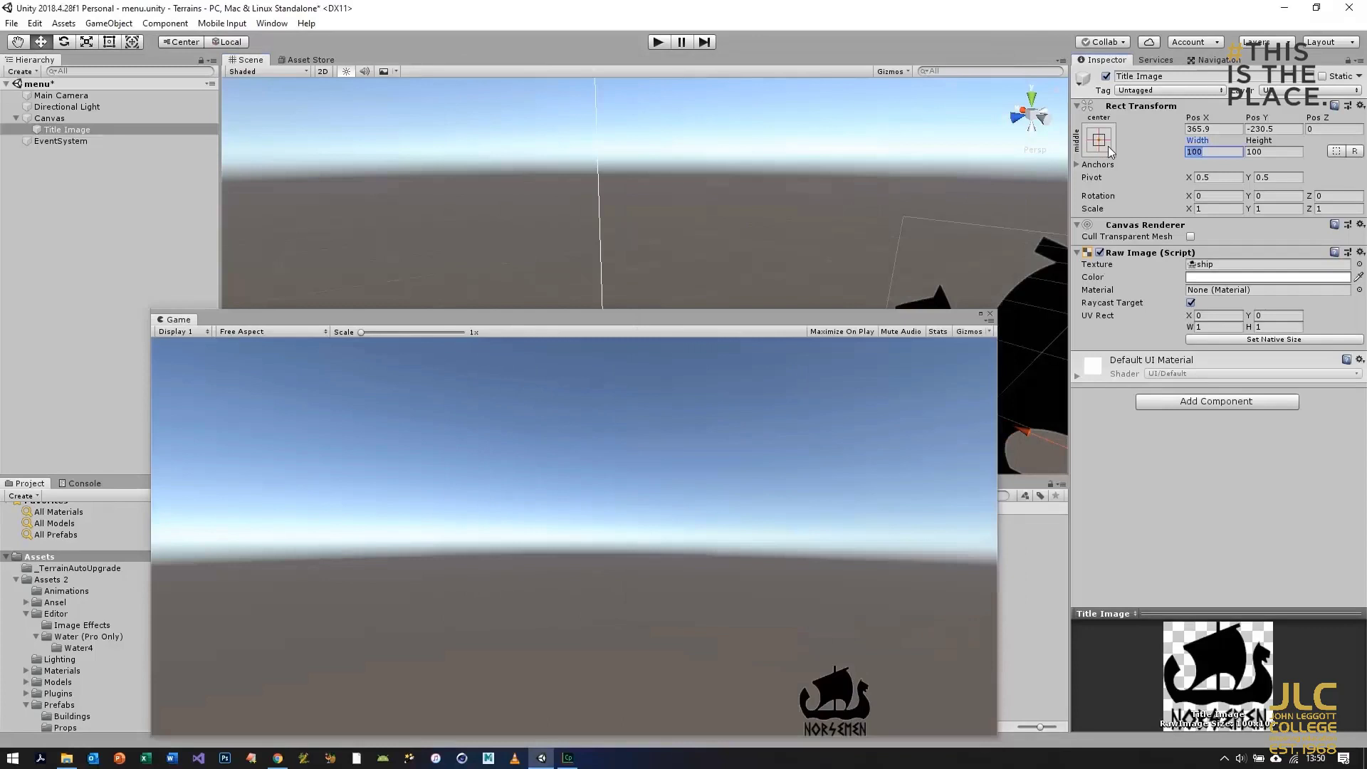
{"action": "type", "text": "575"}
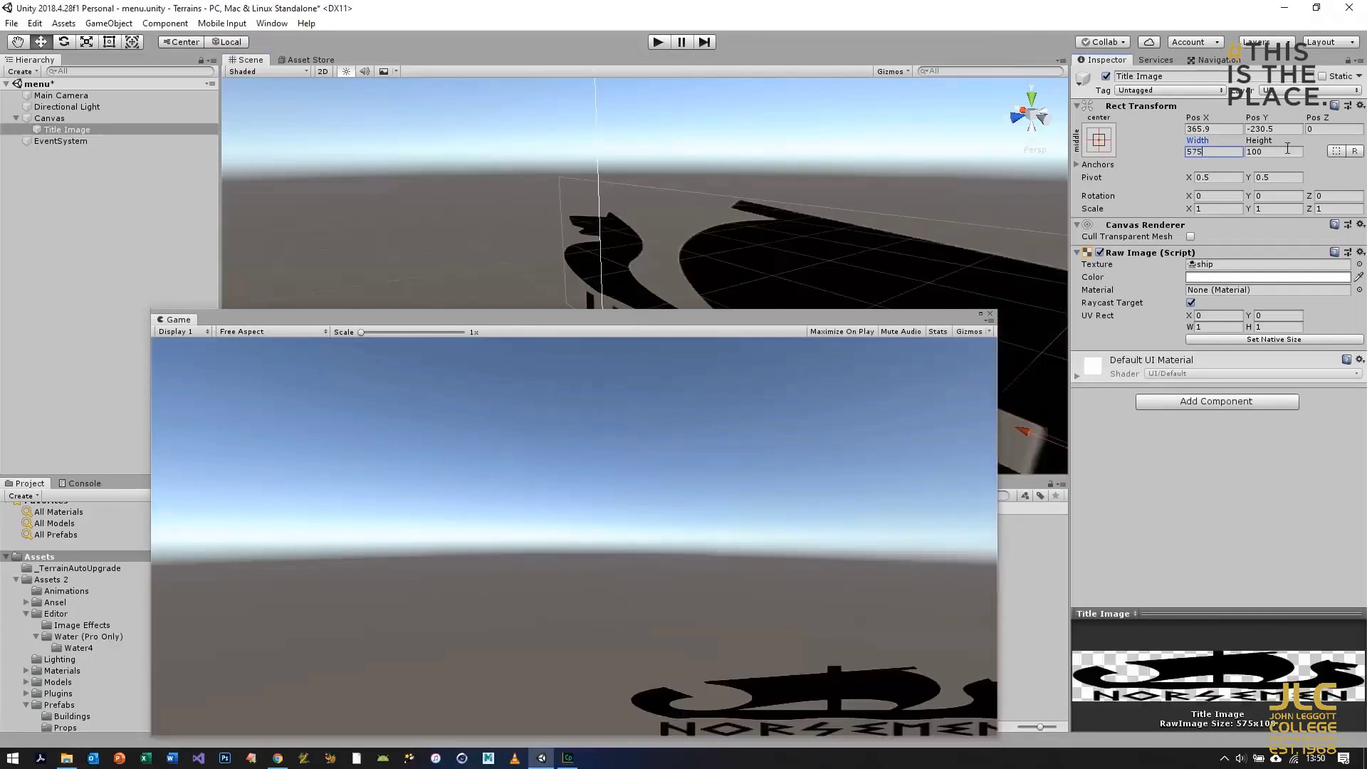
{"action": "type", "text": "434"}
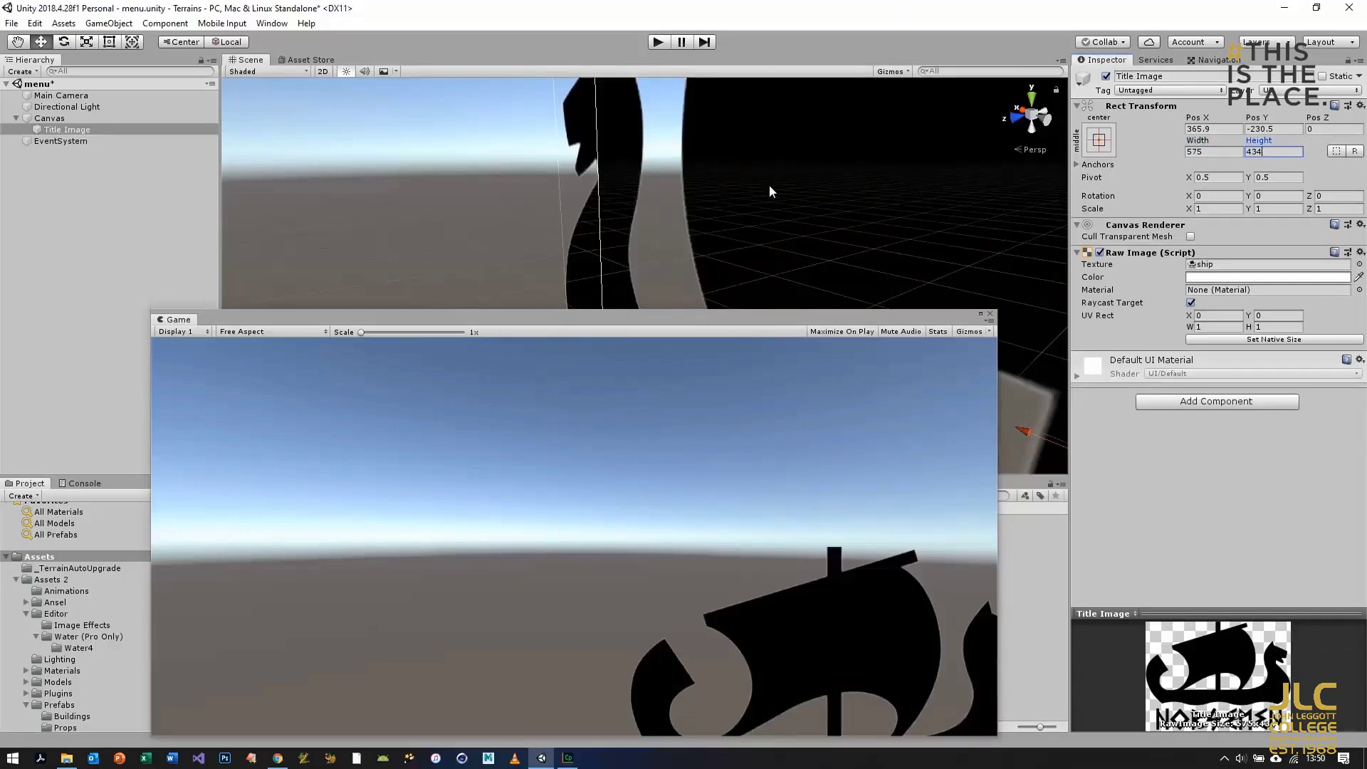
Step: Frame the Title Image in the Scene view and scale it down uniformly to about 0.475
{"action": "type", "text": "f"}
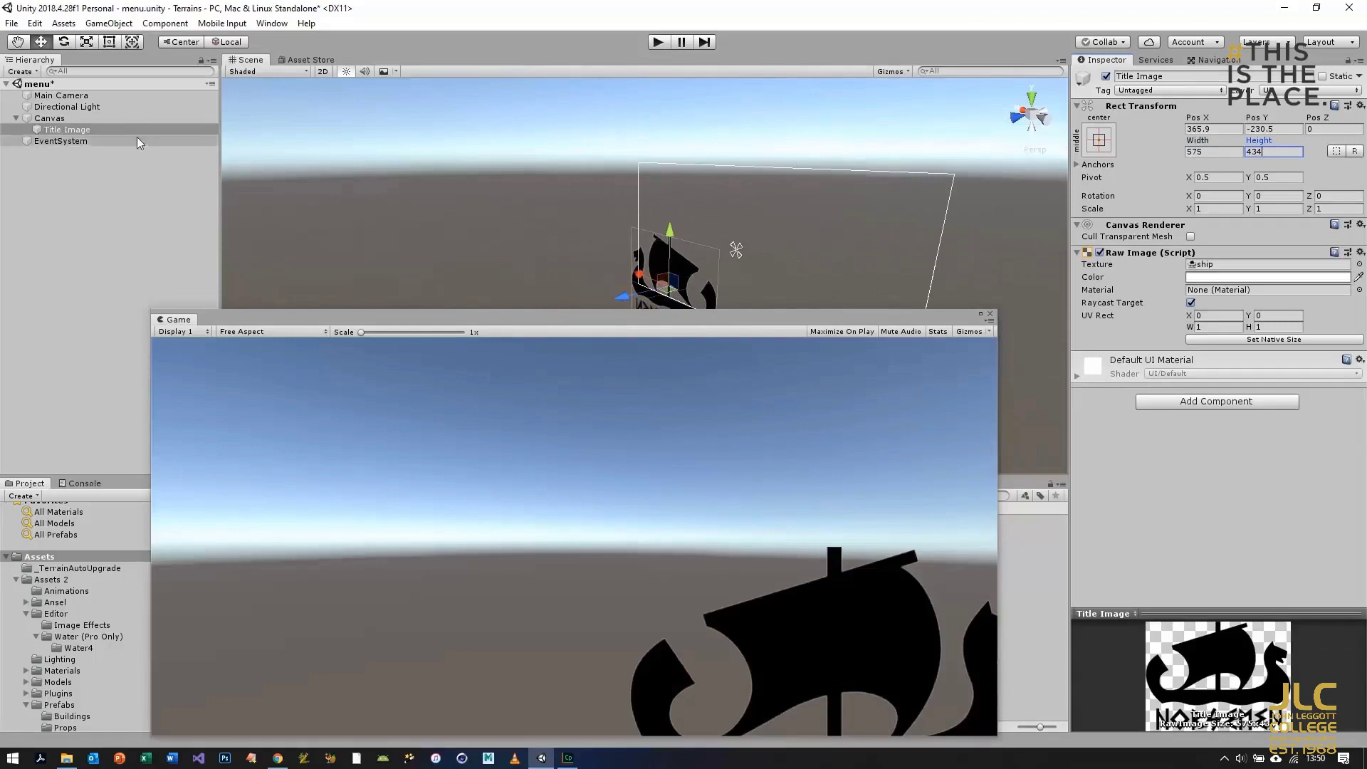
{"action": "left_click", "coordinate": [67, 129]}
{"action": "left_click", "coordinate": [86, 41]}
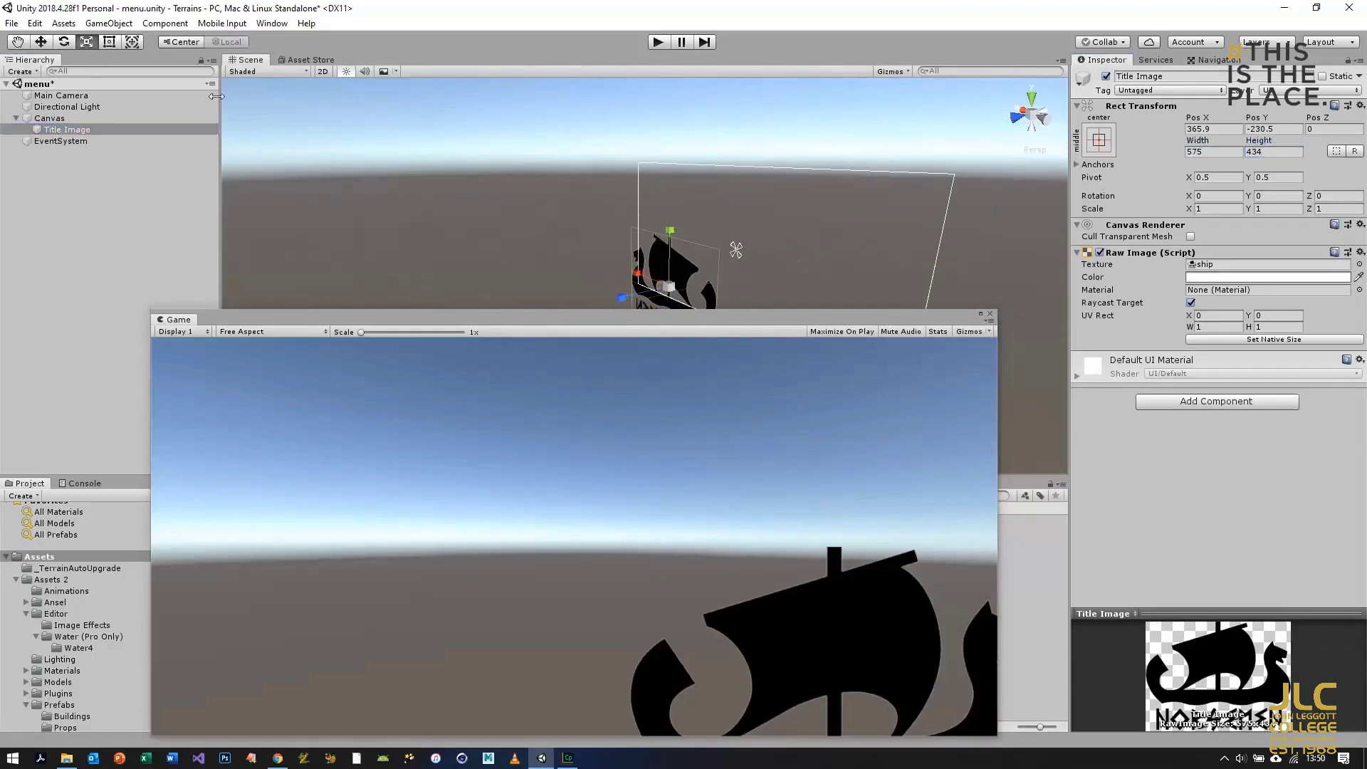
{"action": "left_click_drag", "start_coordinate": [670, 287], "coordinate": [656, 317]}
Step: Move the Title Image into the canvas's upper-left area at about Pos X -407, Pos Y 129, shifting the Game window as needed
{"action": "key", "text": "w"}
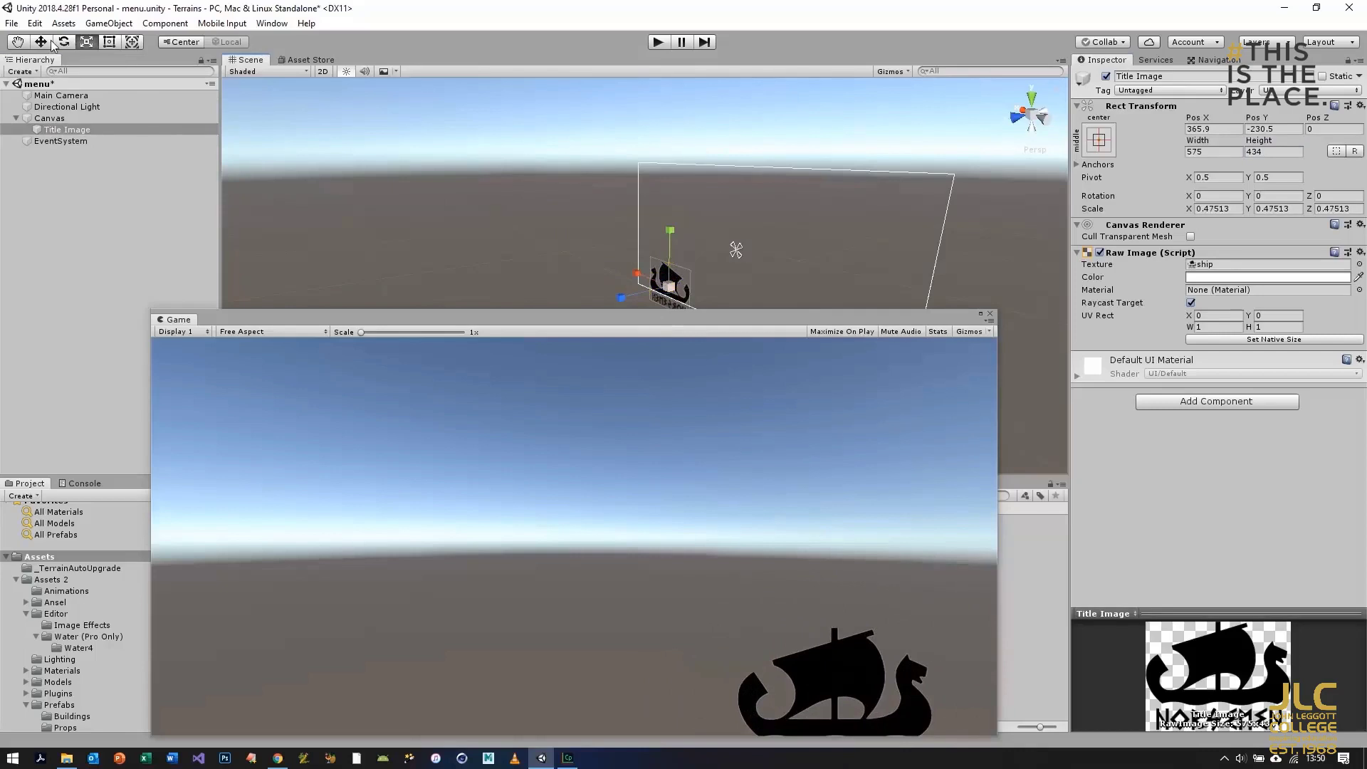
{"action": "left_click_drag", "start_coordinate": [668, 239], "coordinate": [762, 218]}
{"action": "left_click_drag", "start_coordinate": [716, 326], "coordinate": [743, 265]}
Step: Add a second UI Raw Image to the canvas, listed after the Title Image
{"action": "left_click", "coordinate": [64, 130]}
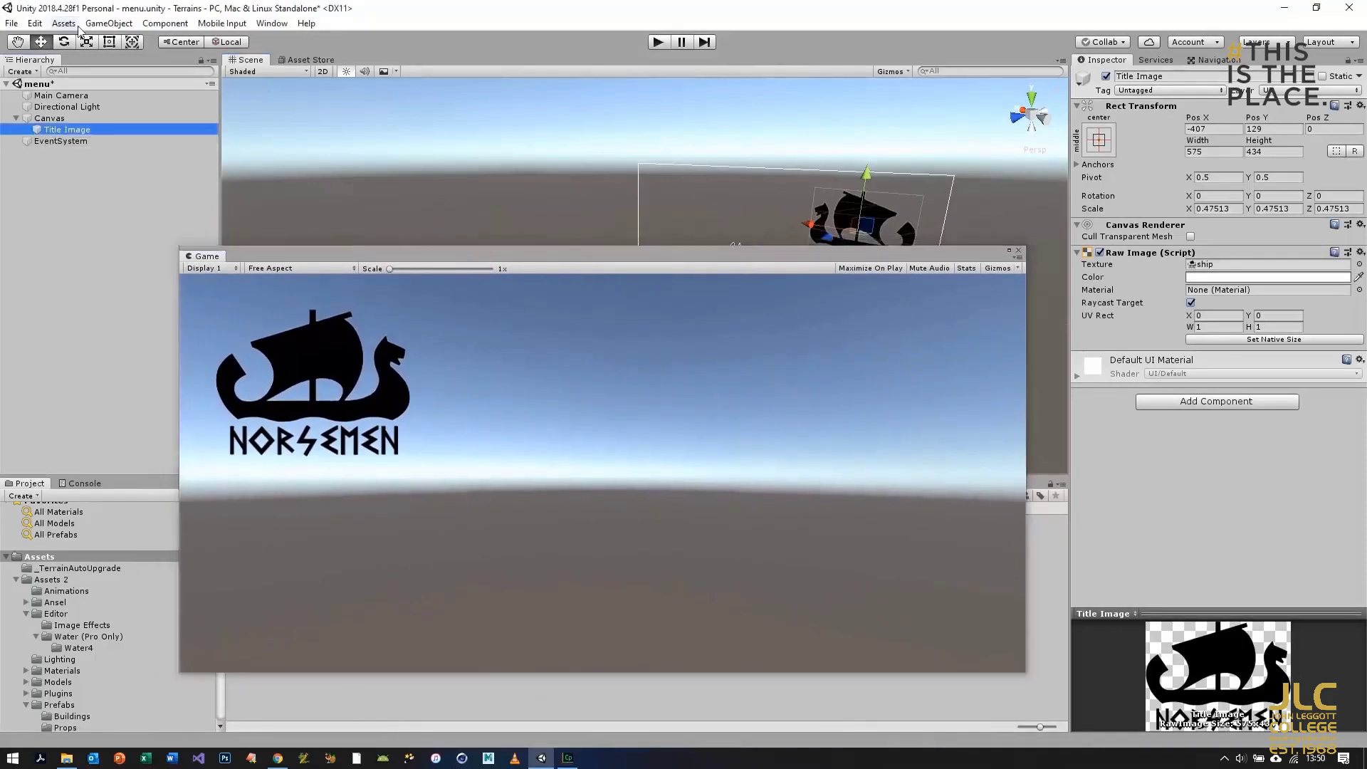
{"action": "left_click", "coordinate": [108, 23]}
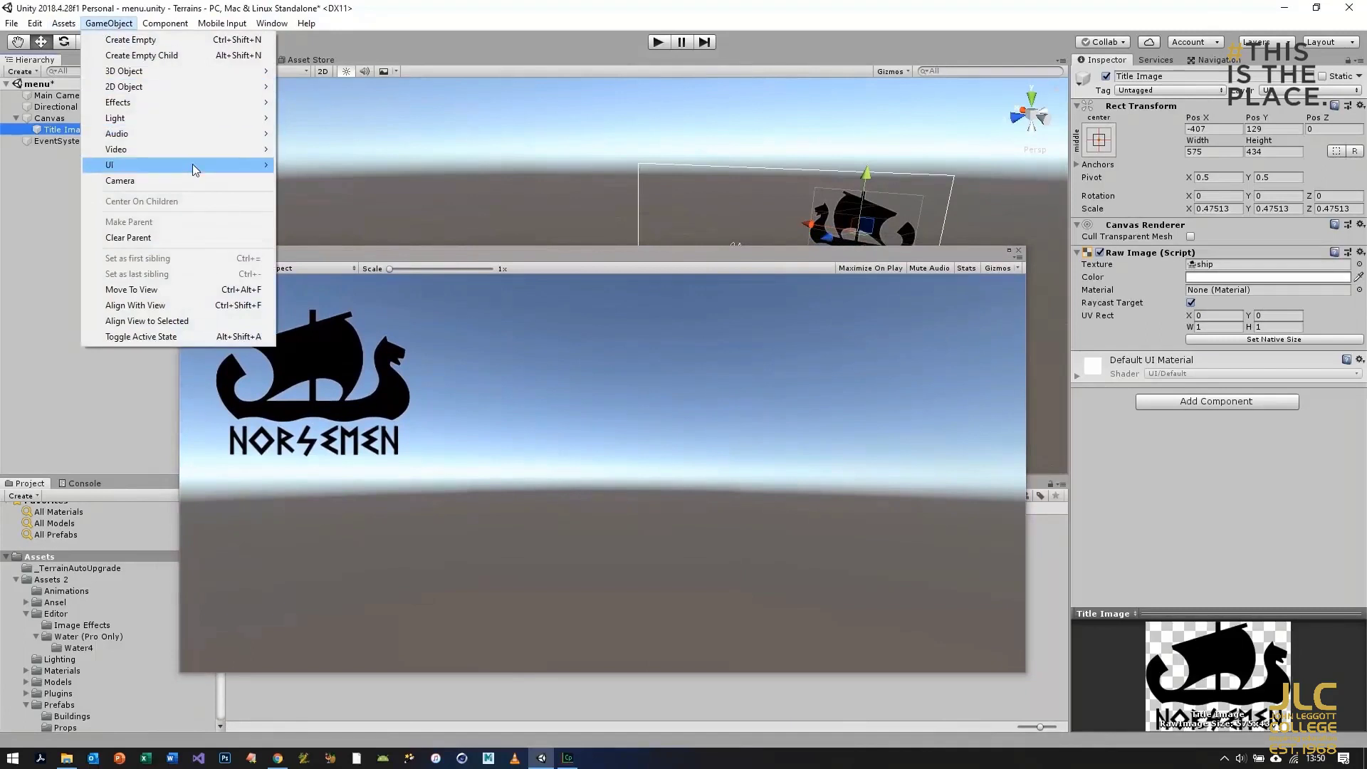
{"action": "mouse_move", "coordinate": [194, 169]}
{"action": "left_click", "coordinate": [350, 217]}
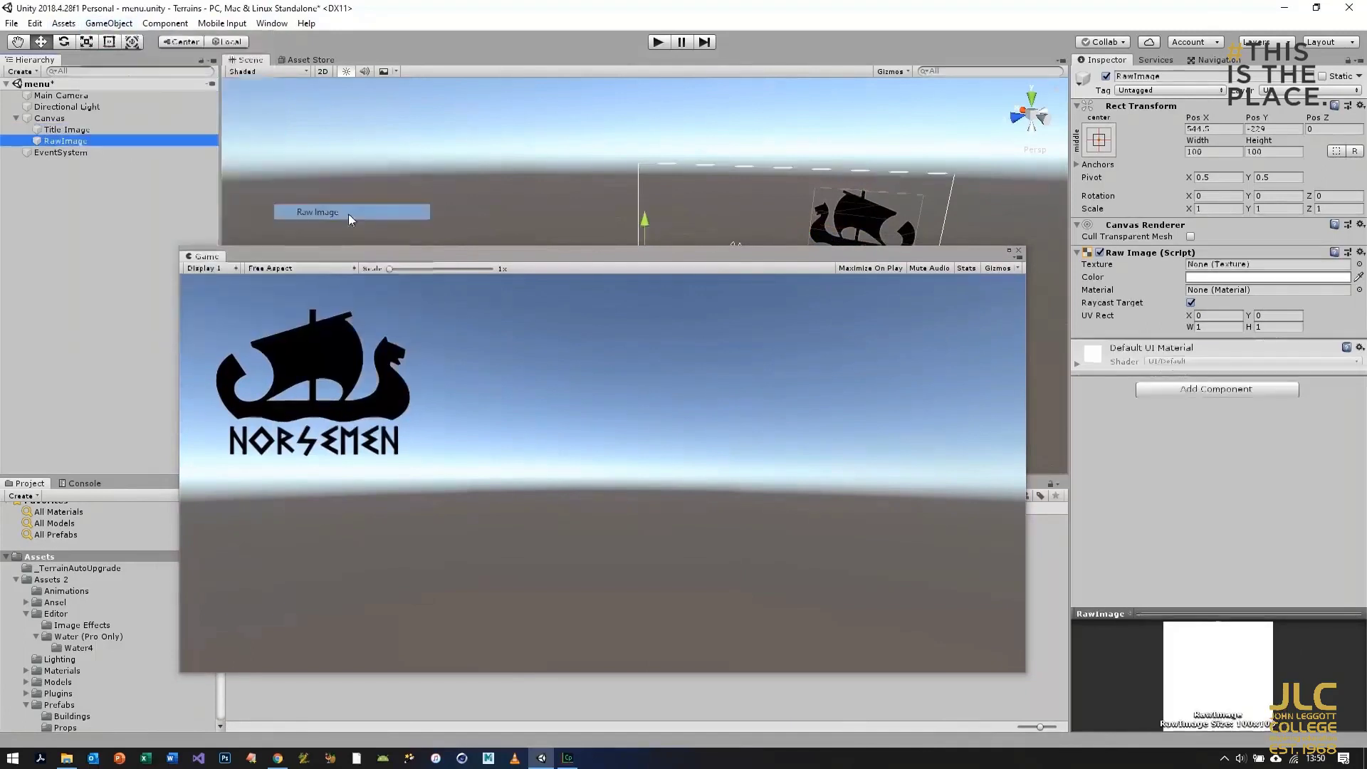
Step: Uncover the Assets files and assign the scene image as the new RawImage's texture, keeping the Game window in full view
{"action": "left_click_drag", "start_coordinate": [588, 258], "coordinate": [397, 70]}
{"action": "left_click_drag", "start_coordinate": [861, 554], "coordinate": [1183, 319]}
{"action": "left_click_drag", "start_coordinate": [1223, 273], "coordinate": [1225, 262]}
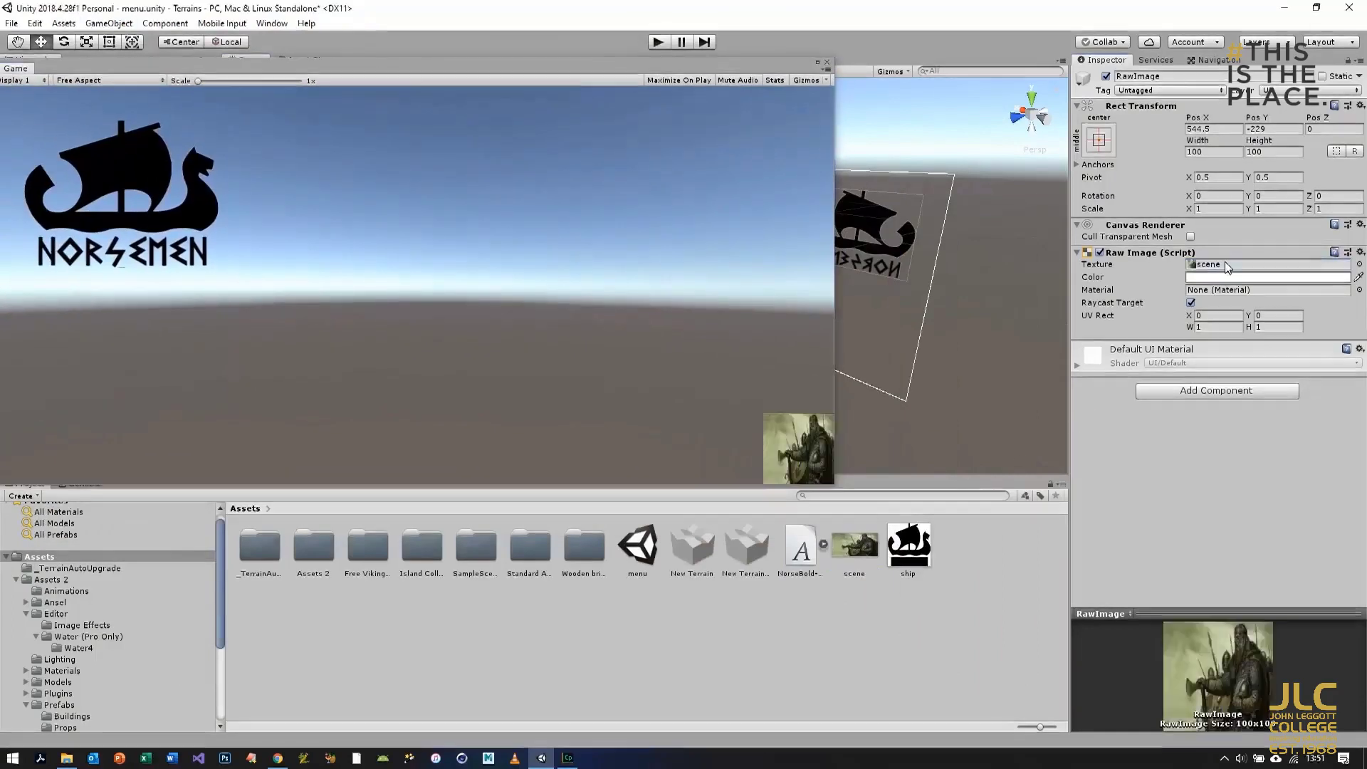
{"action": "left_click_drag", "start_coordinate": [597, 63], "coordinate": [728, 306]}
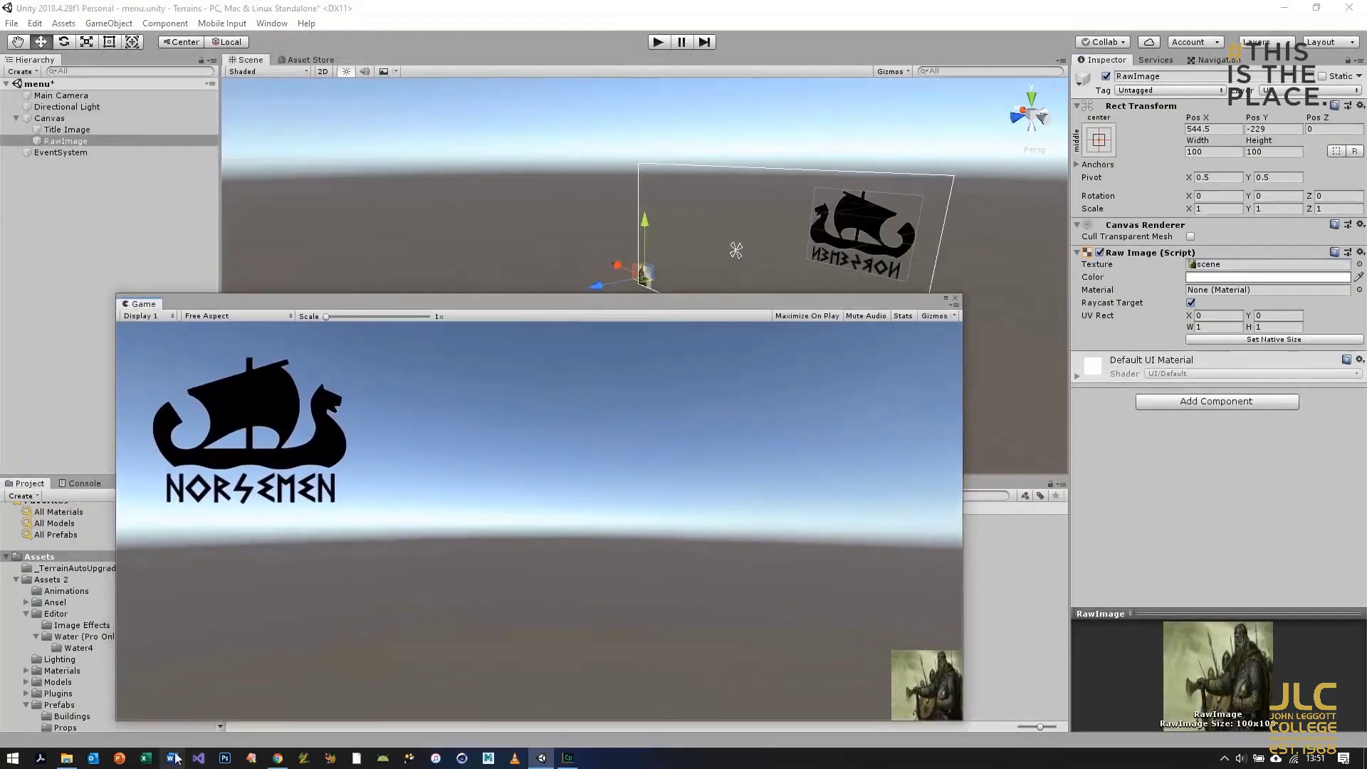
Step: Look up the pixel dimensions of scene.jpg in its file properties in File Explorer and close the Explorer window
{"action": "left_click", "coordinate": [66, 757]}
{"action": "left_click", "coordinate": [717, 263]}
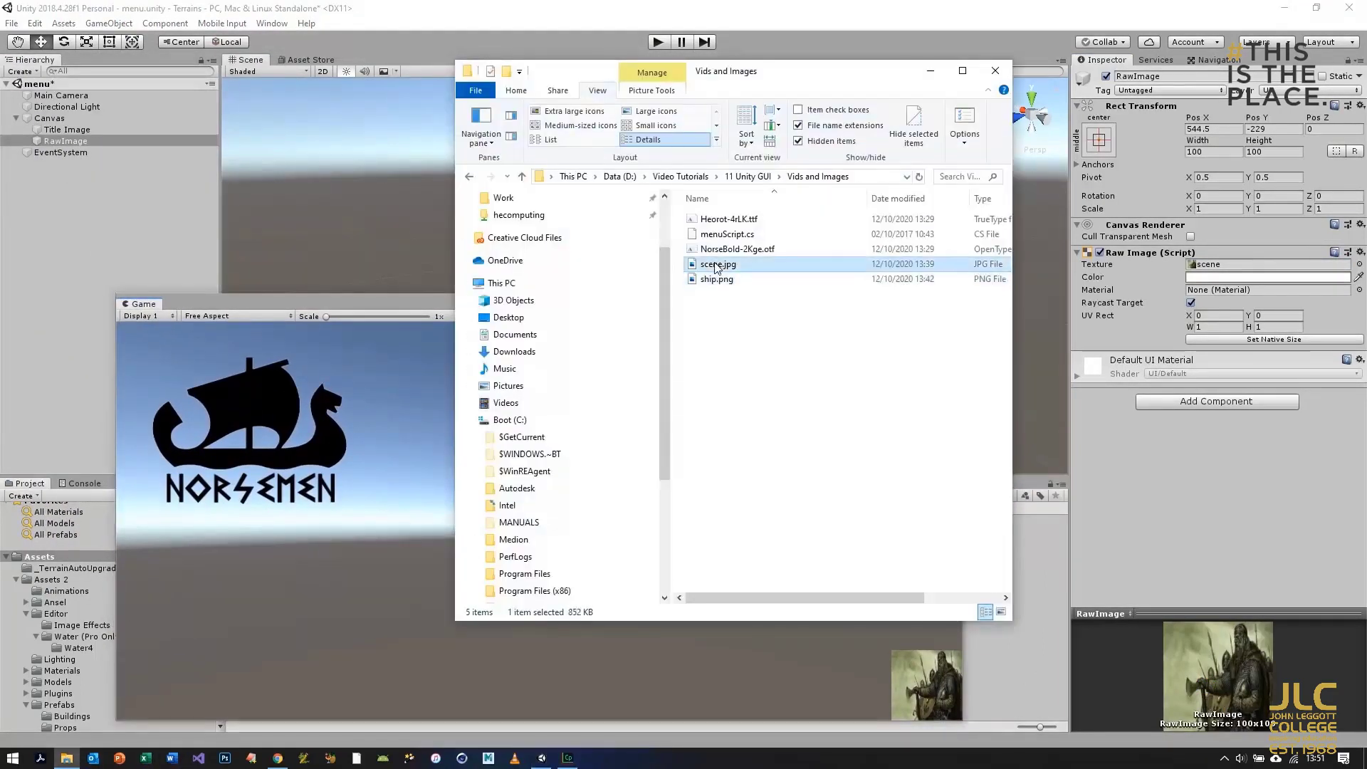
{"action": "right_click", "coordinate": [716, 264]}
{"action": "left_click", "coordinate": [757, 735]}
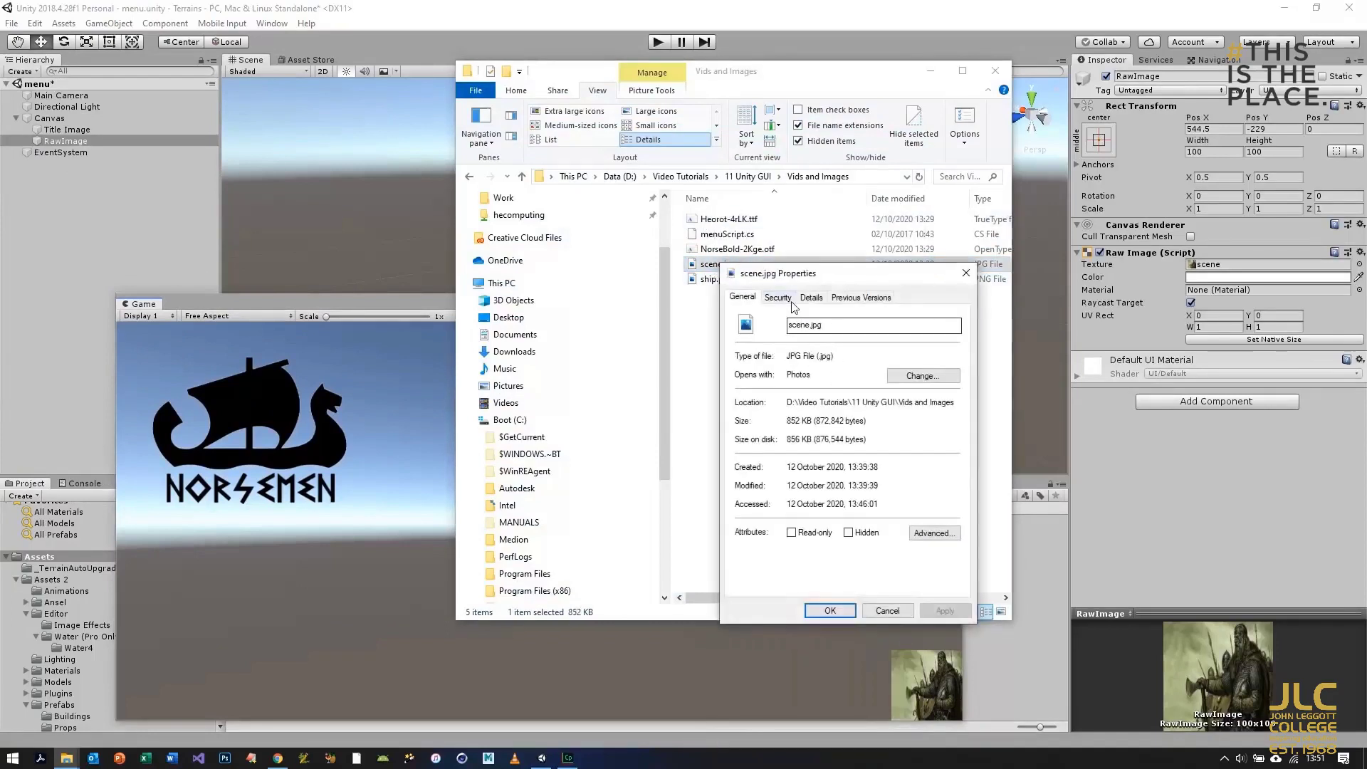
{"action": "left_click", "coordinate": [815, 300]}
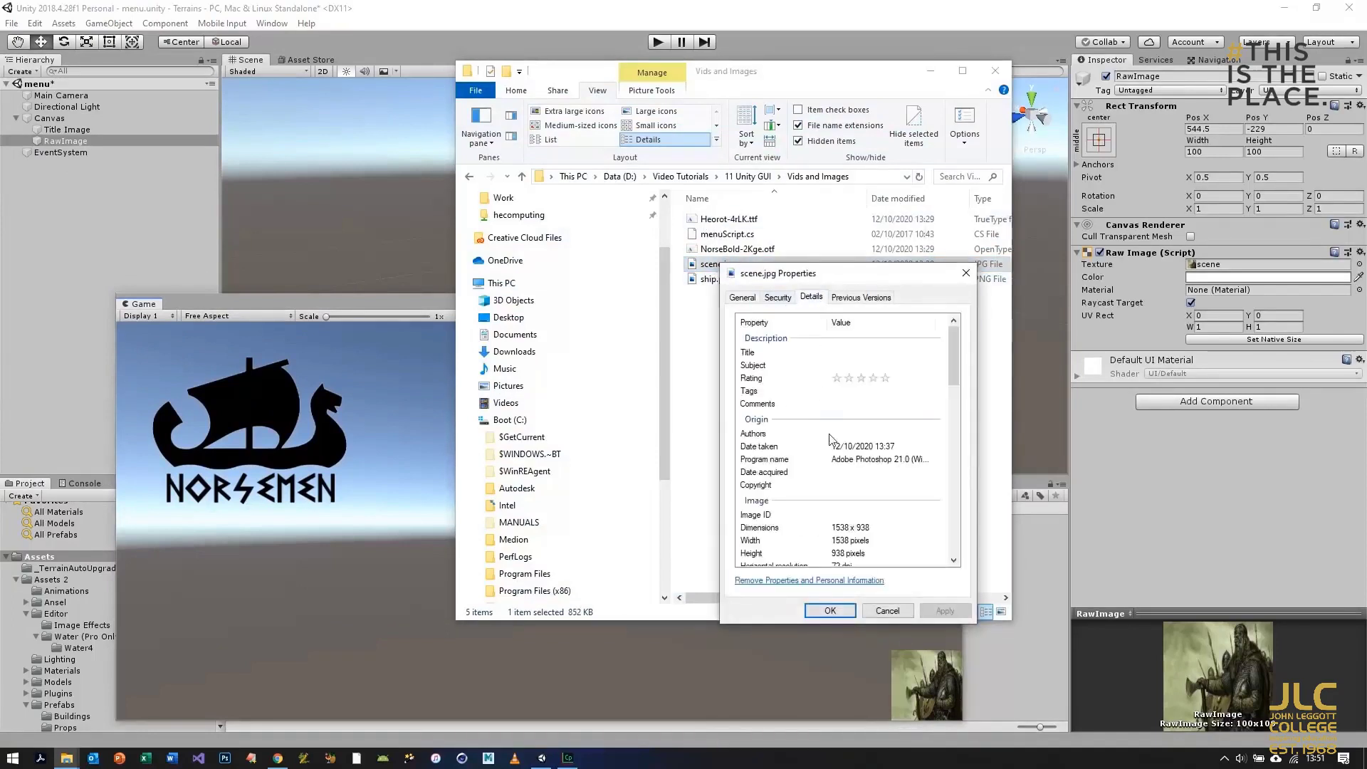
{"action": "scroll", "coordinate": [839, 455], "scroll_direction": "down", "scroll_amount": 2}
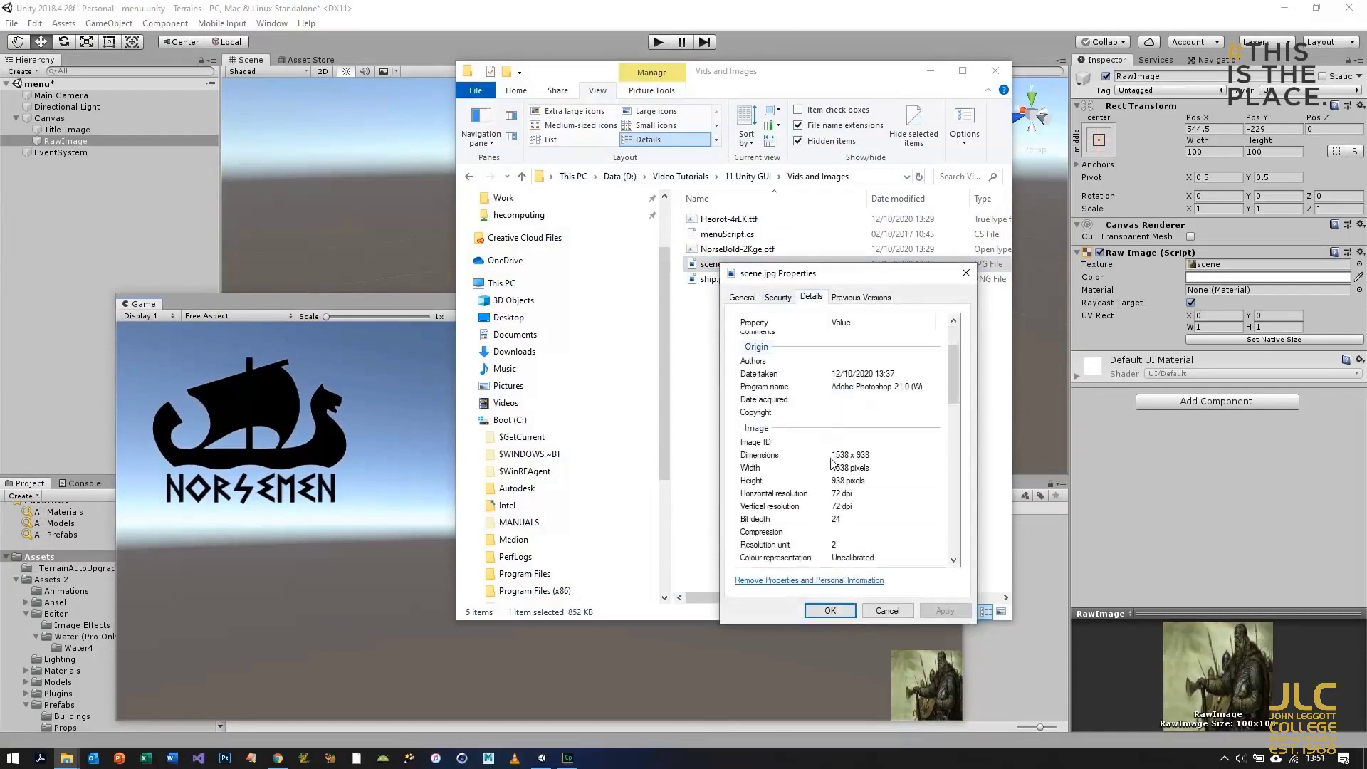
{"action": "left_click", "coordinate": [887, 611]}
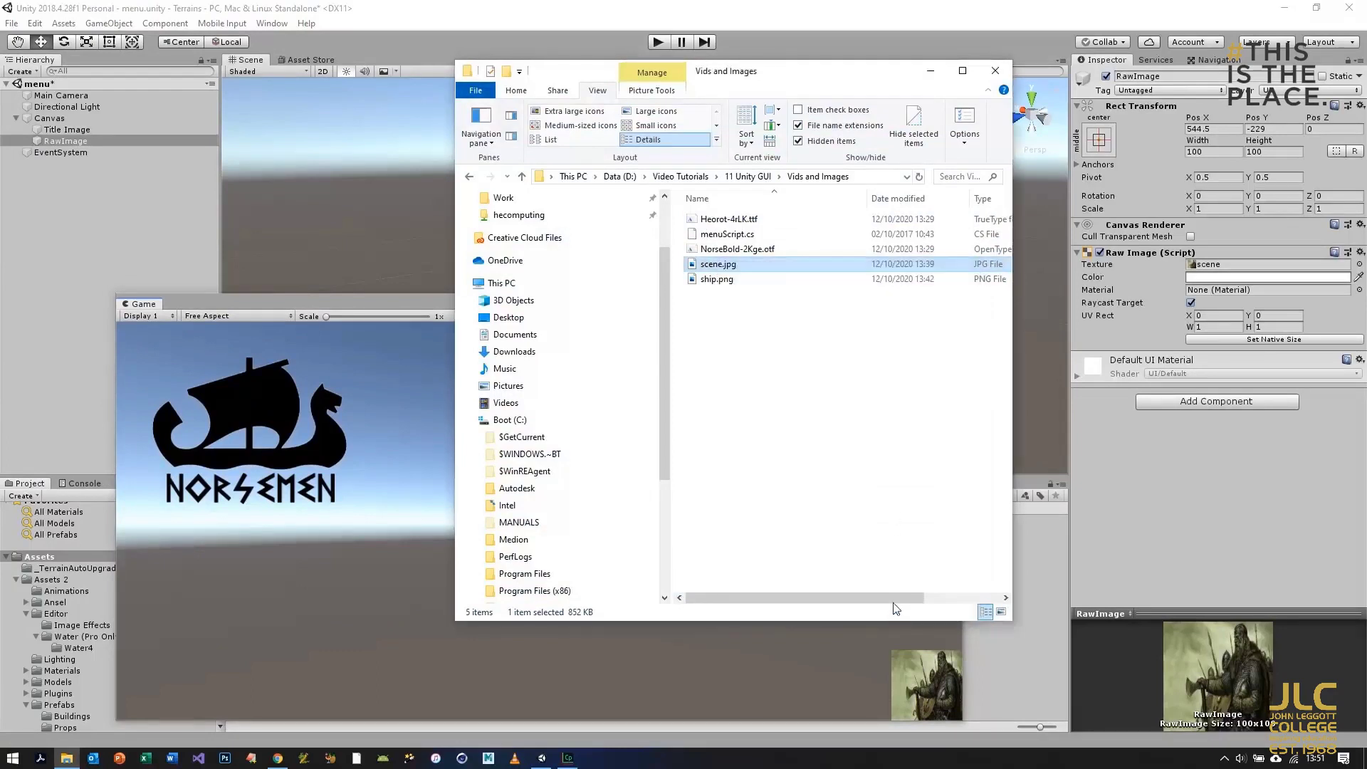
{"action": "left_click", "coordinate": [995, 70]}
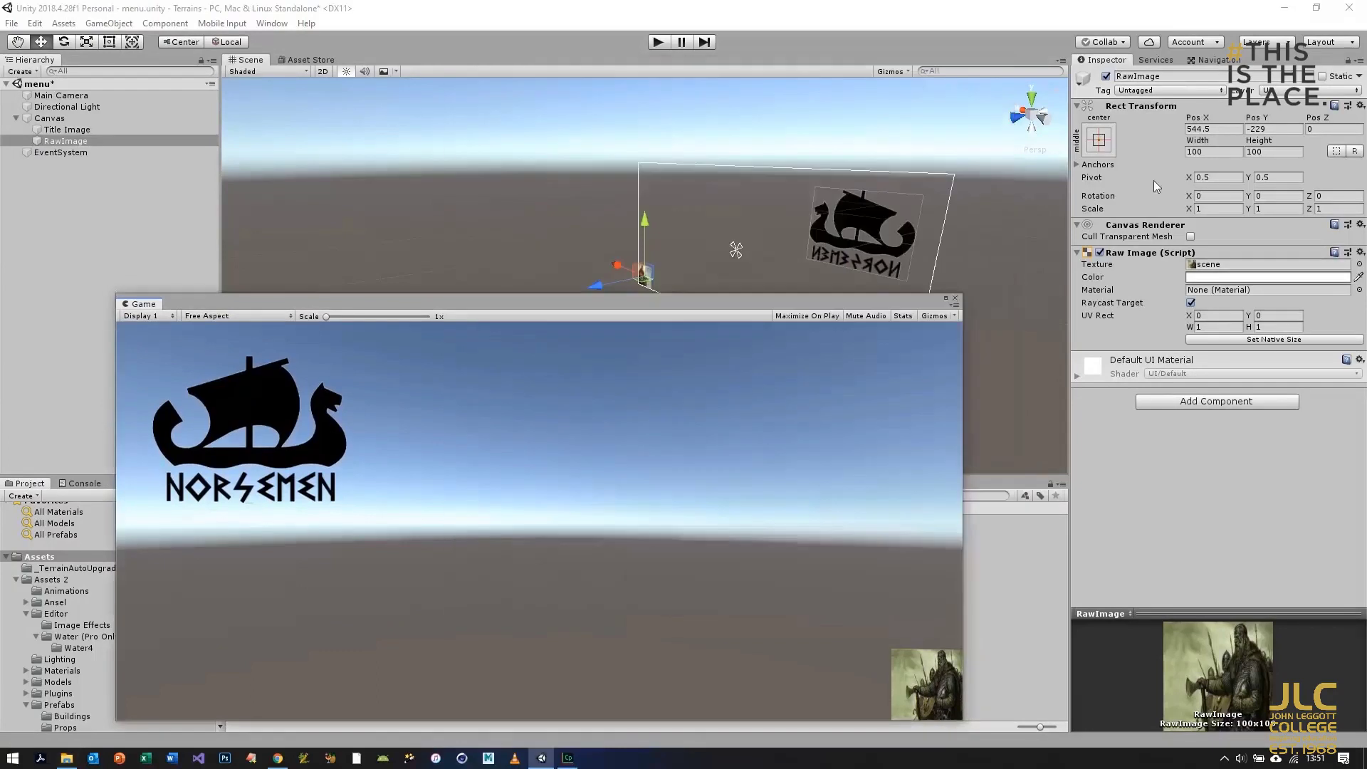
Step: Set the RawImage's width to 1538 and height to 938
{"action": "left_click", "coordinate": [1223, 151]}
{"action": "type", "text": "1538"}
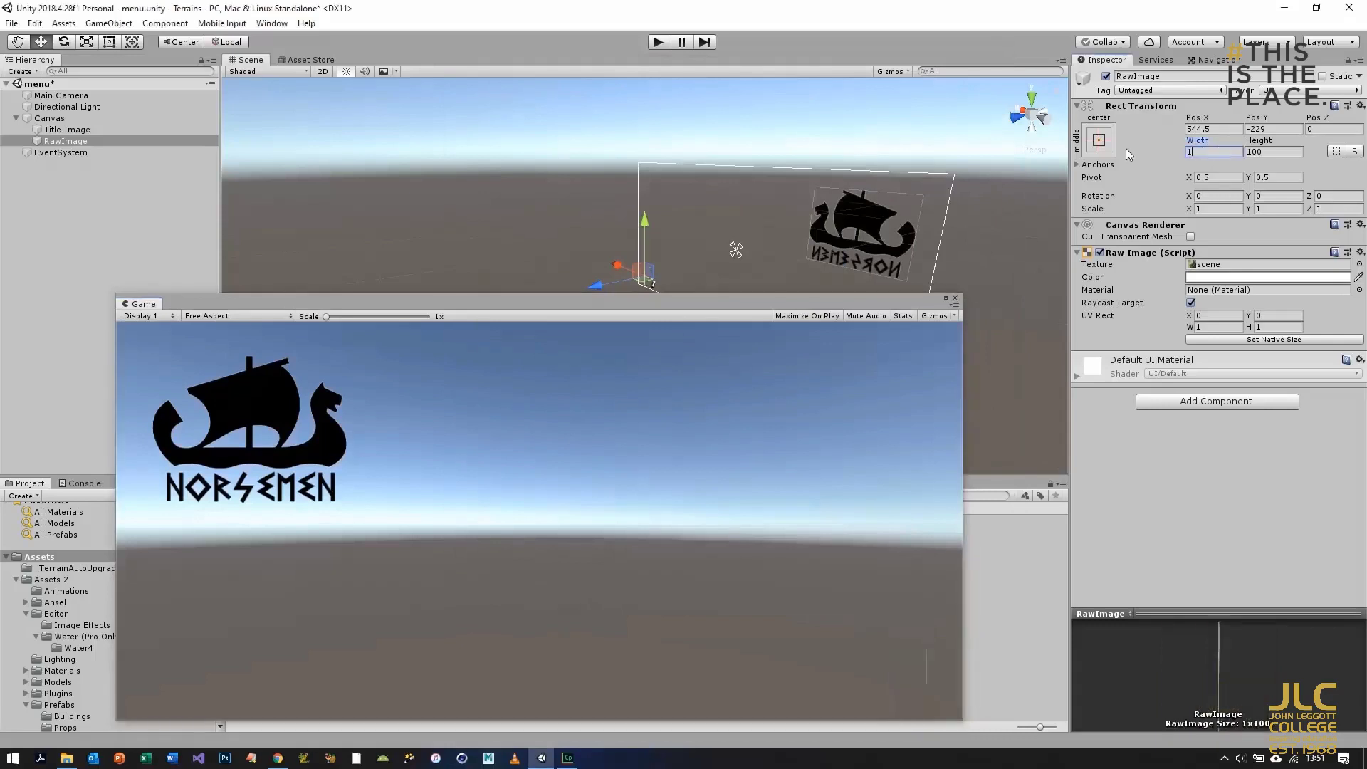
{"action": "left_click", "coordinate": [1259, 152]}
{"action": "type", "text": "938"}
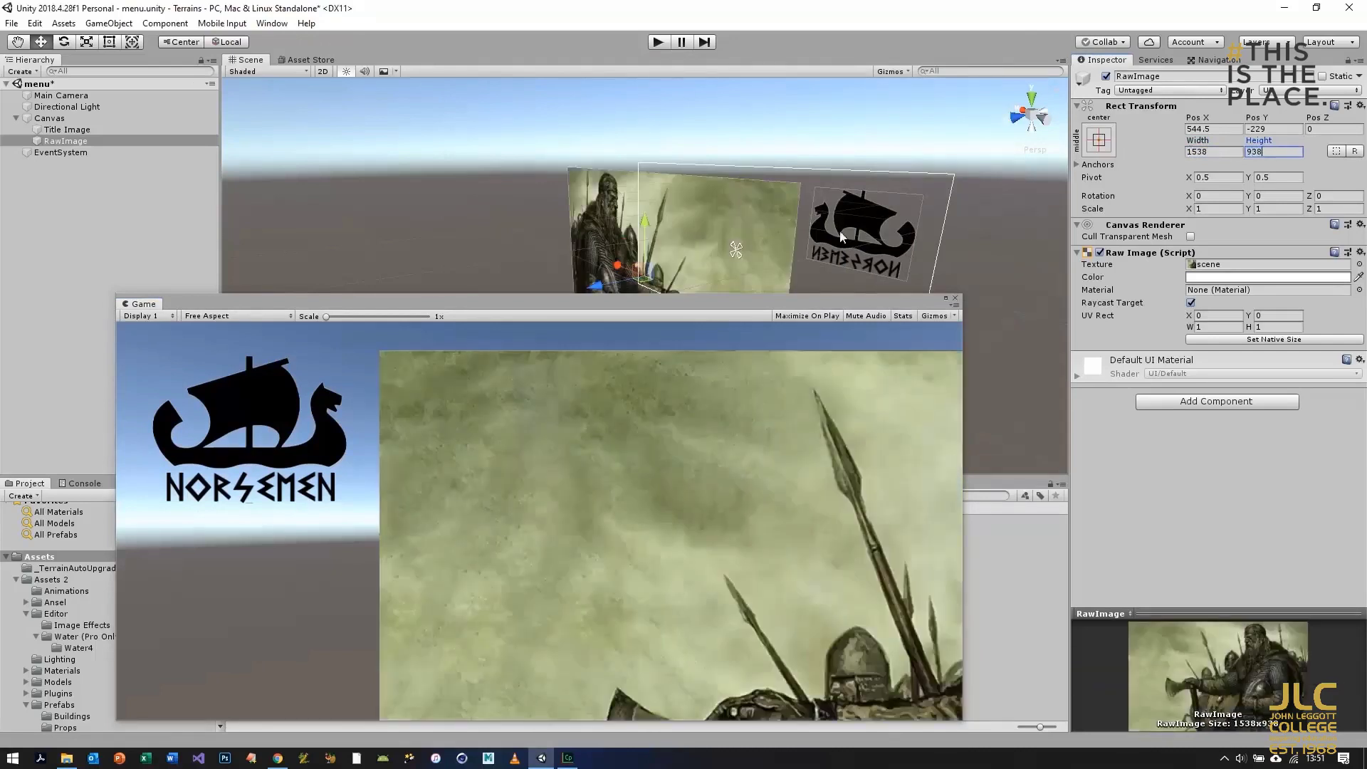
Step: Scale the RawImage down uniformly to about 0.48 and move it near the canvas centre at about Pos X 49
{"action": "left_click", "coordinate": [86, 41]}
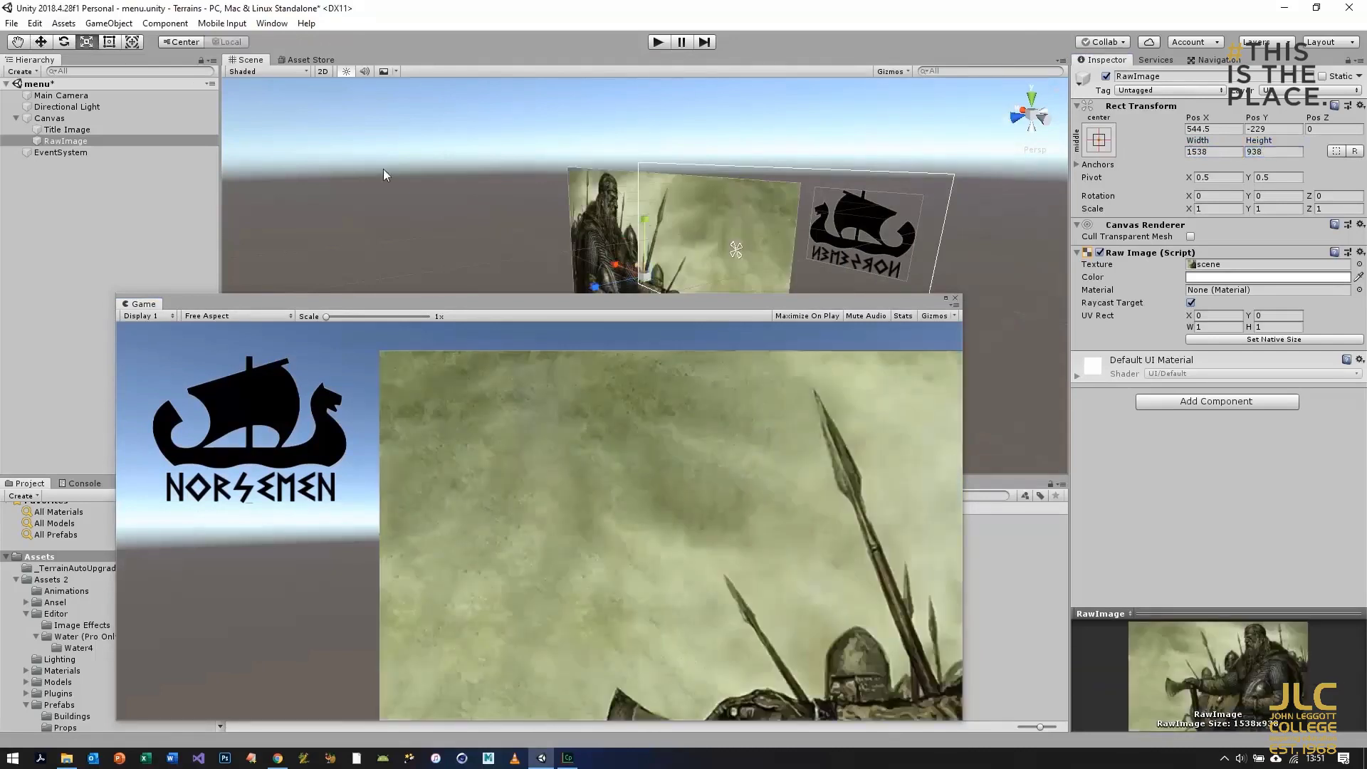
{"action": "left_click_drag", "start_coordinate": [652, 287], "coordinate": [633, 314]}
{"action": "left_click", "coordinate": [41, 42]}
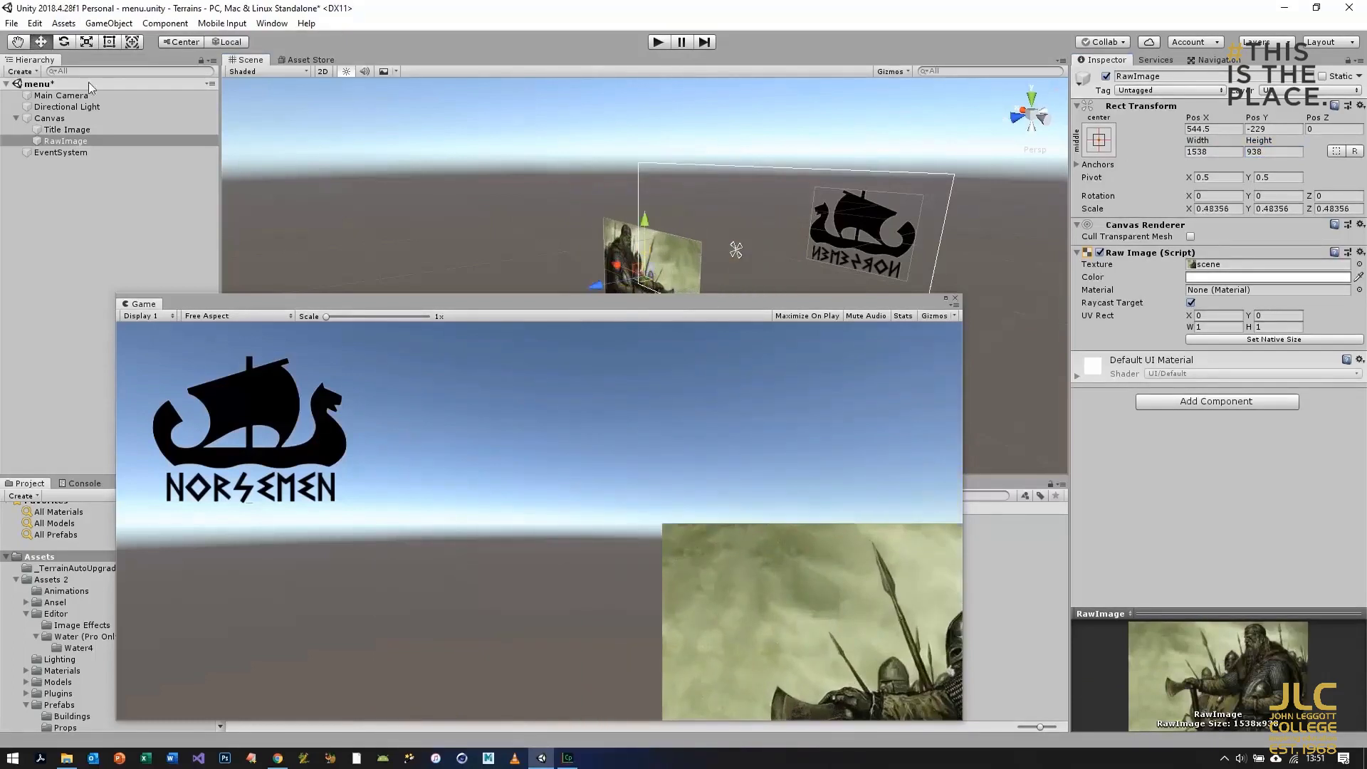
{"action": "left_click_drag", "start_coordinate": [619, 267], "coordinate": [724, 198]}
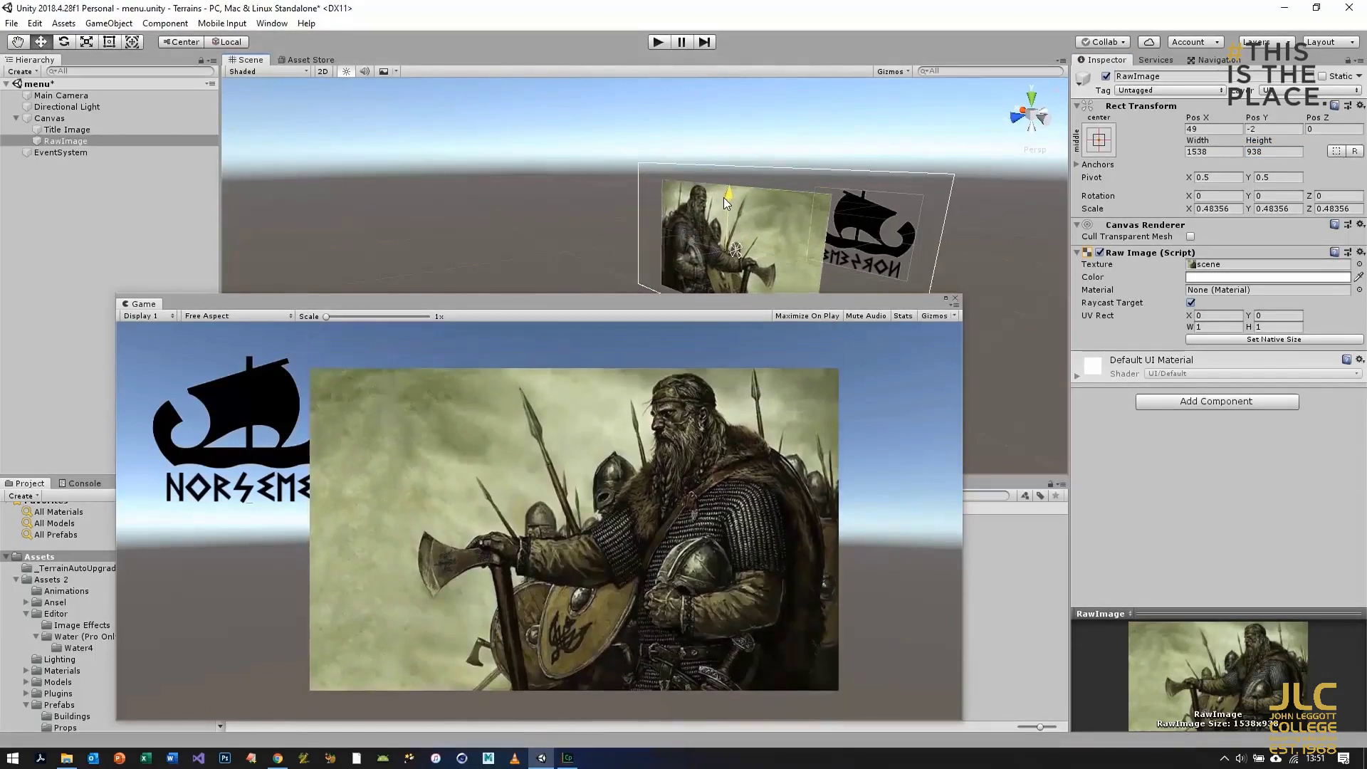
Step: Enlarge the RawImage uniformly to about 0.827 and reposition it to Pos X 36, Pos Y -111 so it fills the canvas
{"action": "key", "text": "e"}
{"action": "key", "text": "r"}
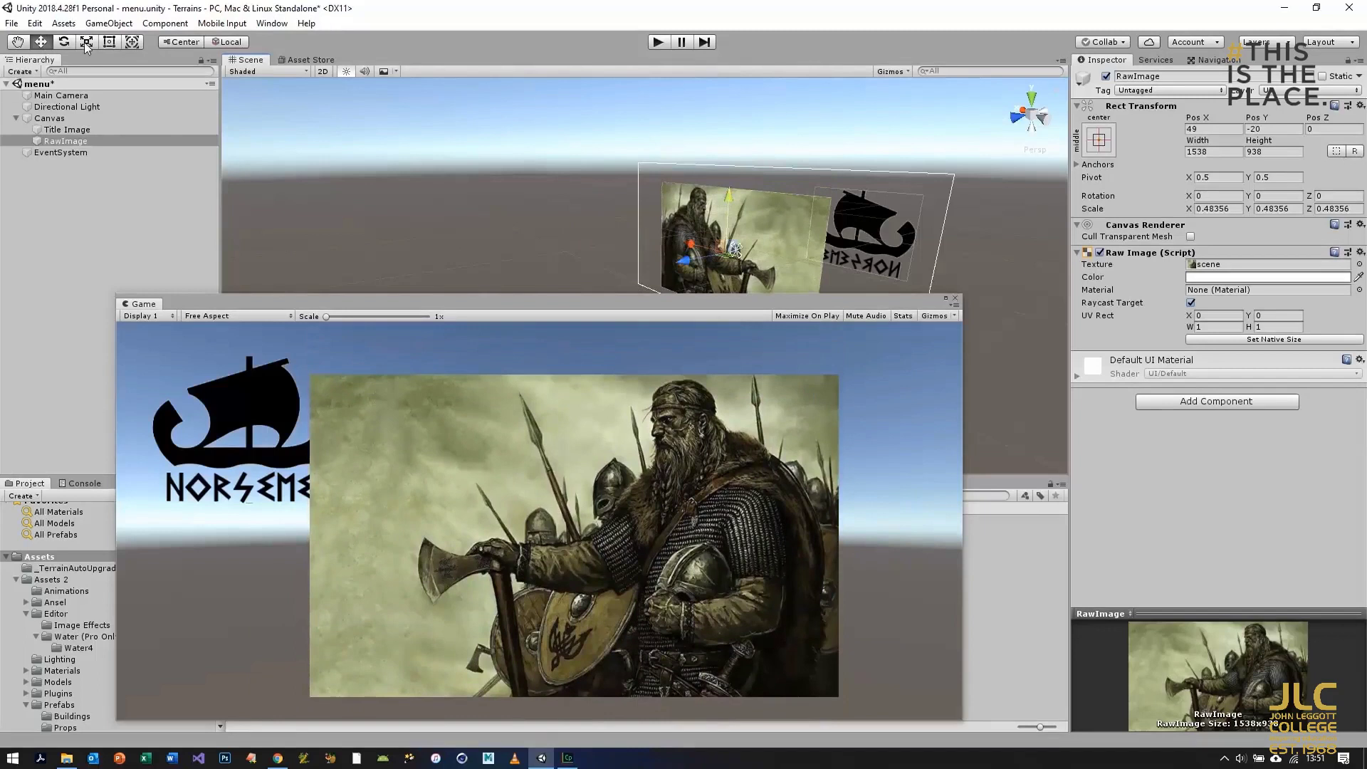
{"action": "left_click_drag", "start_coordinate": [723, 253], "coordinate": [764, 233]}
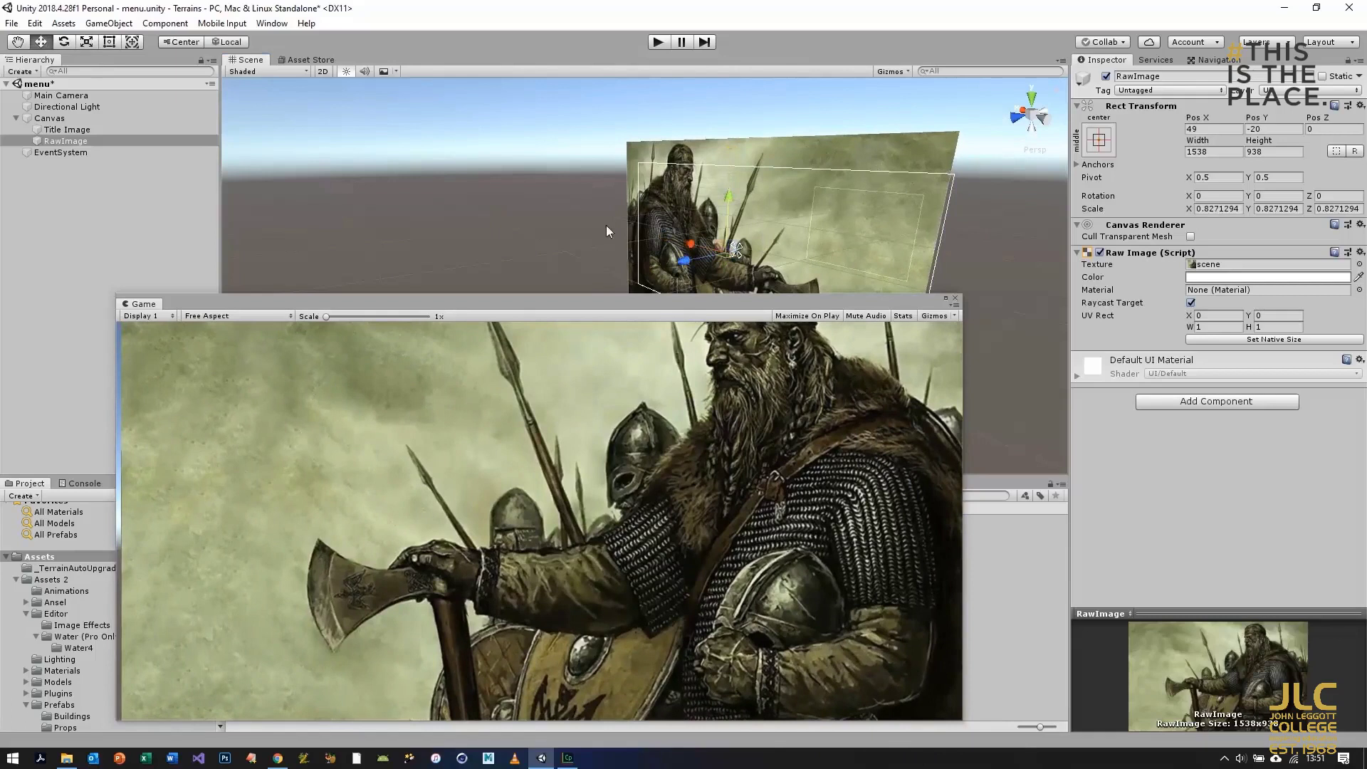
{"action": "left_click_drag", "start_coordinate": [691, 249], "coordinate": [695, 250]}
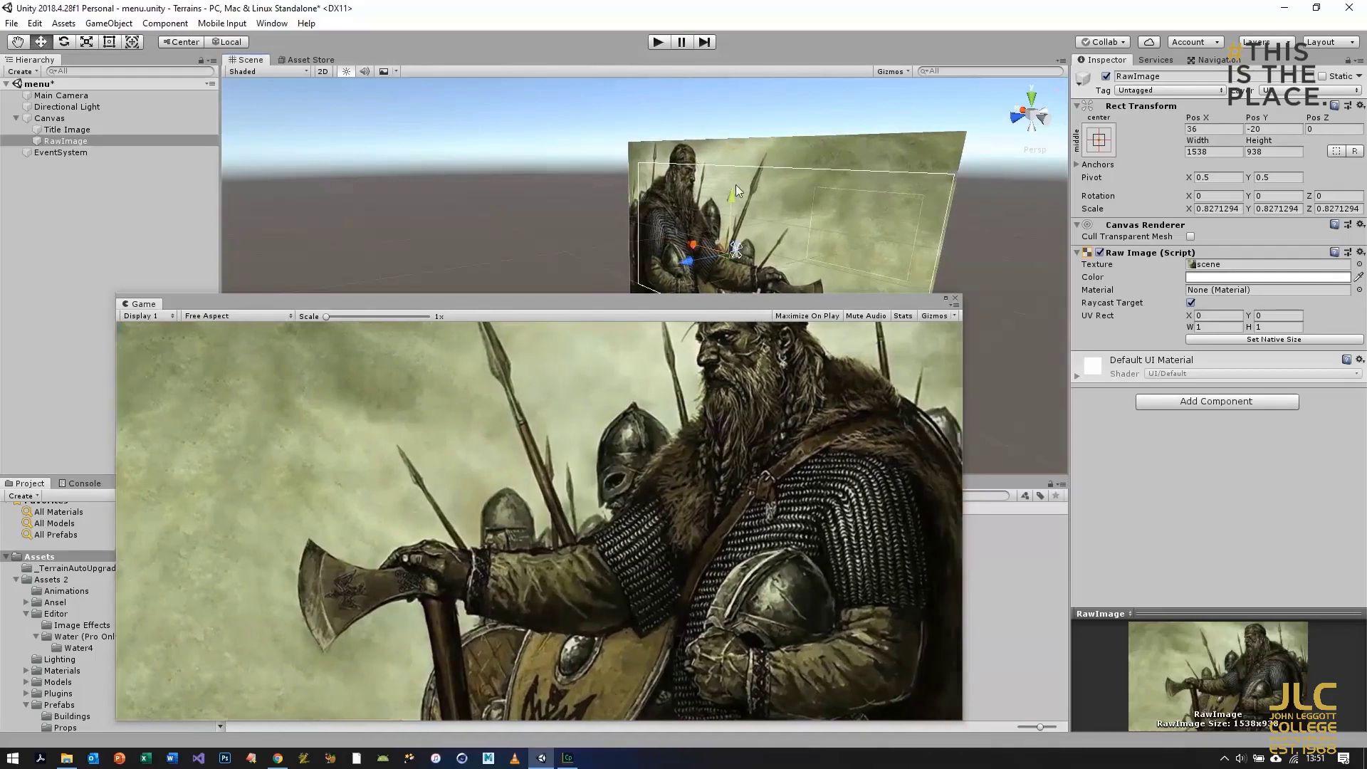
{"action": "left_click_drag", "start_coordinate": [732, 194], "coordinate": [733, 220]}
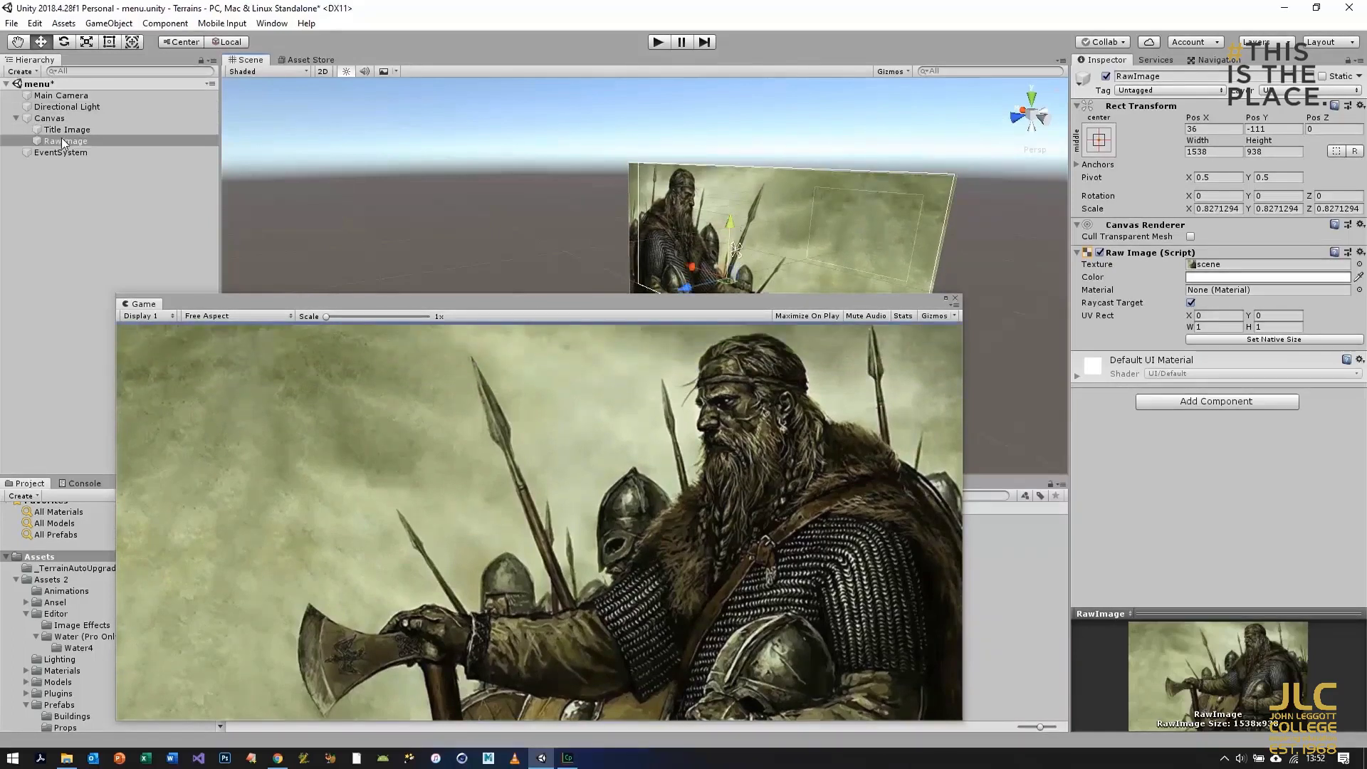
Step: Place the RawImage before the Title Image in the canvas order and rename it as Background Image
{"action": "left_click_drag", "start_coordinate": [61, 138], "coordinate": [61, 126]}
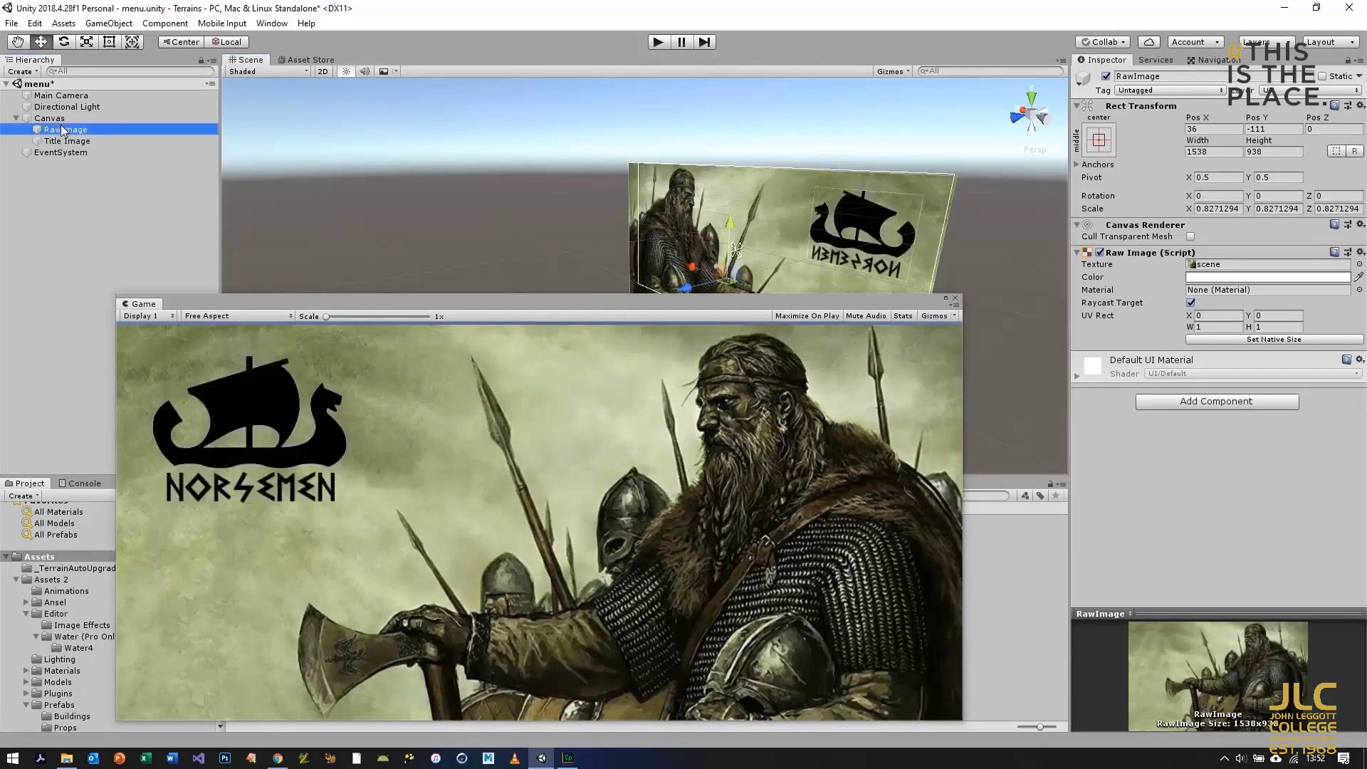
{"action": "right_click", "coordinate": [62, 129]}
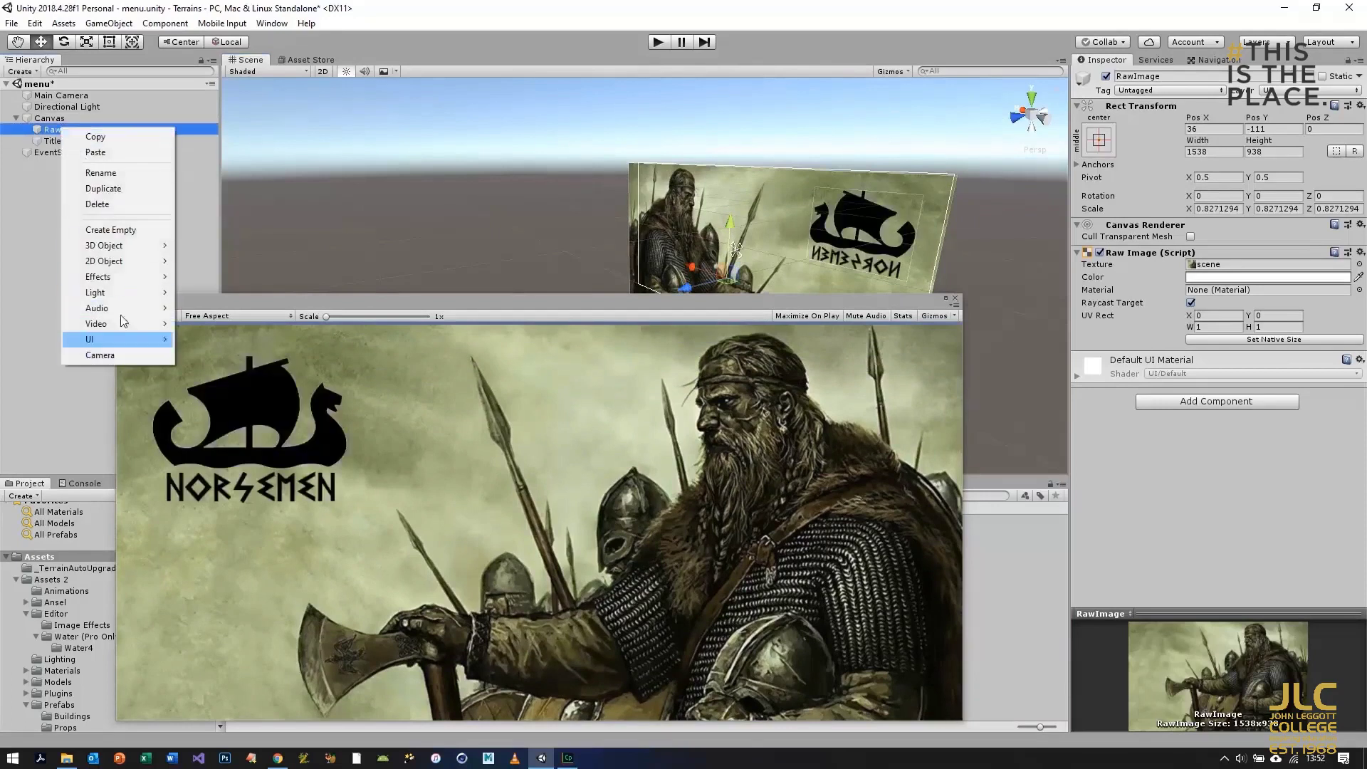
{"action": "left_click", "coordinate": [123, 178]}
{"action": "type", "text": "Background Image"}
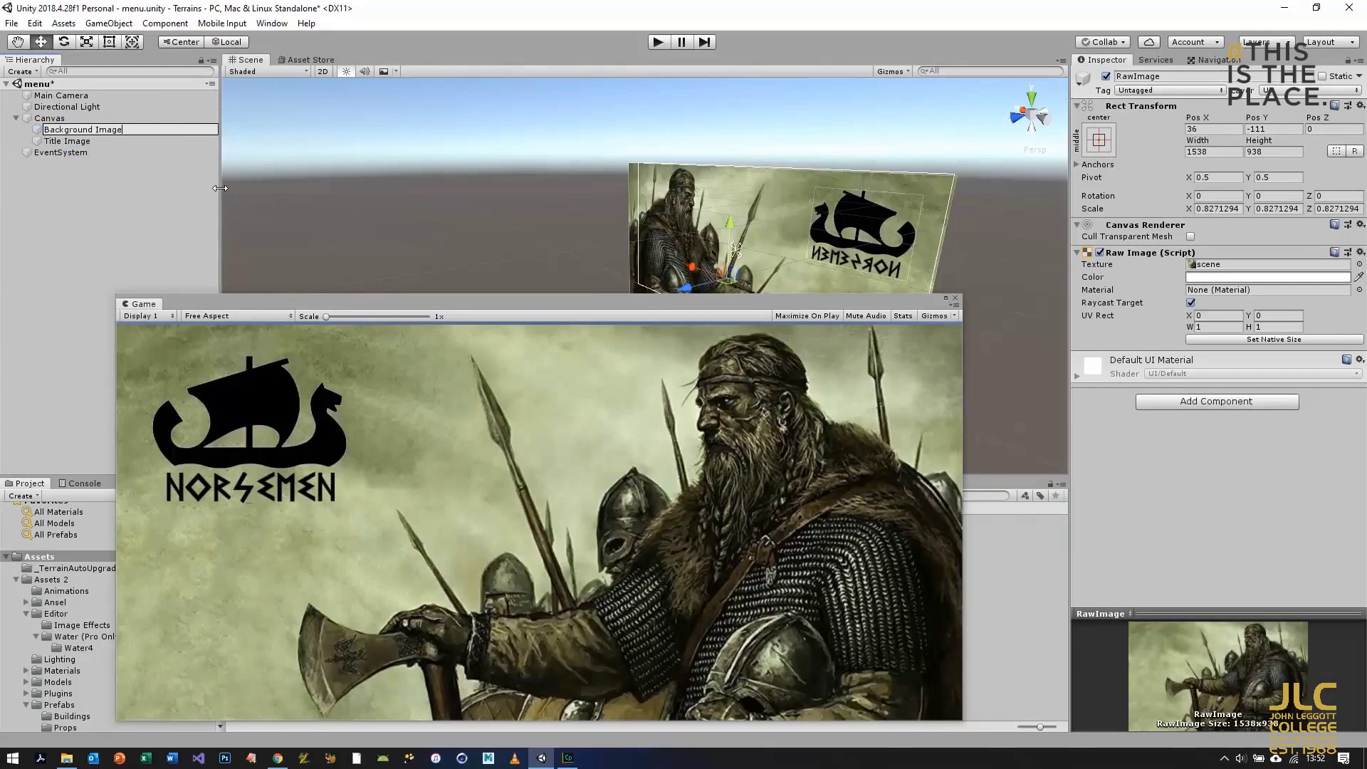
{"action": "key", "text": "Return"}
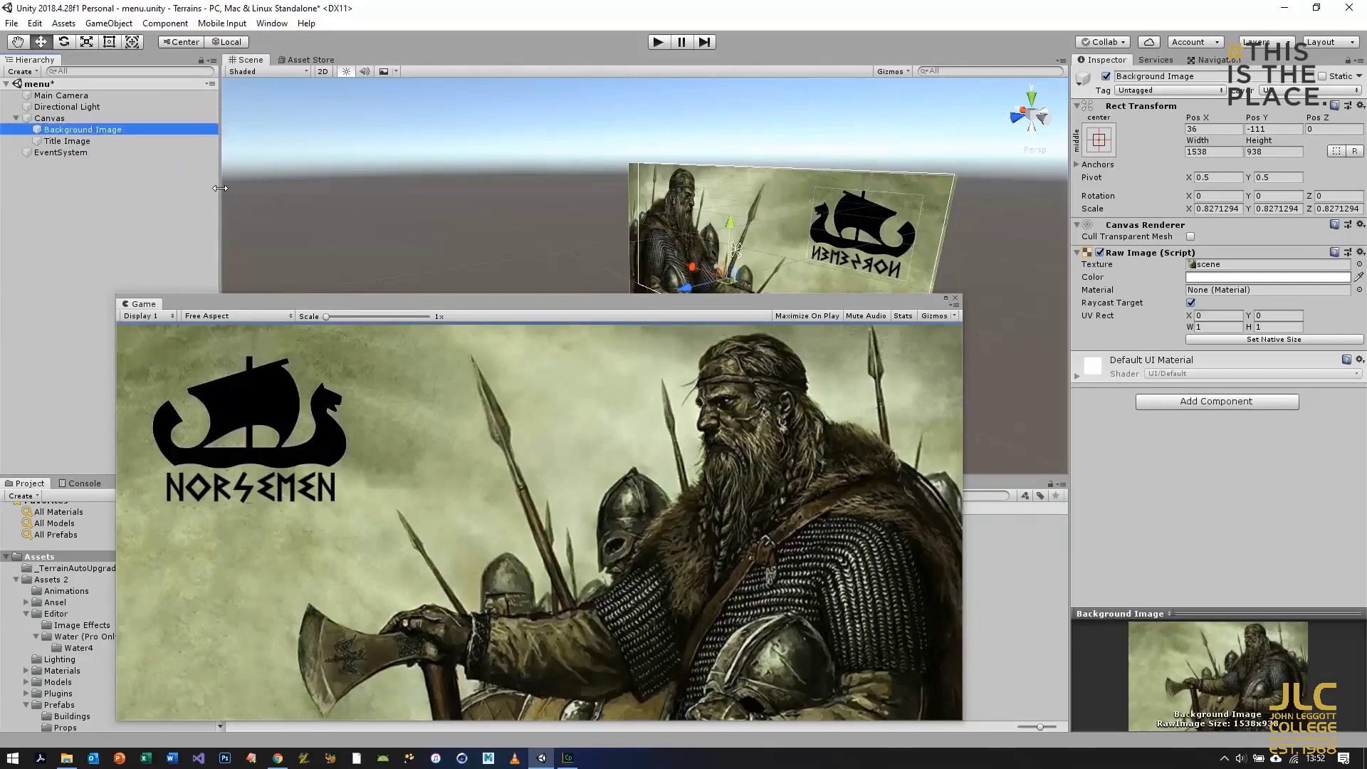
Step: Add a UI Text object to the Canvas
{"action": "left_click_drag", "start_coordinate": [304, 294], "coordinate": [382, 419]}
{"action": "right_click_drag", "start_coordinate": [803, 269], "coordinate": [587, 320]}
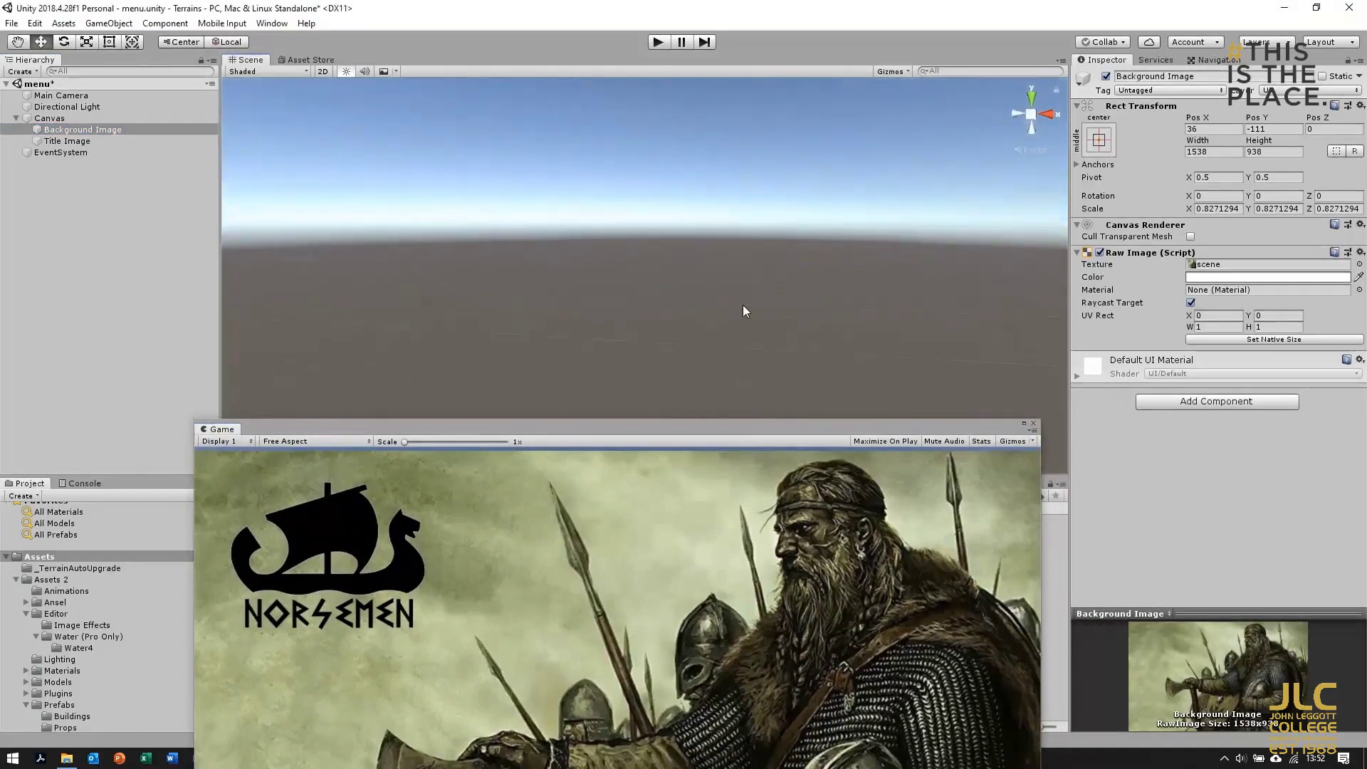
{"action": "key", "text": "f"}
{"action": "right_click_drag", "start_coordinate": [742, 305], "coordinate": [299, 281]}
{"action": "left_click", "coordinate": [49, 117]}
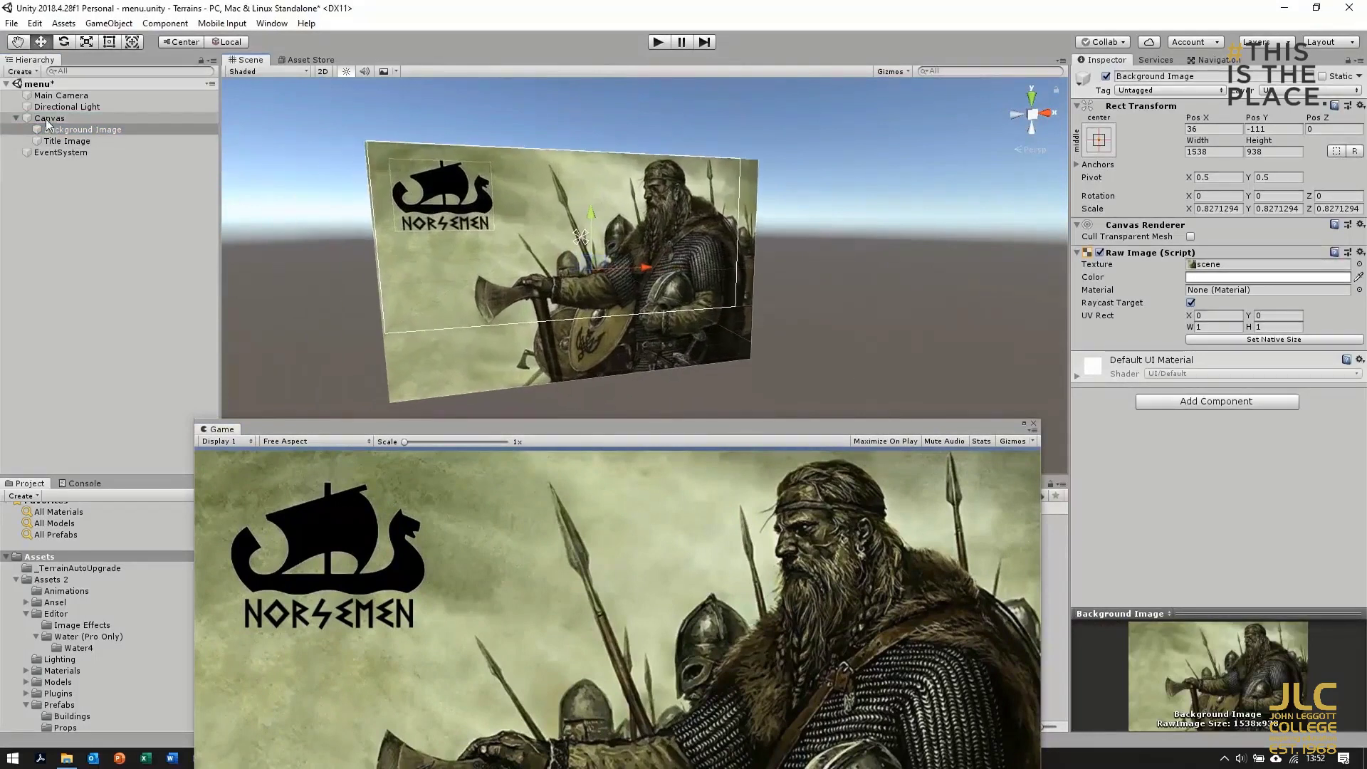
{"action": "left_click", "coordinate": [110, 23]}
{"action": "mouse_move", "coordinate": [137, 169]}
{"action": "left_click", "coordinate": [359, 169]}
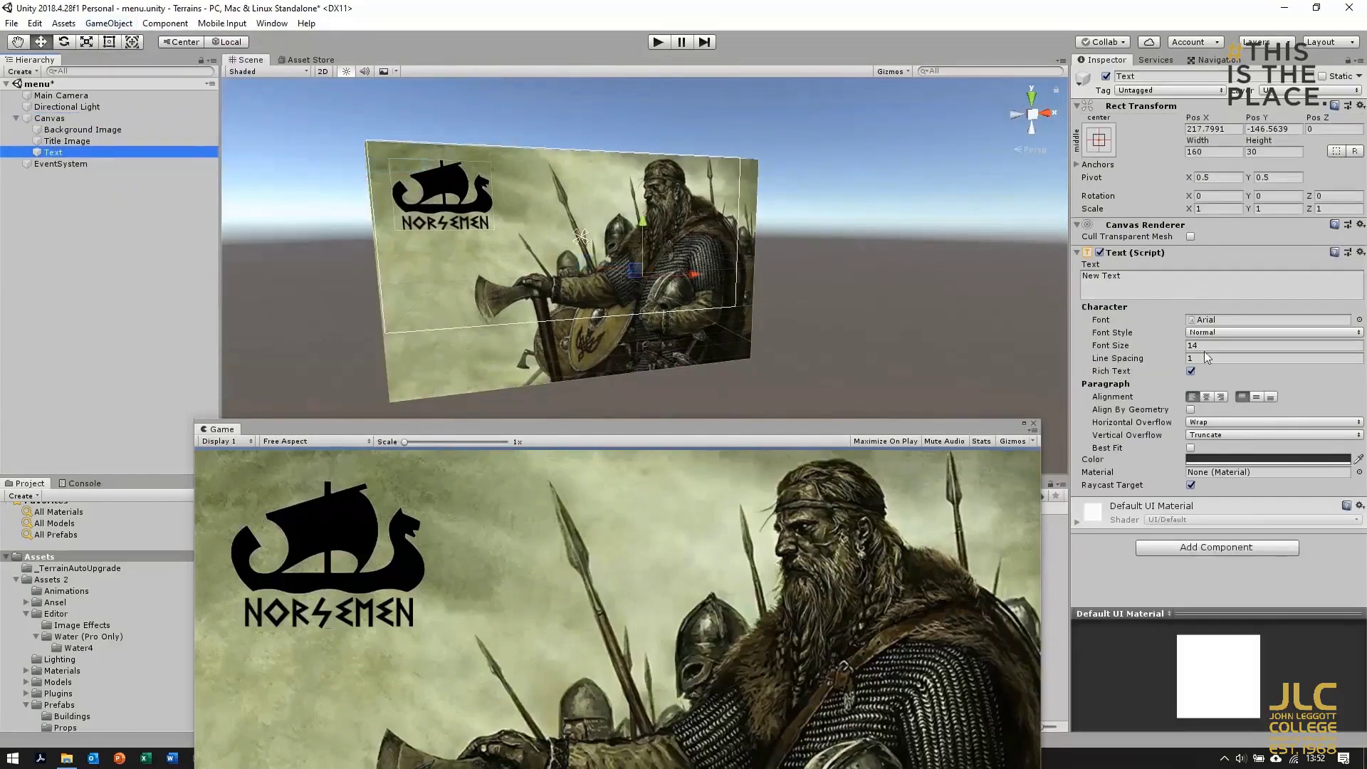
Step: Move the new text below the ship title to about Pos X -445, Pos Y -54 and set its wording to PLAY
{"action": "left_click_drag", "start_coordinate": [643, 222], "coordinate": [640, 196]}
{"action": "left_click_drag", "start_coordinate": [695, 250], "coordinate": [504, 257]}
{"action": "left_click", "coordinate": [1136, 284]}
{"action": "type", "text": "PLAY"}
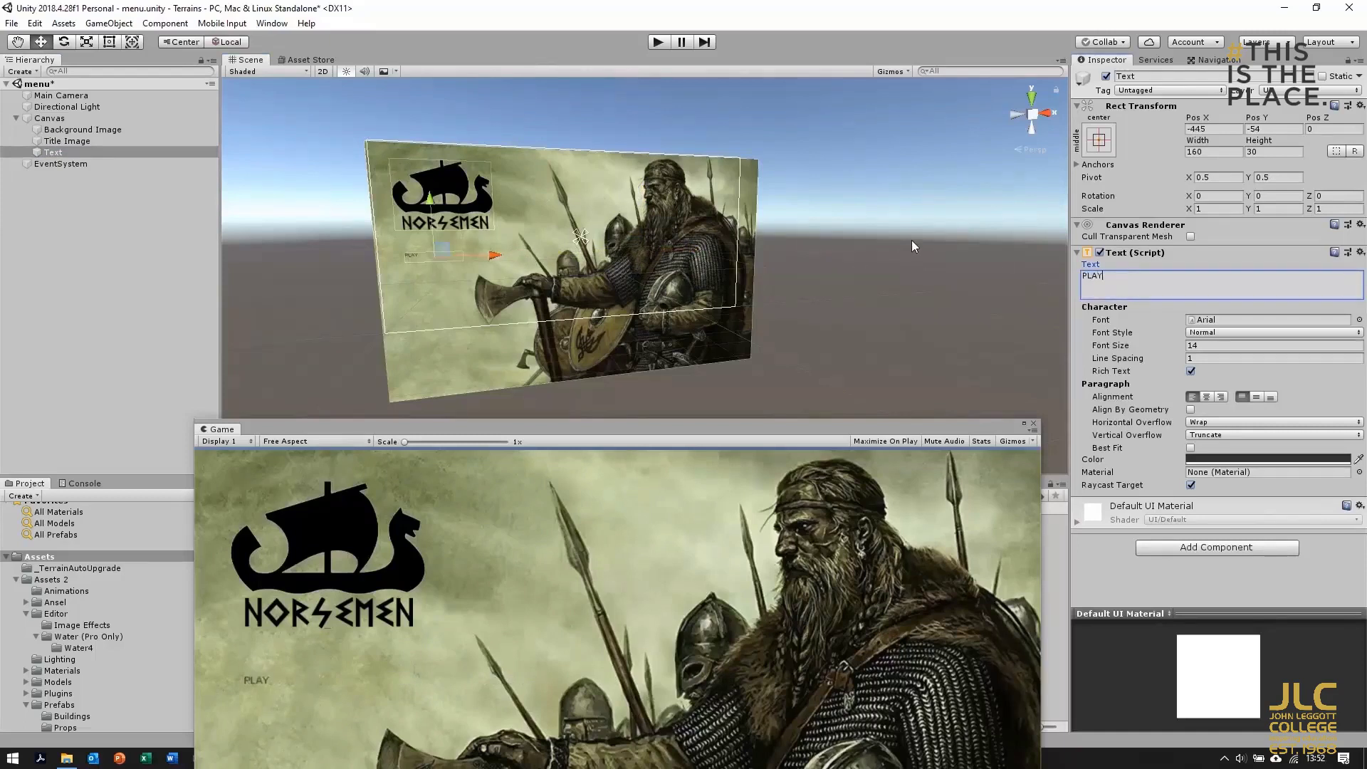
Step: Assign the imported NorseBold-2Kge font to the PLAY text
{"action": "left_click", "coordinate": [1151, 320]}
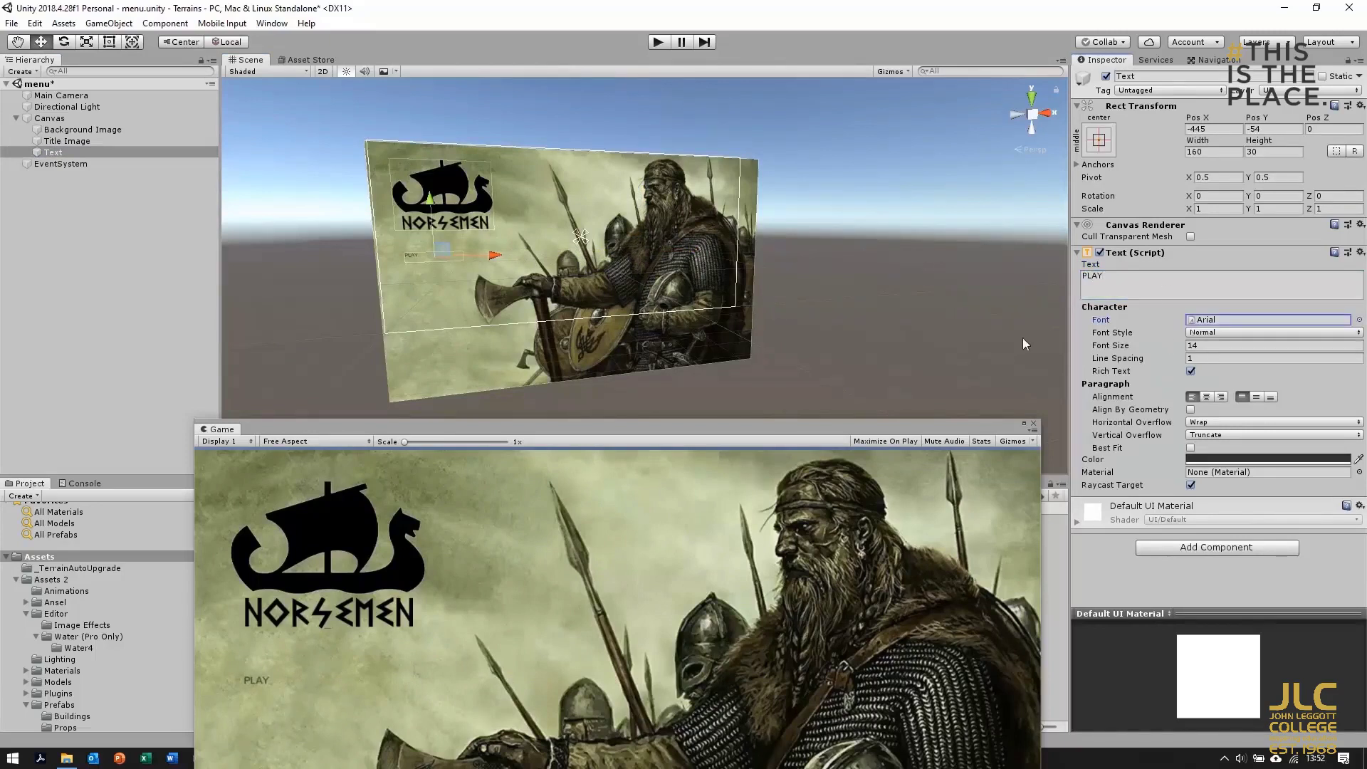
{"action": "left_click_drag", "start_coordinate": [720, 429], "coordinate": [344, 485]}
{"action": "left_click_drag", "start_coordinate": [807, 553], "coordinate": [1222, 322]}
{"action": "left_click_drag", "start_coordinate": [429, 480], "coordinate": [705, 345]}
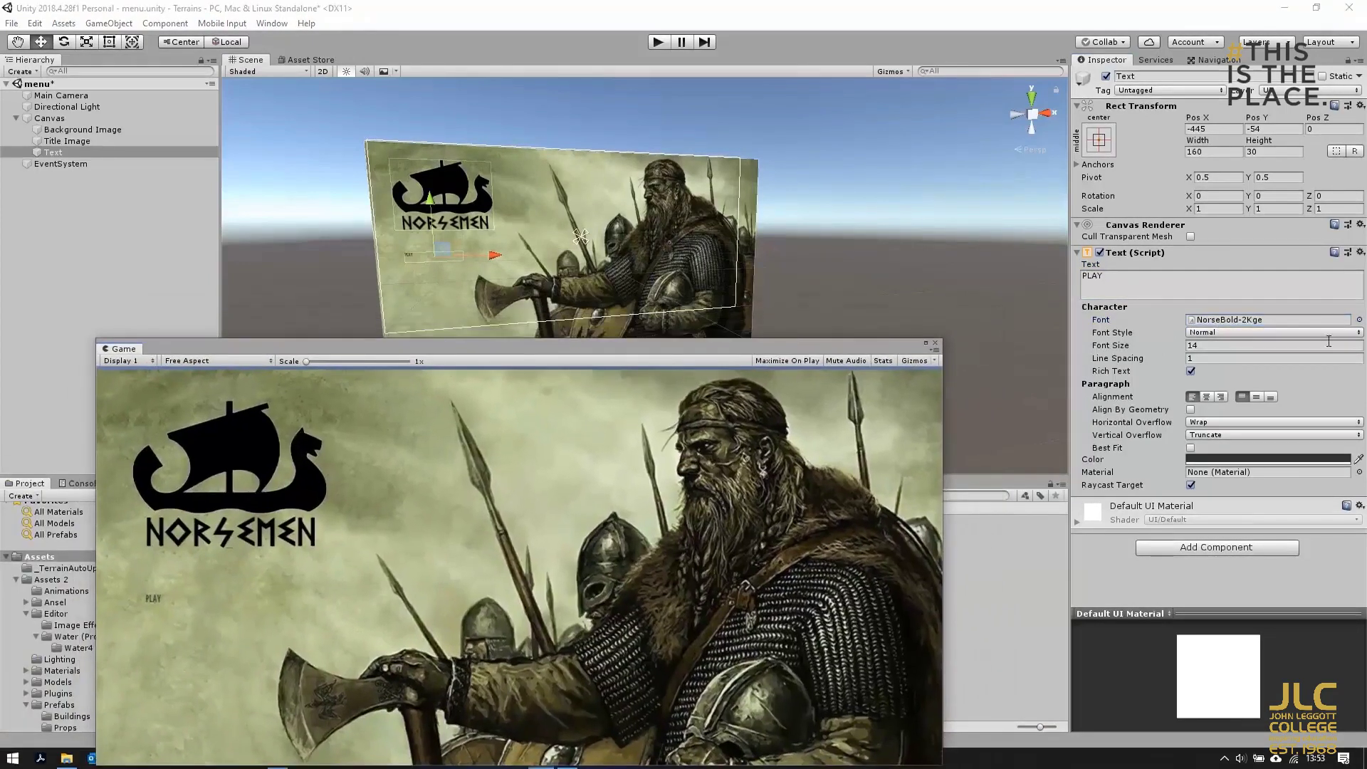
Step: Set the PLAY text's font size to 50 and its vertical overflow to Overflow
{"action": "left_click", "coordinate": [1219, 346]}
{"action": "type", "text": "50"}
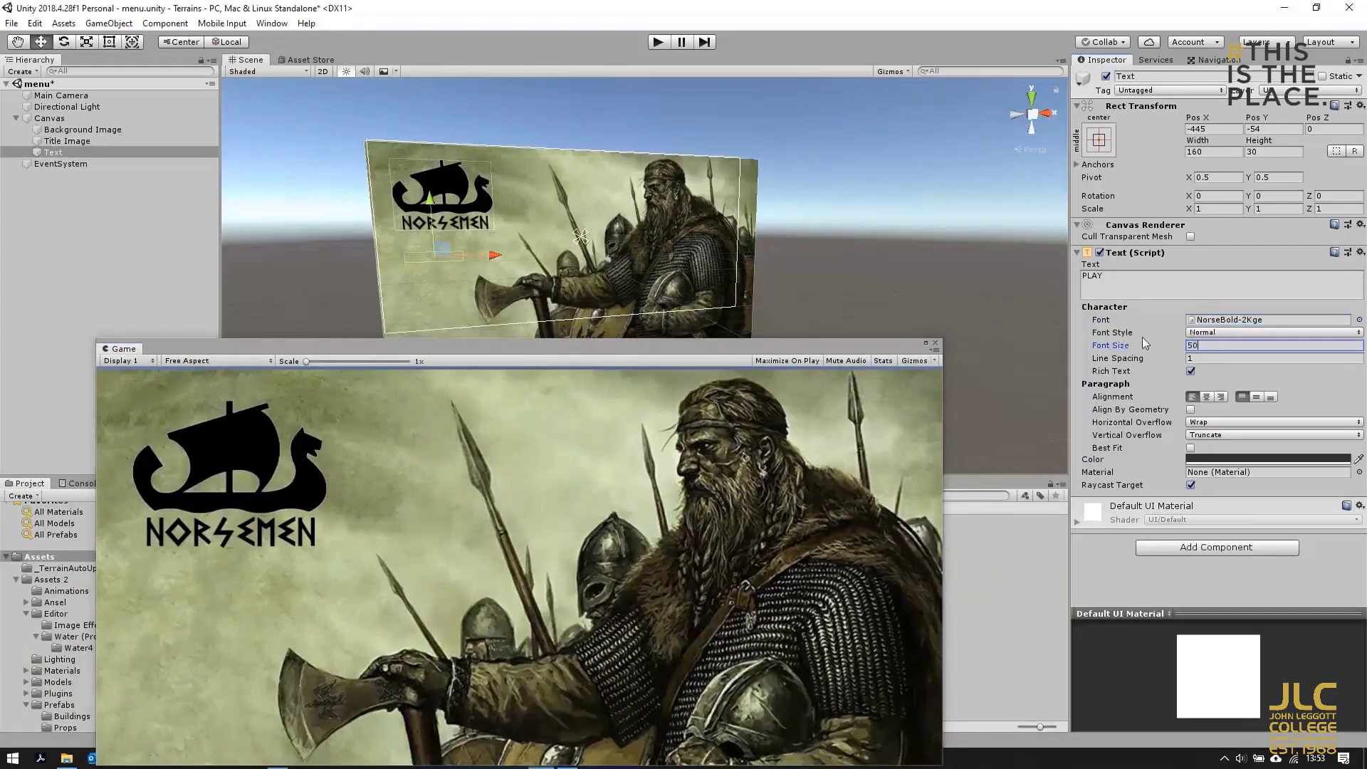
{"action": "left_click", "coordinate": [1246, 434]}
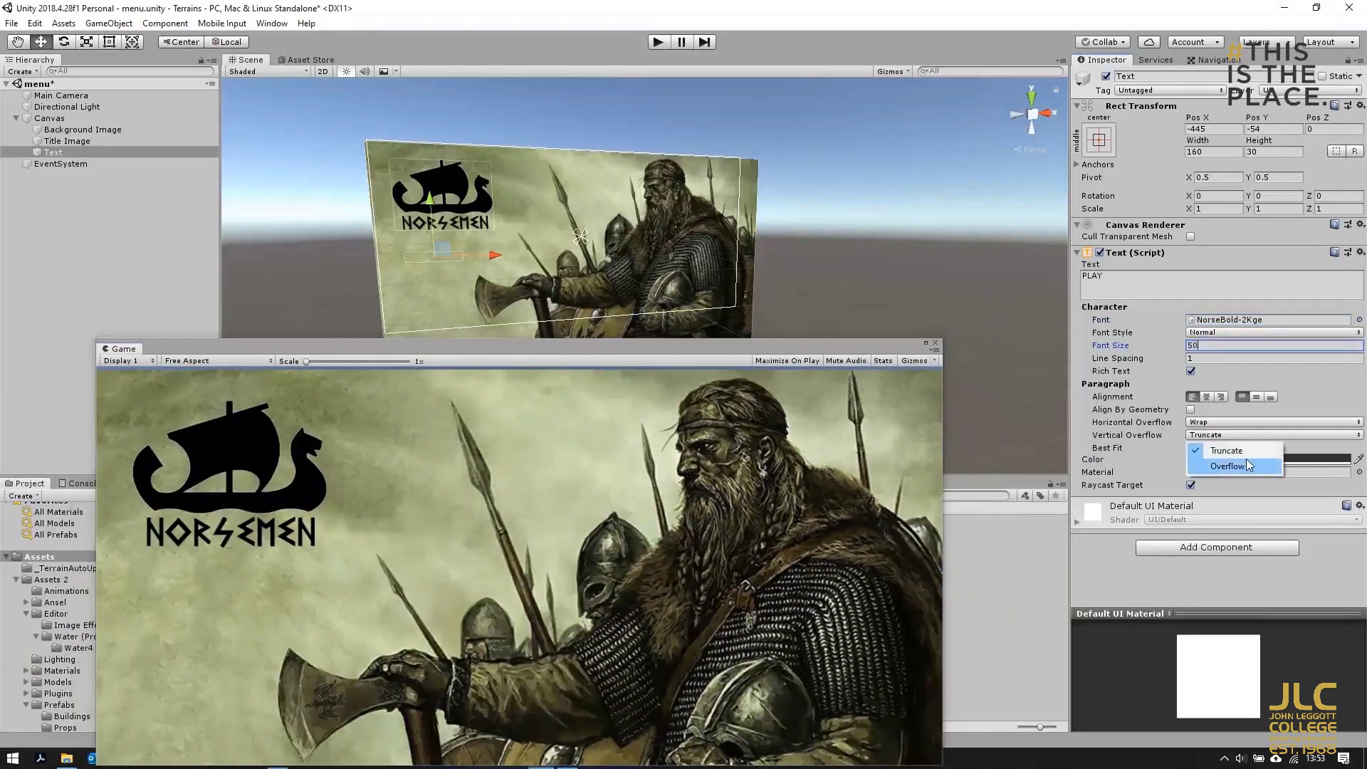
{"action": "left_click", "coordinate": [1246, 459]}
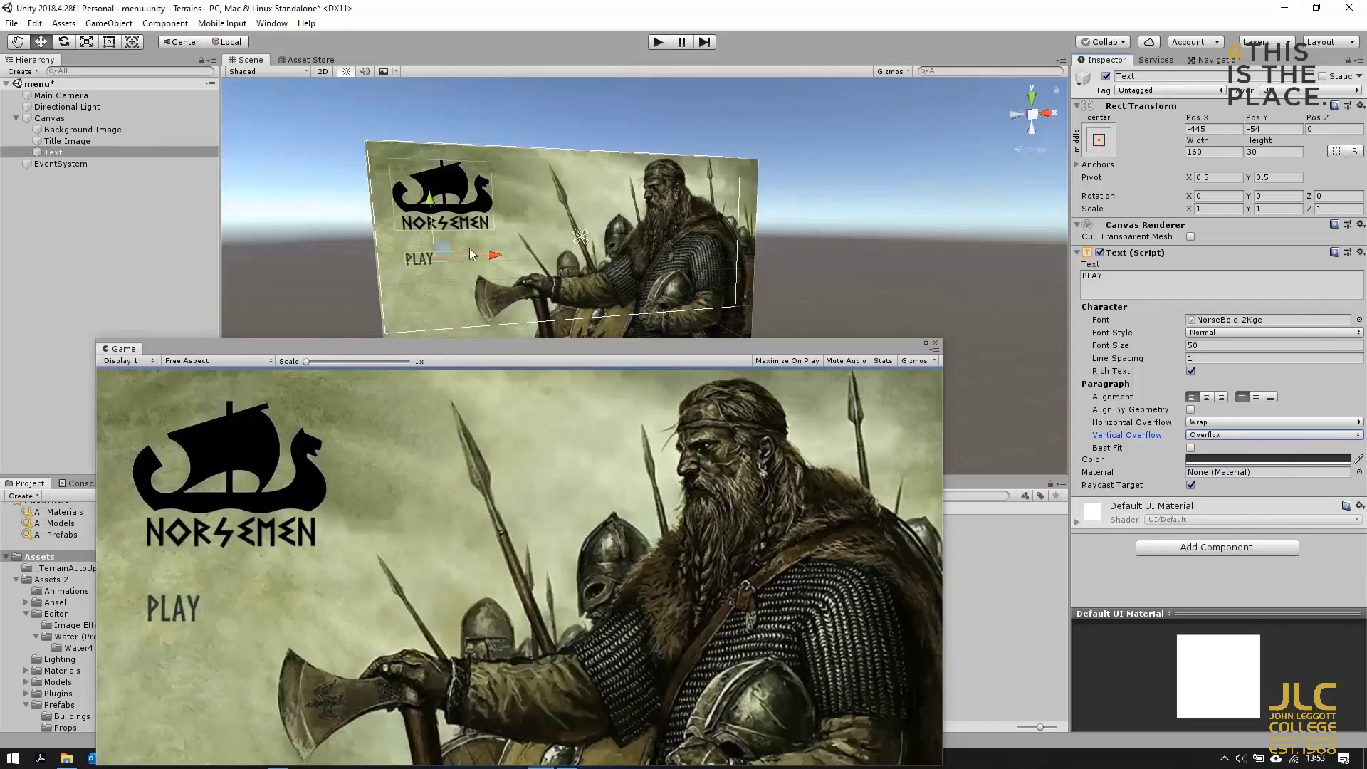
Step: Reposition the PLAY text to about Pos X -477, Pos Y -161 and dock the Game view alongside the Scene view
{"action": "left_click_drag", "start_coordinate": [430, 201], "coordinate": [826, 166]}
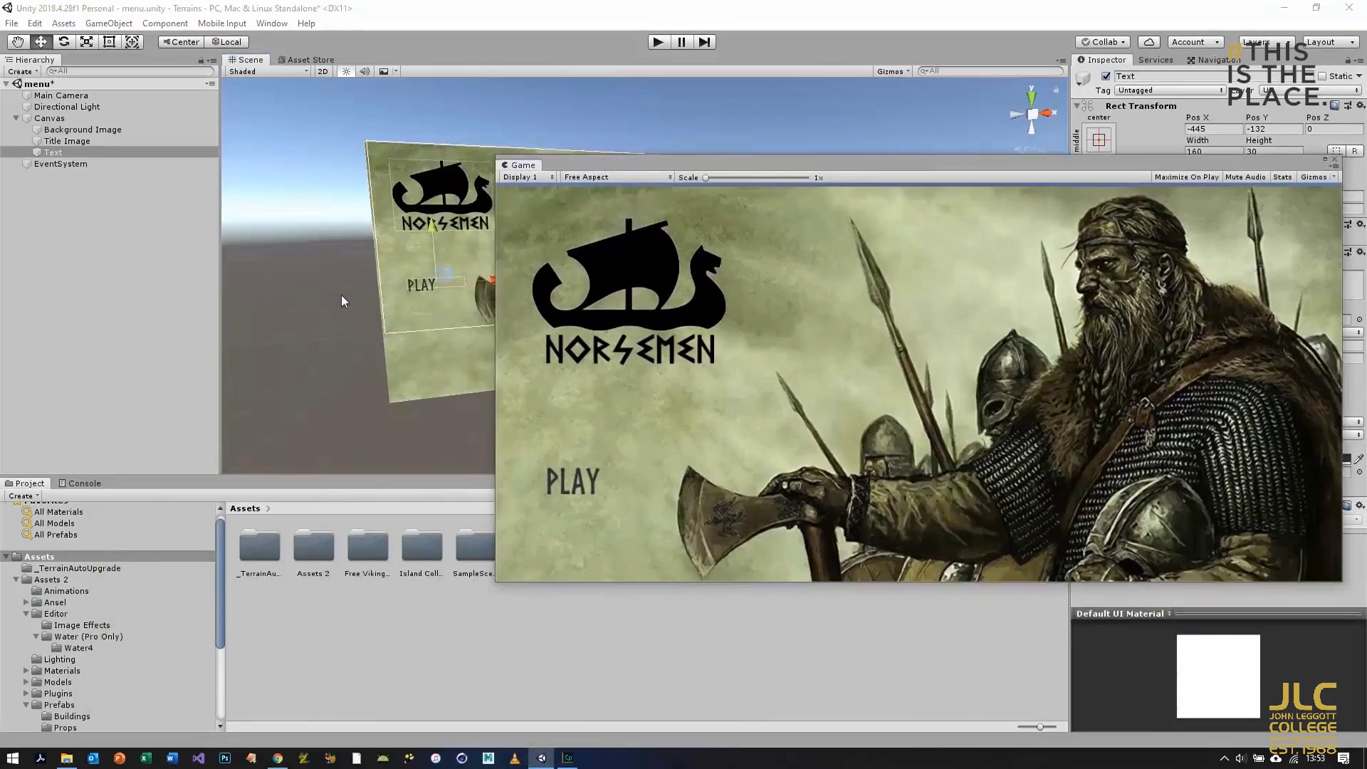
{"action": "left_click_drag", "start_coordinate": [484, 290], "coordinate": [477, 287]}
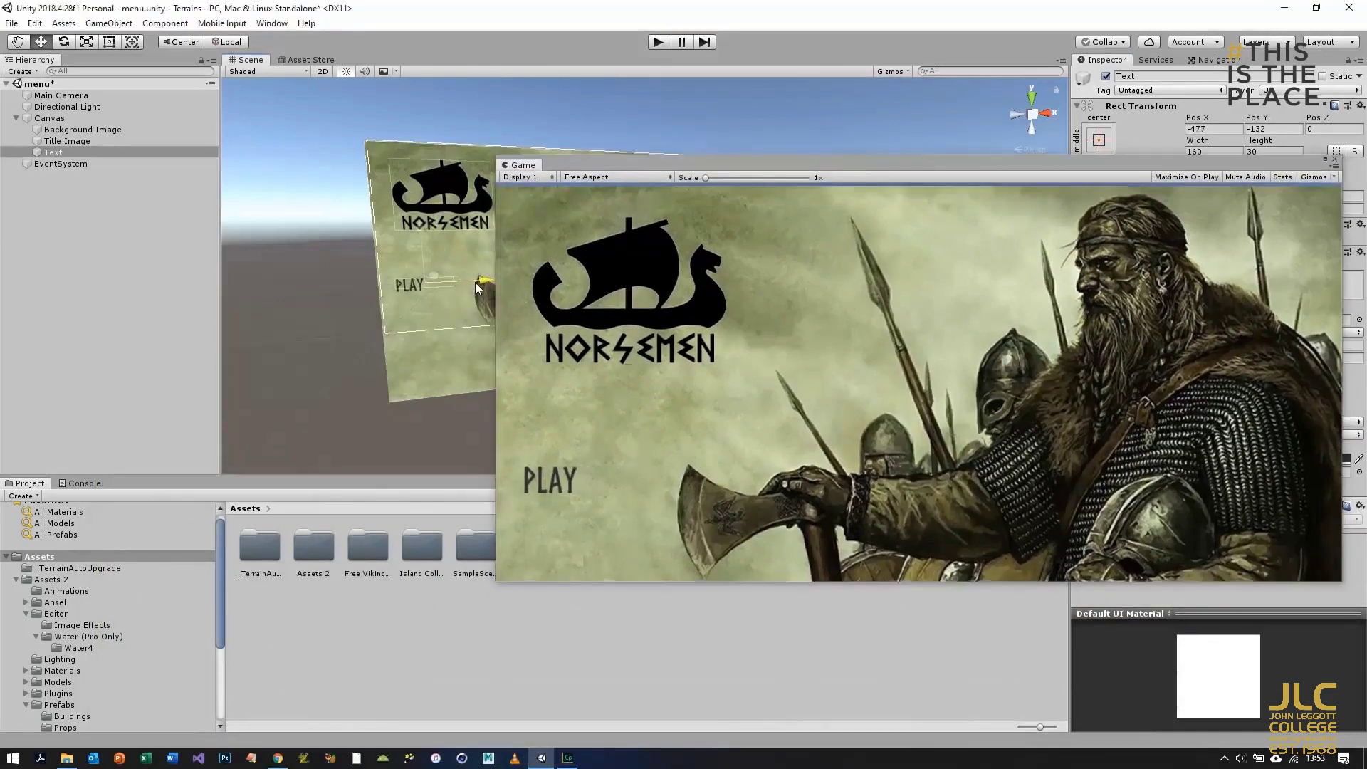
{"action": "left_click_drag", "start_coordinate": [418, 224], "coordinate": [419, 233]}
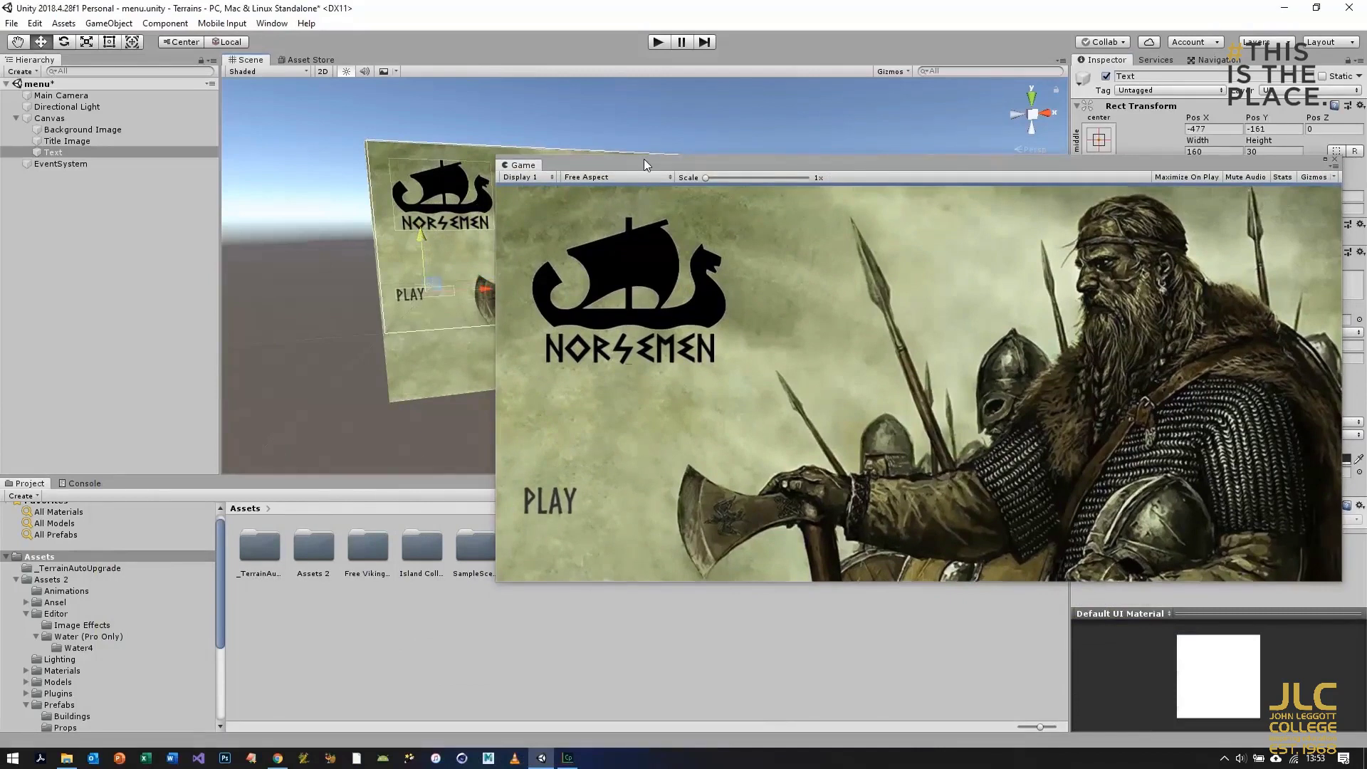
{"action": "left_click_drag", "start_coordinate": [670, 162], "coordinate": [270, 238]}
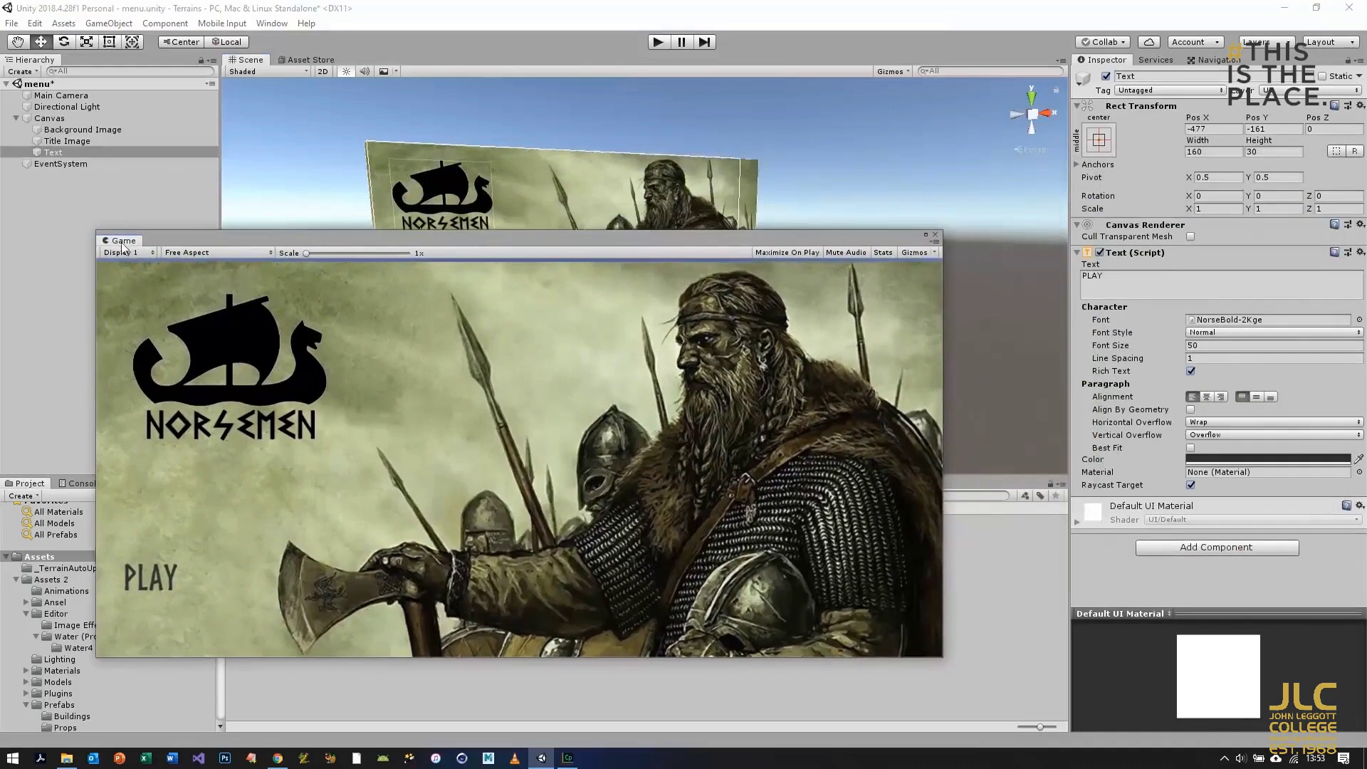
{"action": "left_click_drag", "start_coordinate": [122, 244], "coordinate": [359, 66]}
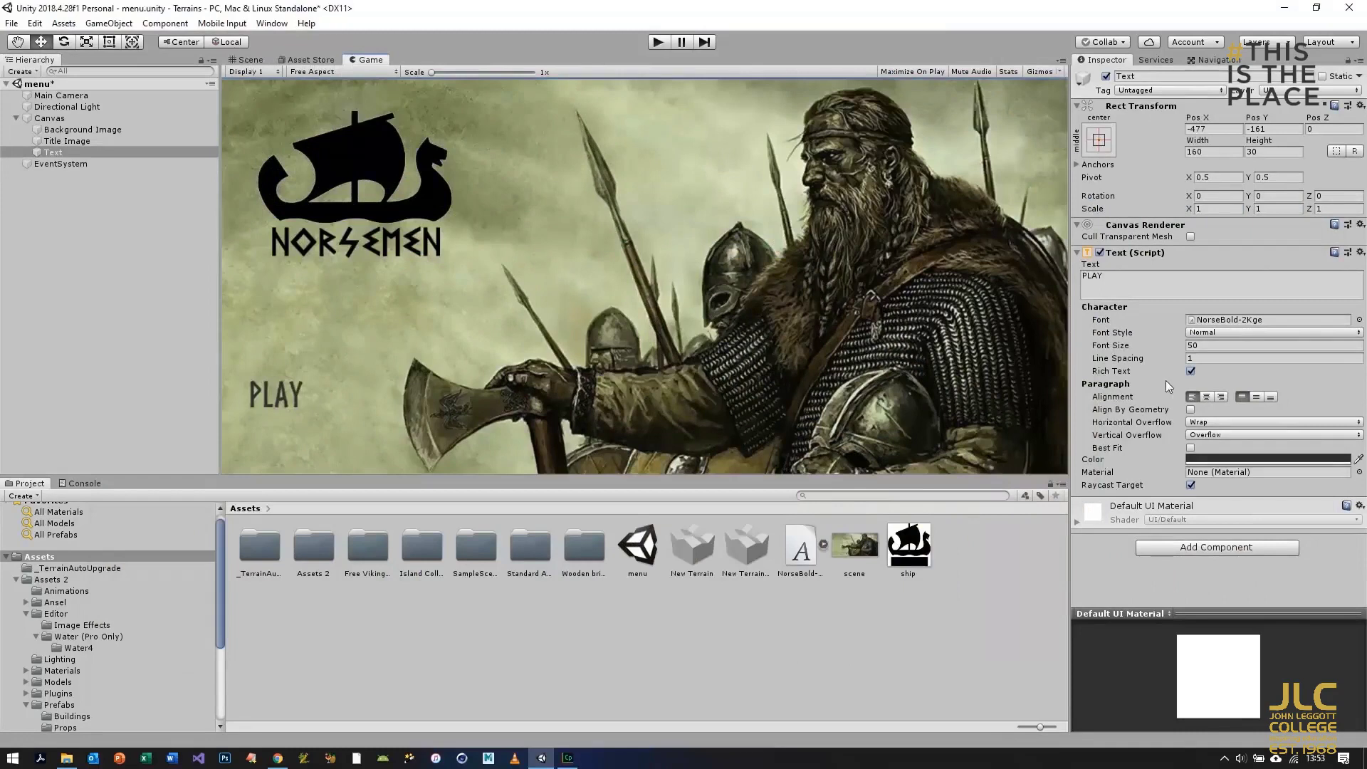
Step: Add a Button component to the PLAY text object
{"action": "left_click", "coordinate": [1187, 548]}
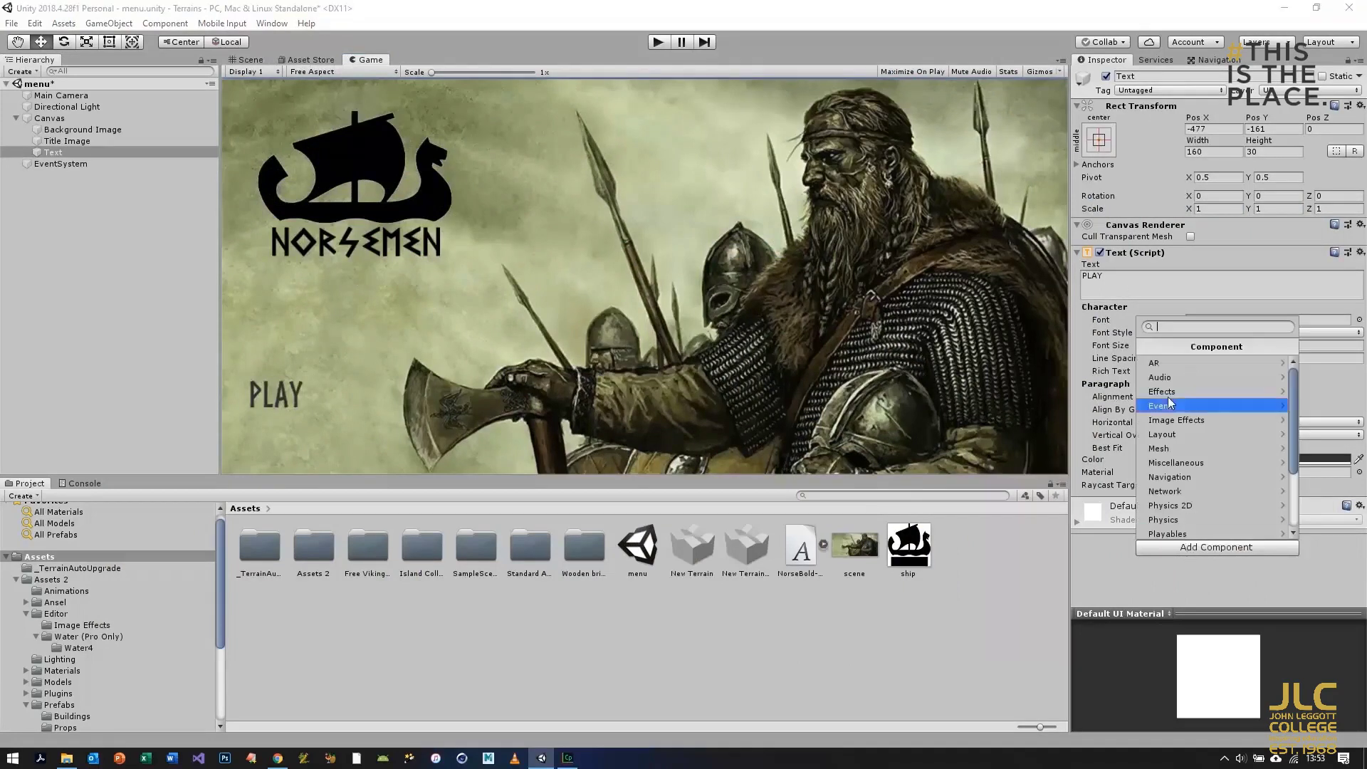
{"action": "type", "text": "BUT"}
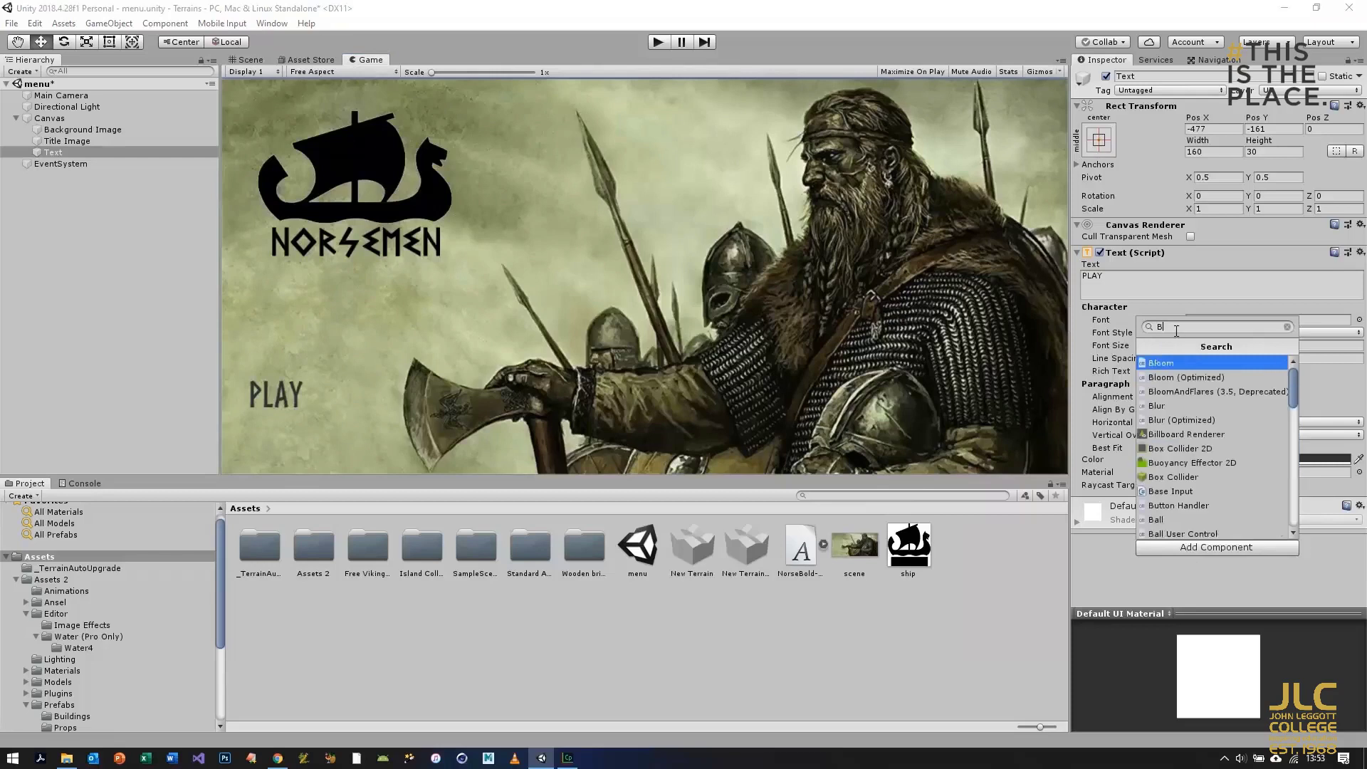
{"action": "left_click", "coordinate": [1165, 378]}
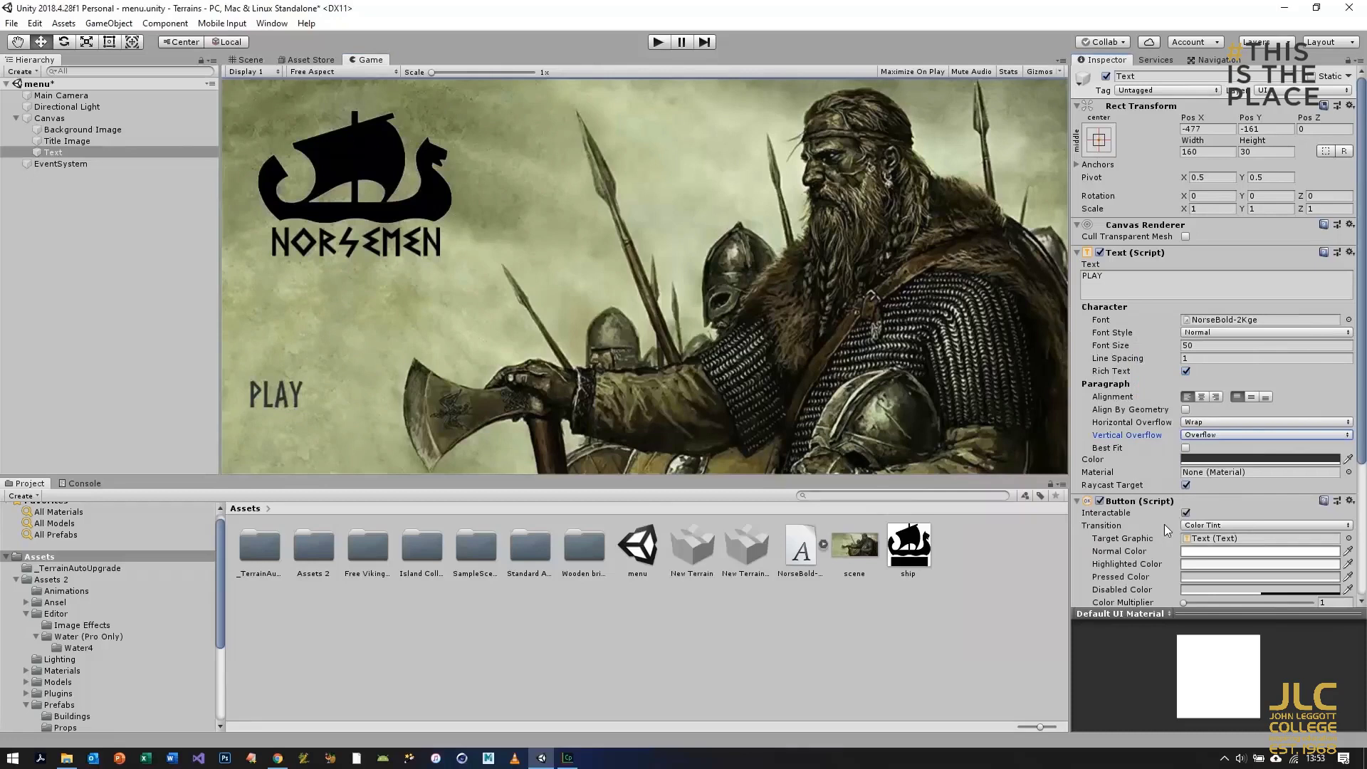
Step: Set the PLAY button's highlighted colour to the light grey CBCBCB
{"action": "scroll", "coordinate": [1163, 504], "scroll_direction": "down", "scroll_amount": 3}
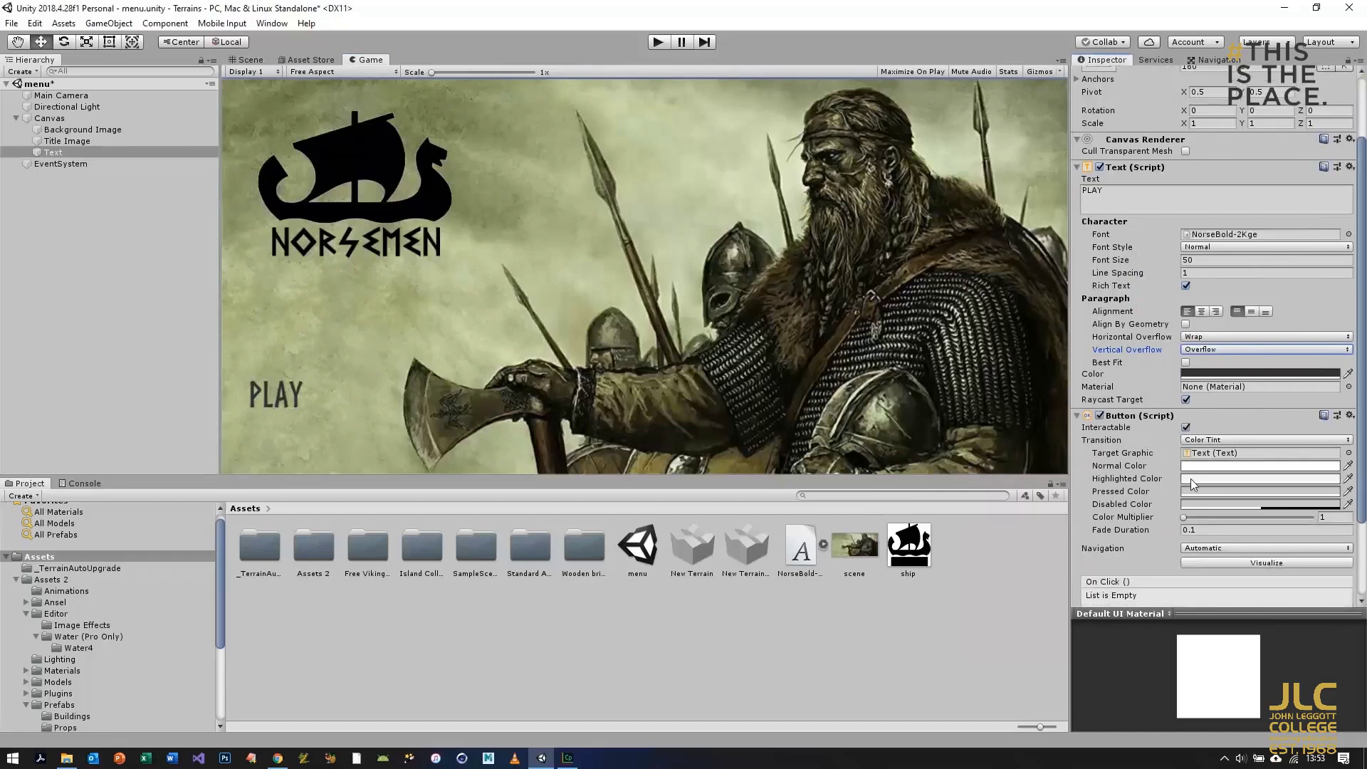
{"action": "left_click", "coordinate": [1191, 479]}
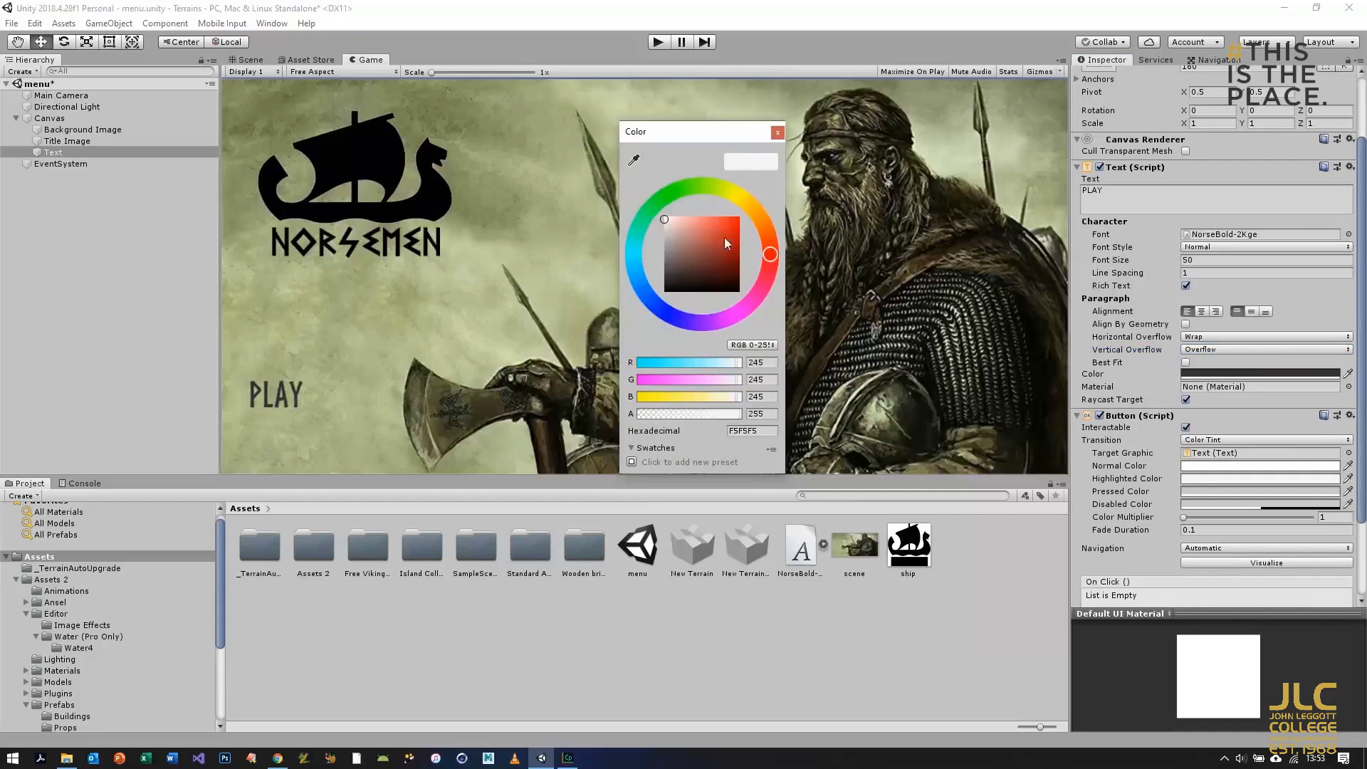
{"action": "mouse_move", "coordinate": [678, 277]}
{"action": "left_mouse_down"}
{"action": "mouse_move", "coordinate": [658, 229]}
{"action": "mouse_move", "coordinate": [648, 248]}
{"action": "mouse_move", "coordinate": [643, 232]}
{"action": "left_mouse_up"}
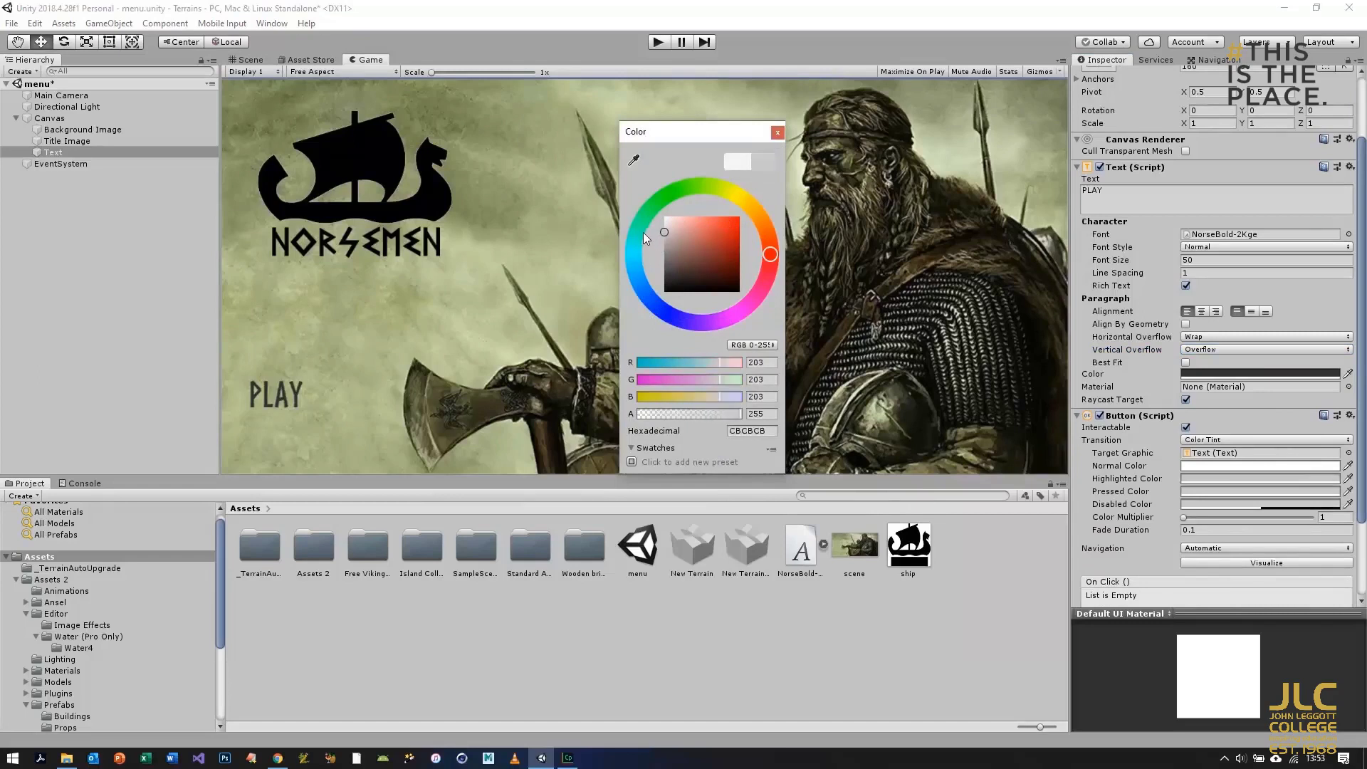
{"action": "left_click", "coordinate": [778, 132]}
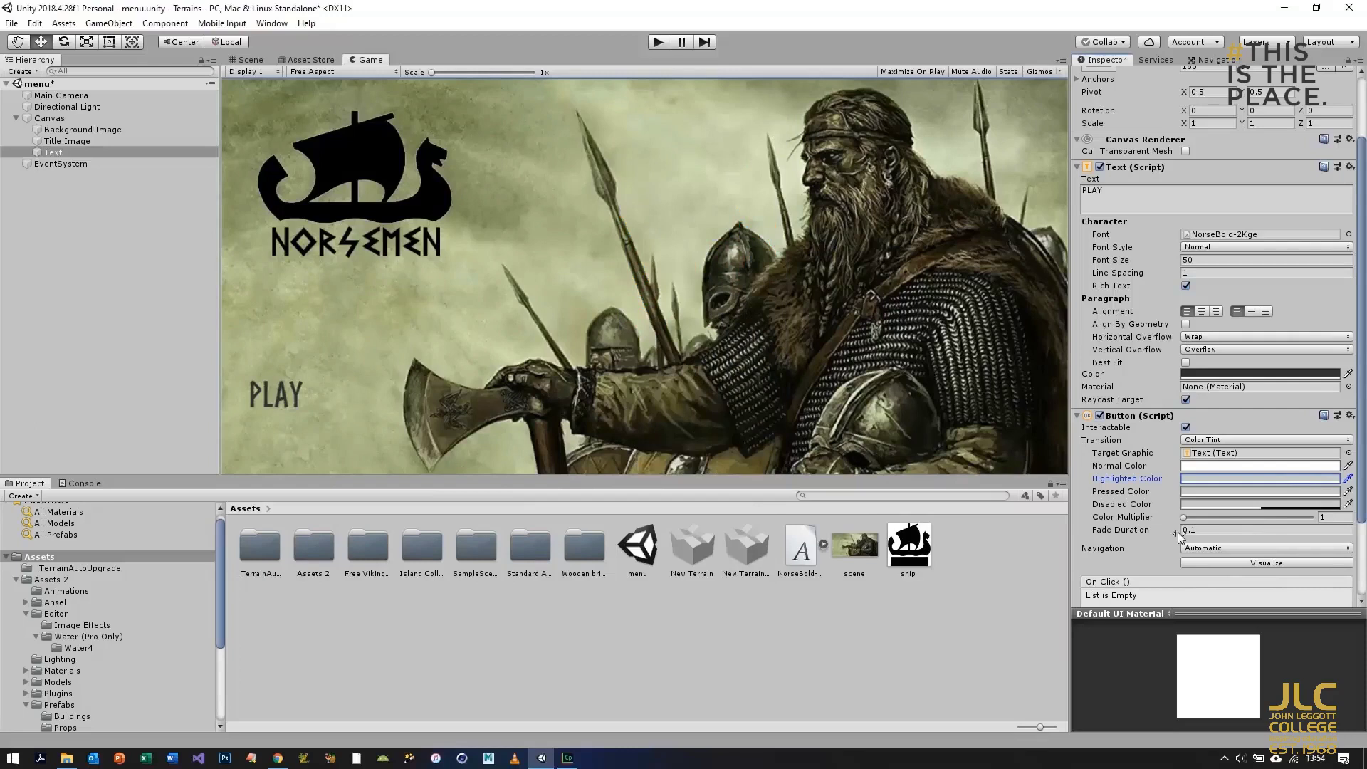
Step: Rename the PLAY text object as PlayBut
{"action": "left_click", "coordinate": [56, 151]}
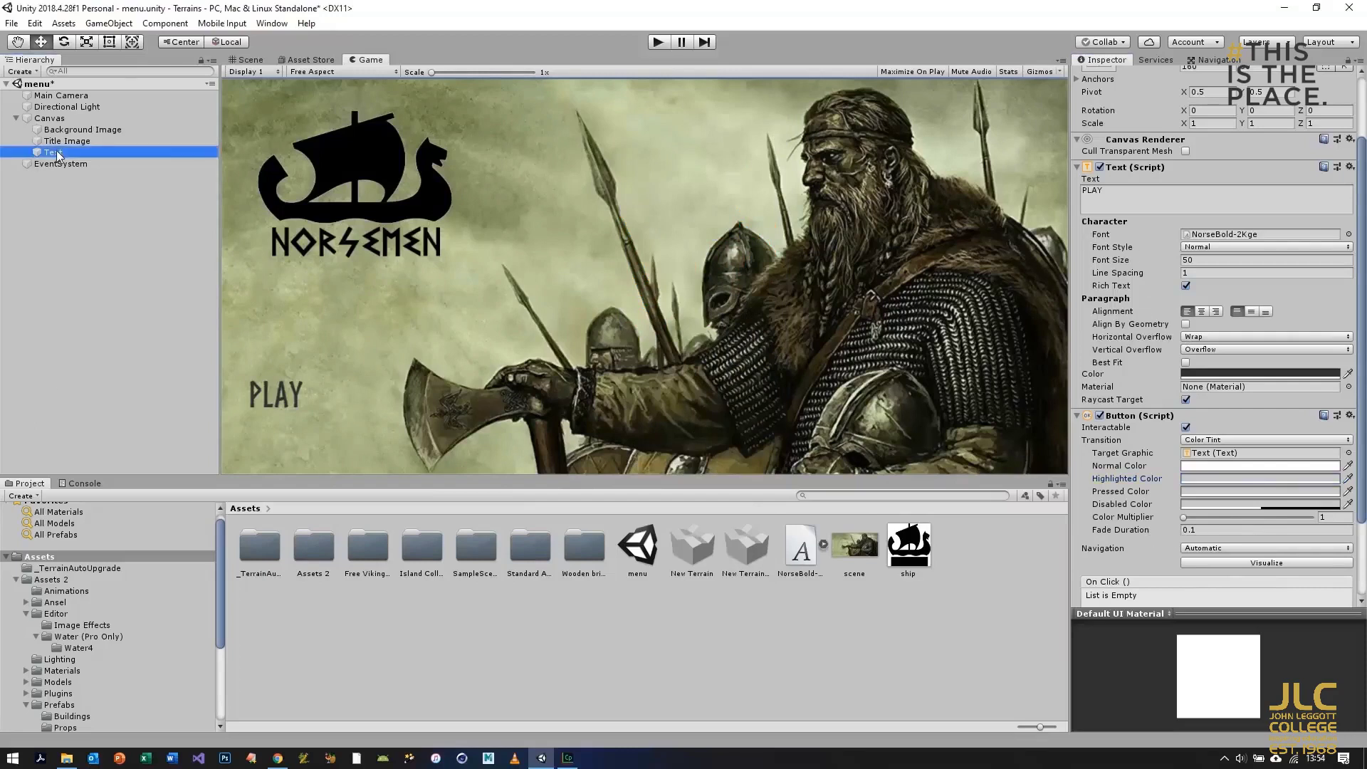
{"action": "right_click", "coordinate": [57, 155]}
{"action": "left_click", "coordinate": [114, 197]}
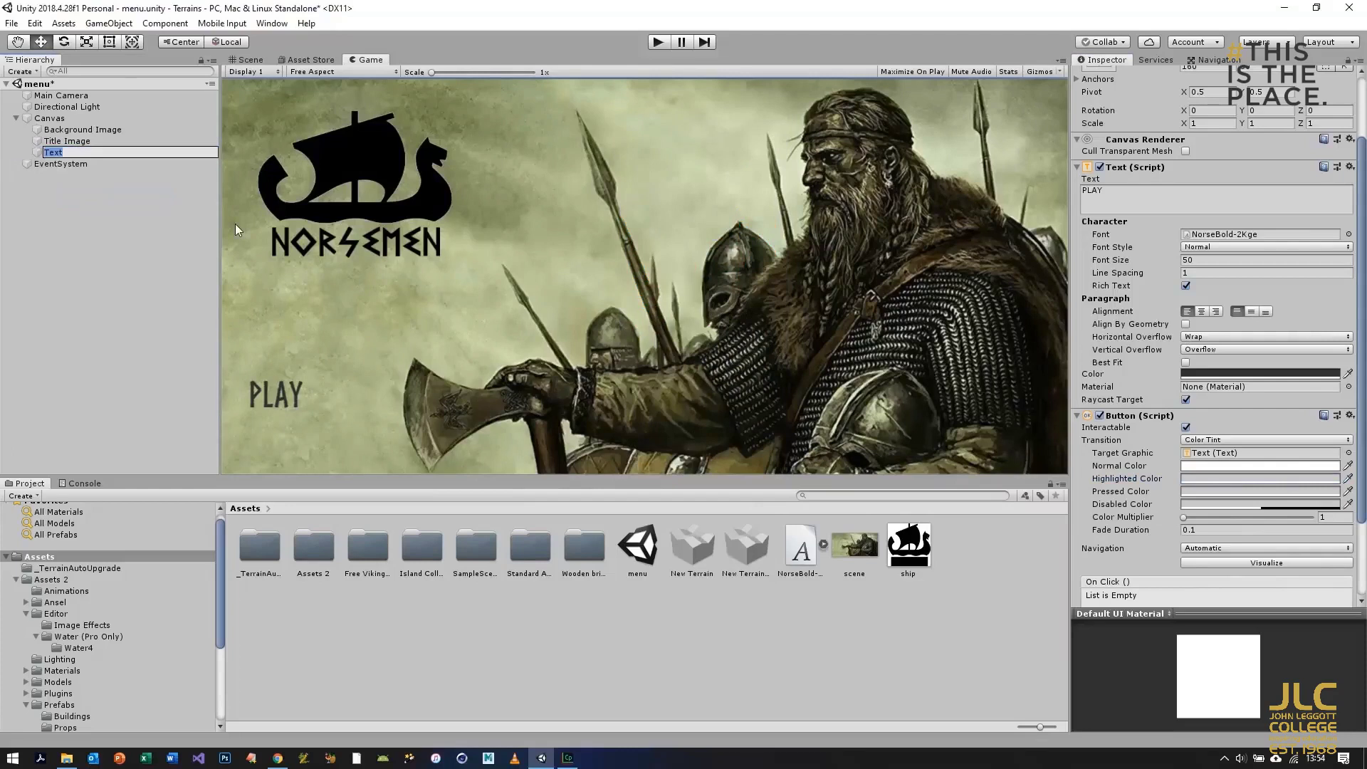
{"action": "type", "text": "pLAYbUT"}
{"action": "key", "text": "BackSpace"}
{"action": "key", "text": "BackSpace"}
{"action": "key", "text": "BackSpace"}
{"action": "key", "text": "BackSpace"}
{"action": "key", "text": "BackSpace"}
{"action": "key", "text": "BackSpace"}
{"action": "key", "text": "BackSpace"}
{"action": "type", "text": "PlayBut"}
{"action": "key", "text": "Return"}
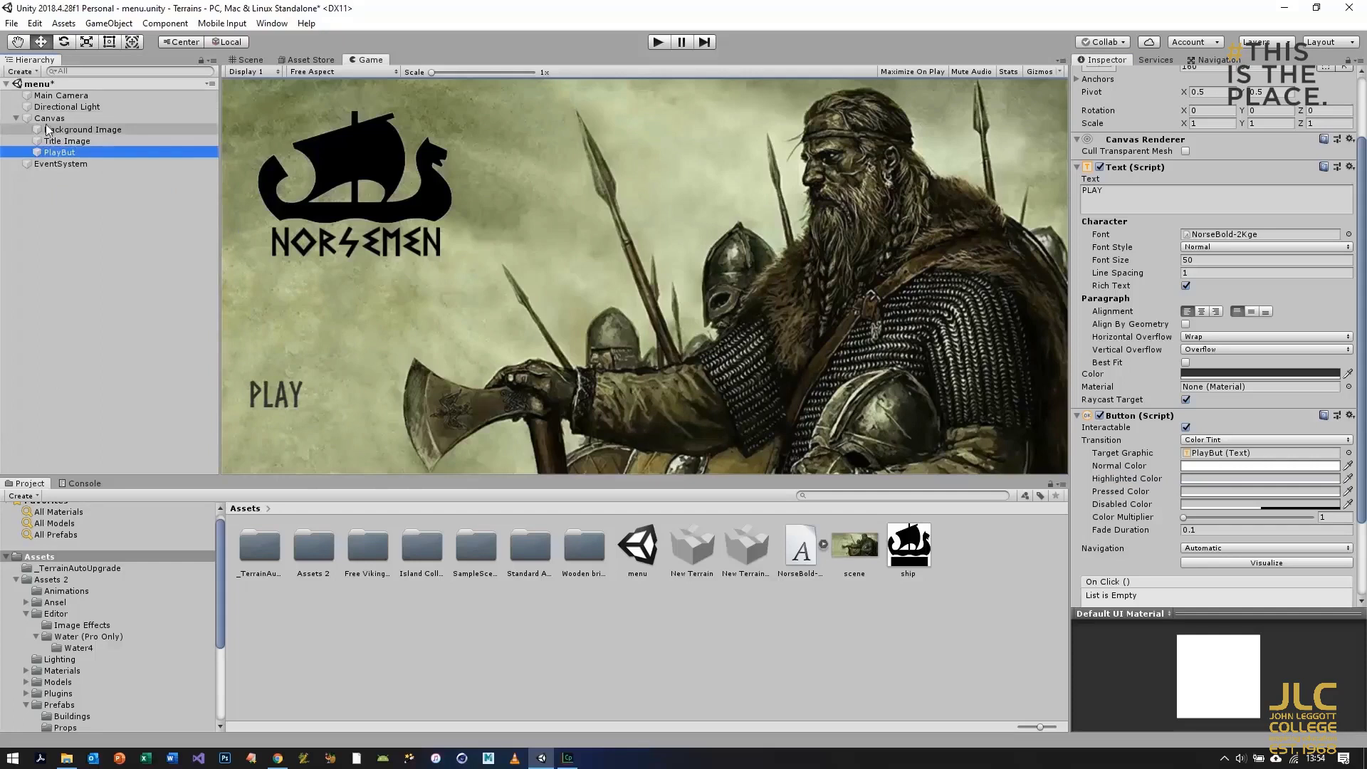
Step: Duplicate PlayBut and rename the copy as QuitBut
{"action": "right_click", "coordinate": [59, 152]}
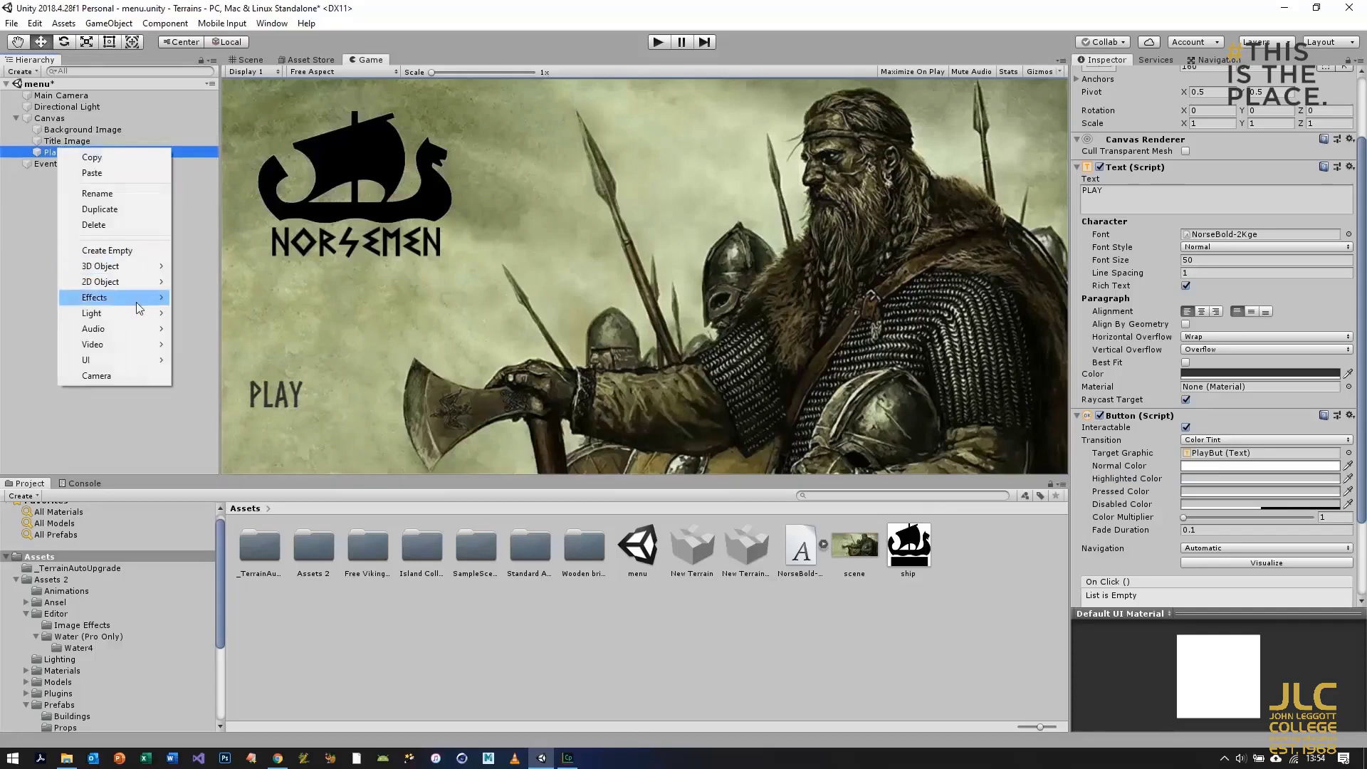
{"action": "right_click", "coordinate": [54, 173]}
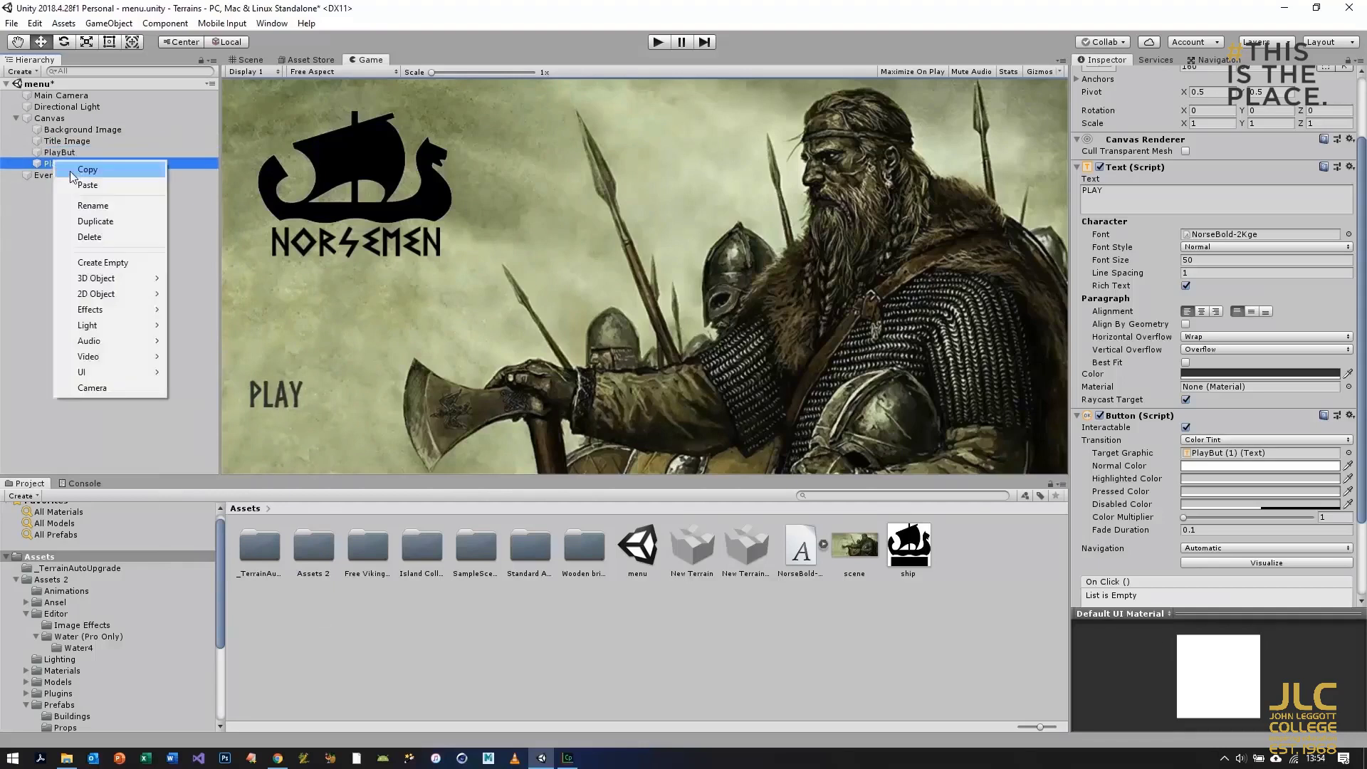
{"action": "mouse_move", "coordinate": [106, 374]}
{"action": "left_click", "coordinate": [93, 206]}
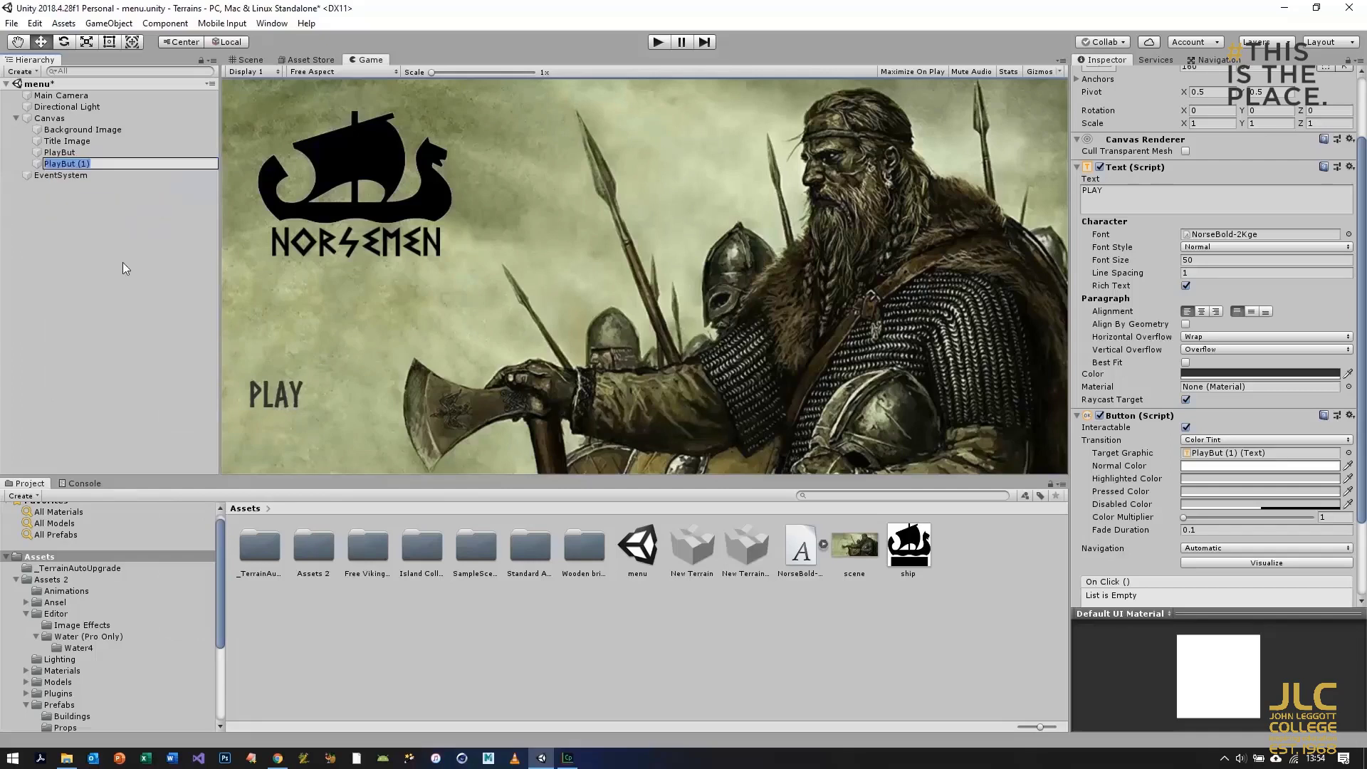
{"action": "type", "text": "QuitBut"}
{"action": "key", "text": "Return"}
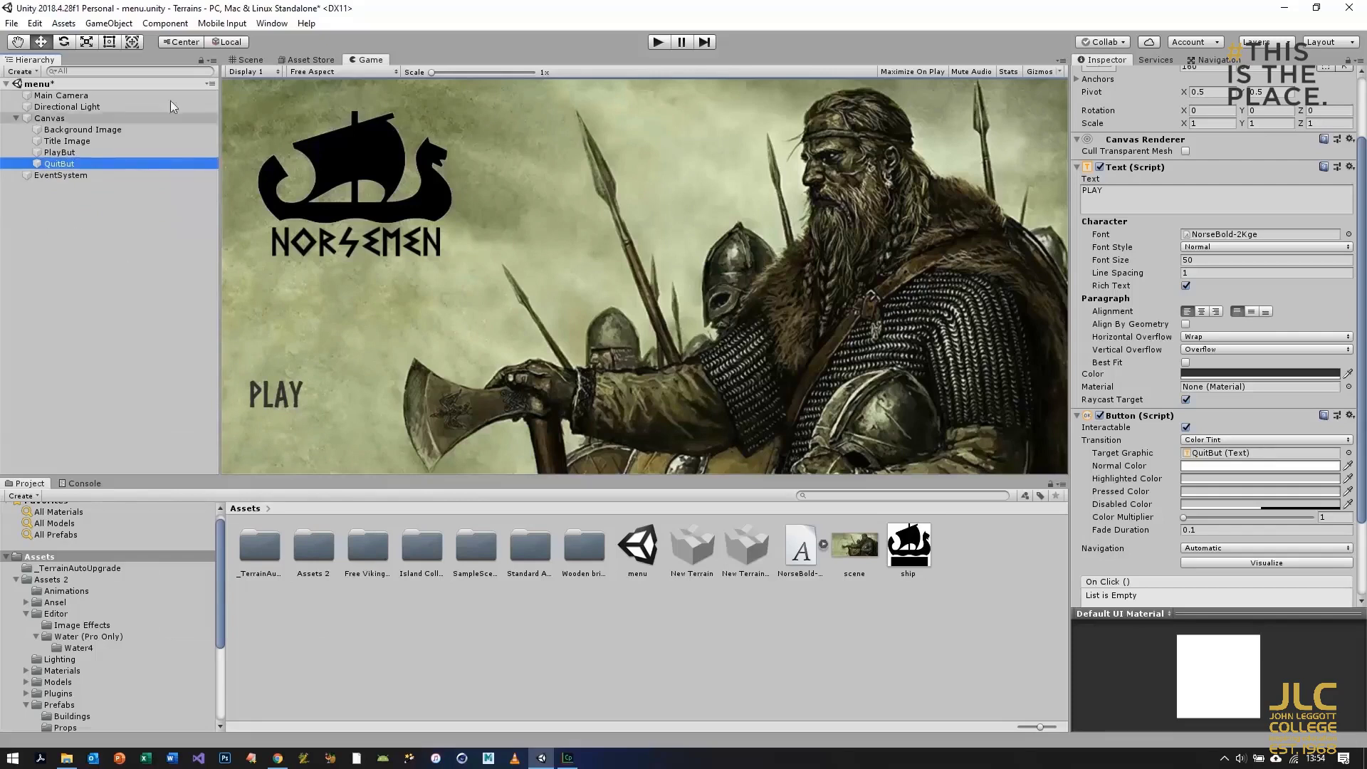
Step: Move QuitBut directly below the PLAY text and change its wording to QUIT
{"action": "left_click", "coordinate": [248, 59]}
{"action": "left_click_drag", "start_coordinate": [429, 238], "coordinate": [423, 257]}
{"action": "left_click", "coordinate": [369, 59]}
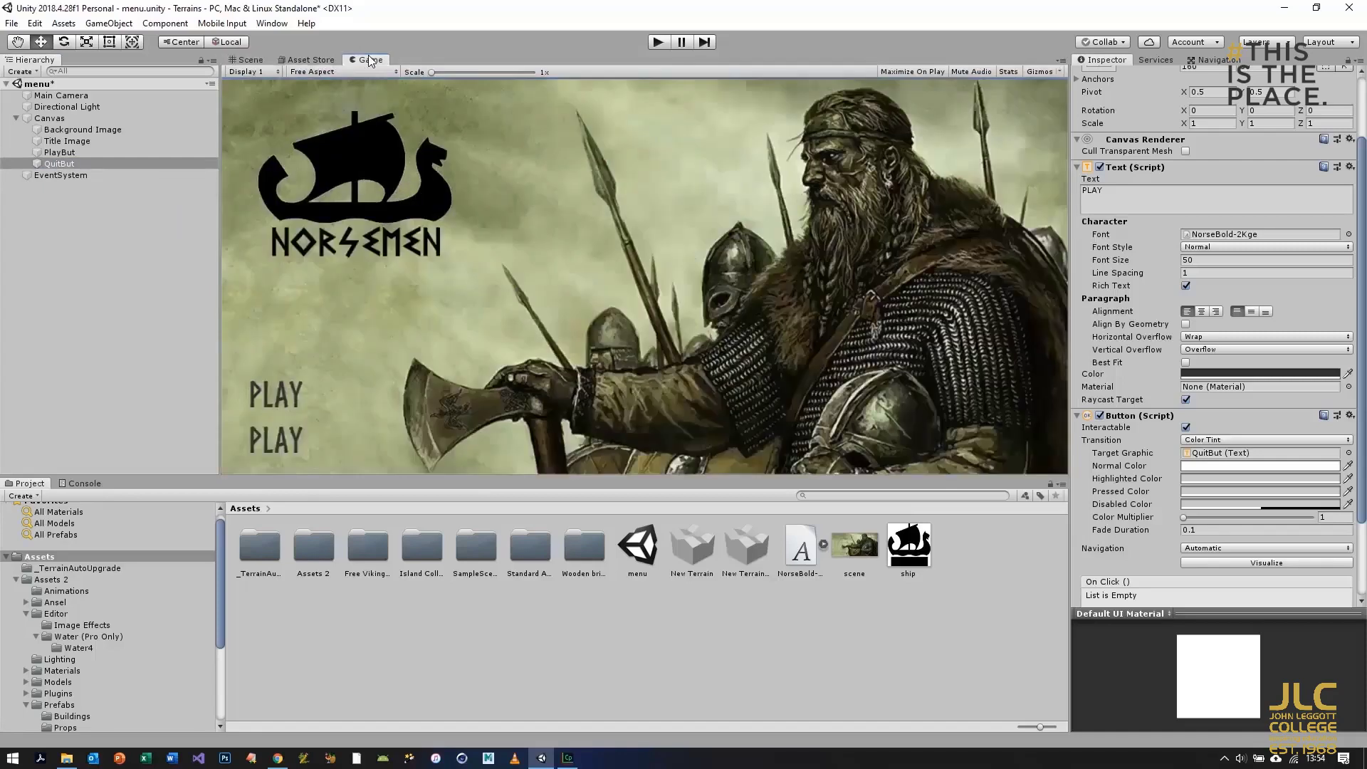
{"action": "key", "text": "Tab"}
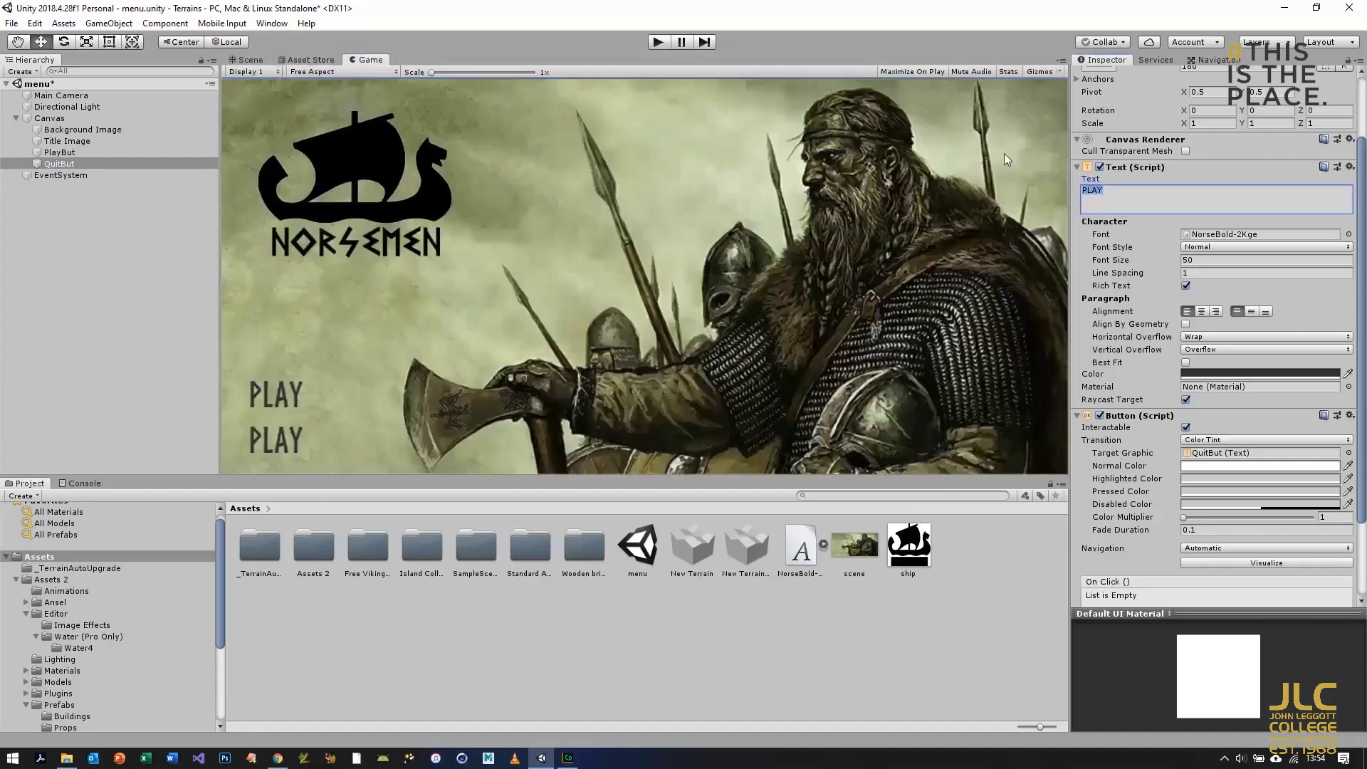
{"action": "type", "text": "Q"}
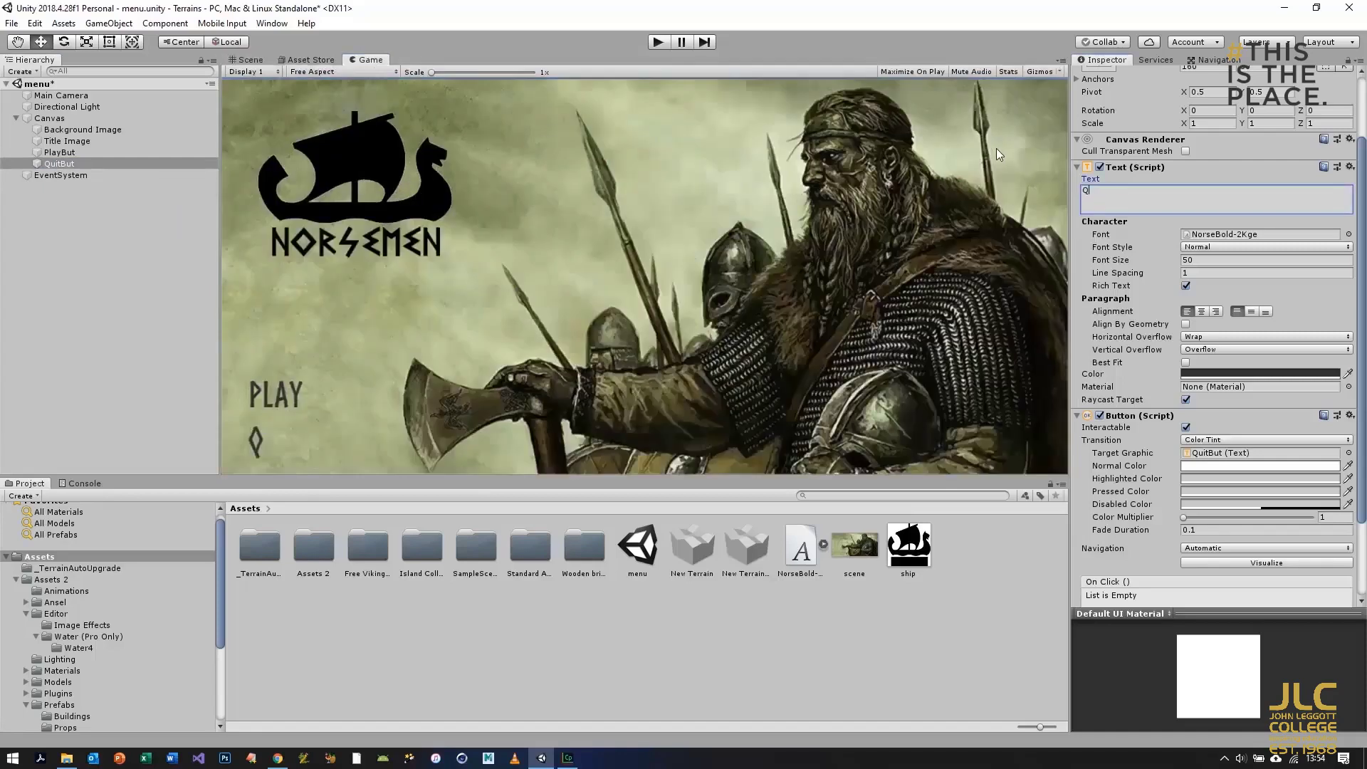
{"action": "type", "text": "UIT"}
Step: Save the menu scene, test the PLAY and QUIT buttons in play mode and stop the test
{"action": "key", "text": "ctrl+s"}
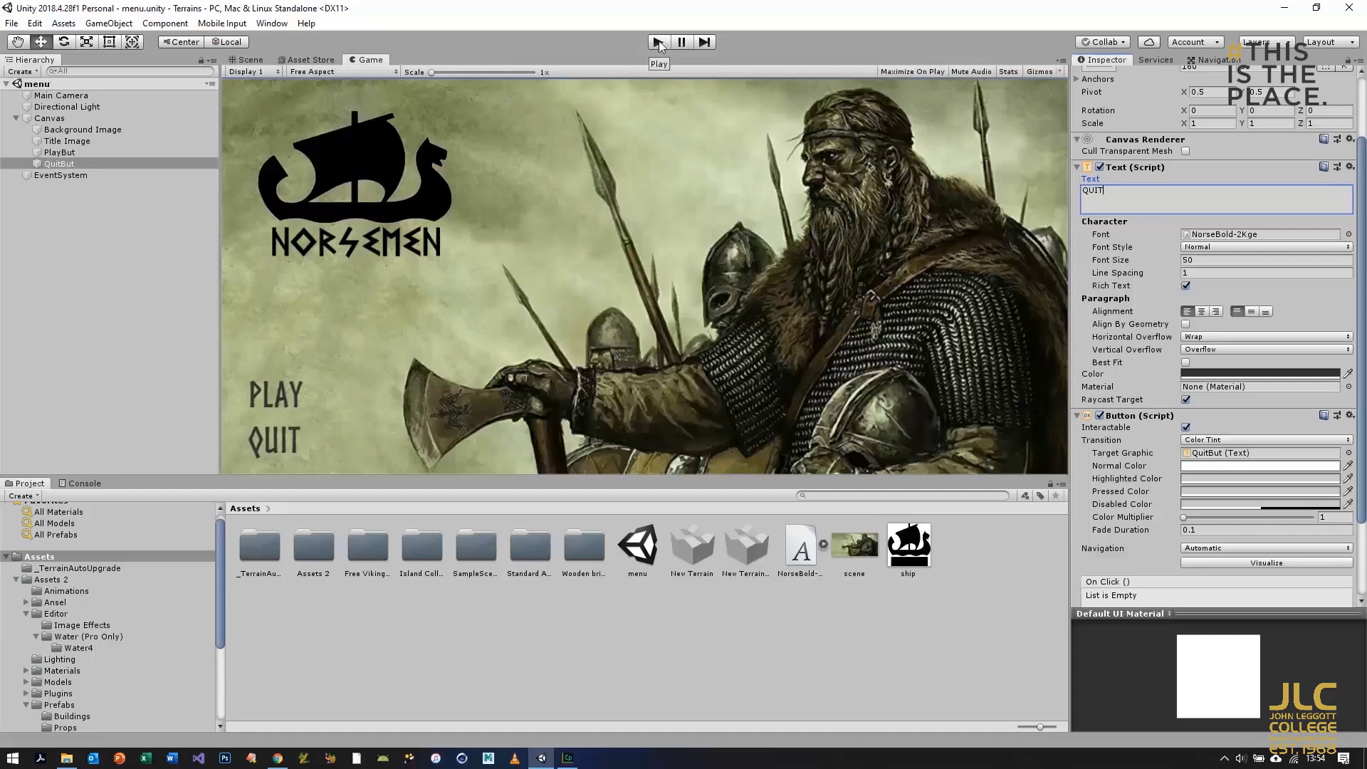
{"action": "left_click", "coordinate": [659, 42]}
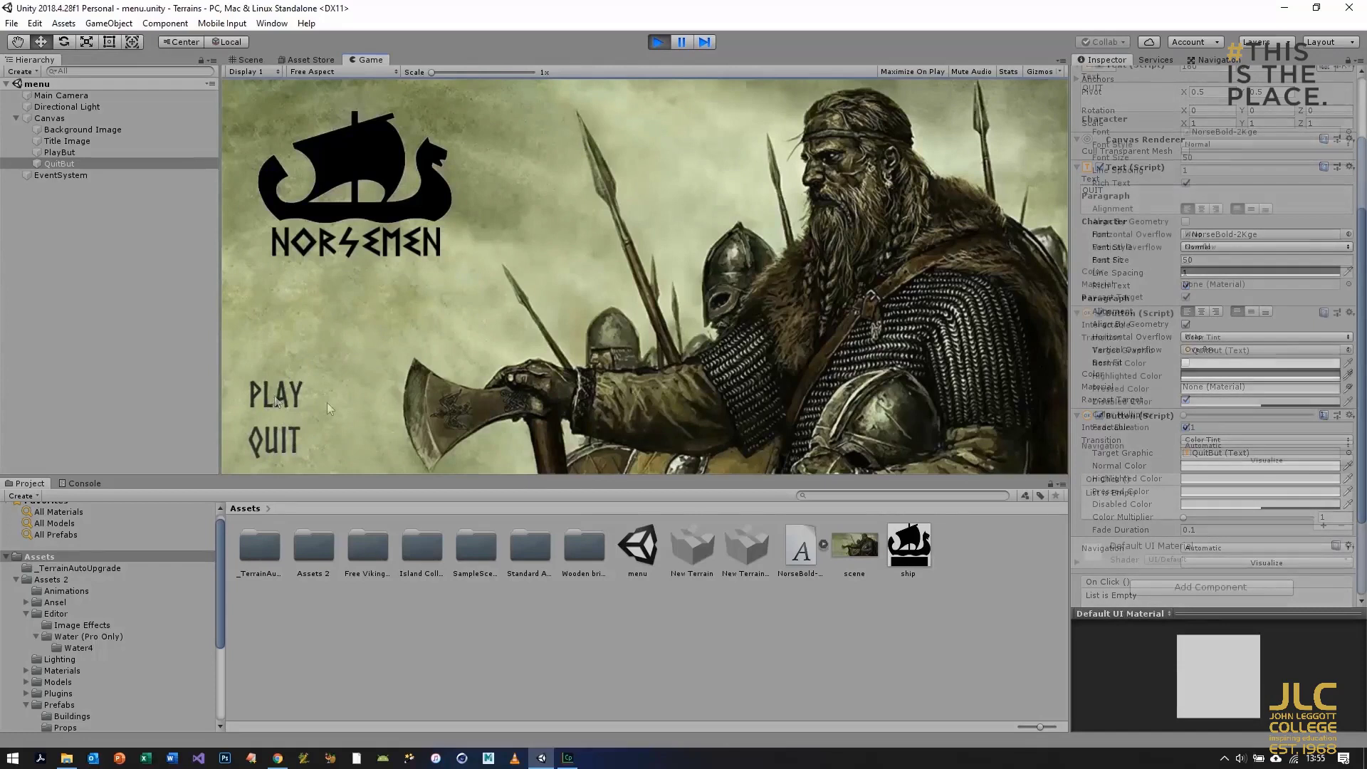
{"action": "left_click", "coordinate": [658, 43]}
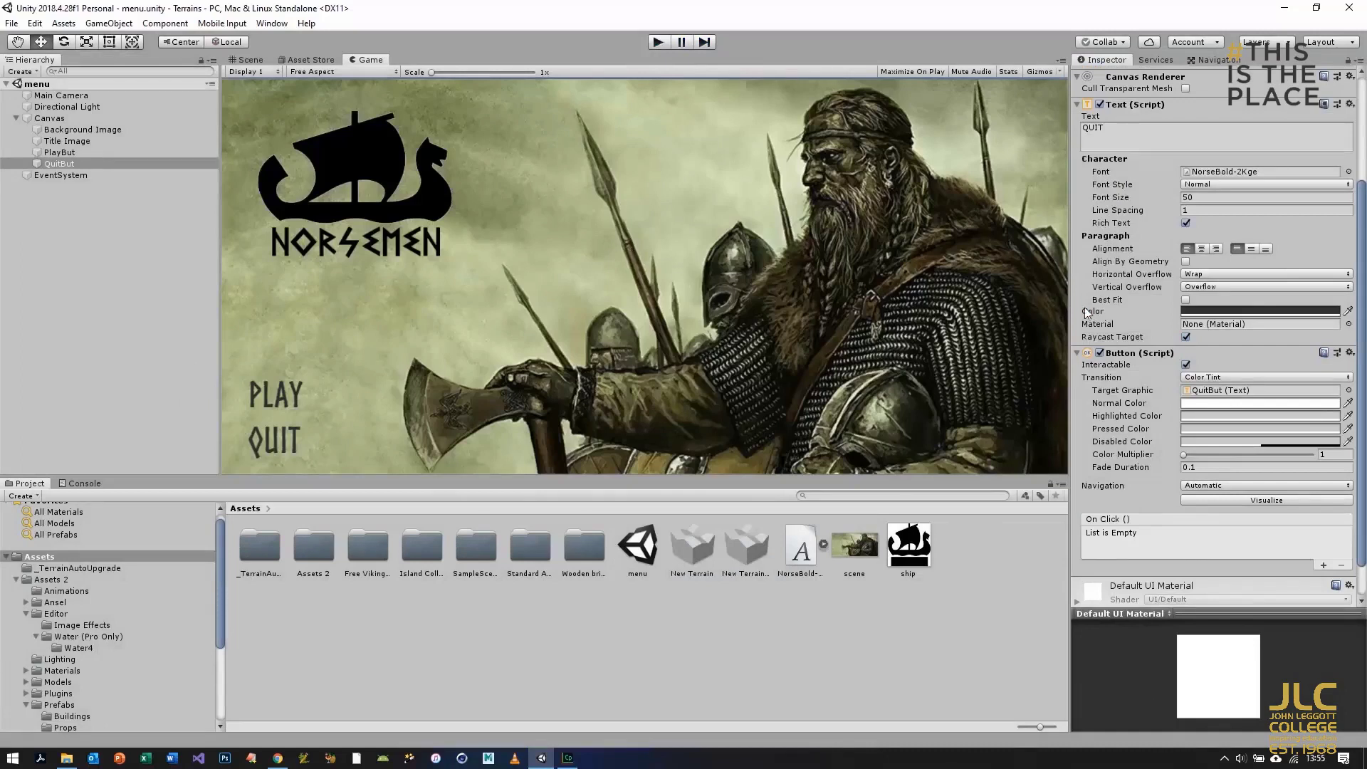
Step: Rename the Canvas object holding the background, title and buttons as Main Menu
{"action": "left_click", "coordinate": [57, 119]}
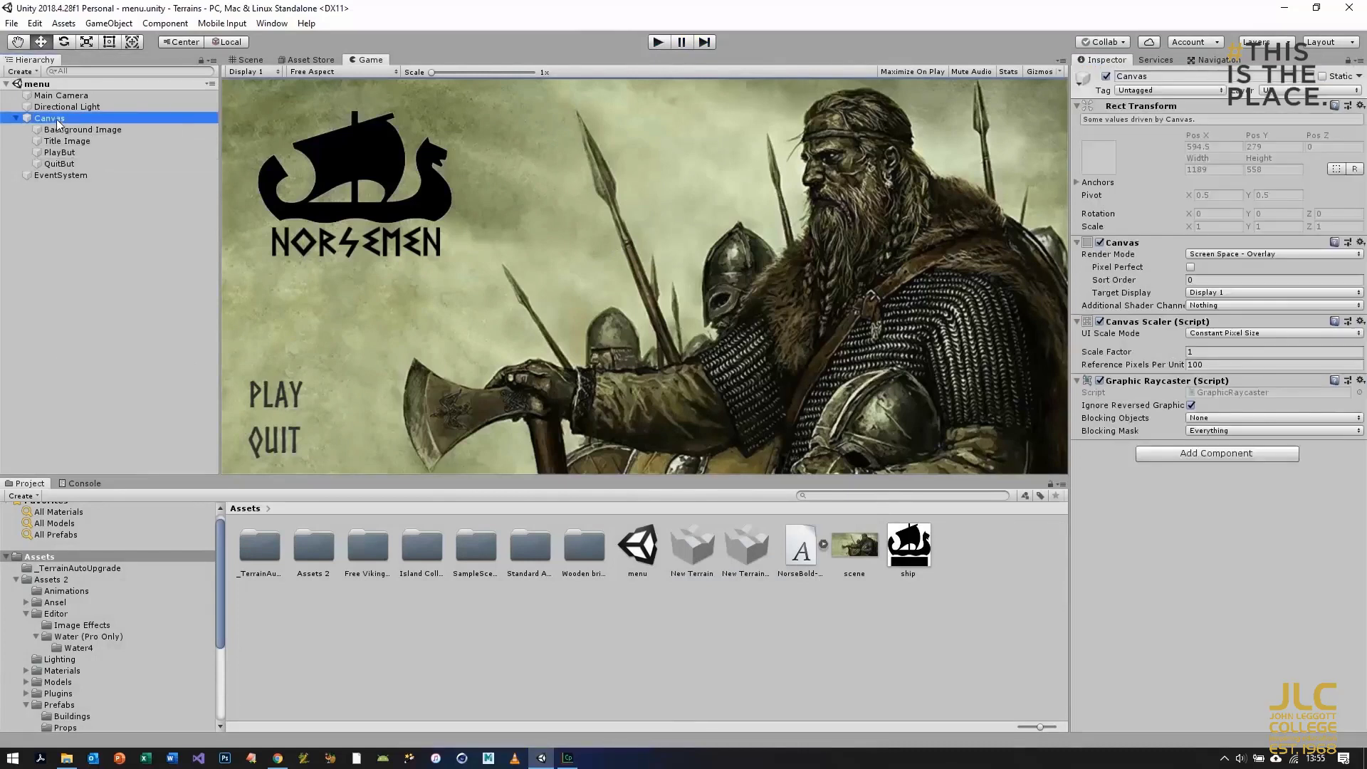
{"action": "right_click", "coordinate": [58, 121]}
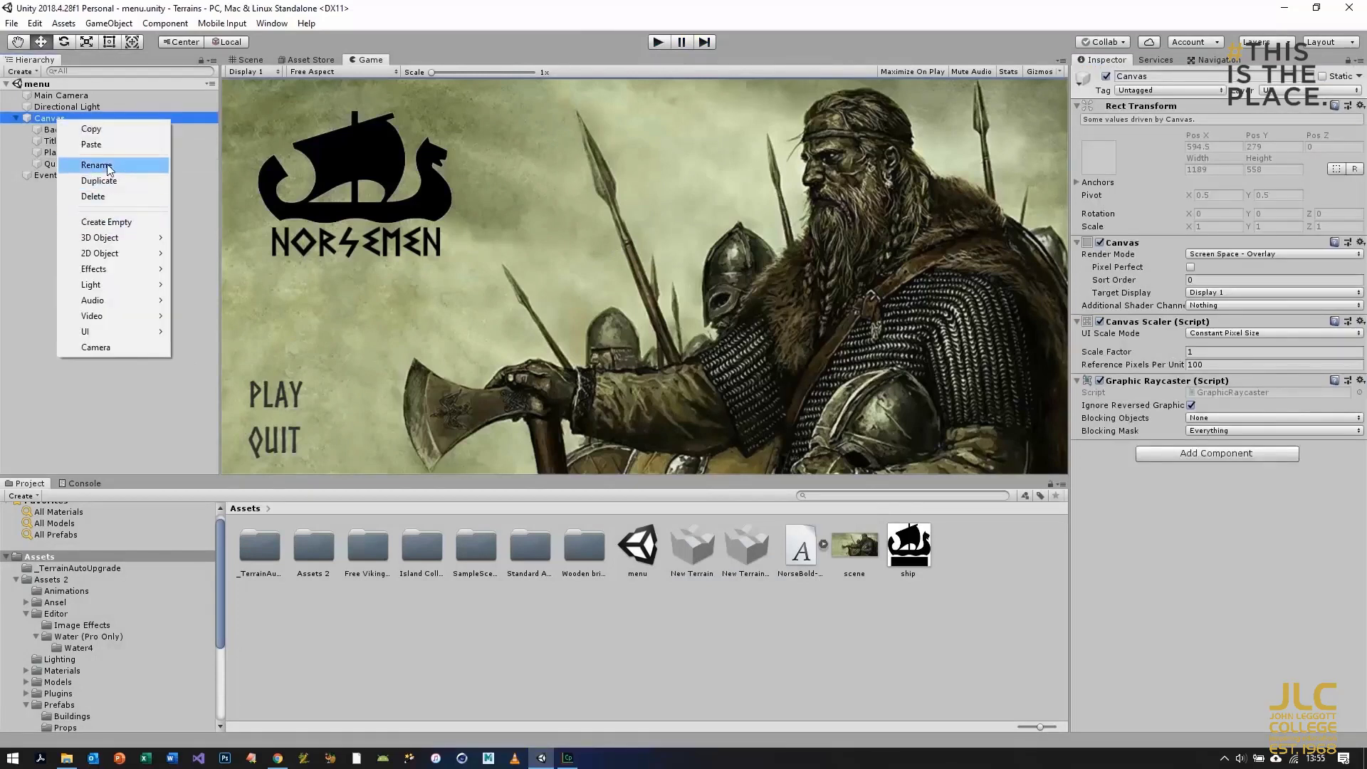
{"action": "left_click", "coordinate": [96, 166]}
{"action": "type", "text": "mAI"}
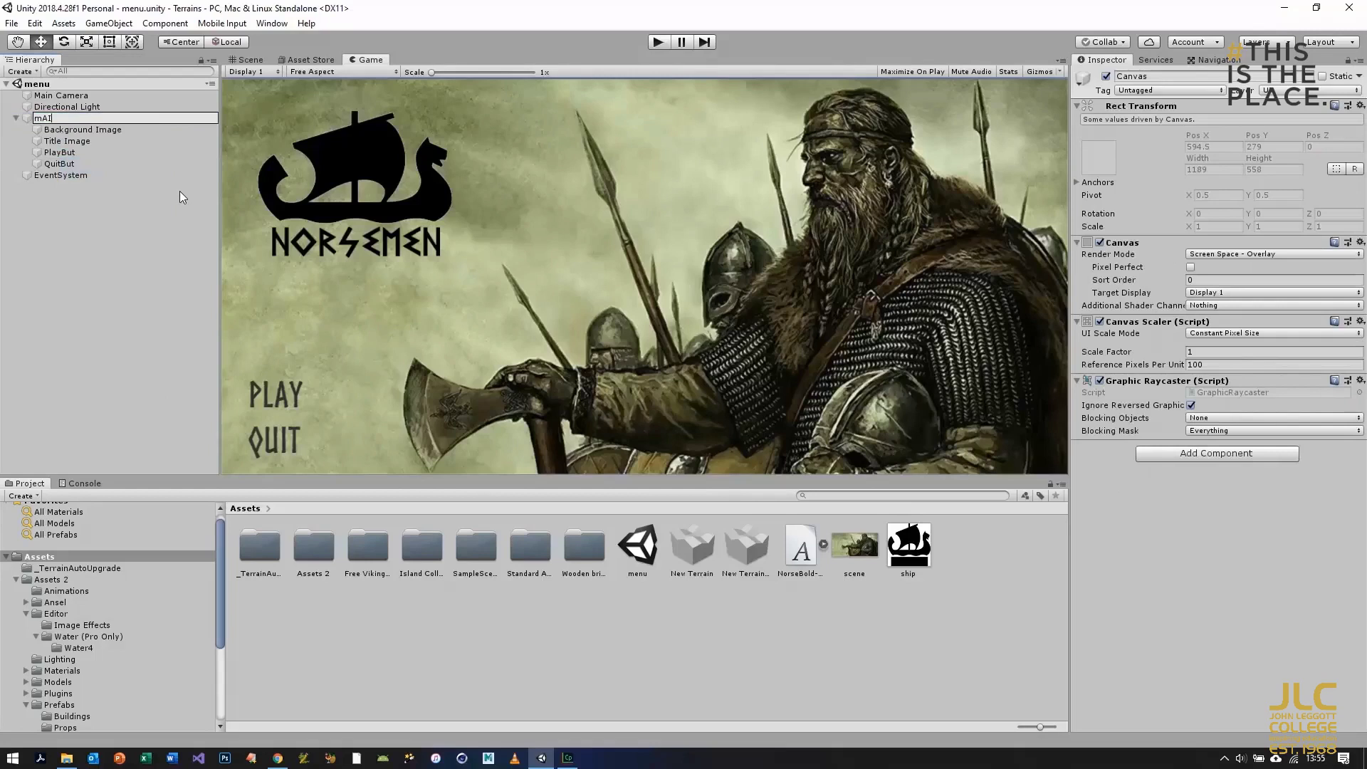
{"action": "type", "text": "N mENU"}
{"action": "key", "text": "BackSpace"}
{"action": "key", "text": "BackSpace"}
{"action": "key", "text": "BackSpace"}
{"action": "key", "text": "BackSpace"}
{"action": "key", "text": "BackSpace"}
{"action": "key", "text": "BackSpace"}
{"action": "key", "text": "BackSpace"}
{"action": "key", "text": "BackSpace"}
{"action": "key", "text": "BackSpace"}
{"action": "type", "text": "Main Menu"}
{"action": "key", "text": "Return"}
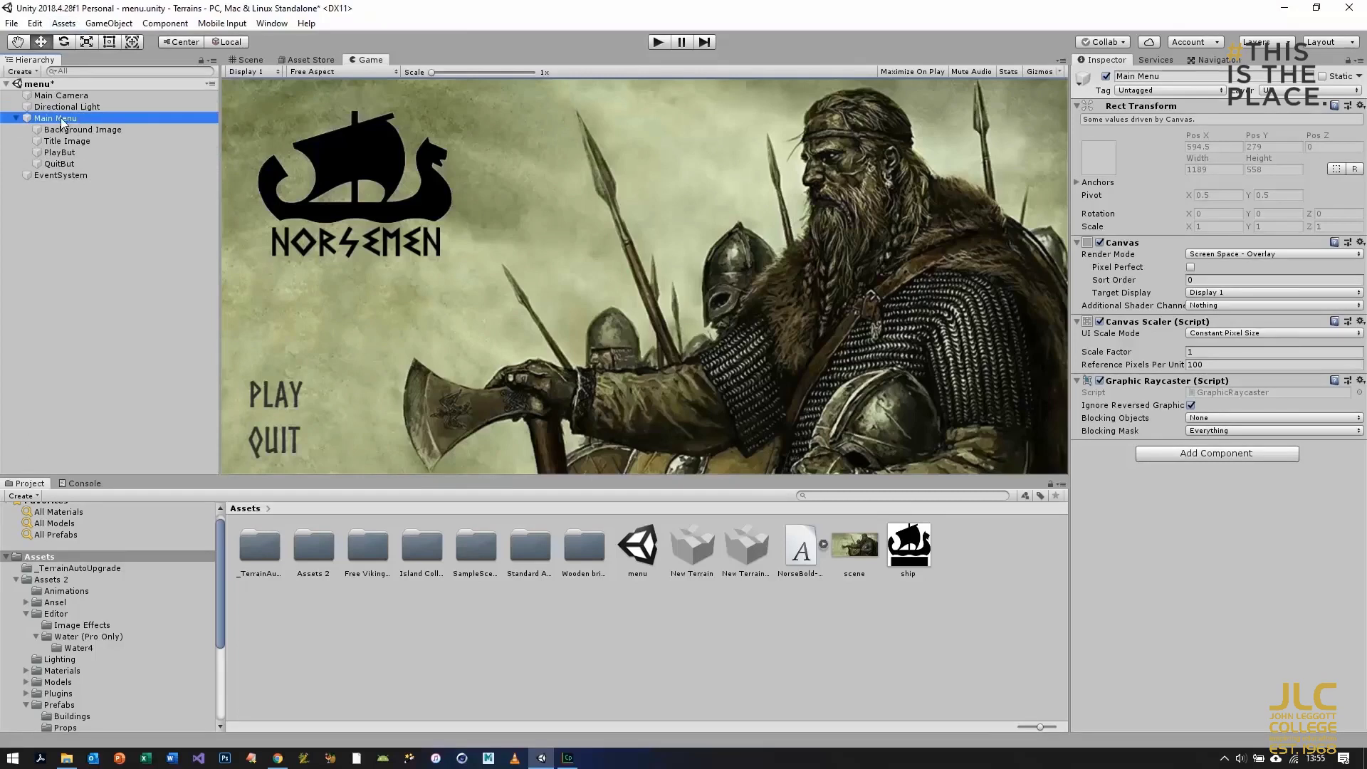
{"action": "left_click", "coordinate": [108, 205]}
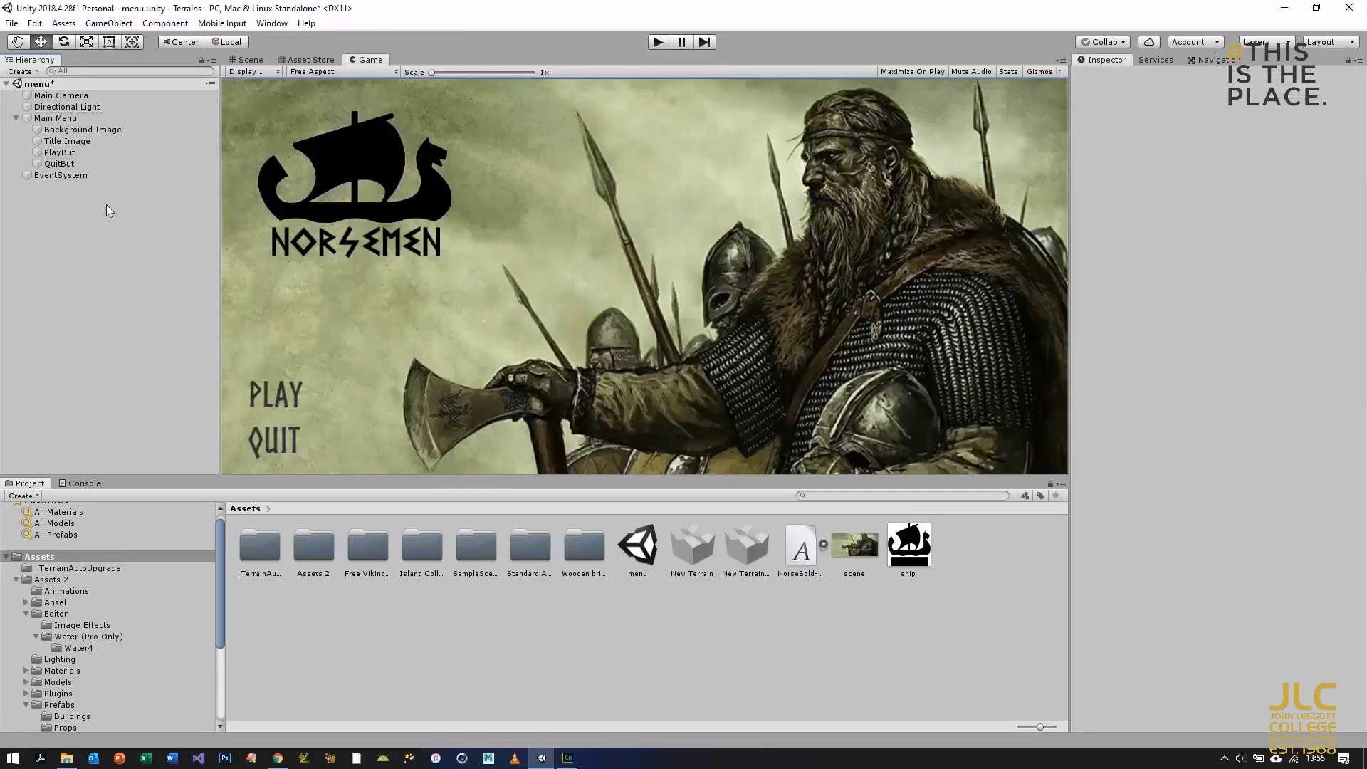
Step: Add a second UI canvas to the menu scene and rename it Quit Menu
{"action": "left_click", "coordinate": [64, 120]}
{"action": "left_click", "coordinate": [87, 225]}
{"action": "left_click", "coordinate": [108, 24]}
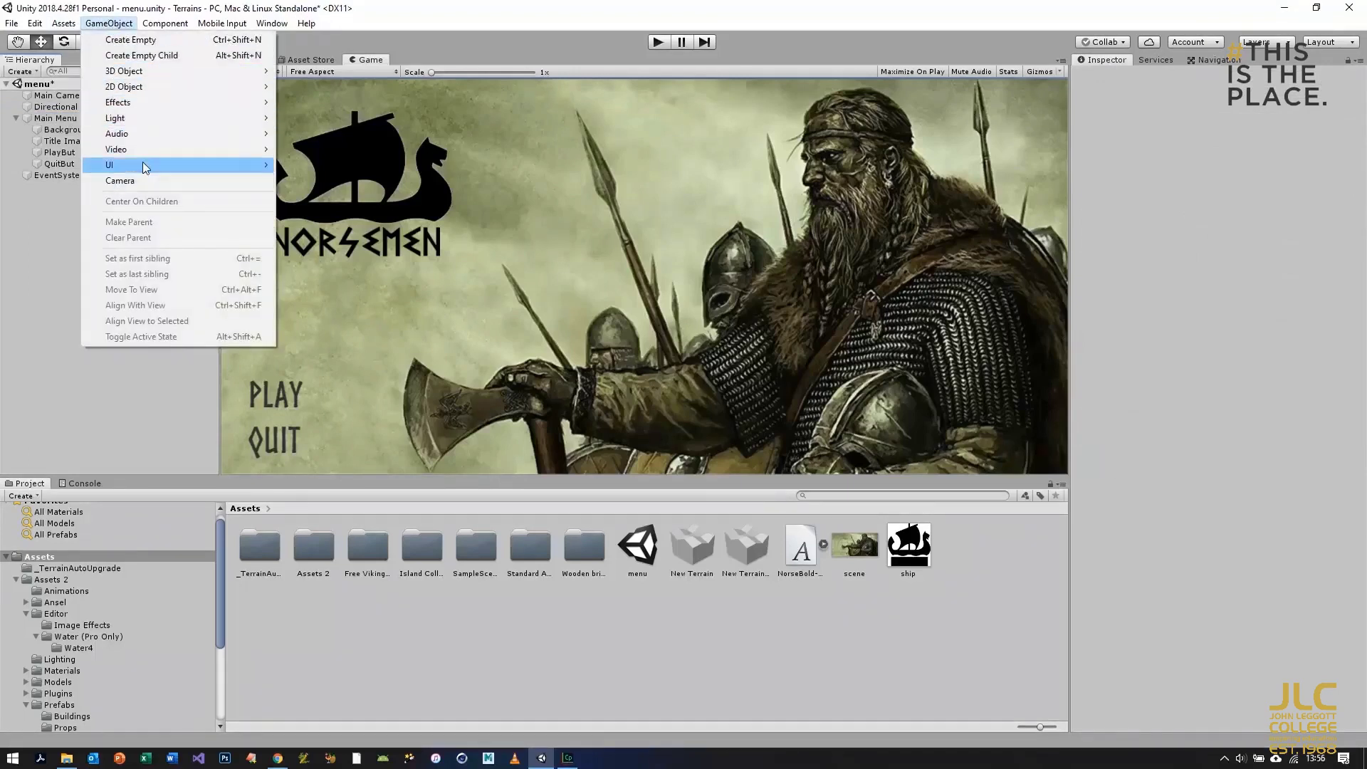
{"action": "mouse_move", "coordinate": [146, 167]}
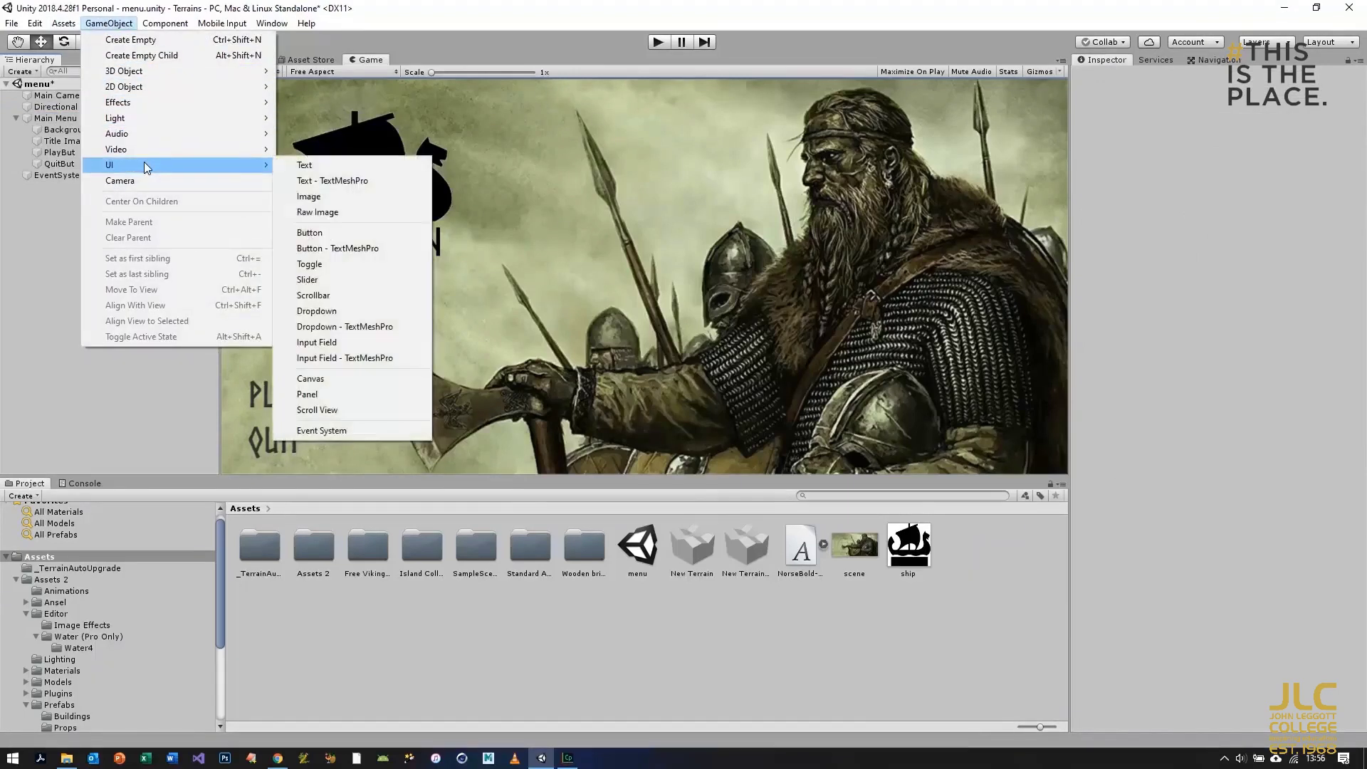
{"action": "left_click", "coordinate": [369, 377]}
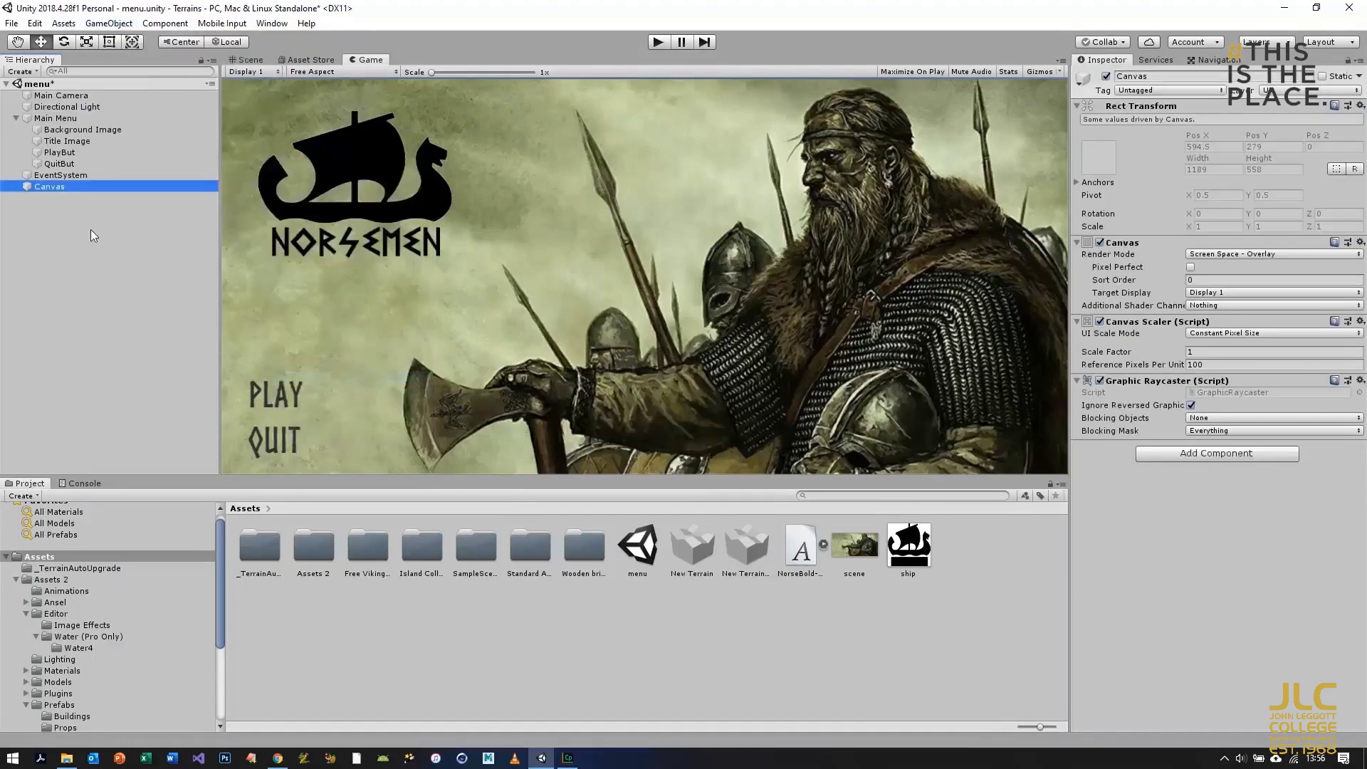
{"action": "right_click", "coordinate": [48, 185]}
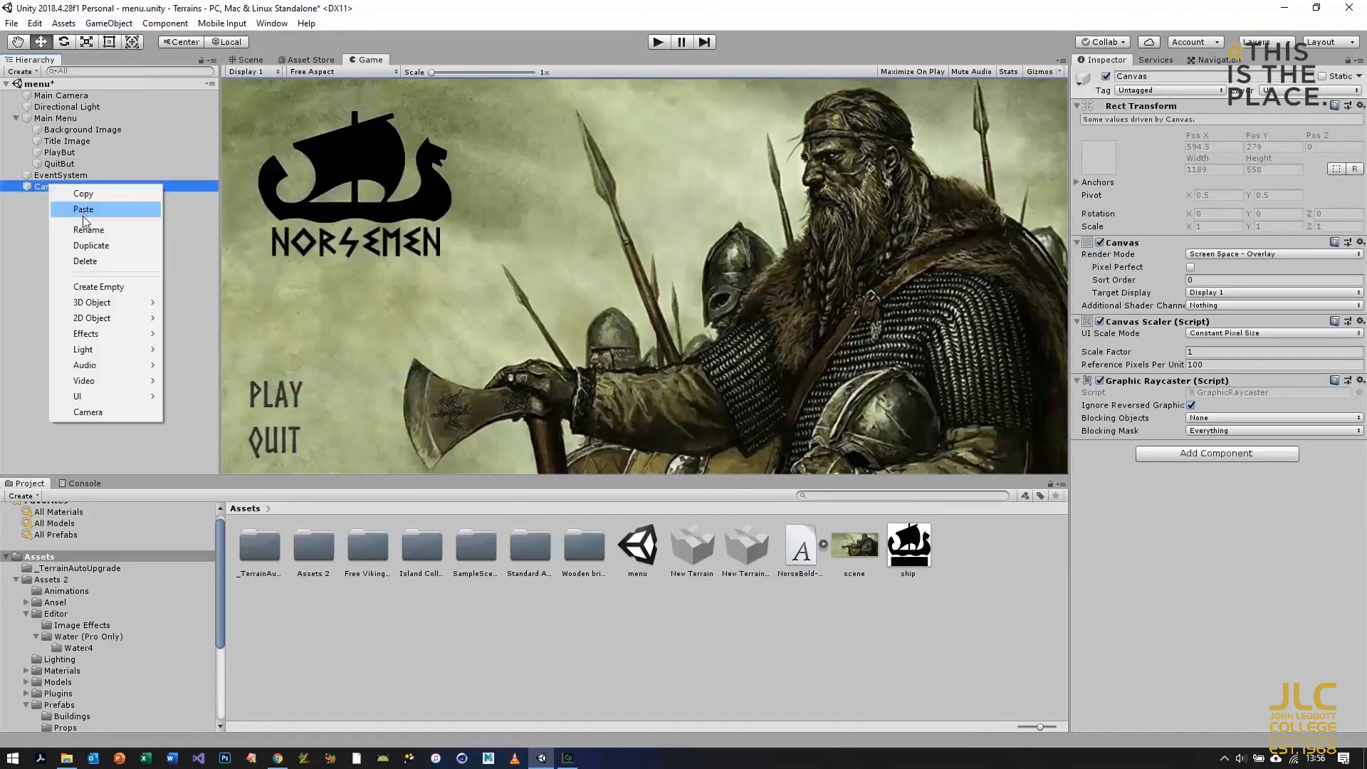
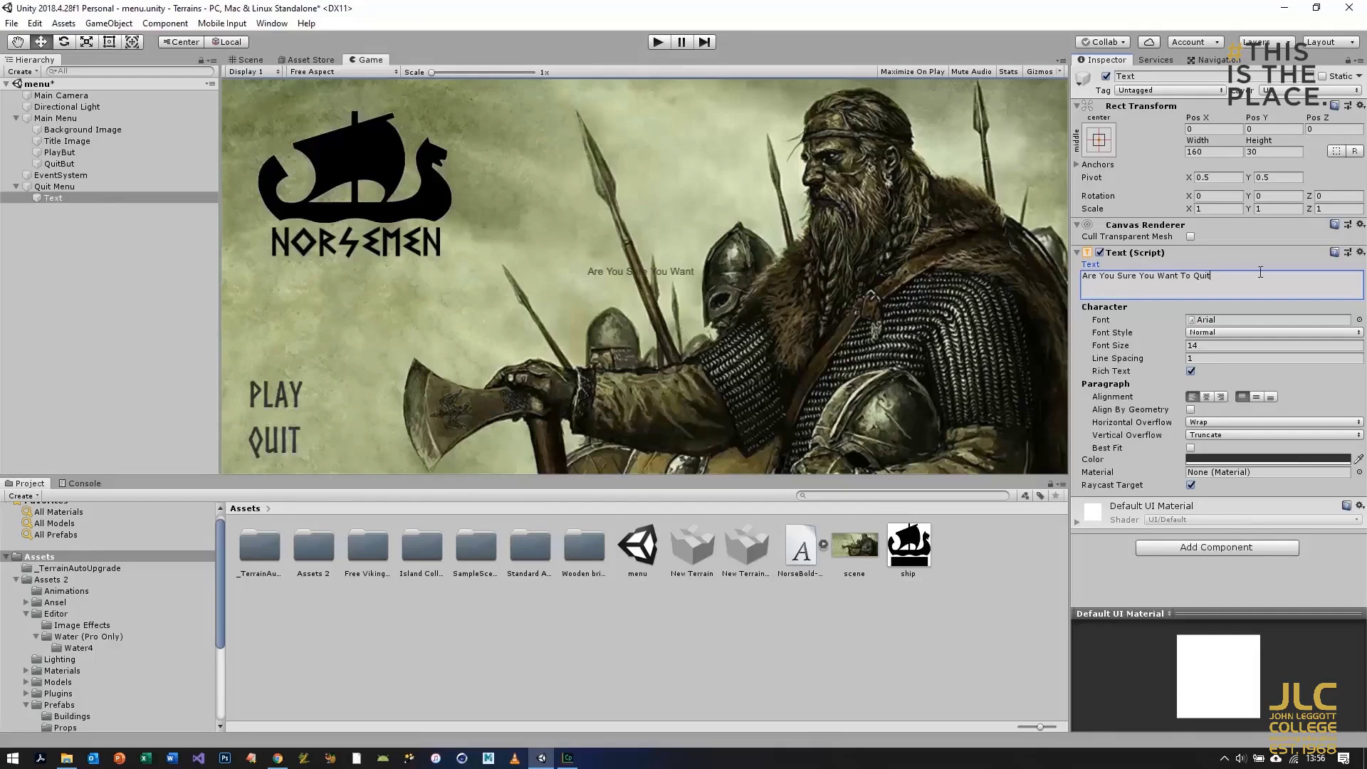
Step: Assign the NorseBold-2Kge font to the "Are You Sure You Want To Quit" text
{"action": "key", "text": "ctrl+a"}
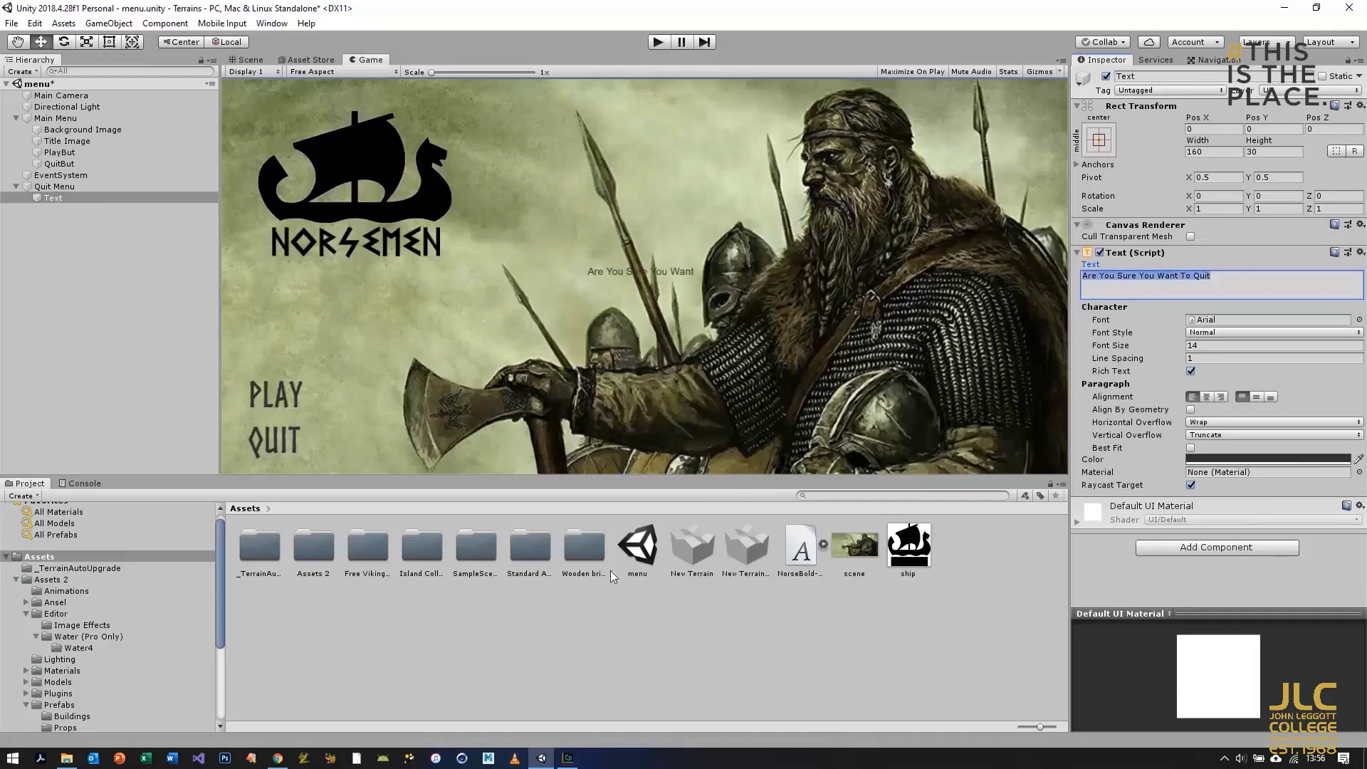
{"action": "left_click_drag", "start_coordinate": [800, 549], "coordinate": [1219, 322]}
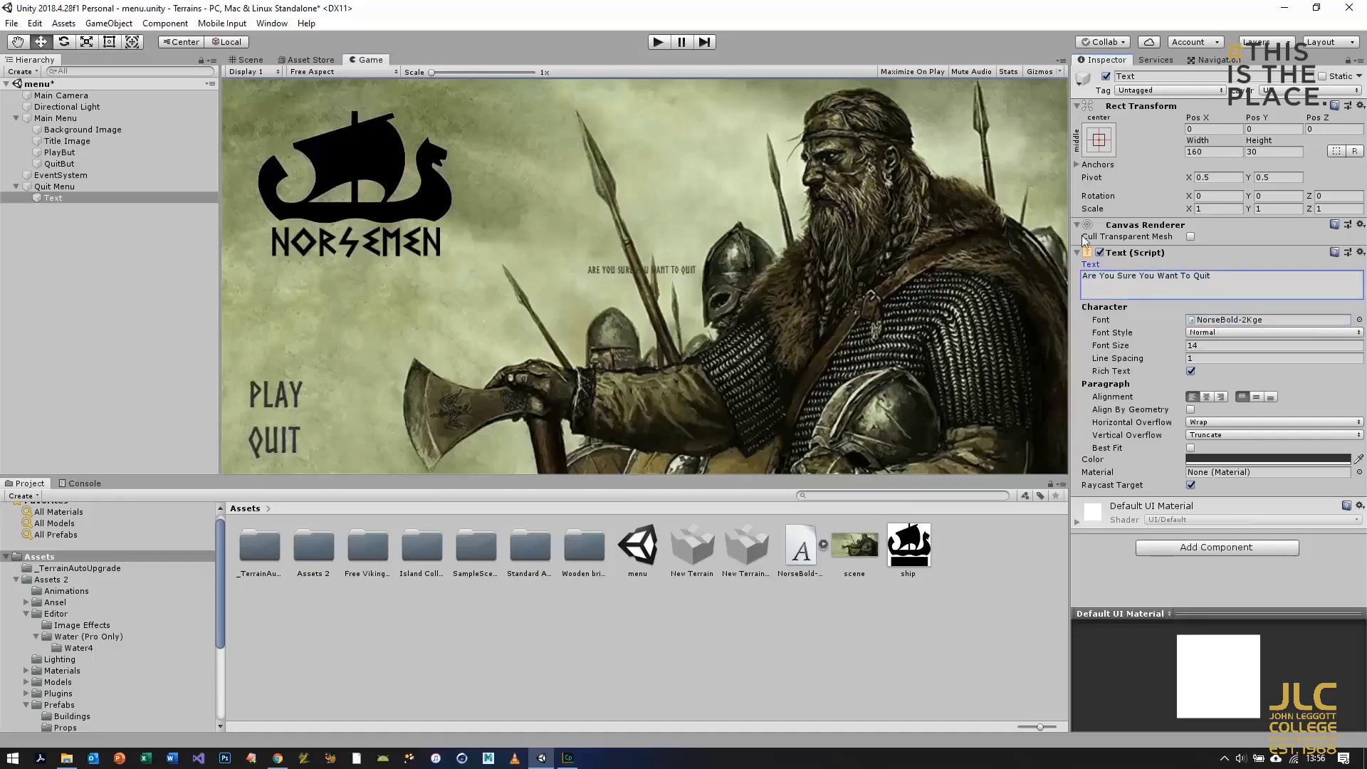
Step: Add a UI Image under the Quit Menu canvas
{"action": "left_click", "coordinate": [109, 23]}
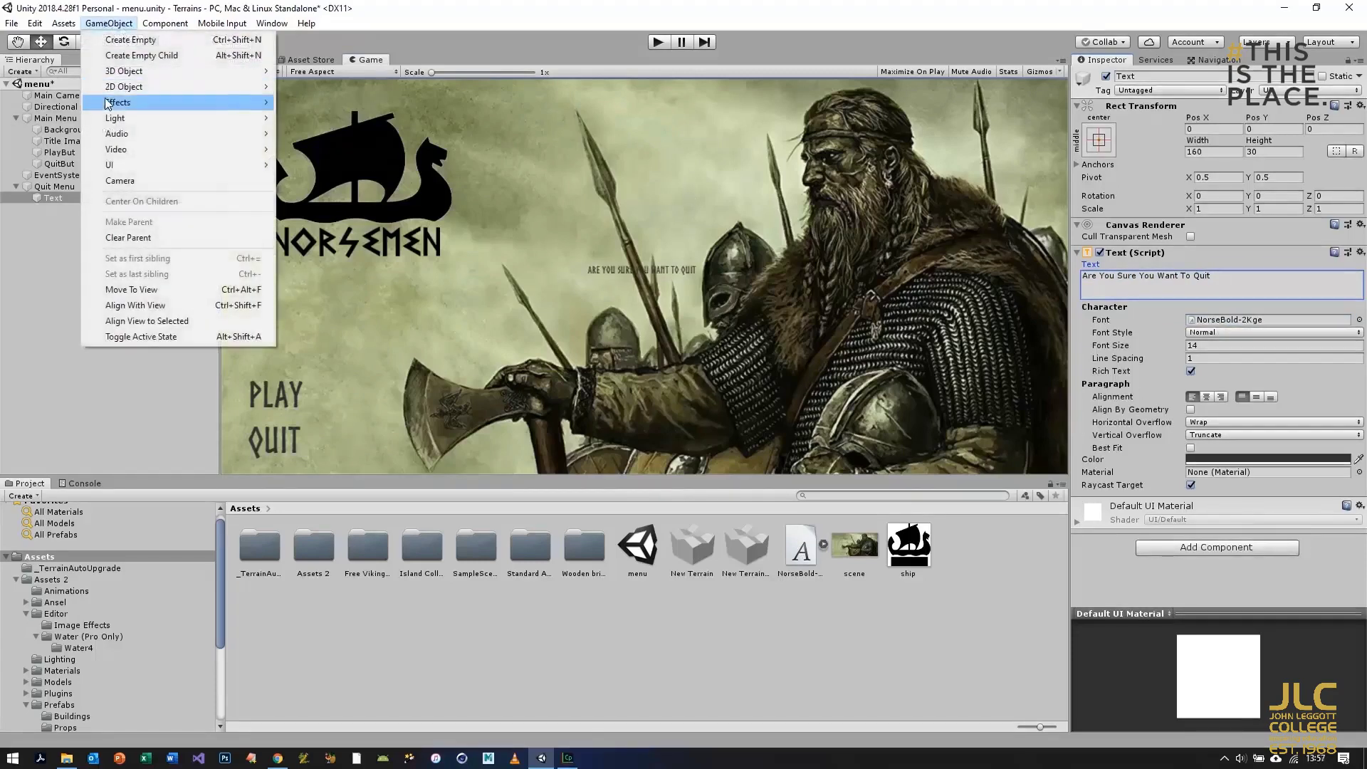
{"action": "mouse_move", "coordinate": [131, 163]}
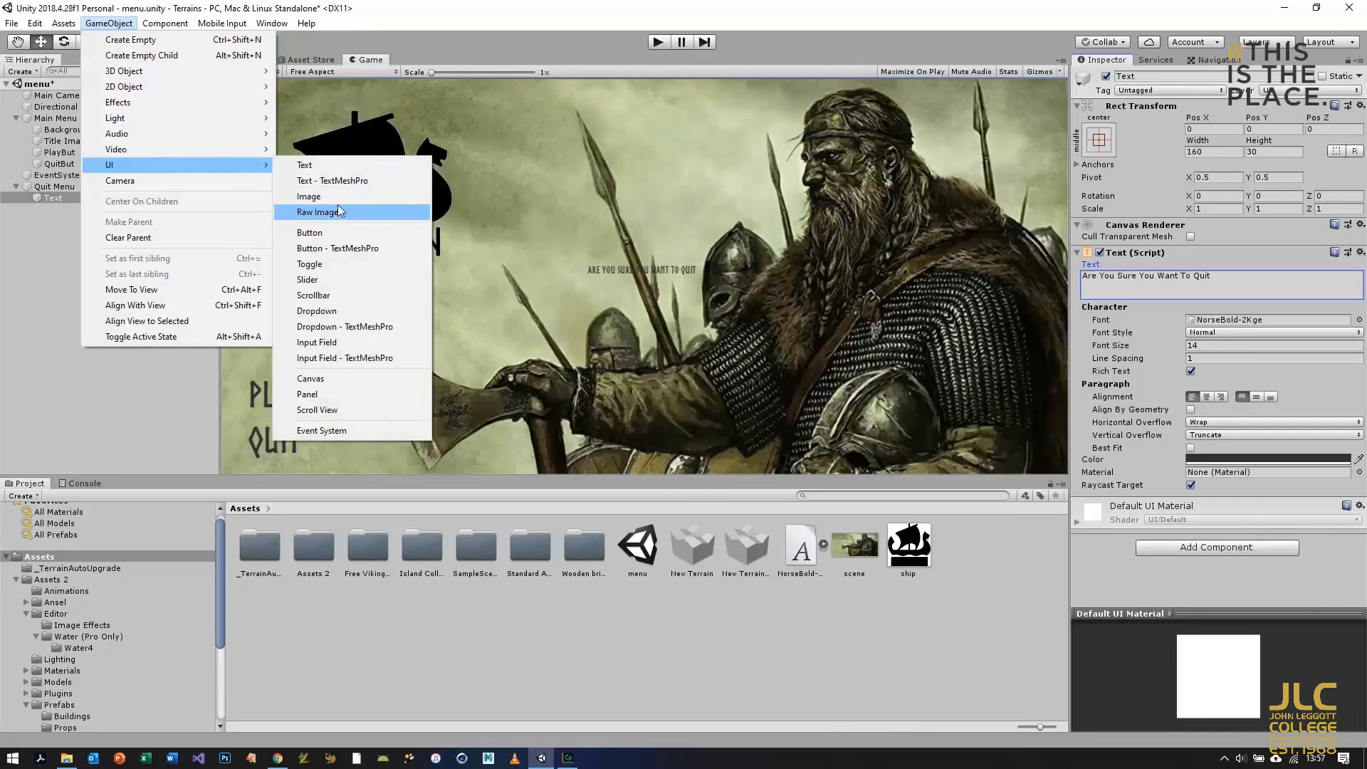
{"action": "key", "text": "Escape"}
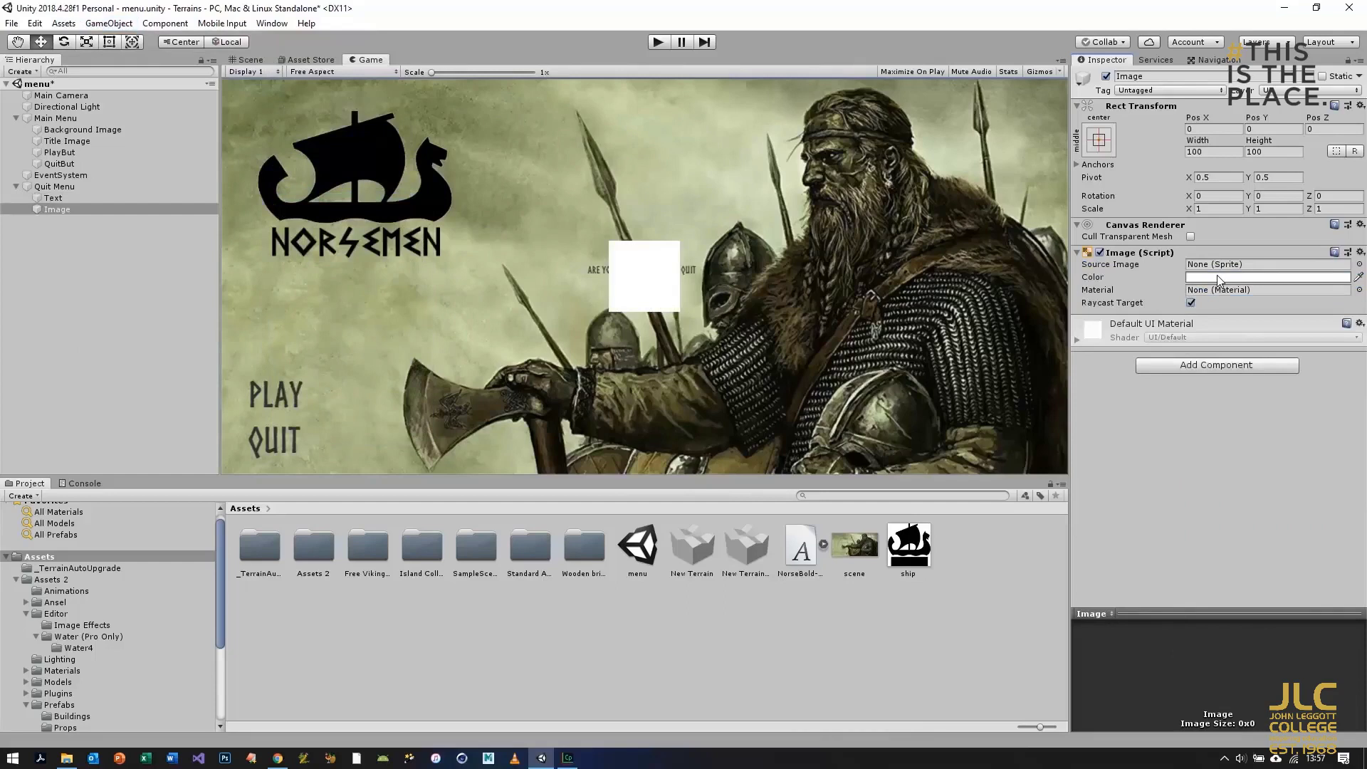
Step: Set the Quit Menu image's color to grey 807E7E with an alpha of 202
{"action": "left_click", "coordinate": [1217, 277]}
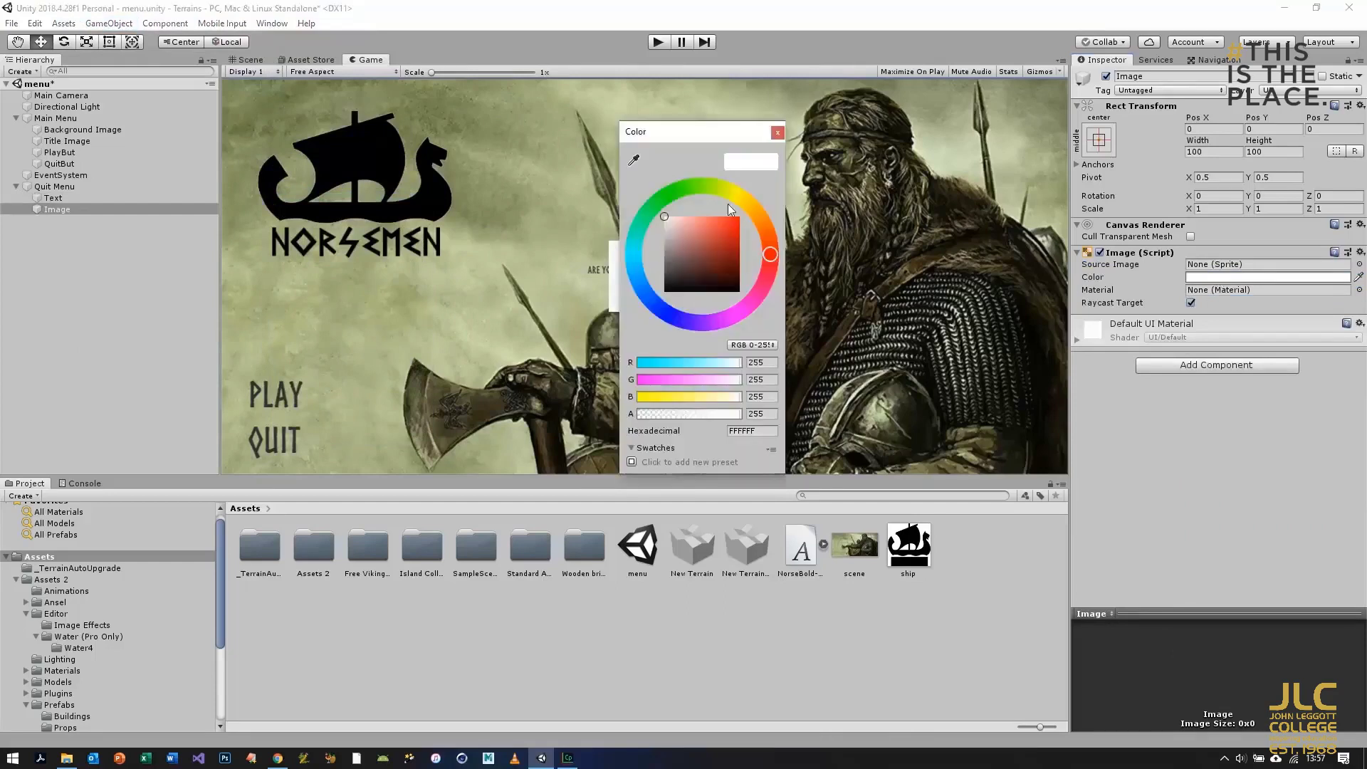
{"action": "mouse_move", "coordinate": [676, 245]}
{"action": "left_mouse_down"}
{"action": "mouse_move", "coordinate": [660, 238]}
{"action": "mouse_move", "coordinate": [667, 255]}
{"action": "left_mouse_up"}
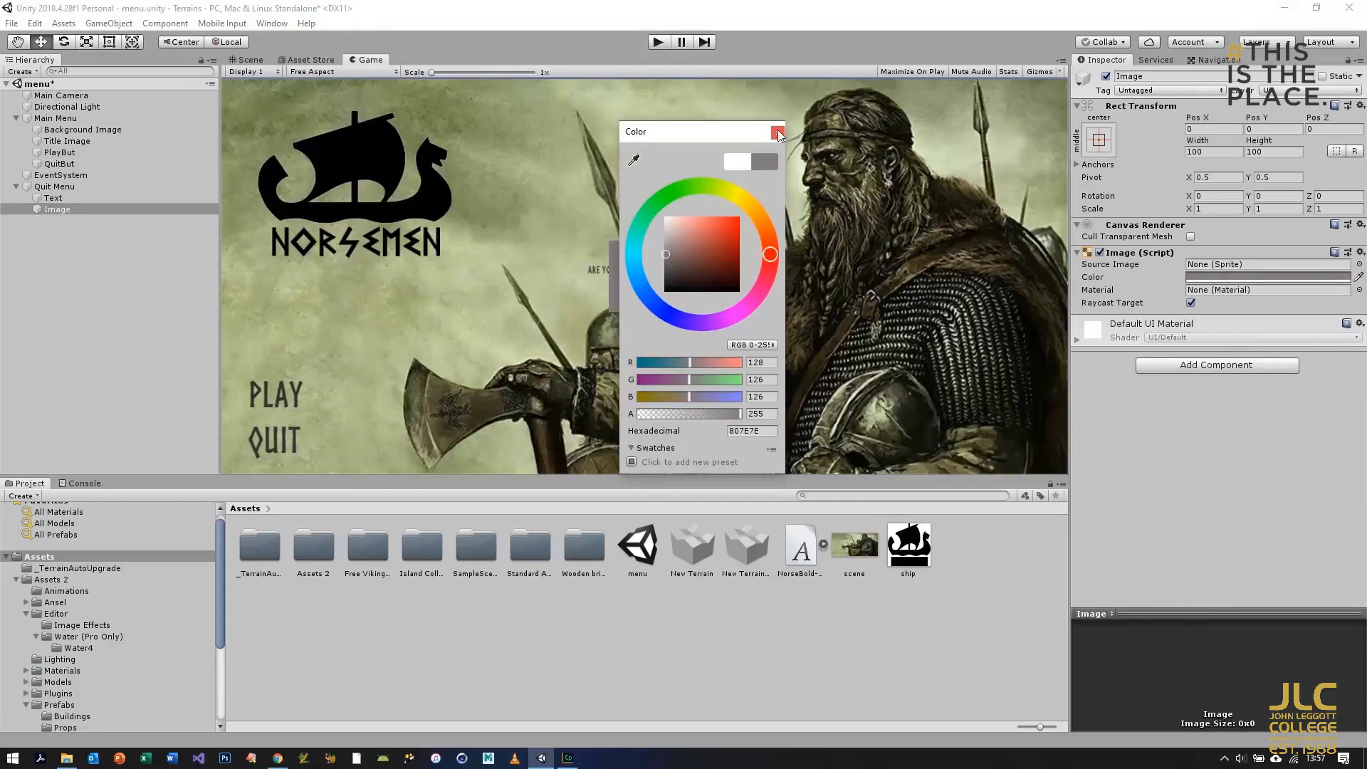
{"action": "left_click", "coordinate": [765, 348]}
{"action": "left_click", "coordinate": [779, 328]}
{"action": "left_click_drag", "start_coordinate": [739, 413], "coordinate": [709, 416]}
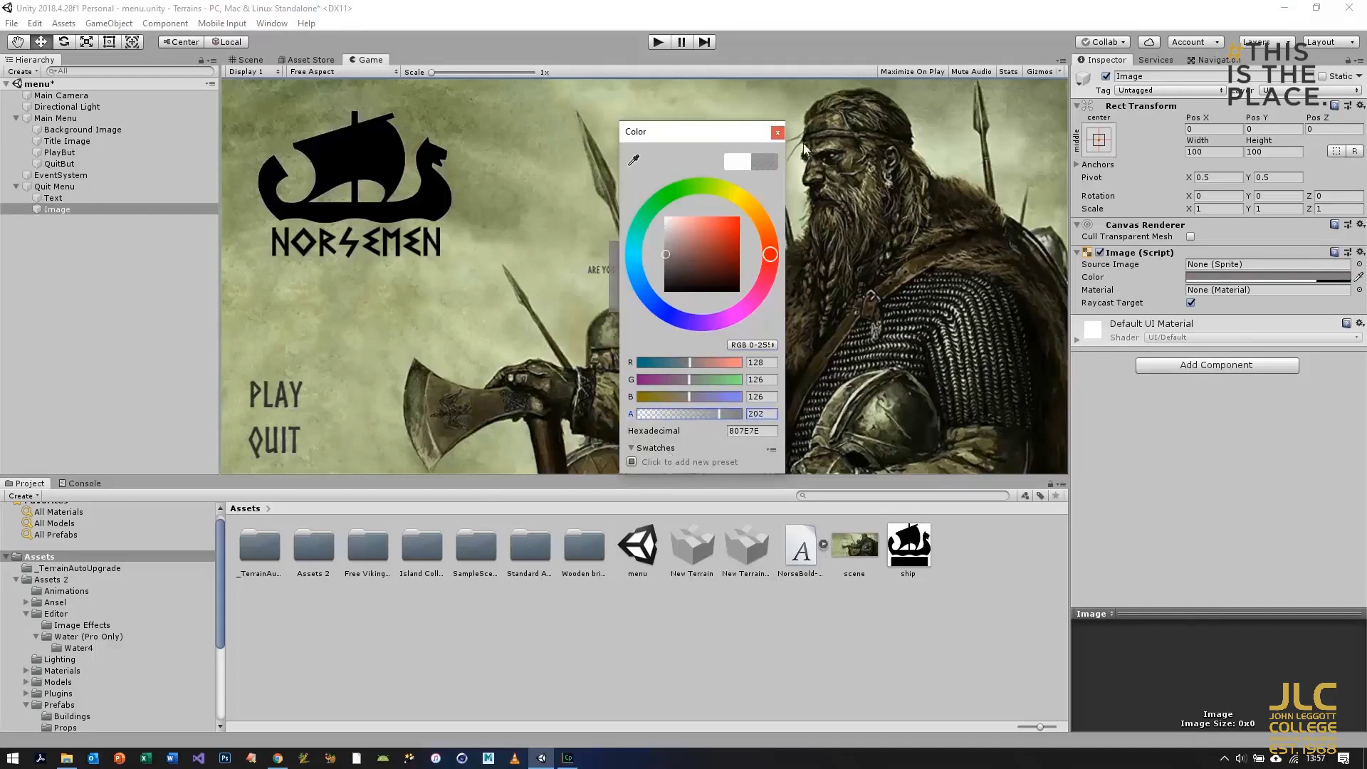
{"action": "left_click", "coordinate": [779, 131]}
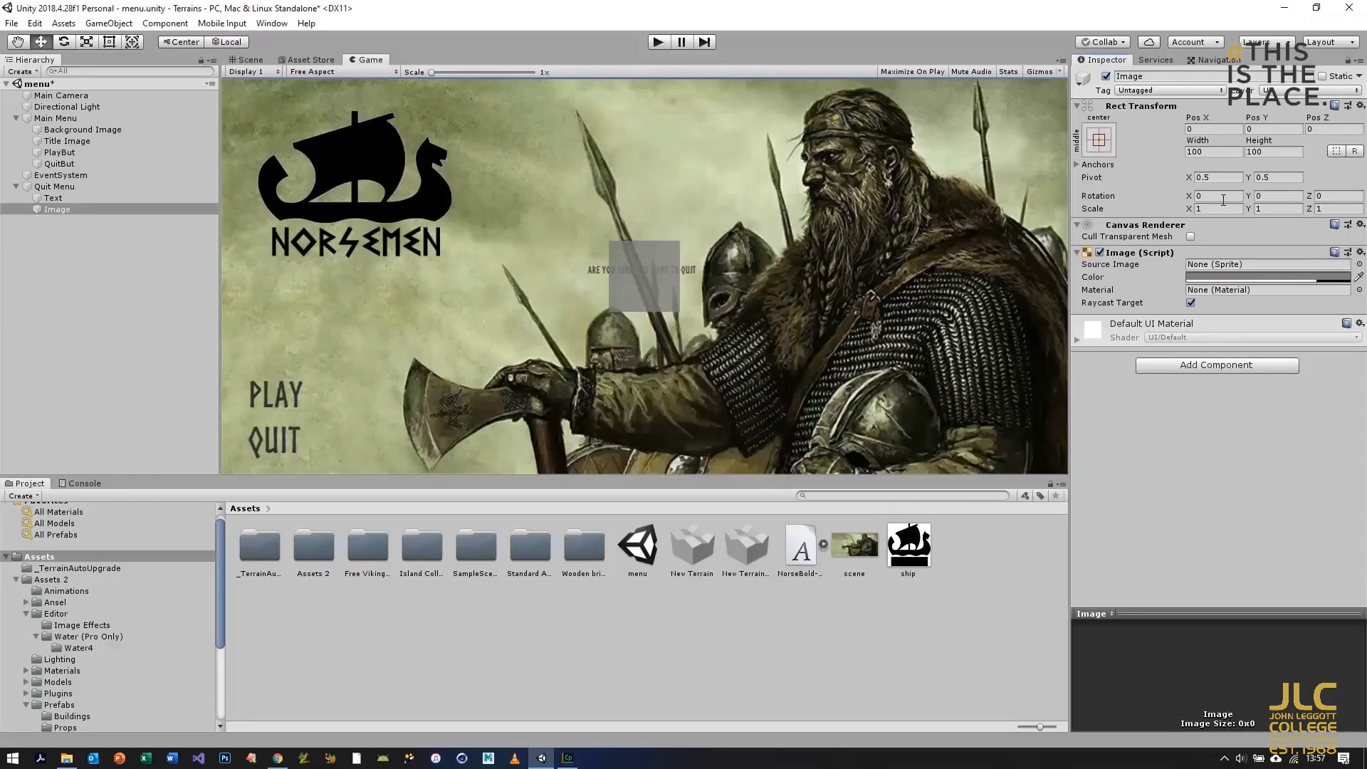
Step: Set the font size of the Quit Menu text to 50
{"action": "left_click", "coordinate": [52, 209]}
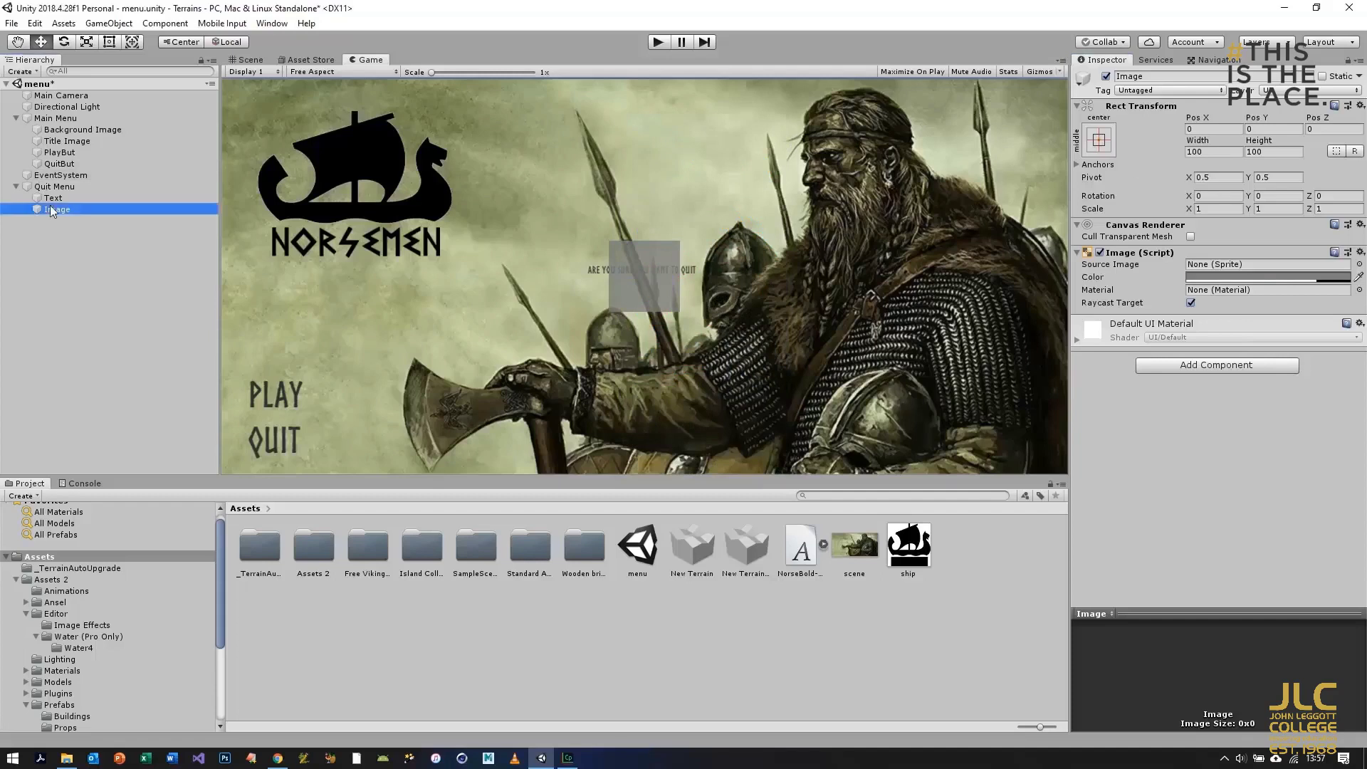
{"action": "left_click", "coordinate": [1224, 152]}
{"action": "left_click", "coordinate": [59, 198]}
{"action": "left_click", "coordinate": [1229, 345]}
{"action": "type", "text": "20"}
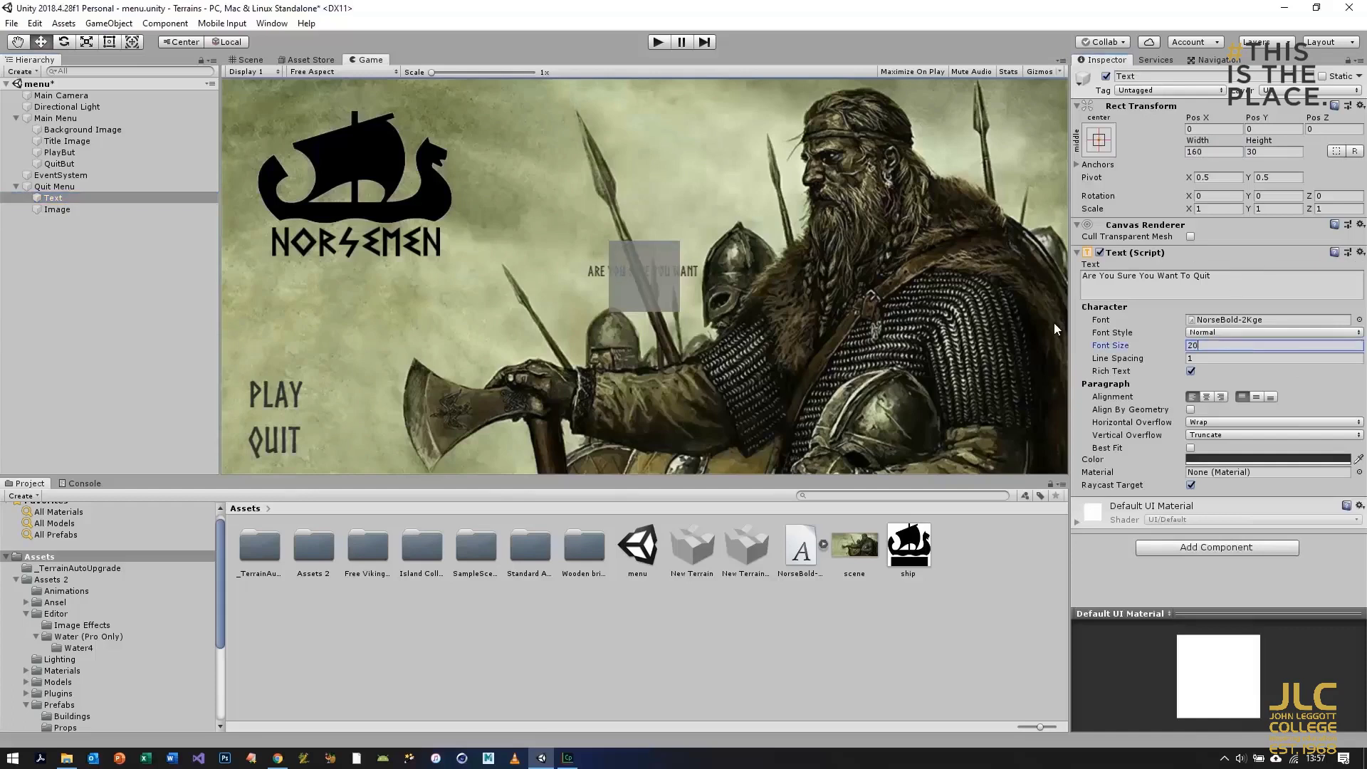
{"action": "key", "text": "BackSpace"}
{"action": "key", "text": "BackSpace"}
{"action": "type", "text": "50"}
Step: Set both the vertical and horizontal overflow of the Quit Menu text to Overflow
{"action": "left_click", "coordinate": [1246, 434]}
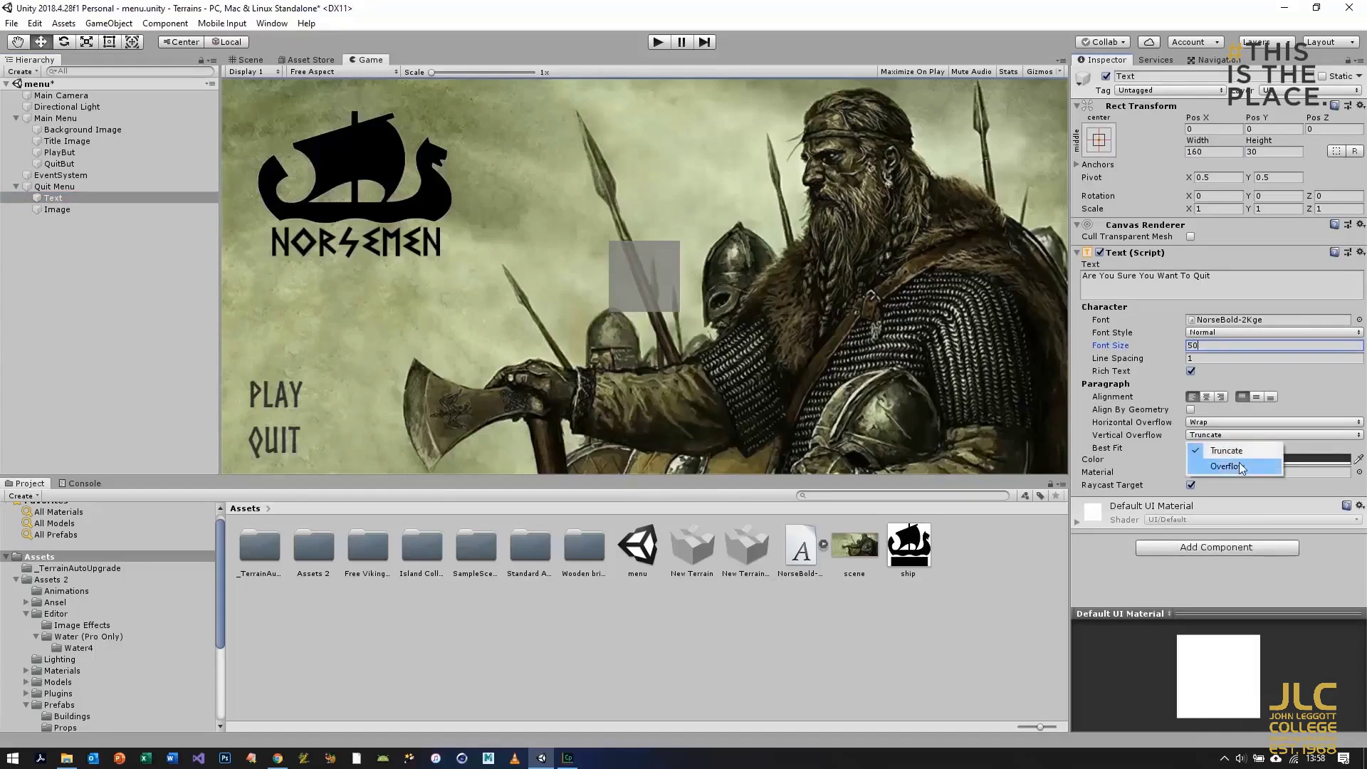
{"action": "left_click", "coordinate": [1227, 465]}
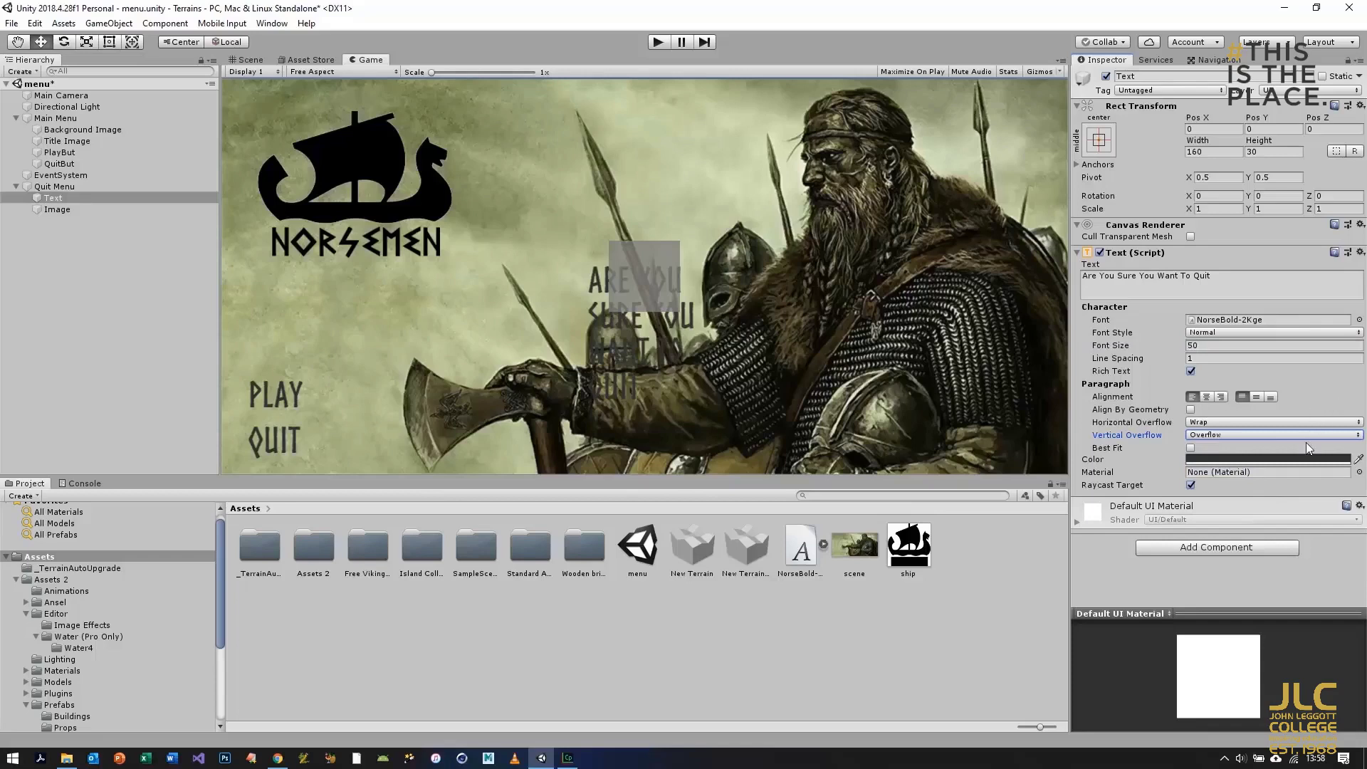
{"action": "left_click", "coordinate": [1213, 421]}
{"action": "left_click", "coordinate": [1214, 449]}
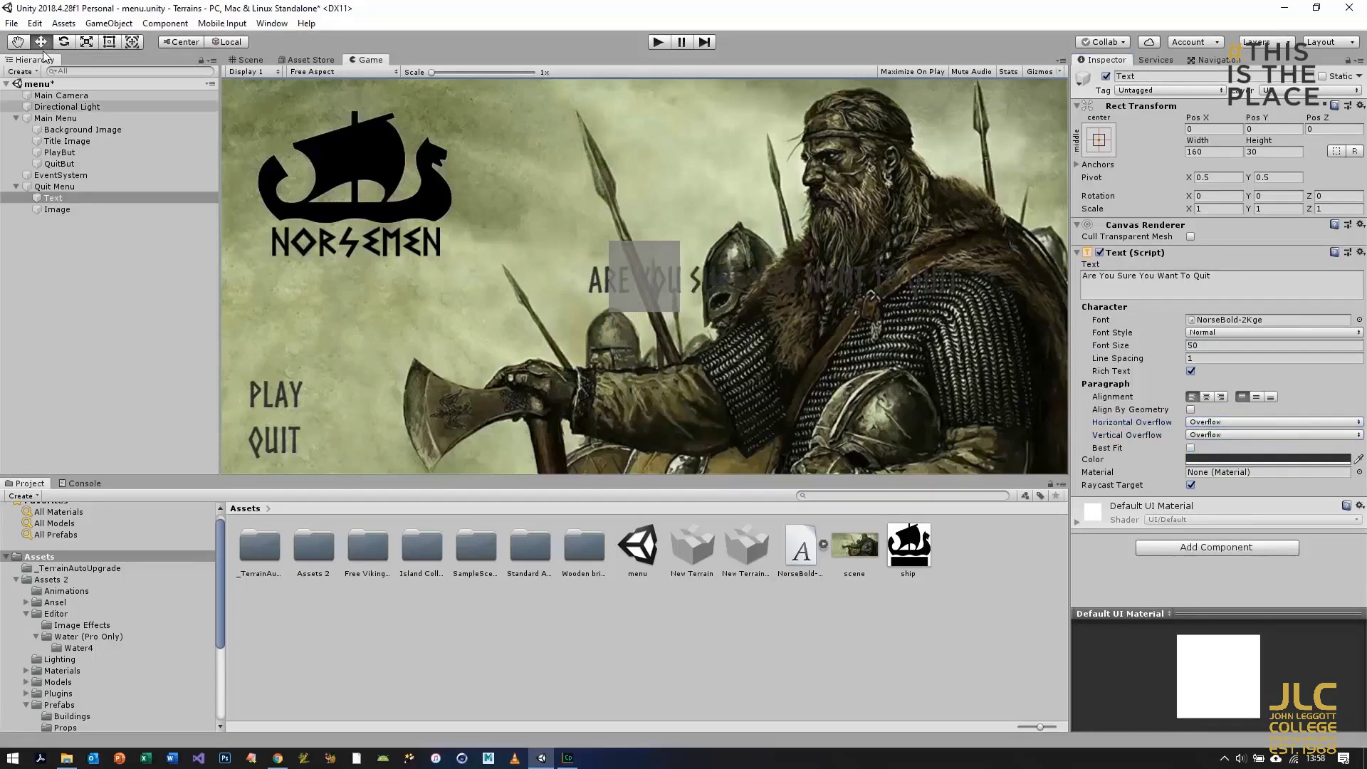
Step: Move the Quit Menu text along its X axis in the scene to about Pos X -165 and view it in the game view
{"action": "left_click", "coordinate": [249, 61]}
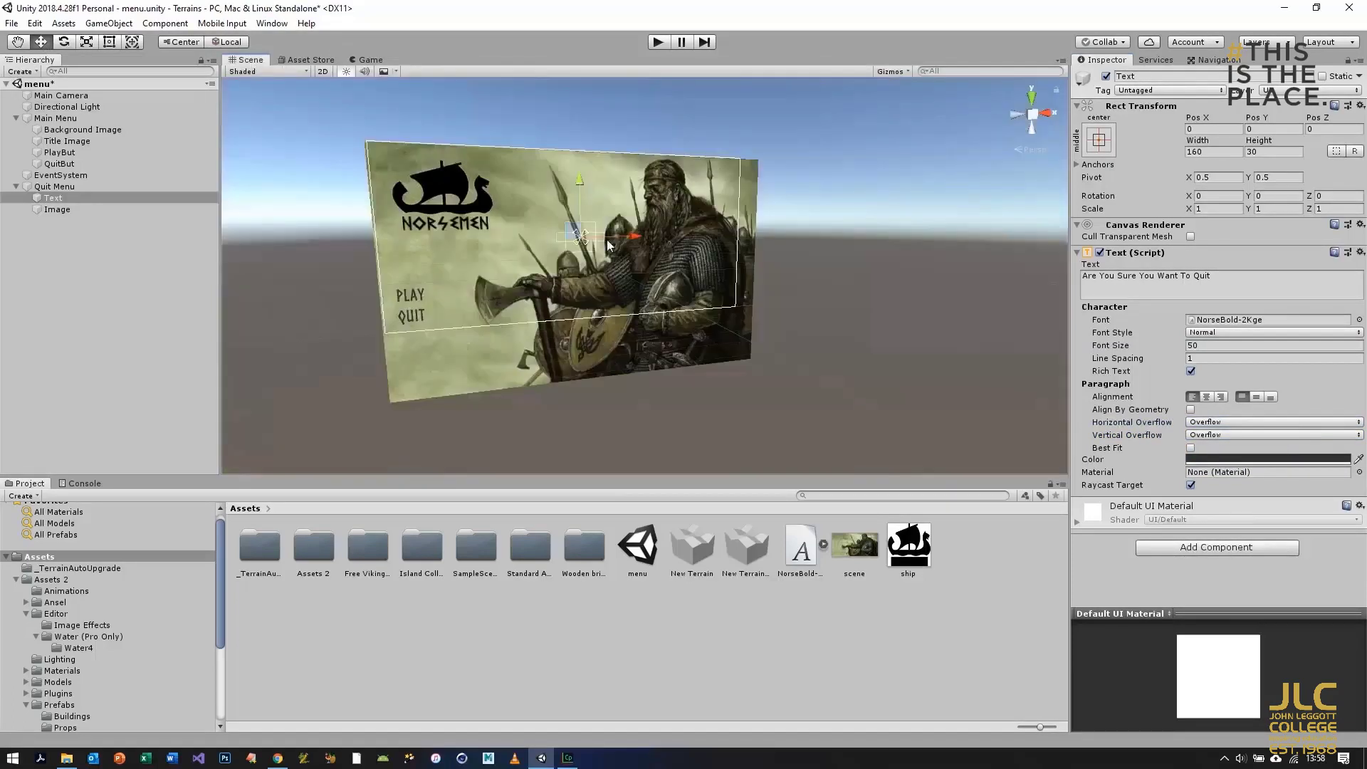
{"action": "left_click_drag", "start_coordinate": [634, 233], "coordinate": [584, 232]}
{"action": "left_click", "coordinate": [371, 61]}
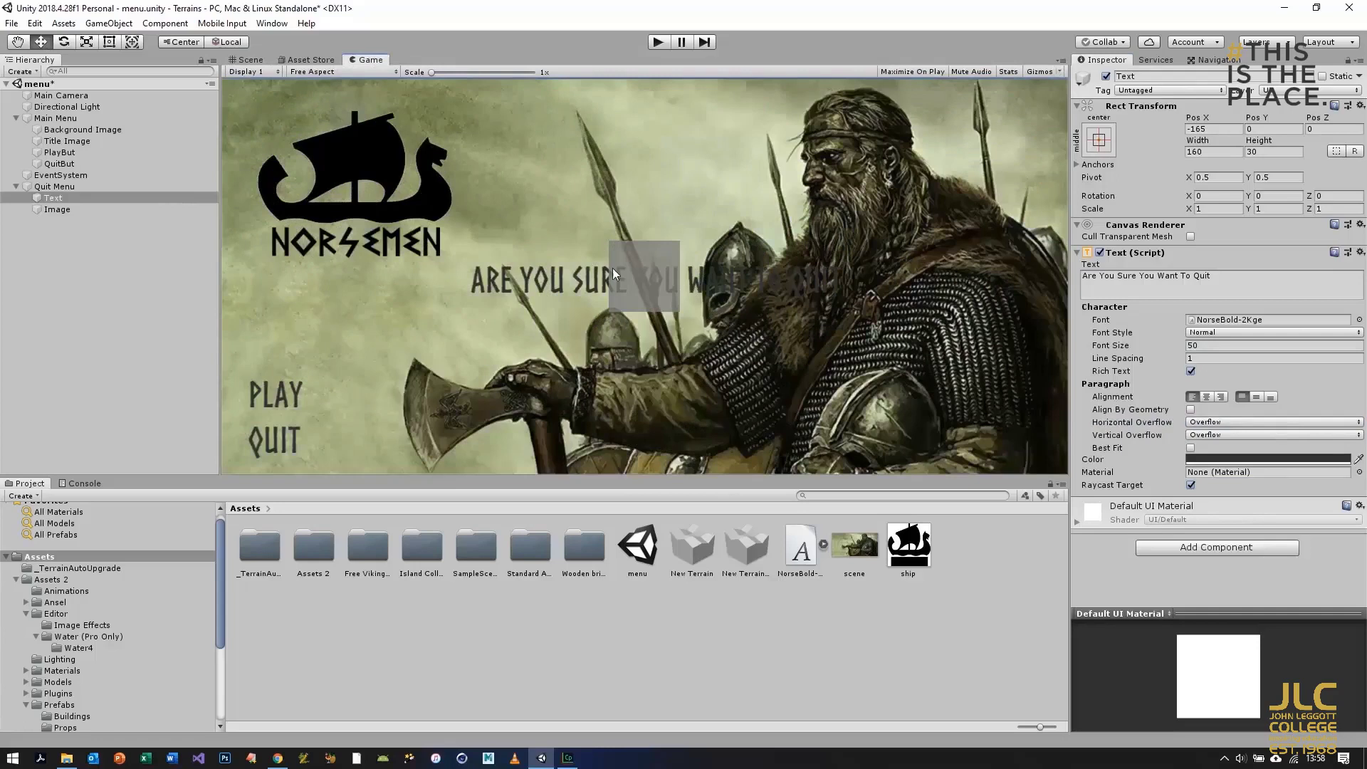
Step: Set the Quit Menu image's width to 700
{"action": "left_click", "coordinate": [59, 209]}
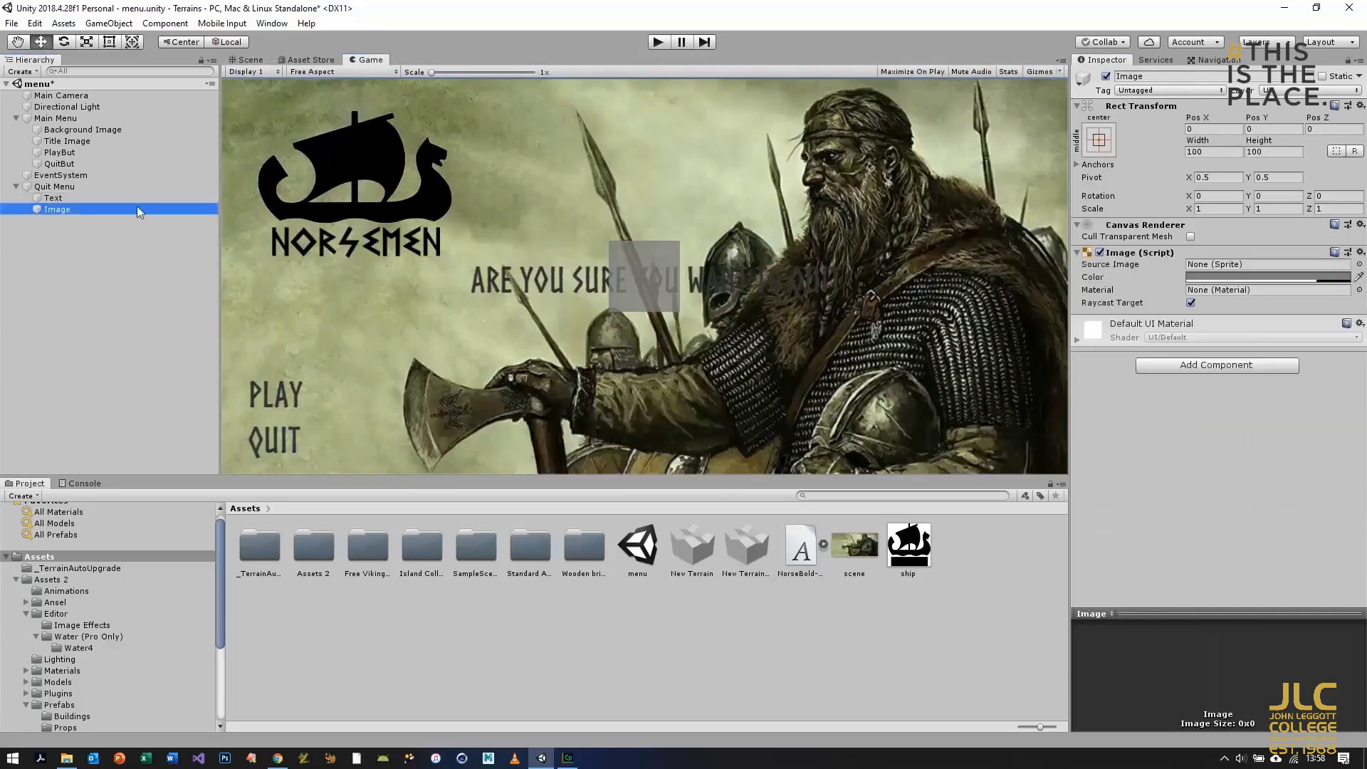
{"action": "left_click", "coordinate": [1214, 150]}
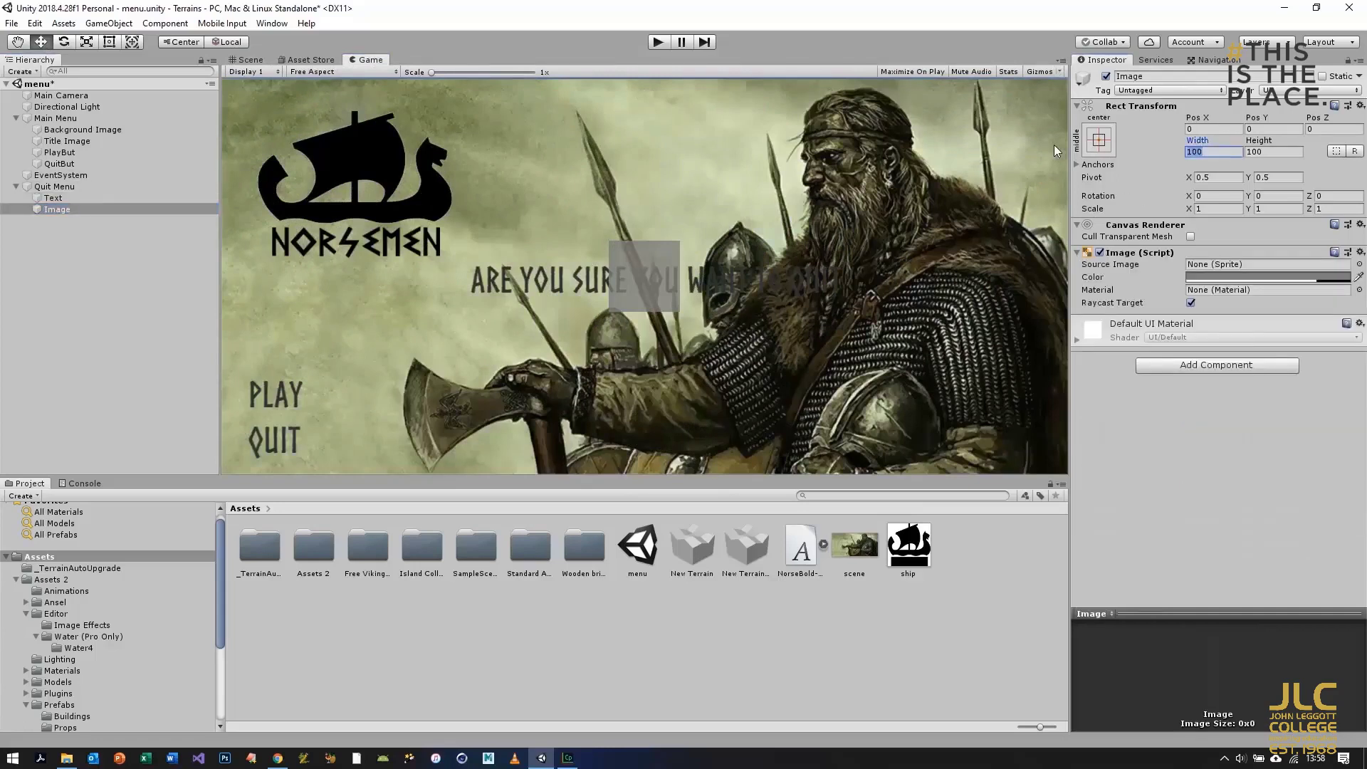
{"action": "type", "text": "2"}
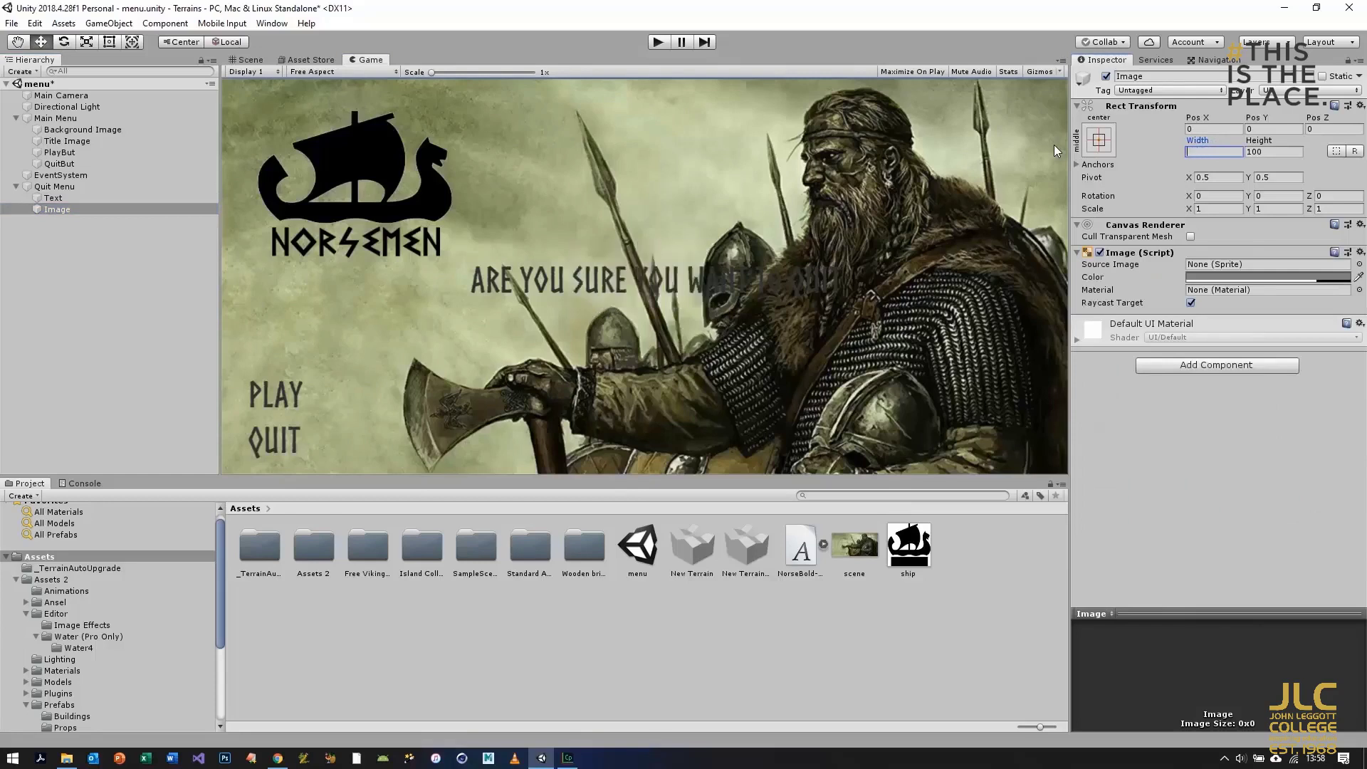
{"action": "type", "text": "00"}
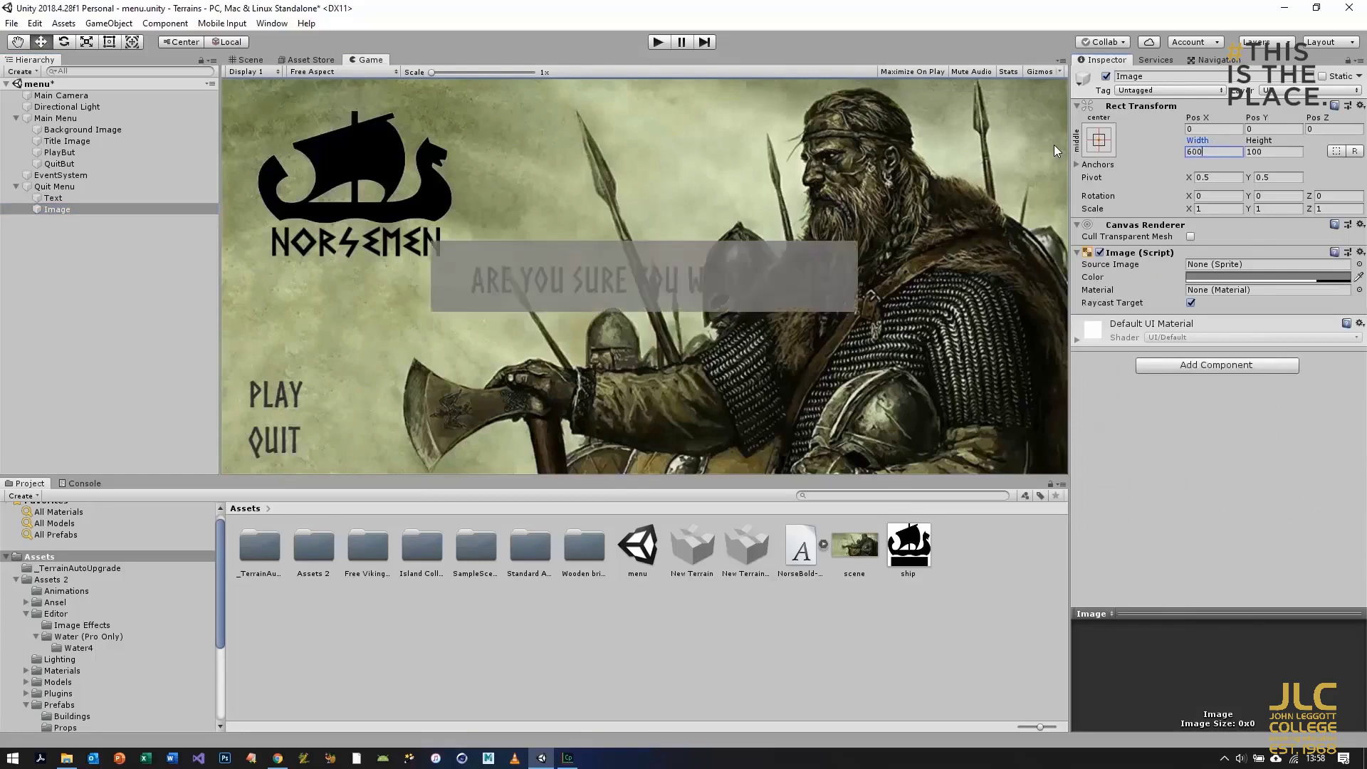
{"action": "key", "text": "BackSpace"}
{"action": "key", "text": "BackSpace"}
{"action": "key", "text": "BackSpace"}
{"action": "type", "text": "700"}
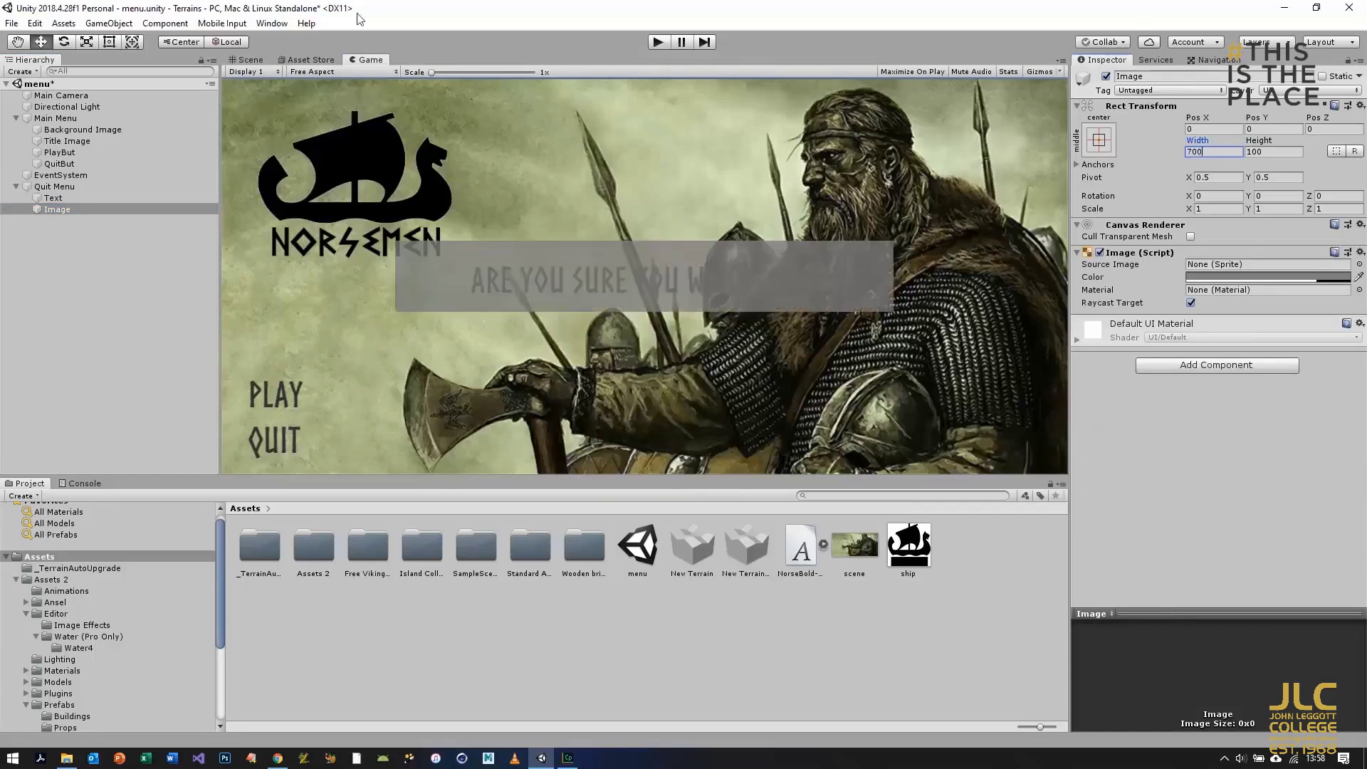
Step: Set the color of the Quit Menu text to white (FFFFFF)
{"action": "left_click", "coordinate": [54, 198]}
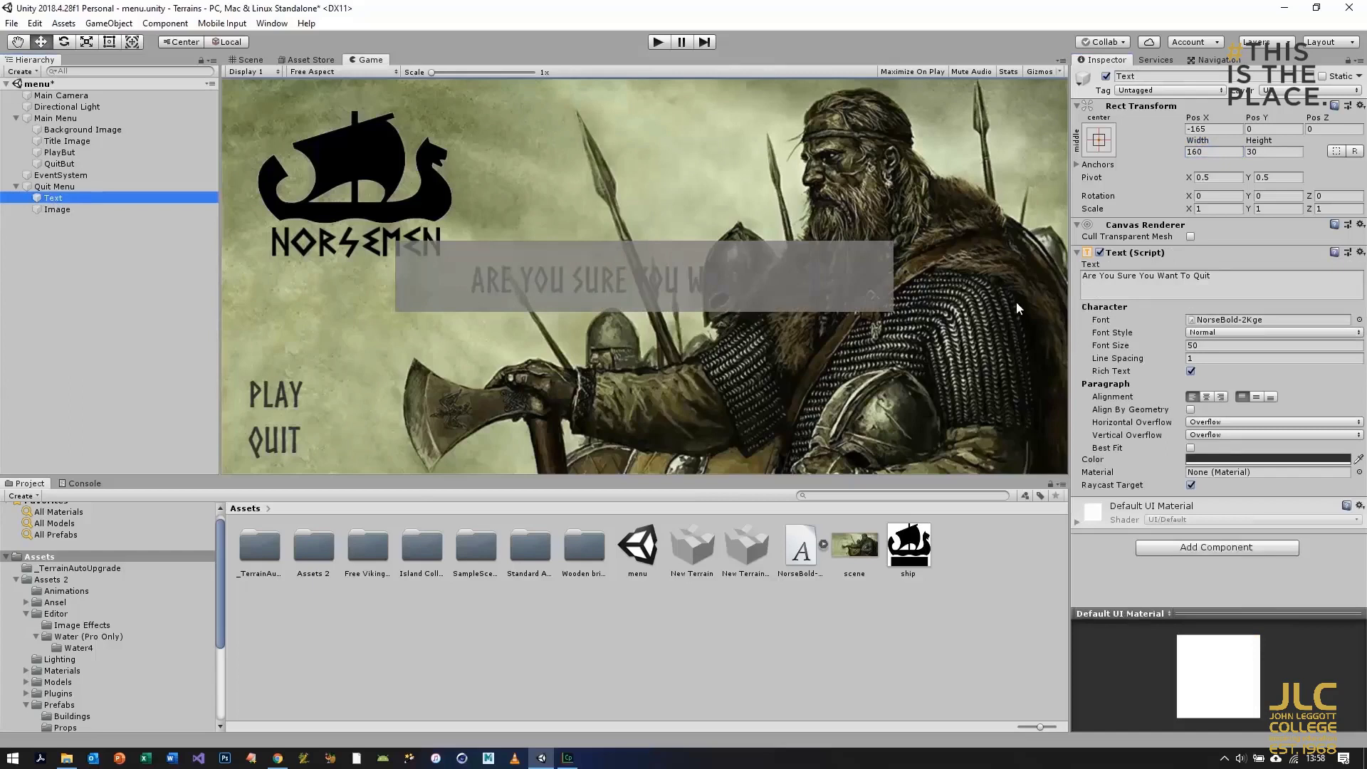
{"action": "left_click", "coordinate": [1214, 459]}
{"action": "left_click_drag", "start_coordinate": [662, 224], "coordinate": [641, 214]}
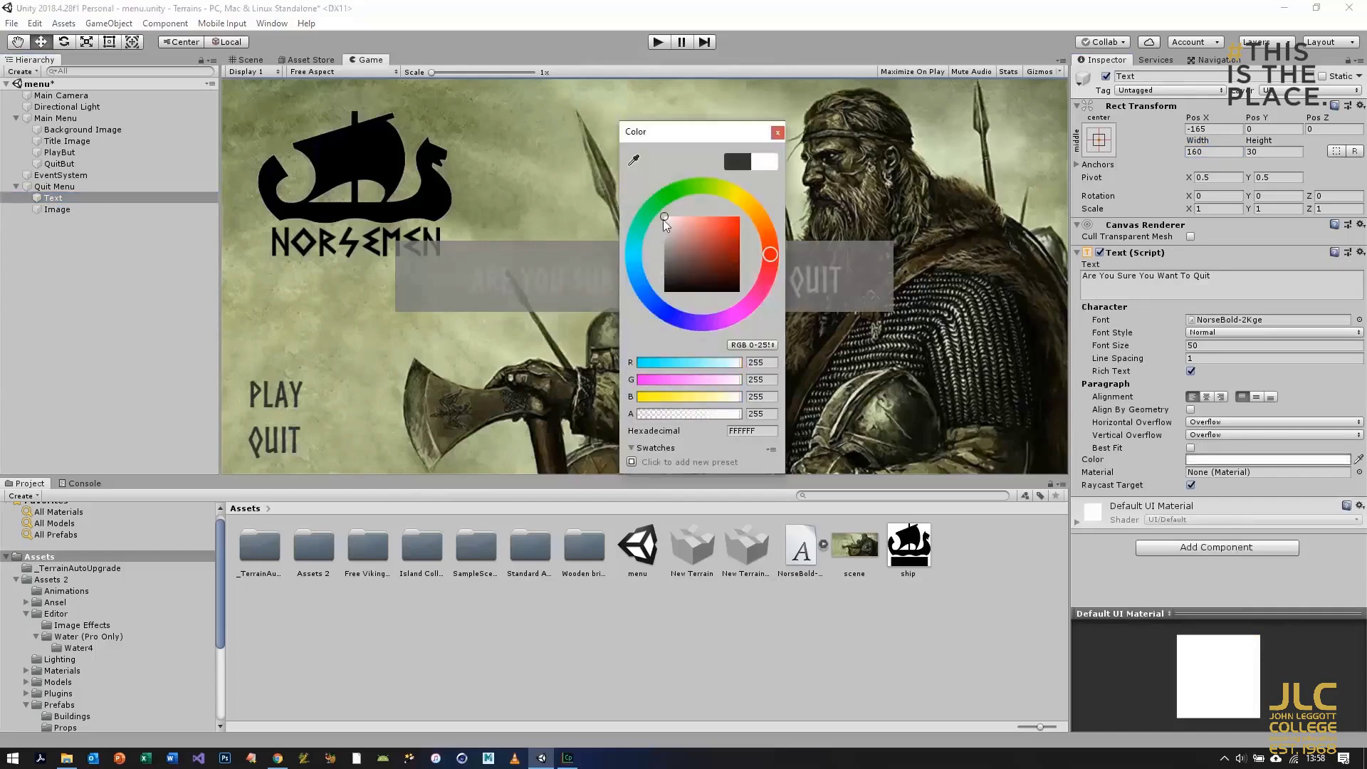
{"action": "left_click", "coordinate": [777, 132]}
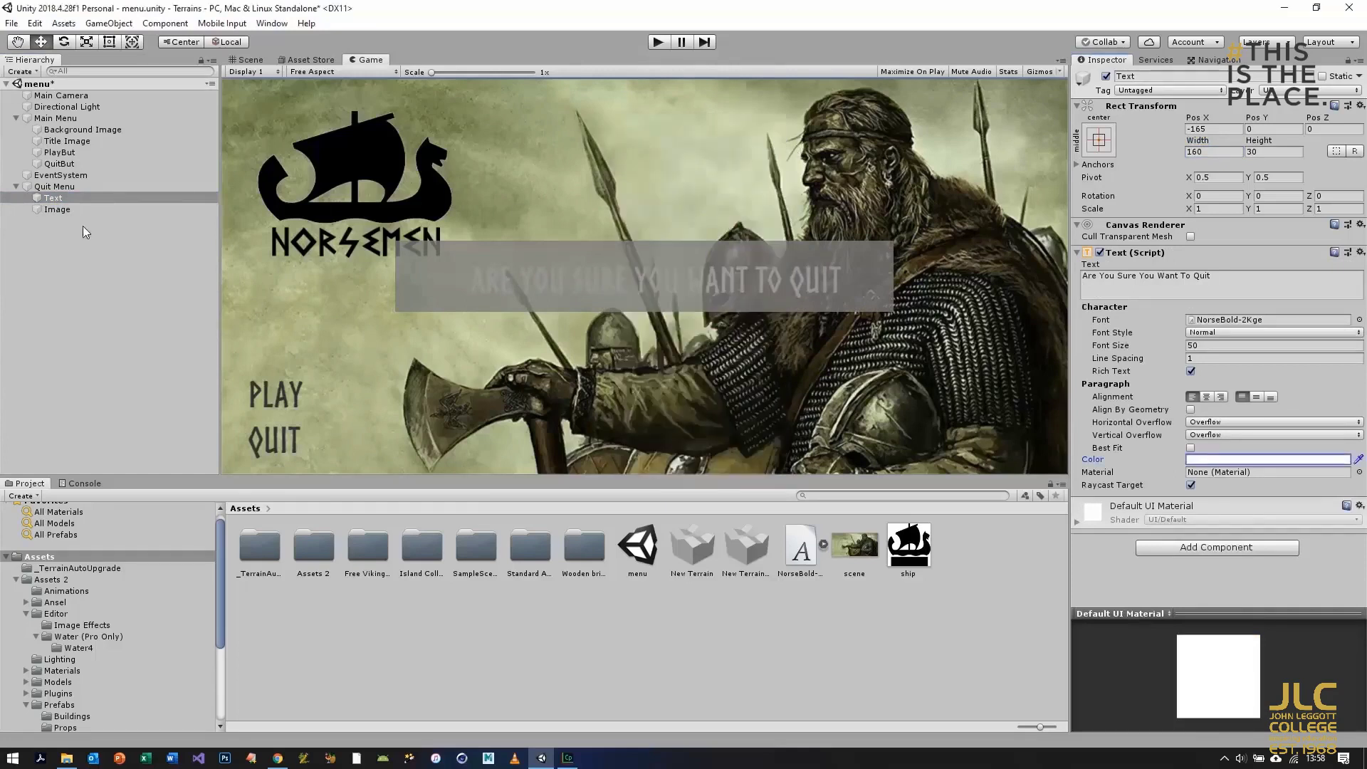
Step: Reorder the Quit Menu children so that Image comes before Text and is drawn behind it
{"action": "left_click", "coordinate": [45, 205]}
{"action": "left_click_drag", "start_coordinate": [46, 205], "coordinate": [58, 192]}
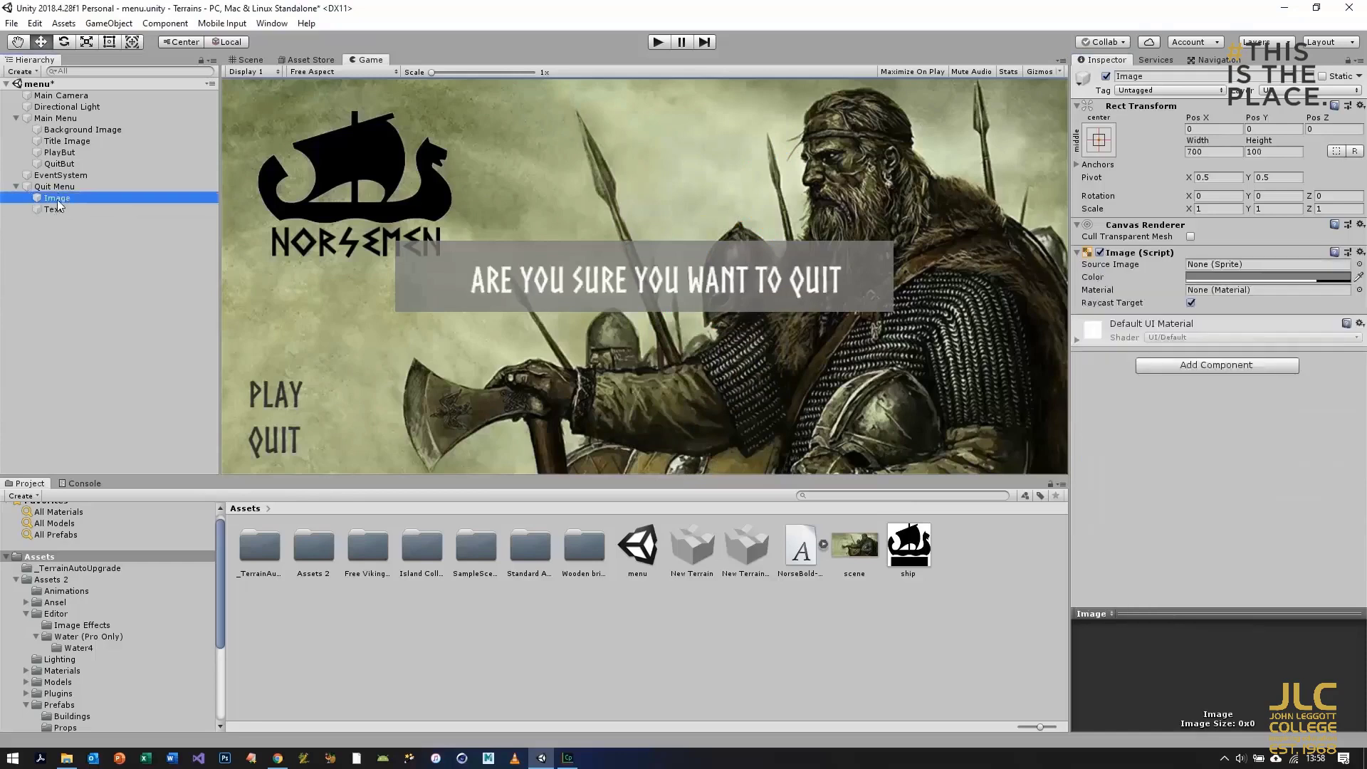
Step: Rename the Quit Menu's Text object as Are You Sure
{"action": "left_click", "coordinate": [57, 208]}
{"action": "right_click", "coordinate": [57, 209]}
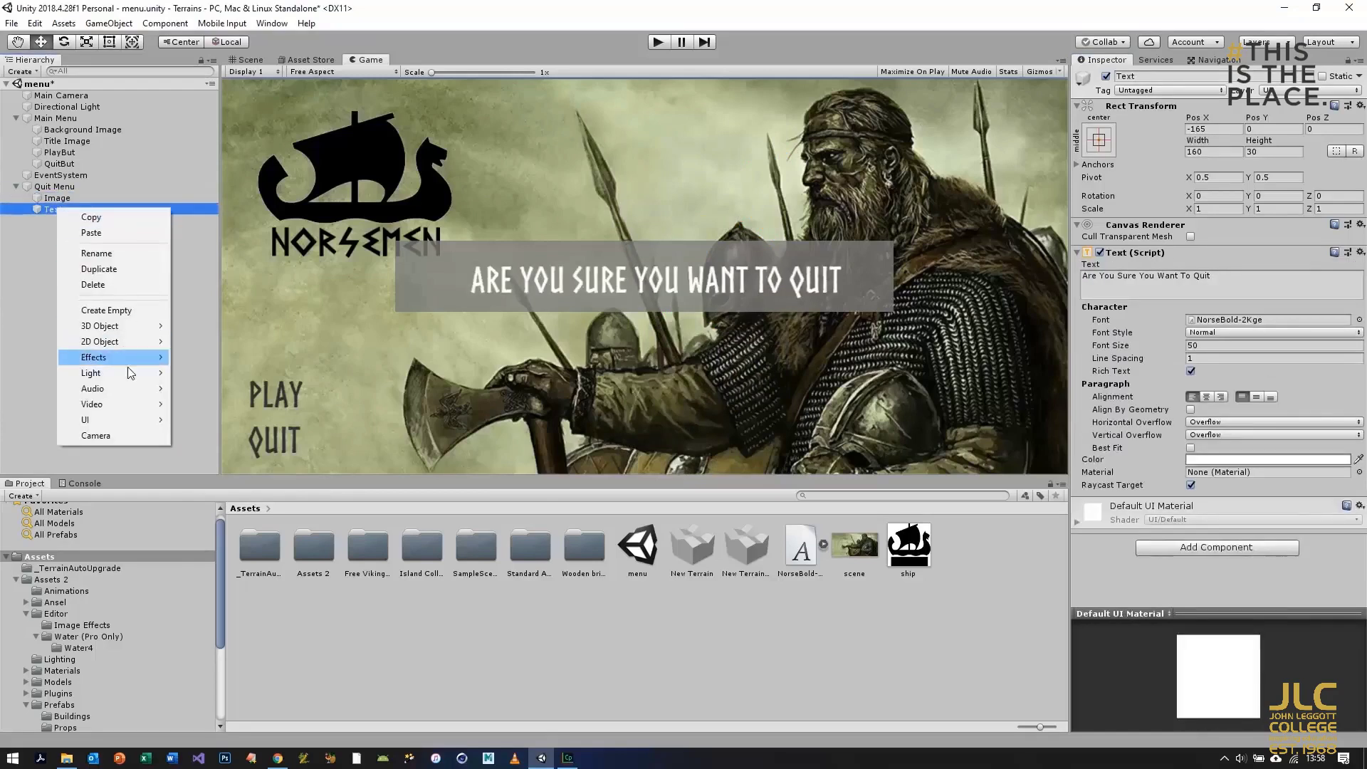
{"action": "left_click", "coordinate": [96, 253]}
{"action": "type", "text": "Are You Sure"}
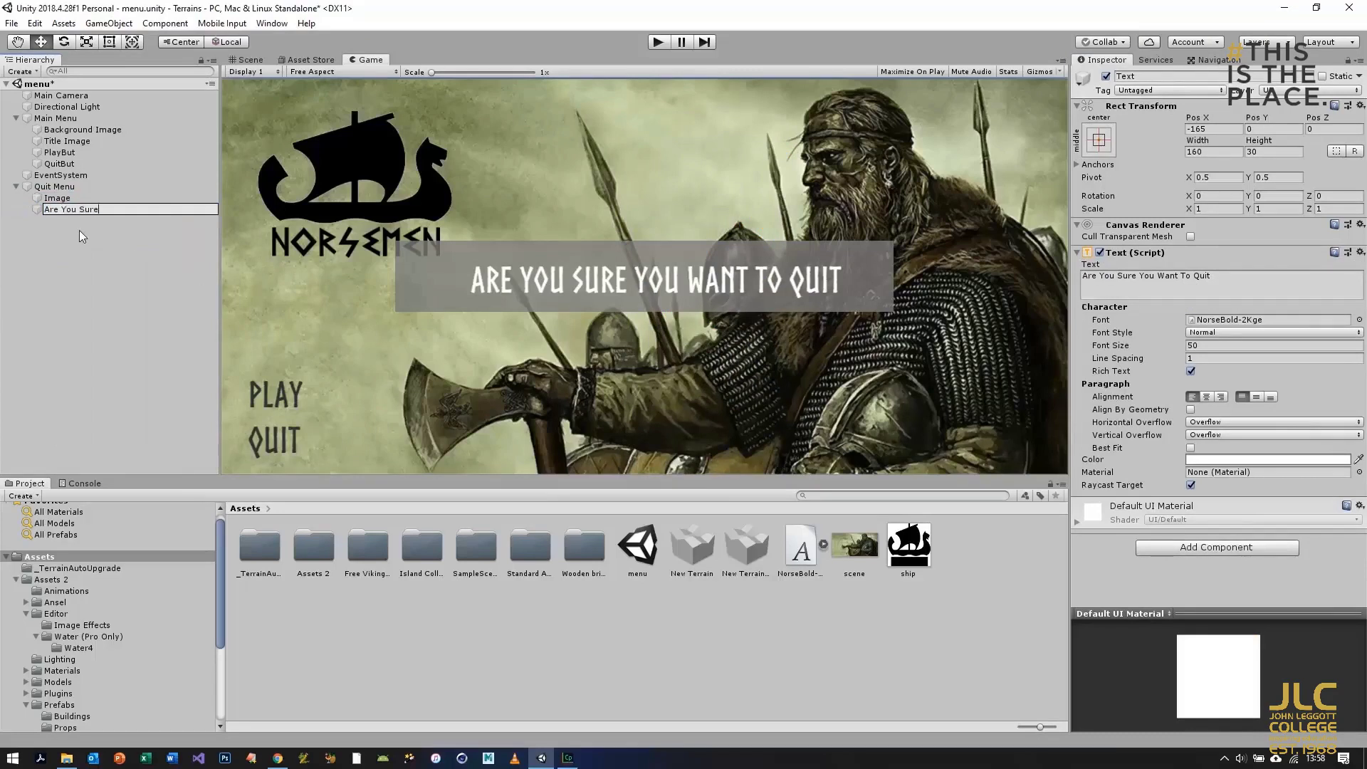
{"action": "left_click", "coordinate": [56, 188]}
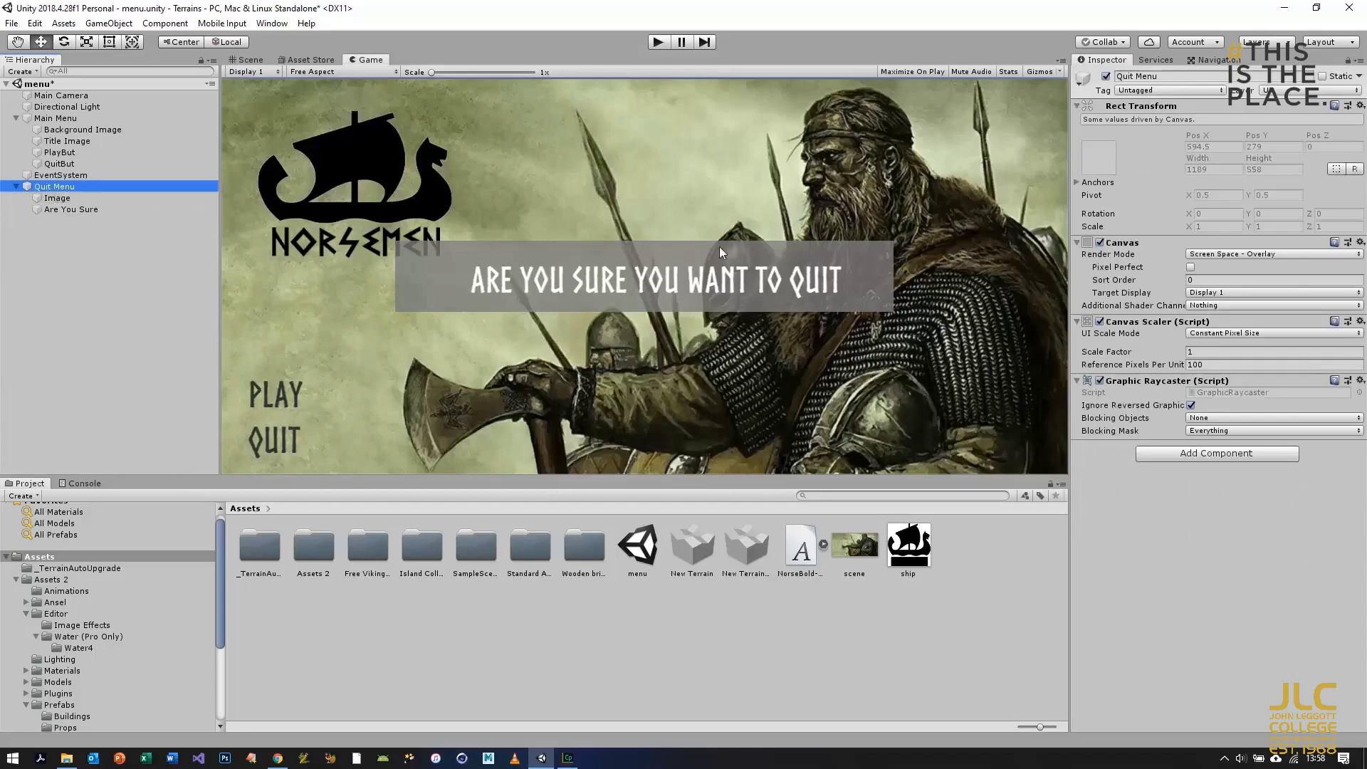
Step: Set the Quit Menu image's height to 200 and move it down in the scene to about Pos Y -43
{"action": "left_click", "coordinate": [50, 199]}
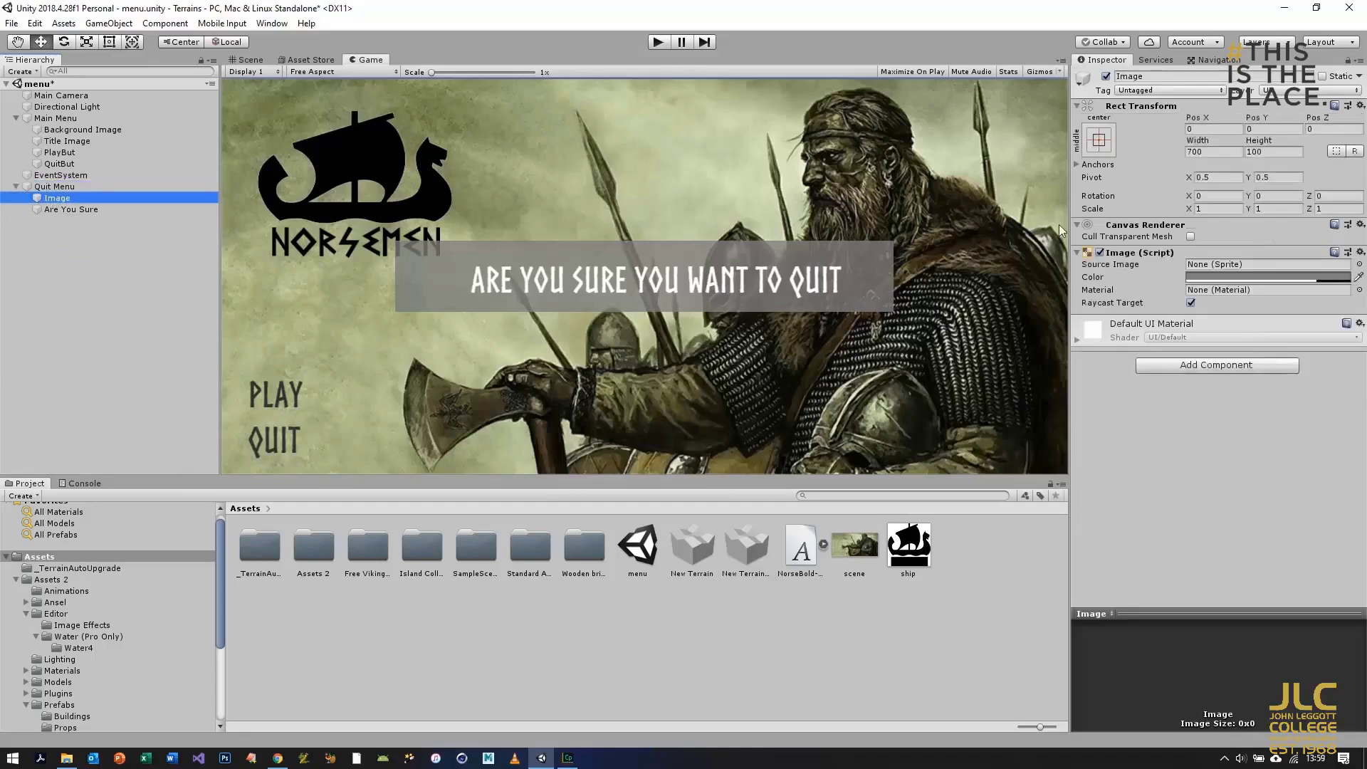
{"action": "left_click", "coordinate": [1274, 152]}
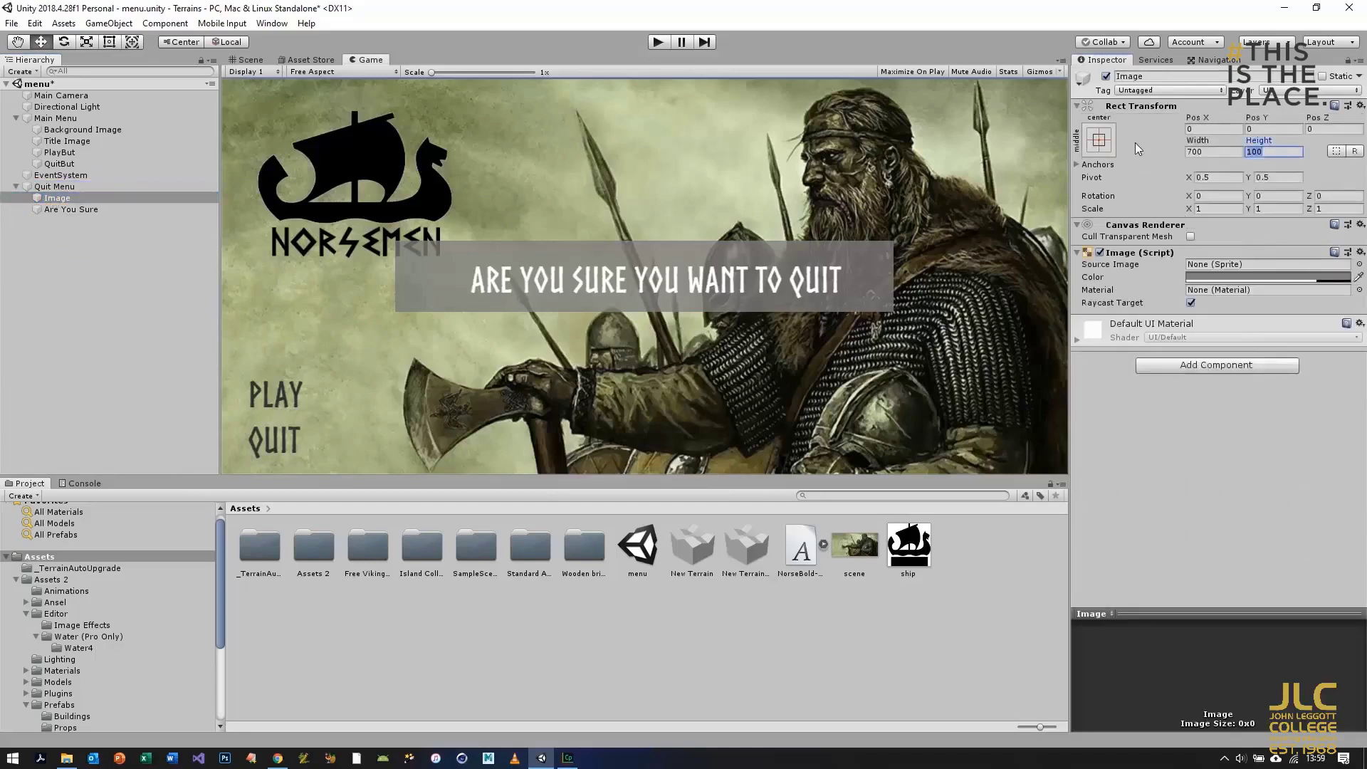
{"action": "type", "text": "200"}
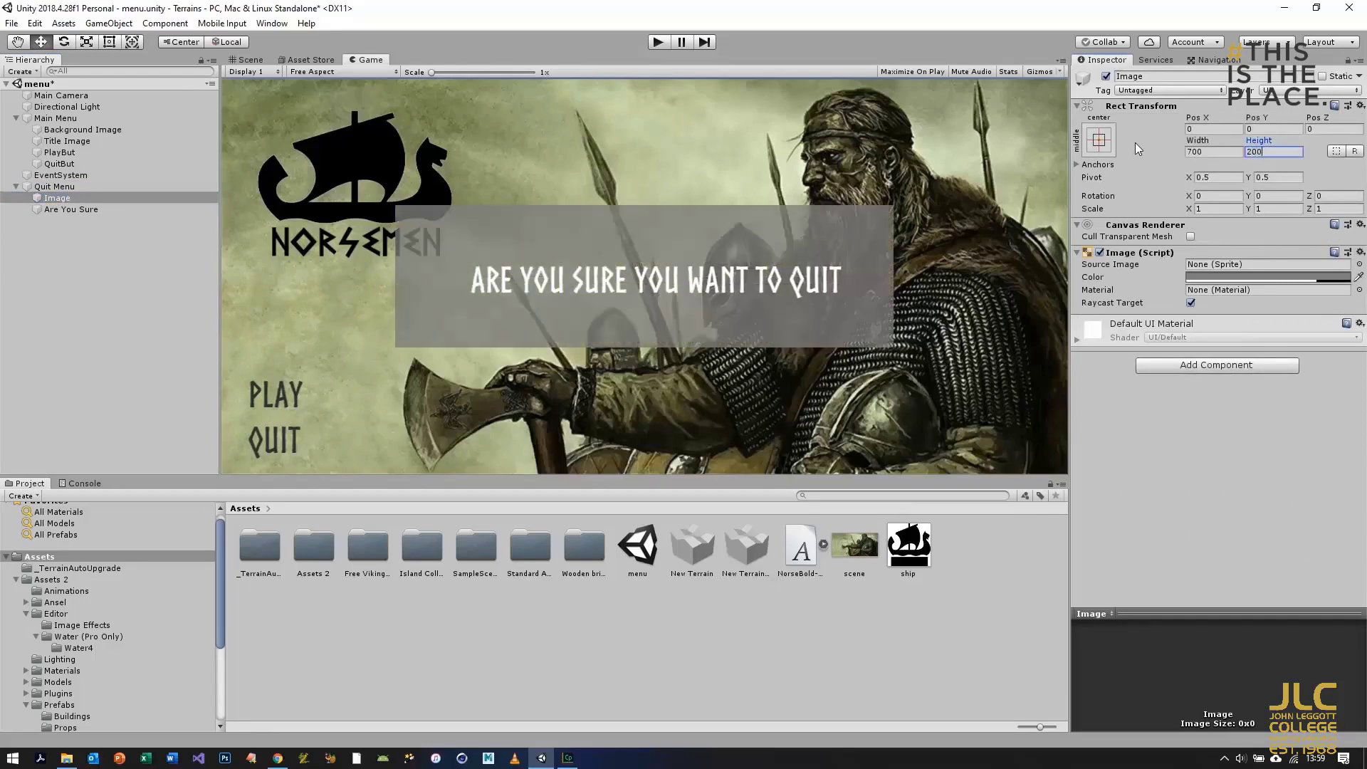
{"action": "left_click", "coordinate": [246, 60]}
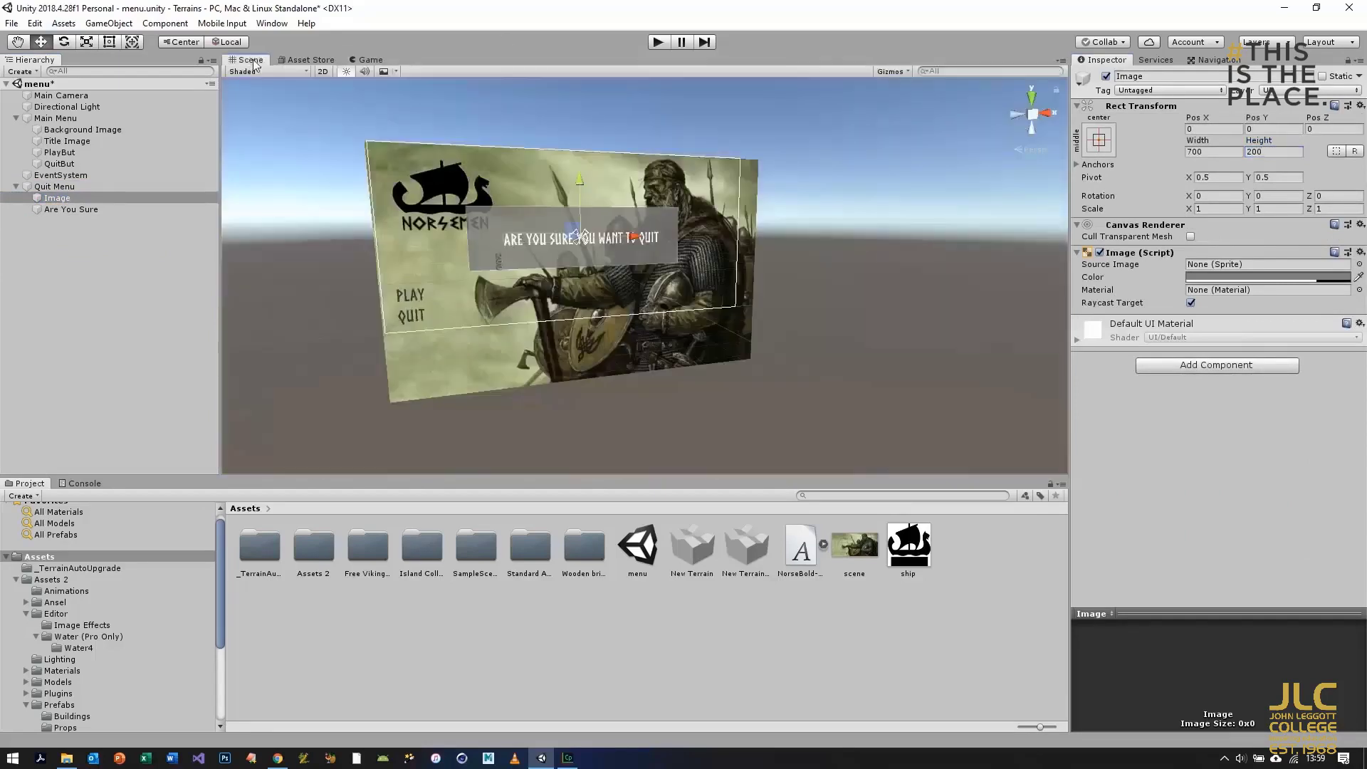
{"action": "left_click_drag", "start_coordinate": [582, 181], "coordinate": [579, 194]}
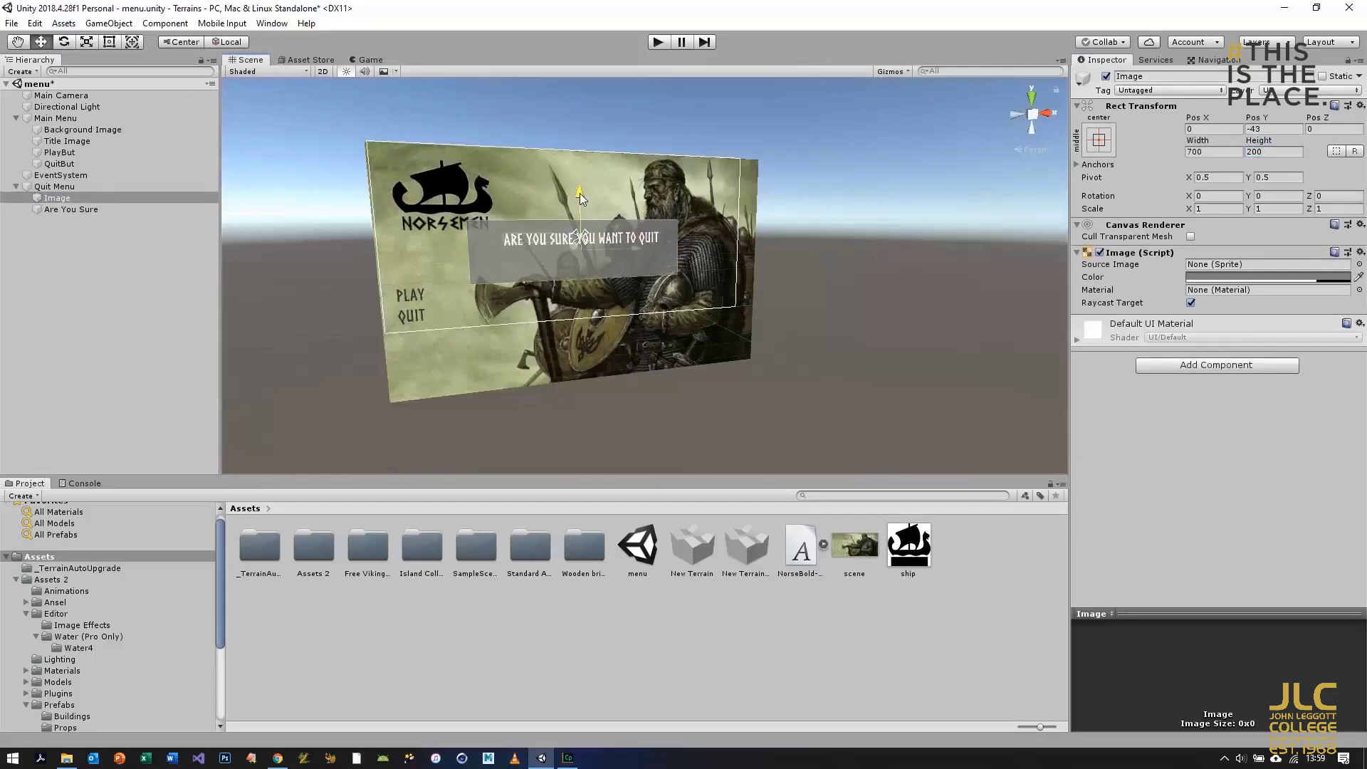
{"action": "left_click", "coordinate": [367, 60]}
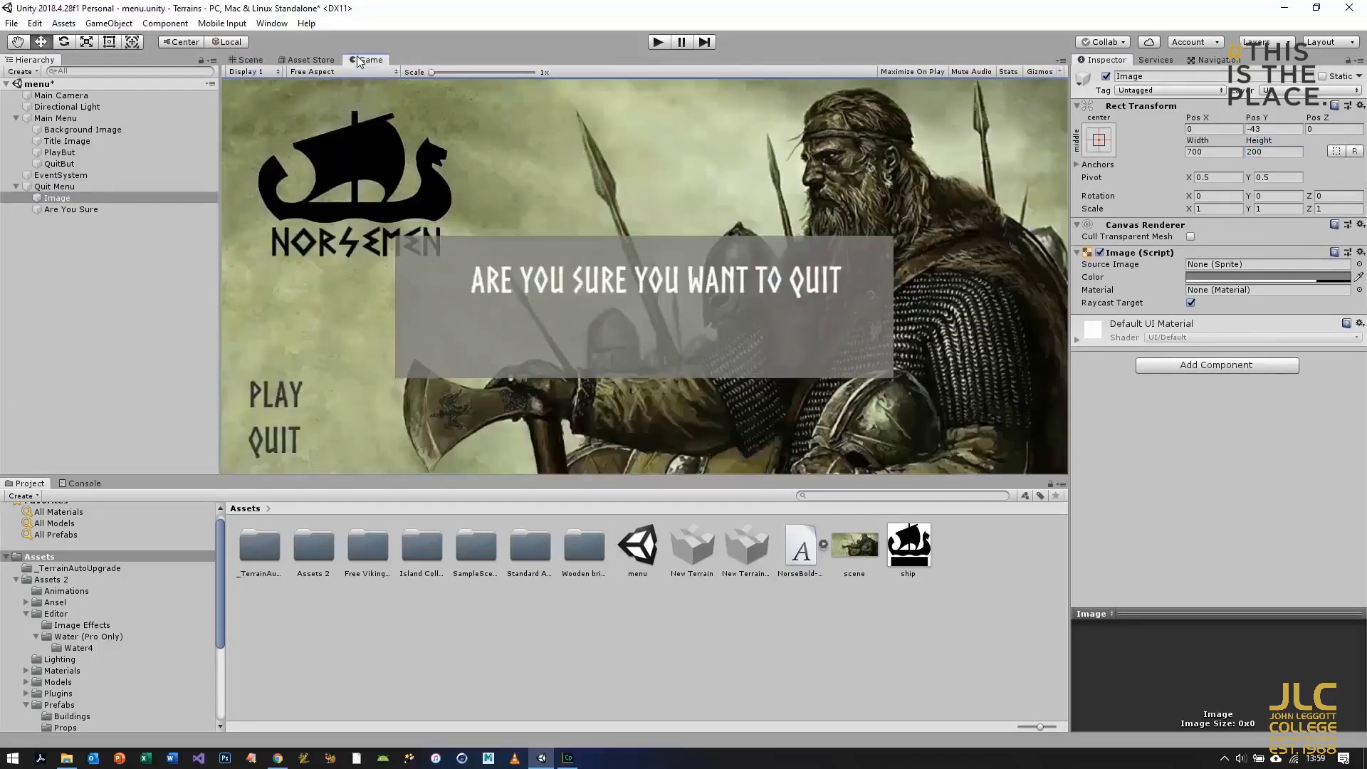
Step: Duplicate PlayBut, place the copy under Quit Menu below Are You Sure, and rename it Yes
{"action": "left_click", "coordinate": [57, 153]}
{"action": "right_click", "coordinate": [63, 158]}
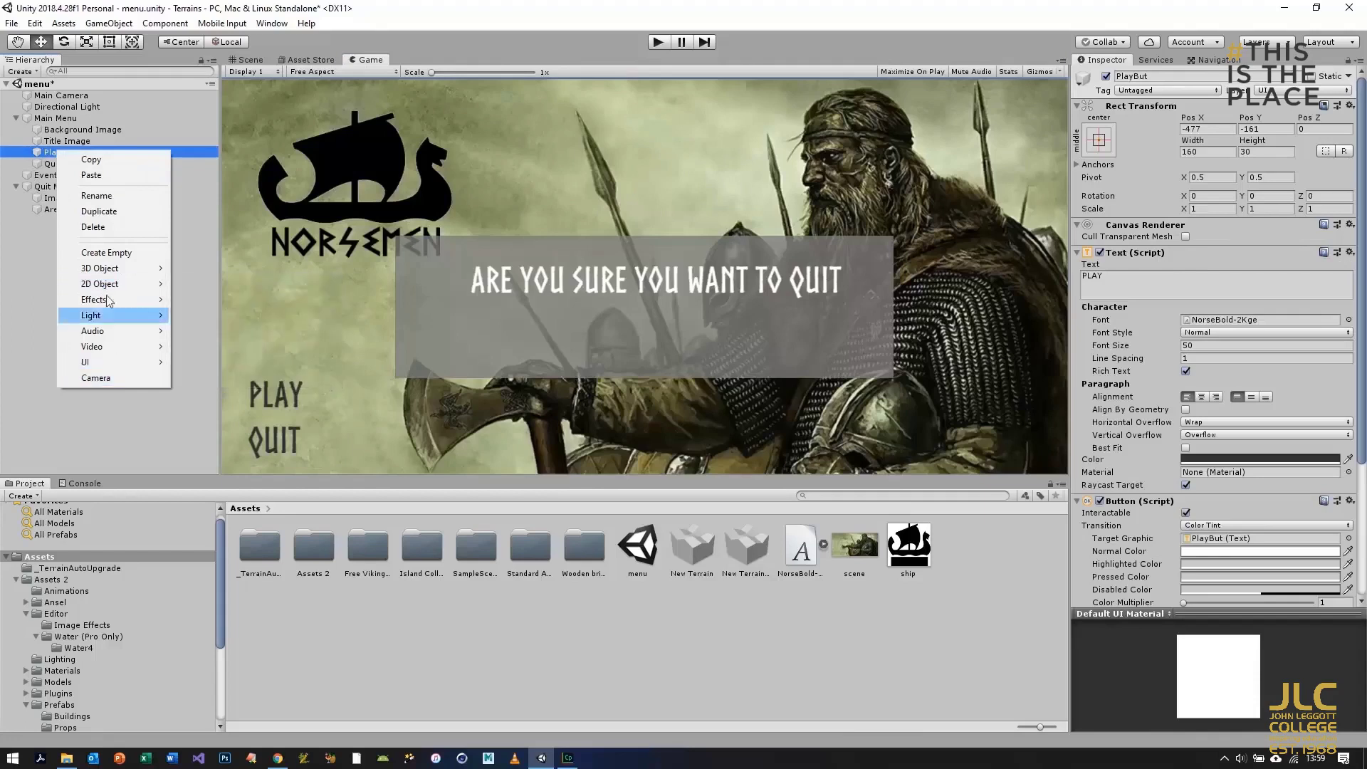
{"action": "left_click", "coordinate": [107, 213]}
{"action": "left_click_drag", "start_coordinate": [72, 178], "coordinate": [70, 224]}
{"action": "right_click", "coordinate": [69, 223]}
{"action": "left_click", "coordinate": [117, 268]}
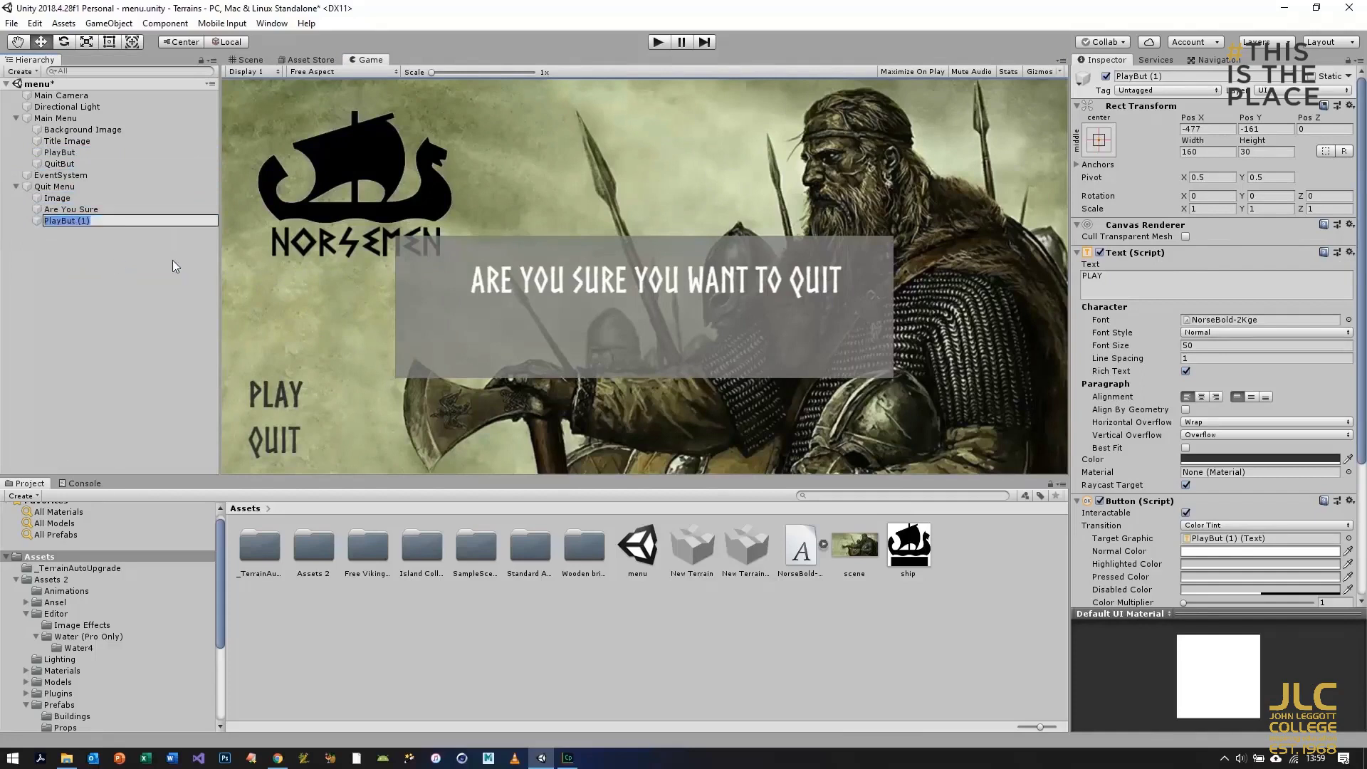
{"action": "type", "text": "Yes"}
{"action": "key", "text": "Return"}
Step: Change the Yes button's text to YES and its text color to near white
{"action": "left_click", "coordinate": [1122, 278]}
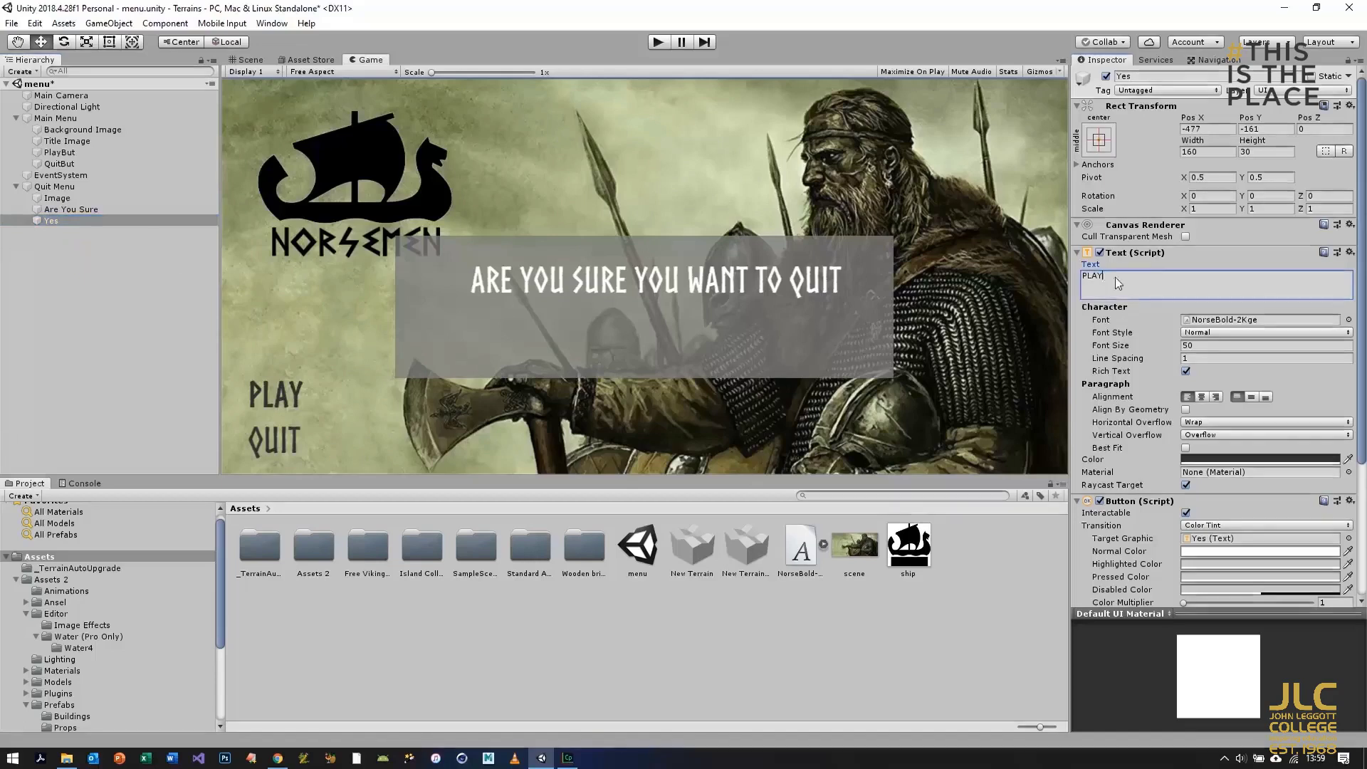
{"action": "type", "text": "YES"}
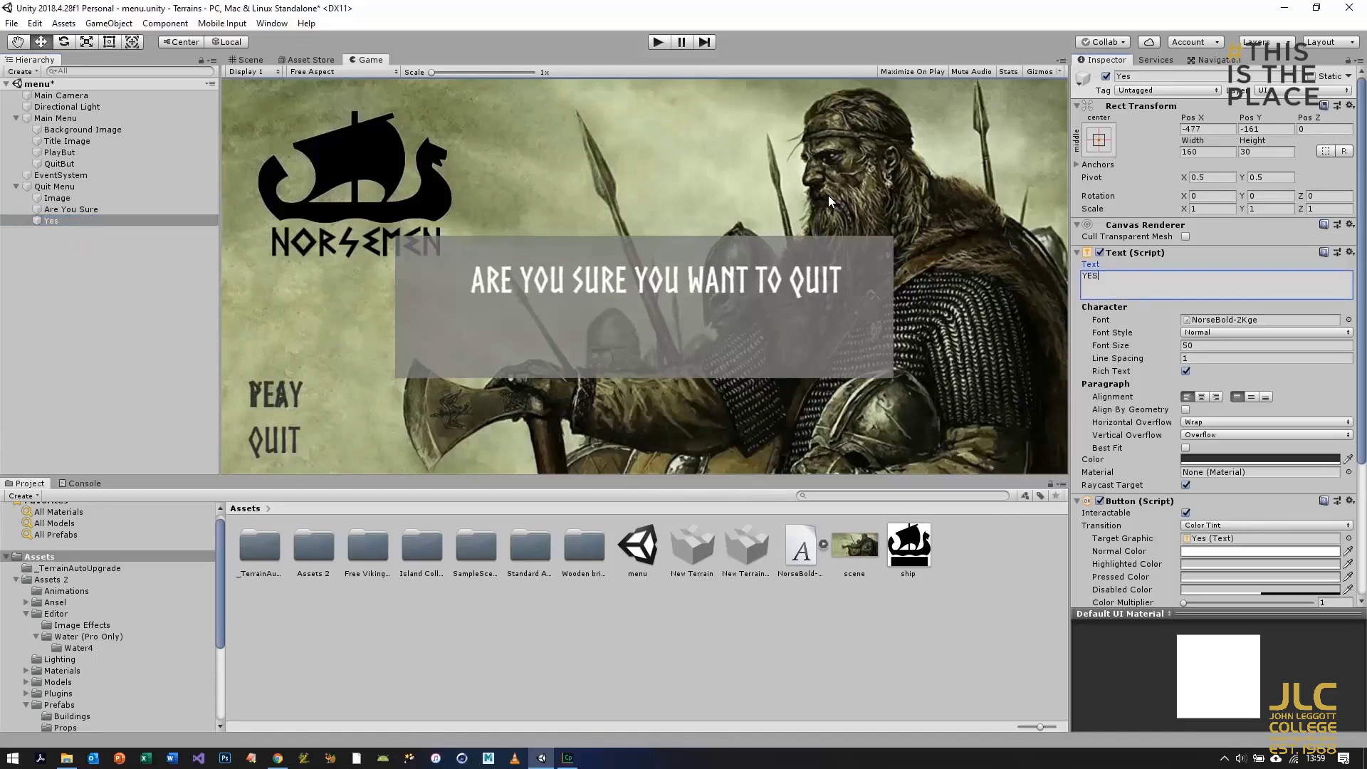
{"action": "left_click", "coordinate": [1155, 317]}
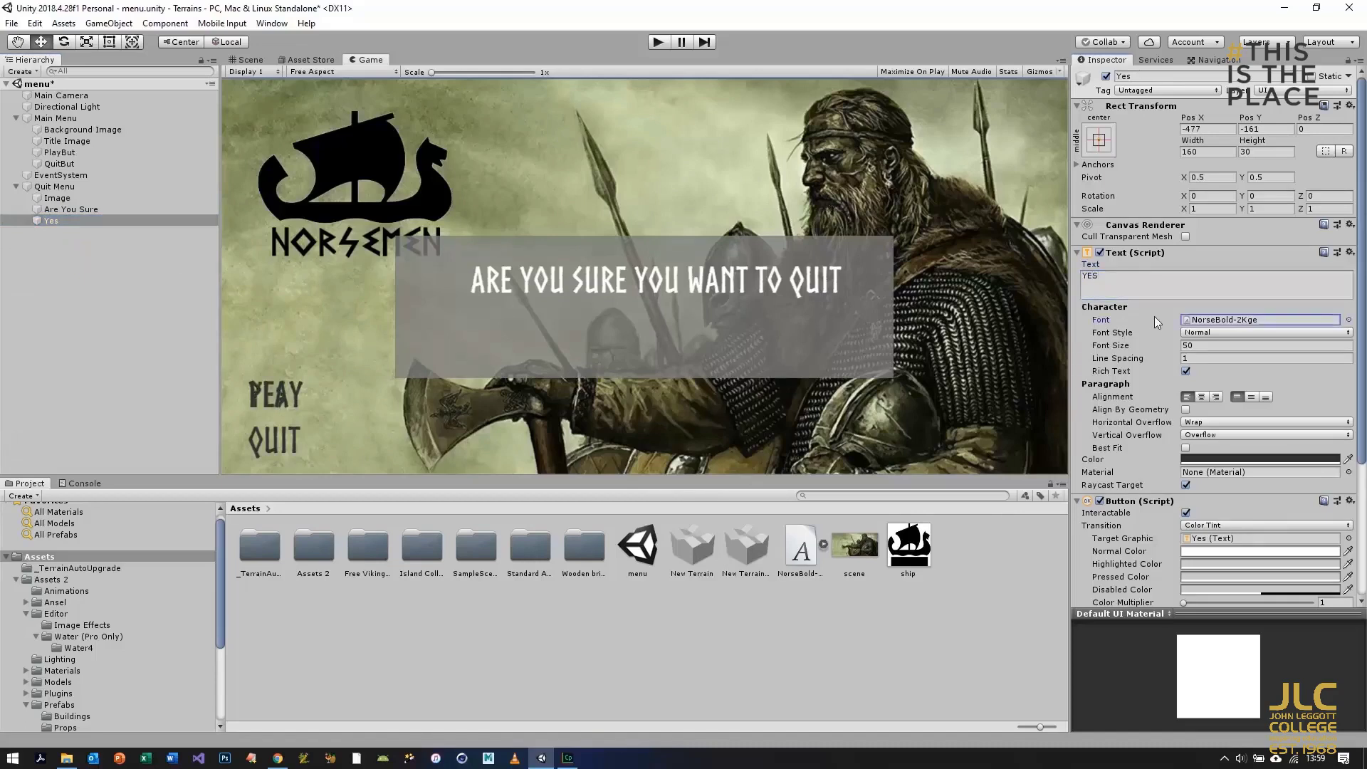
{"action": "left_click", "coordinate": [1213, 459]}
{"action": "left_click_drag", "start_coordinate": [699, 233], "coordinate": [644, 225]}
{"action": "left_click", "coordinate": [777, 132]}
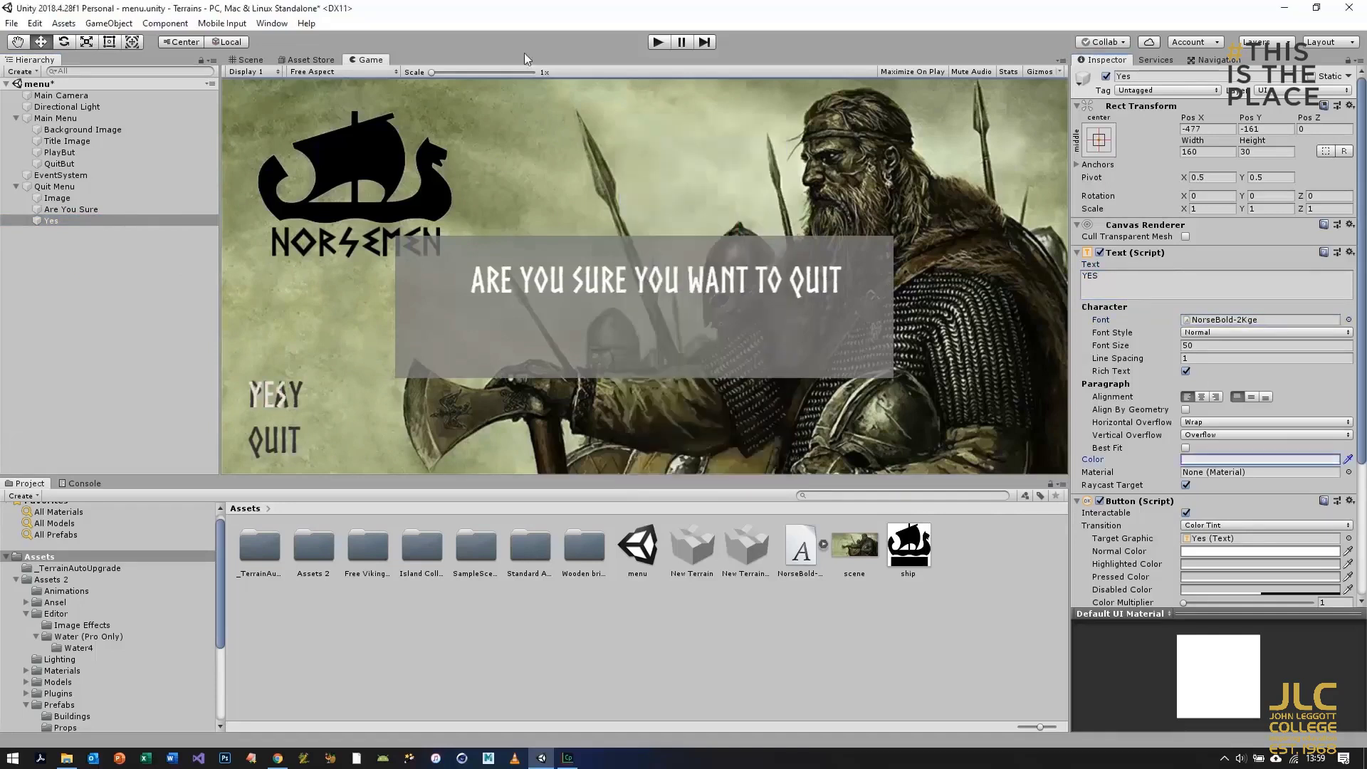
Step: Move the Yes button beneath the quit question, to about Pos X -19 and Pos Y -75, and check the game view
{"action": "left_click", "coordinate": [248, 60]}
{"action": "left_click_drag", "start_coordinate": [479, 288], "coordinate": [644, 283]}
{"action": "left_click_drag", "start_coordinate": [580, 233], "coordinate": [573, 201]}
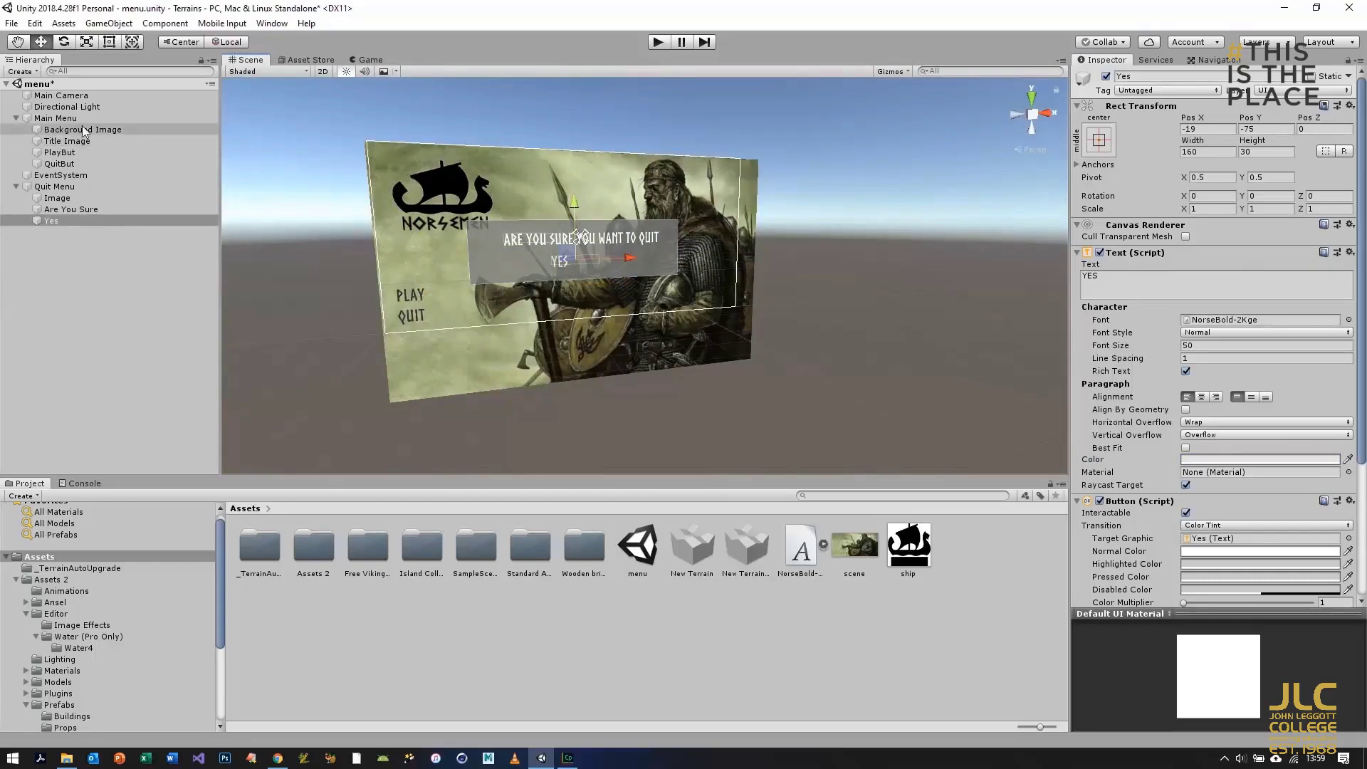
{"action": "left_click", "coordinate": [378, 61]}
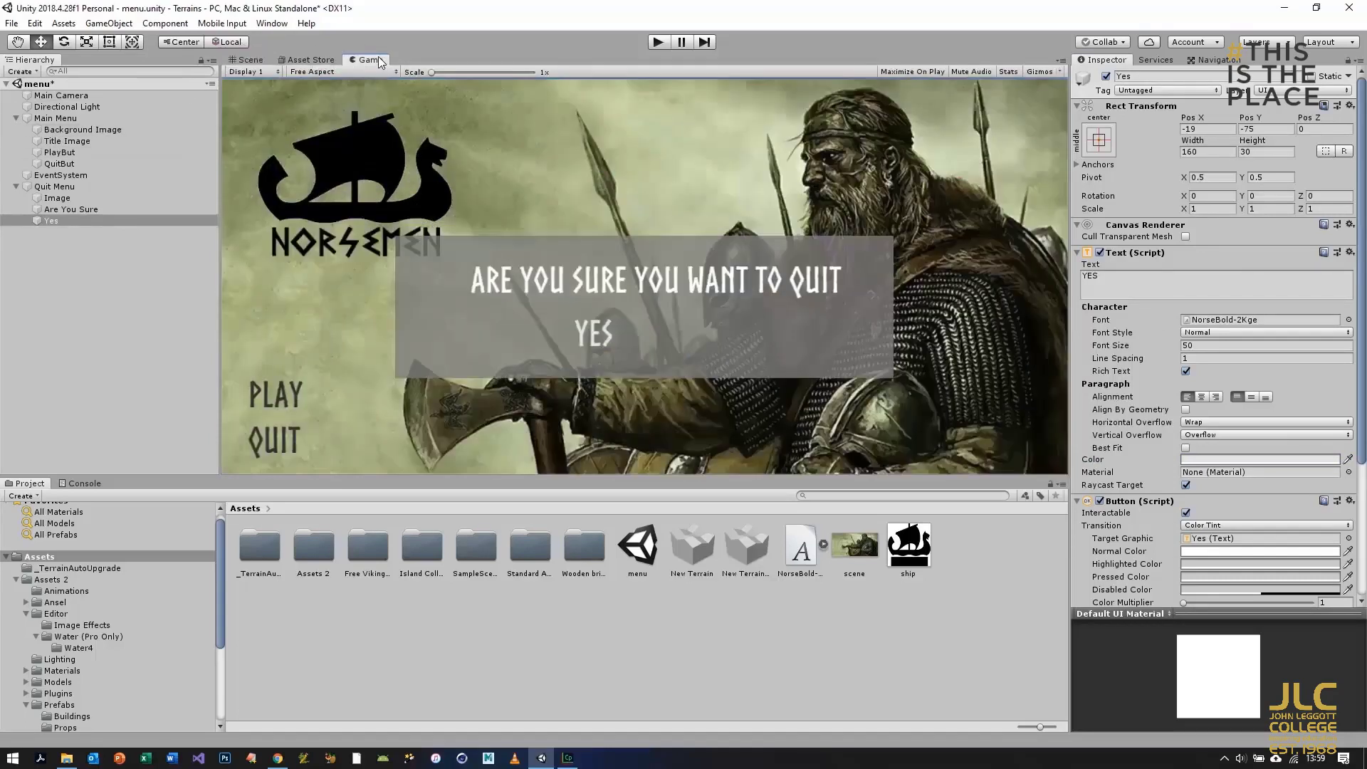
Step: Duplicate the Yes button within Quit Menu and rename the copy No
{"action": "right_click", "coordinate": [56, 220]}
{"action": "left_click", "coordinate": [114, 280]}
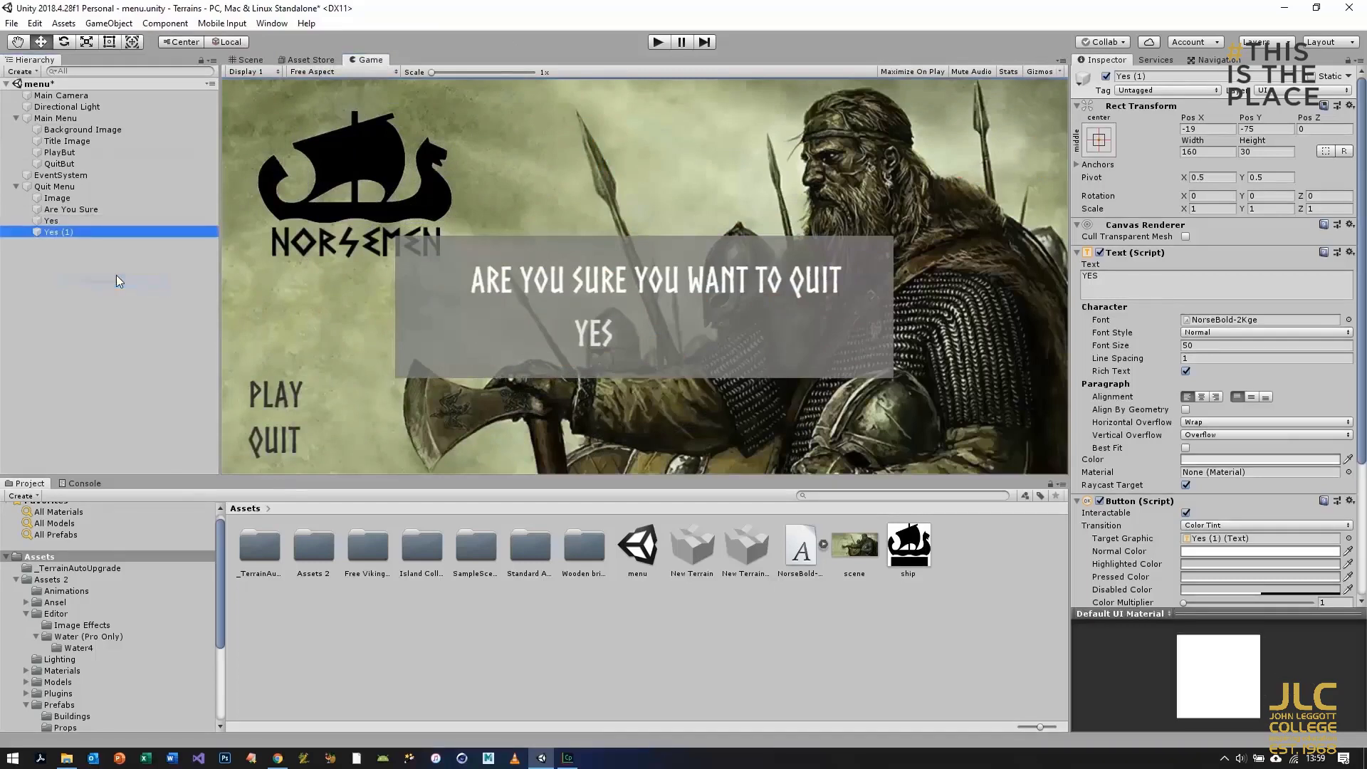
{"action": "right_click", "coordinate": [51, 232]}
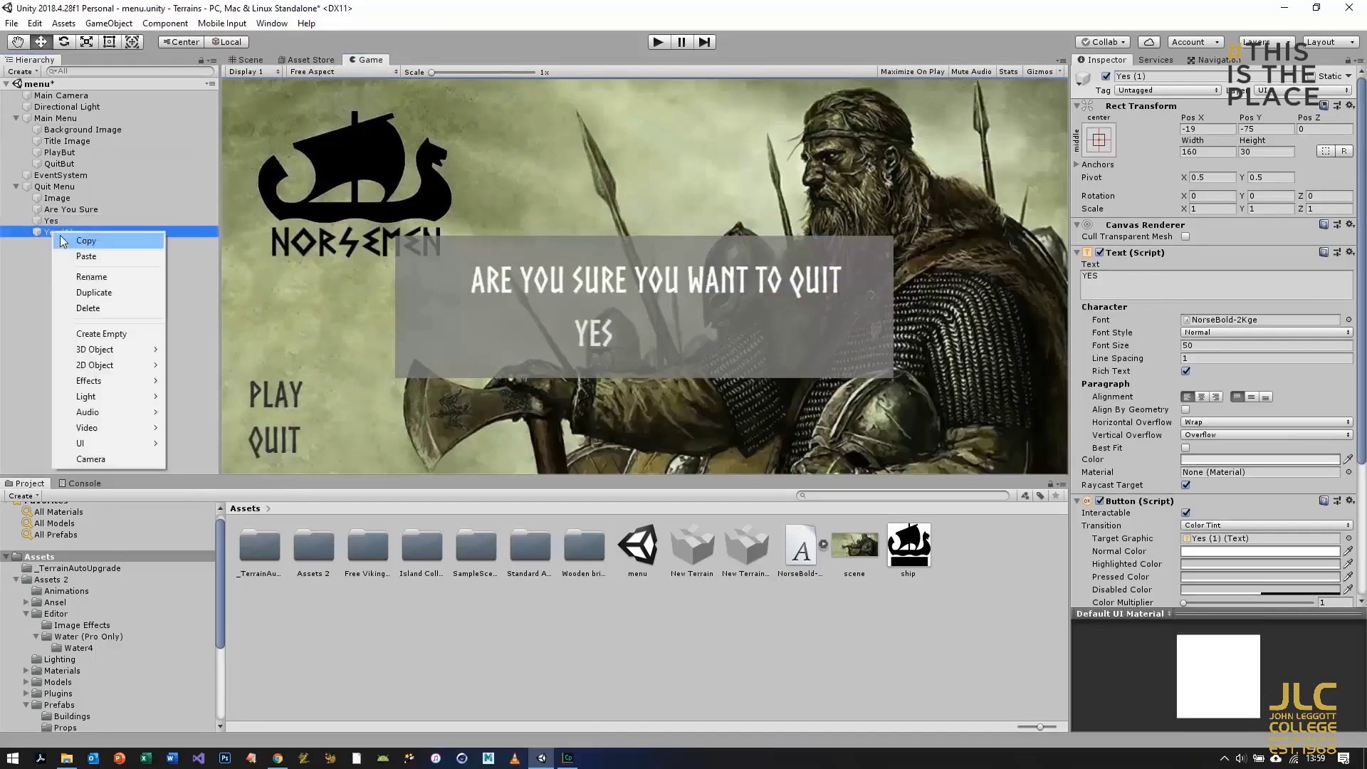
{"action": "left_click", "coordinate": [88, 278]}
{"action": "key", "text": "BackSpace"}
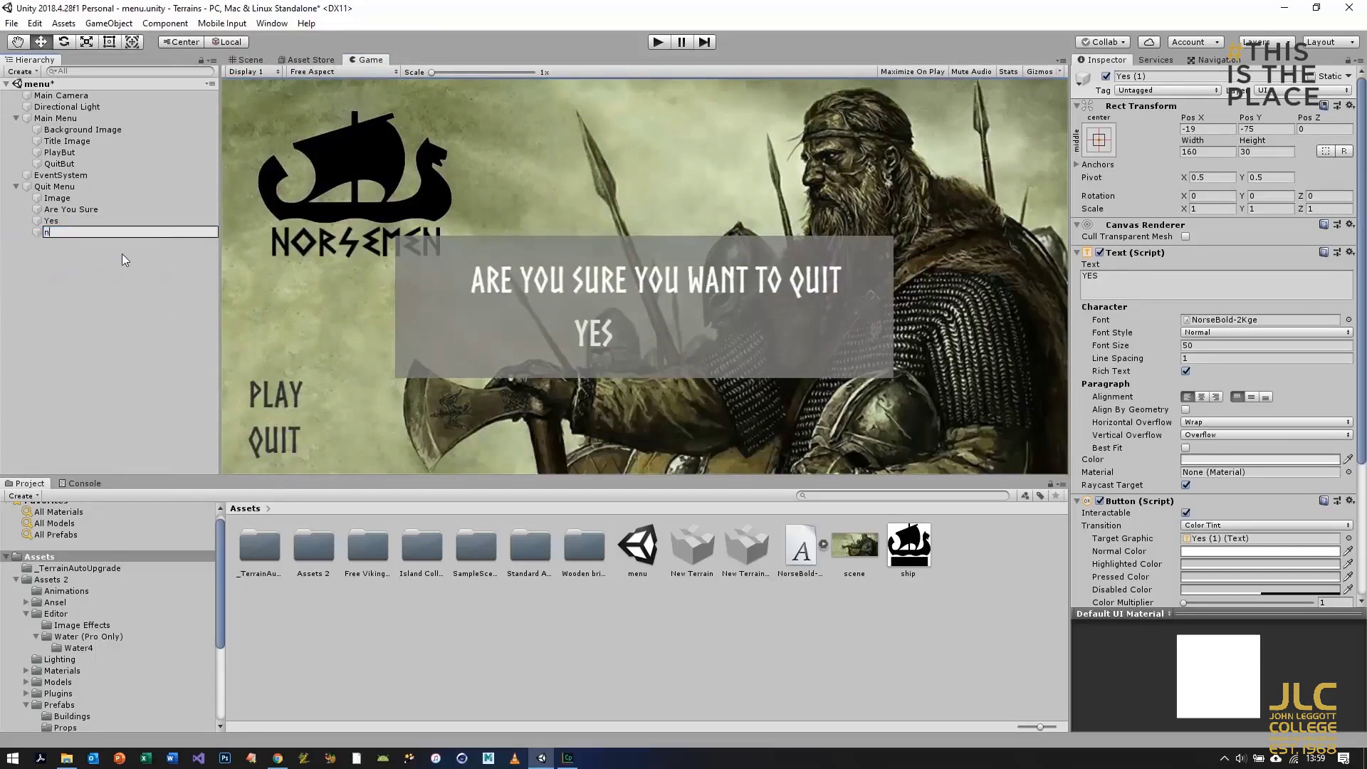
{"action": "type", "text": "No"}
Step: Change the No button's text to NO and move it along X beside YES, to about Pos X 87
{"action": "left_click", "coordinate": [1152, 284]}
{"action": "type", "text": "NO"}
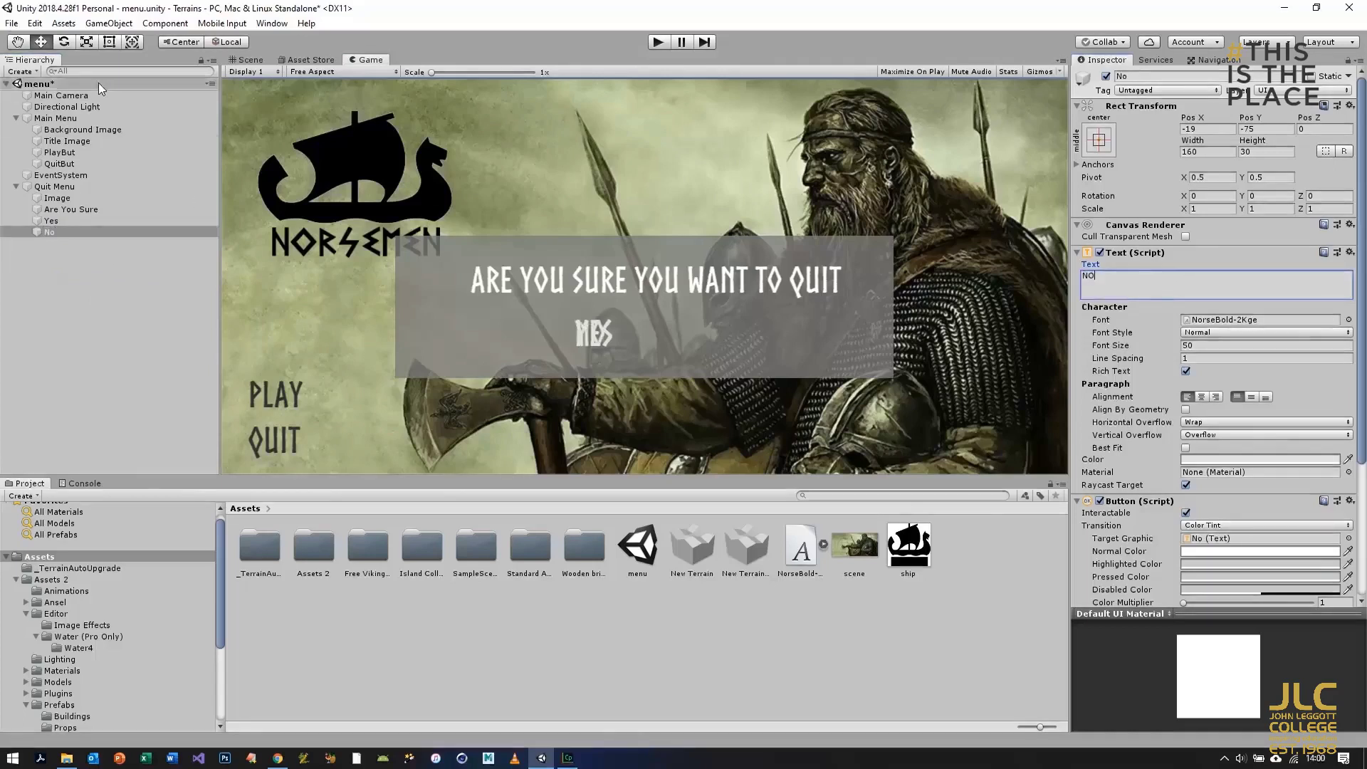
{"action": "left_click", "coordinate": [251, 59]}
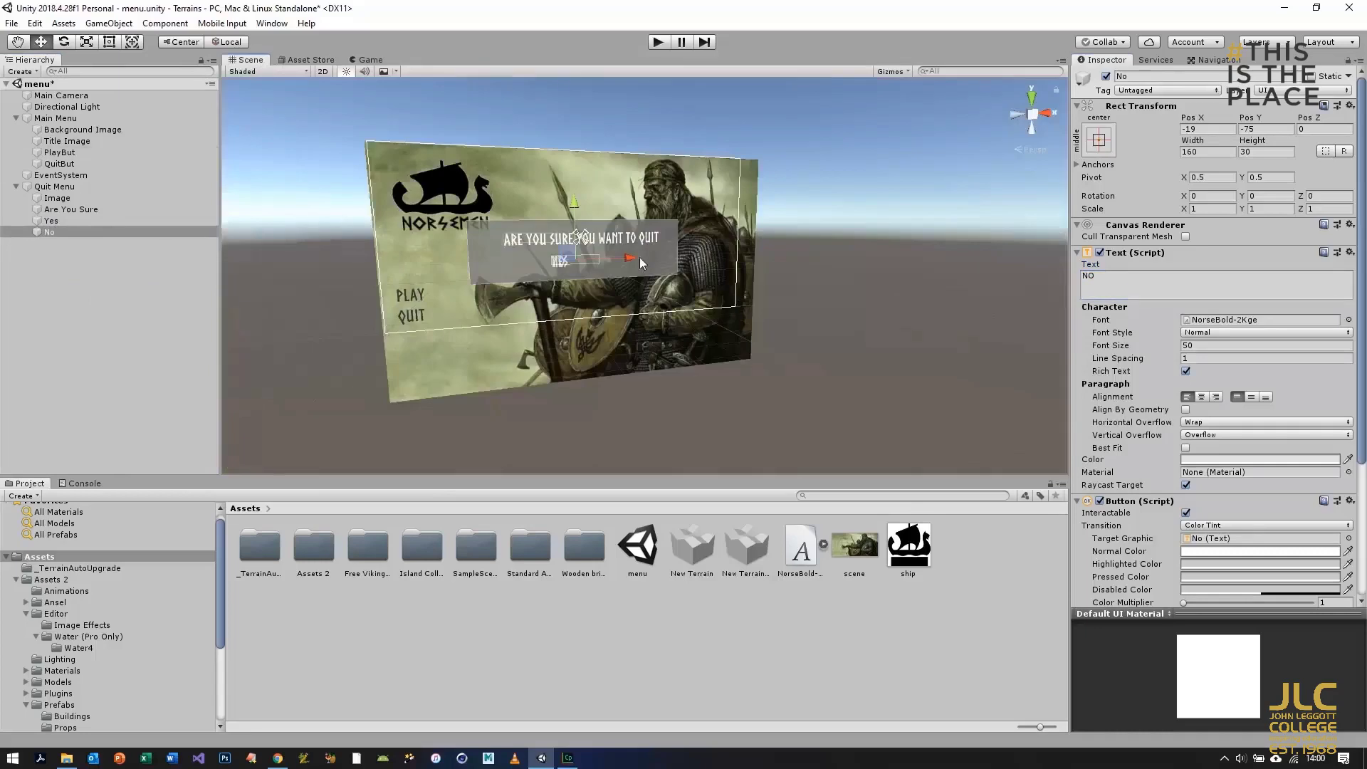
{"action": "left_click_drag", "start_coordinate": [632, 258], "coordinate": [663, 255]}
{"action": "left_click", "coordinate": [365, 61]}
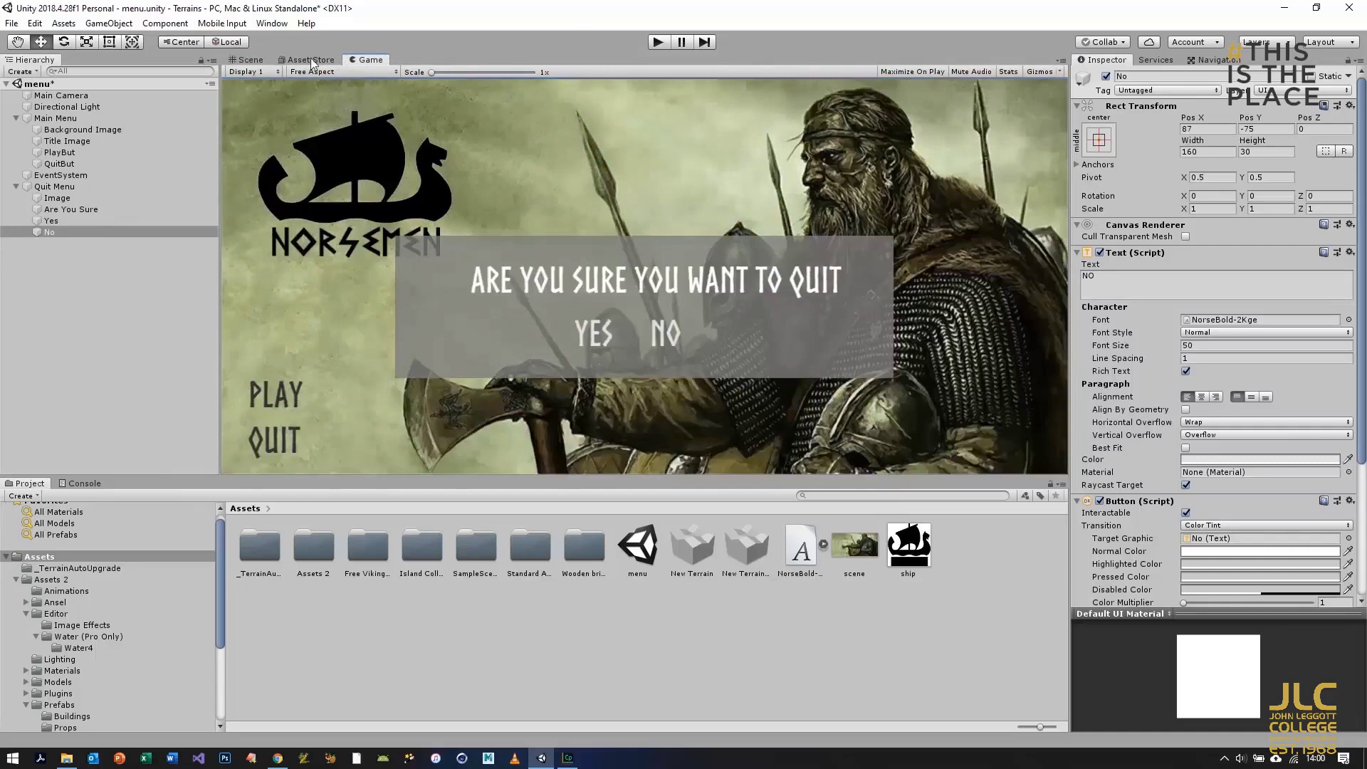
Step: Move the Yes and No buttons together along X until they are centered beneath the quit question
{"action": "left_click", "coordinate": [247, 60]}
{"action": "left_click", "coordinate": [54, 221], "text": "ctrl"}
{"action": "left_click_drag", "start_coordinate": [638, 255], "coordinate": [655, 253]}
{"action": "left_click", "coordinate": [370, 60]}
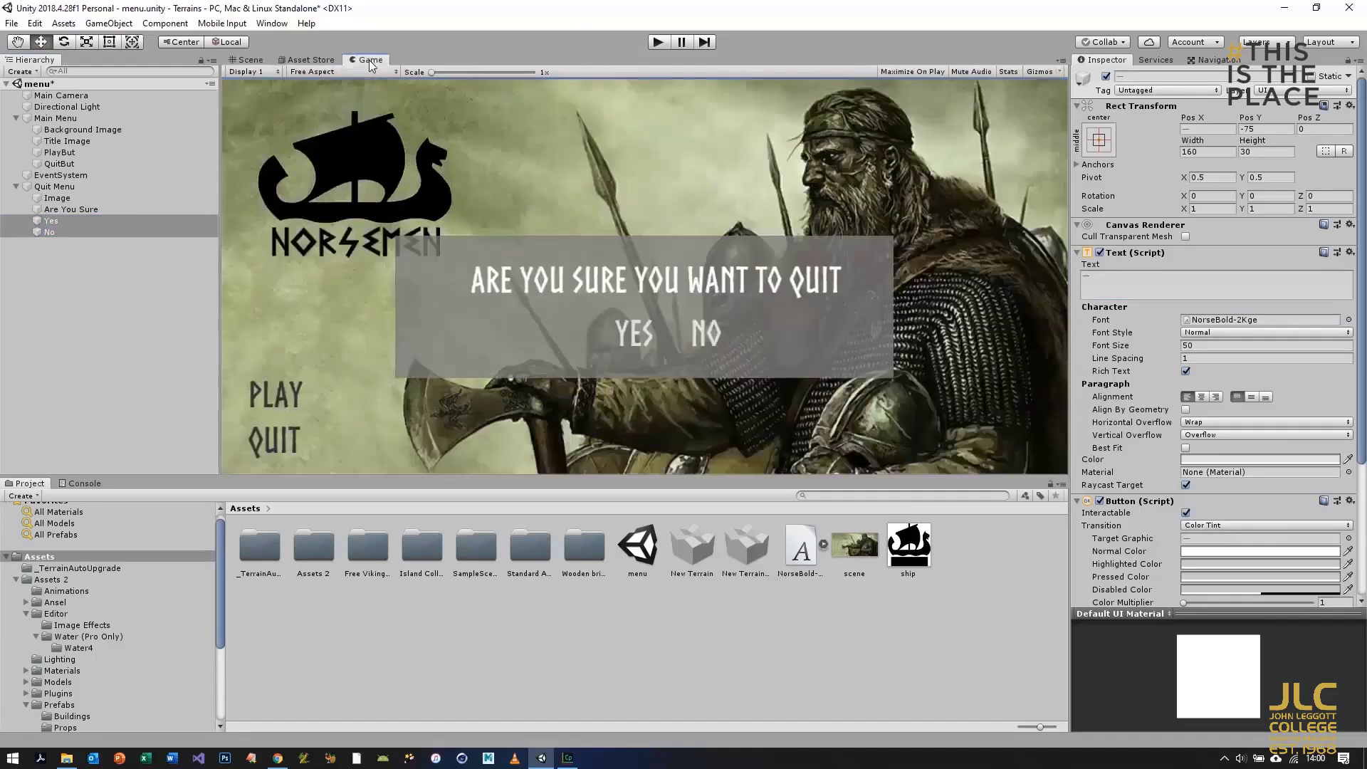
{"action": "left_click", "coordinate": [260, 60]}
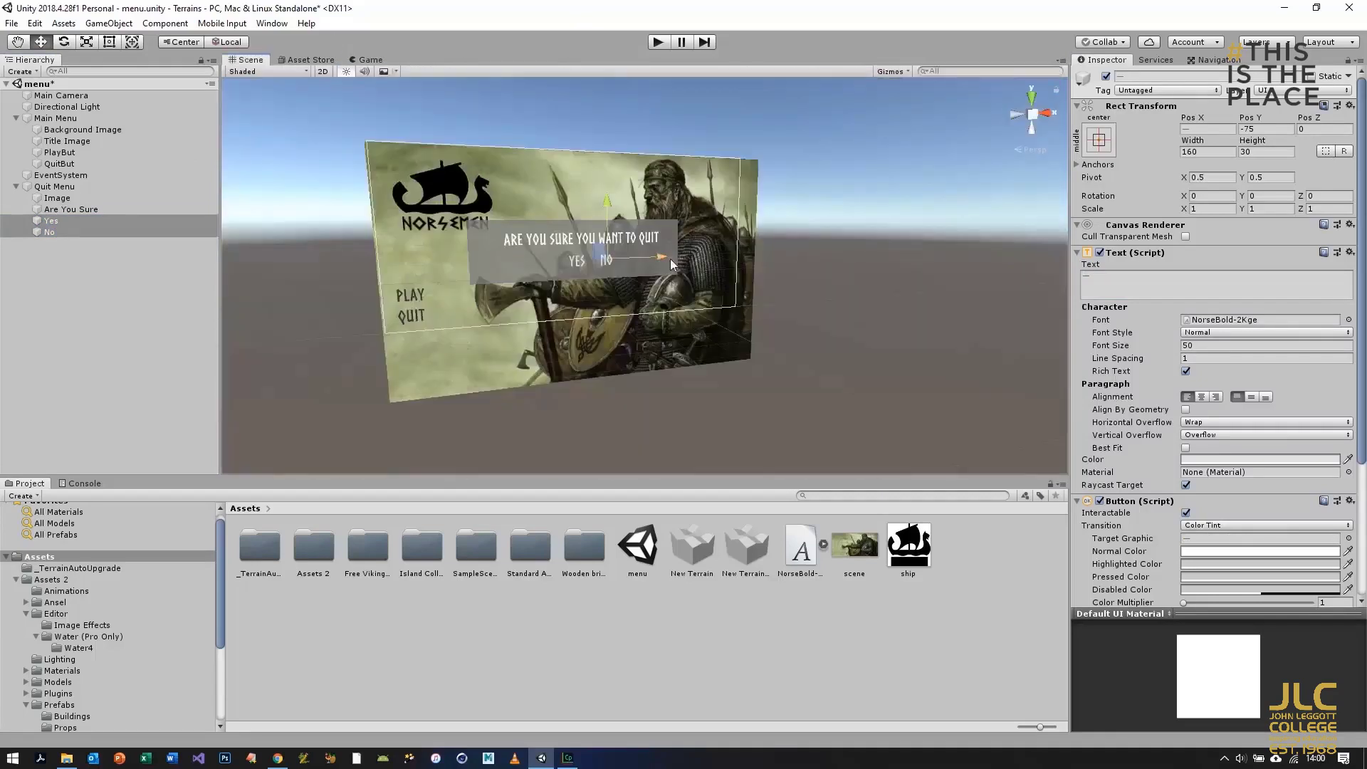
{"action": "left_click_drag", "start_coordinate": [660, 259], "coordinate": [656, 258]}
{"action": "left_click", "coordinate": [371, 59]}
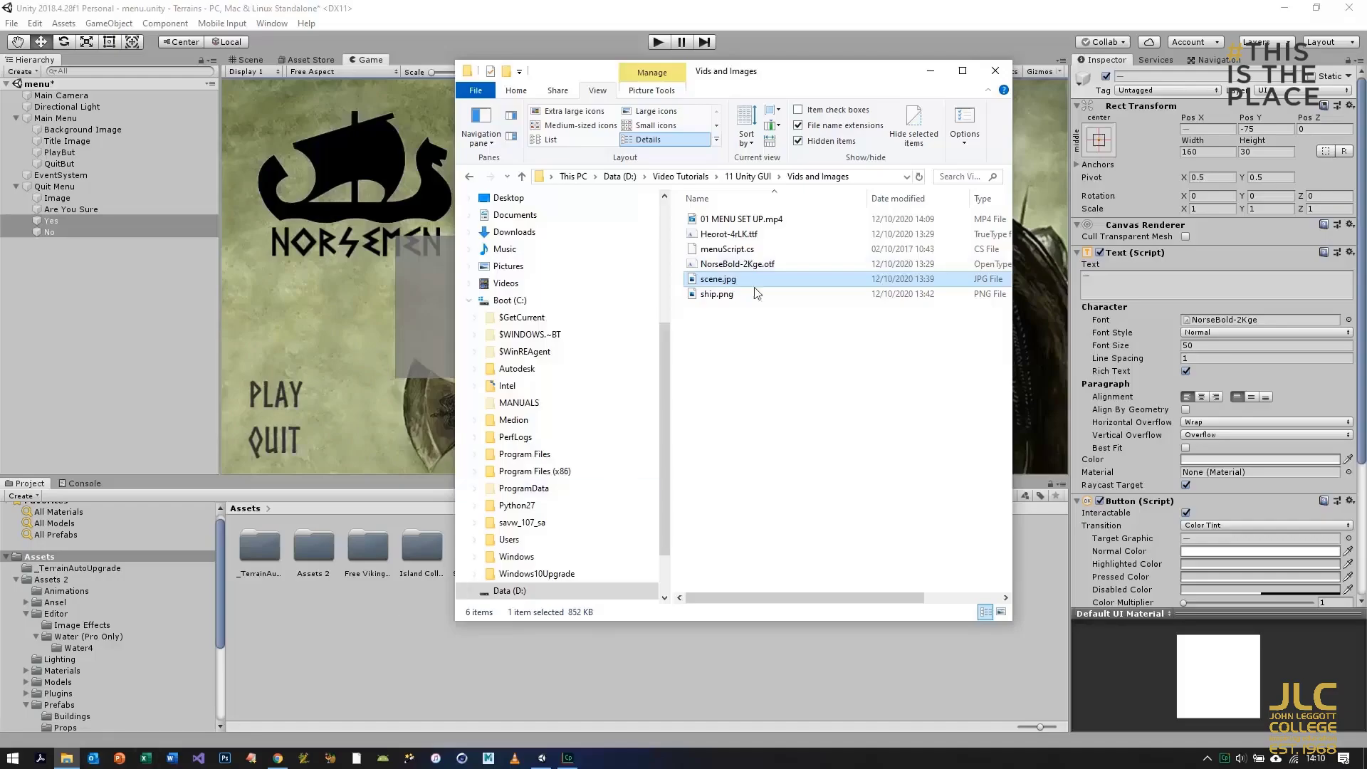
Step: Import menuScript.cs from the Vids and Images folder into the Unity project's Assets
{"action": "left_click", "coordinate": [956, 68]}
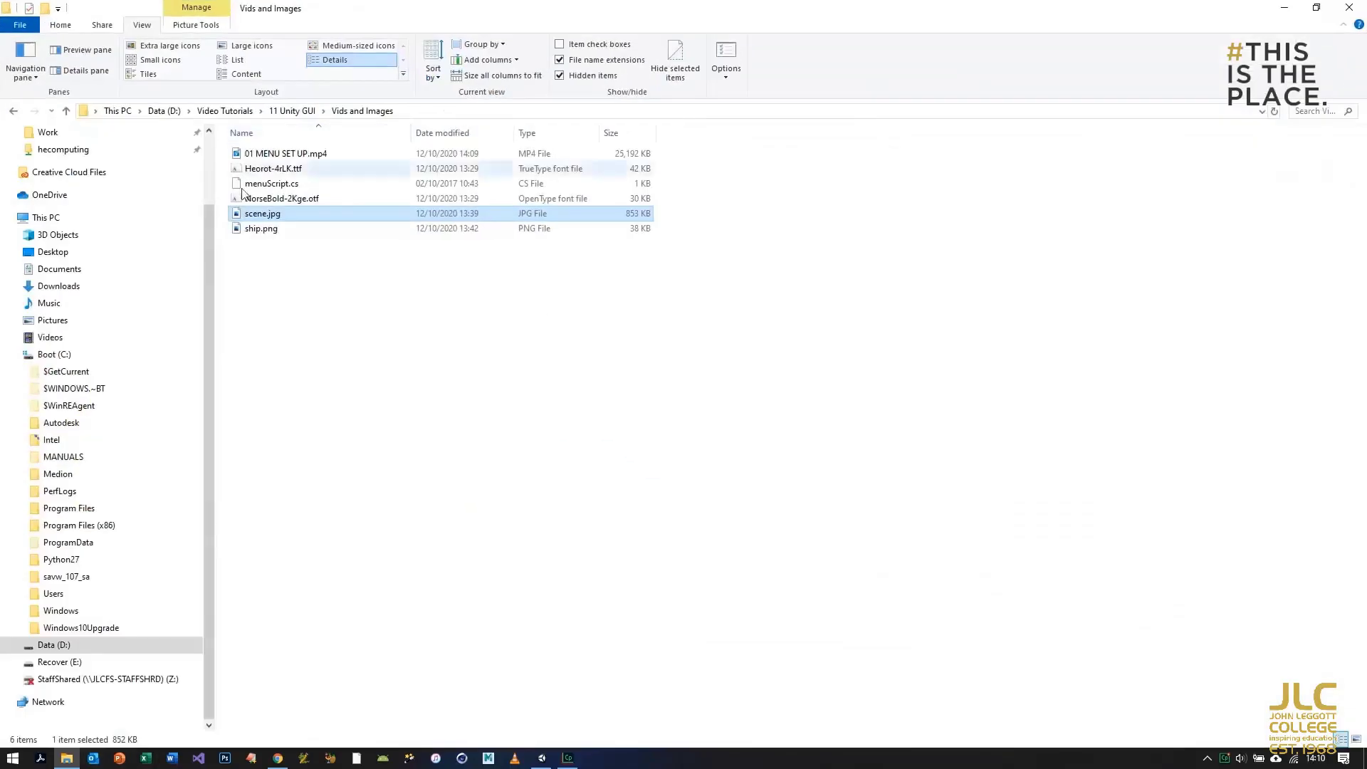
{"action": "double_click", "coordinate": [275, 183]}
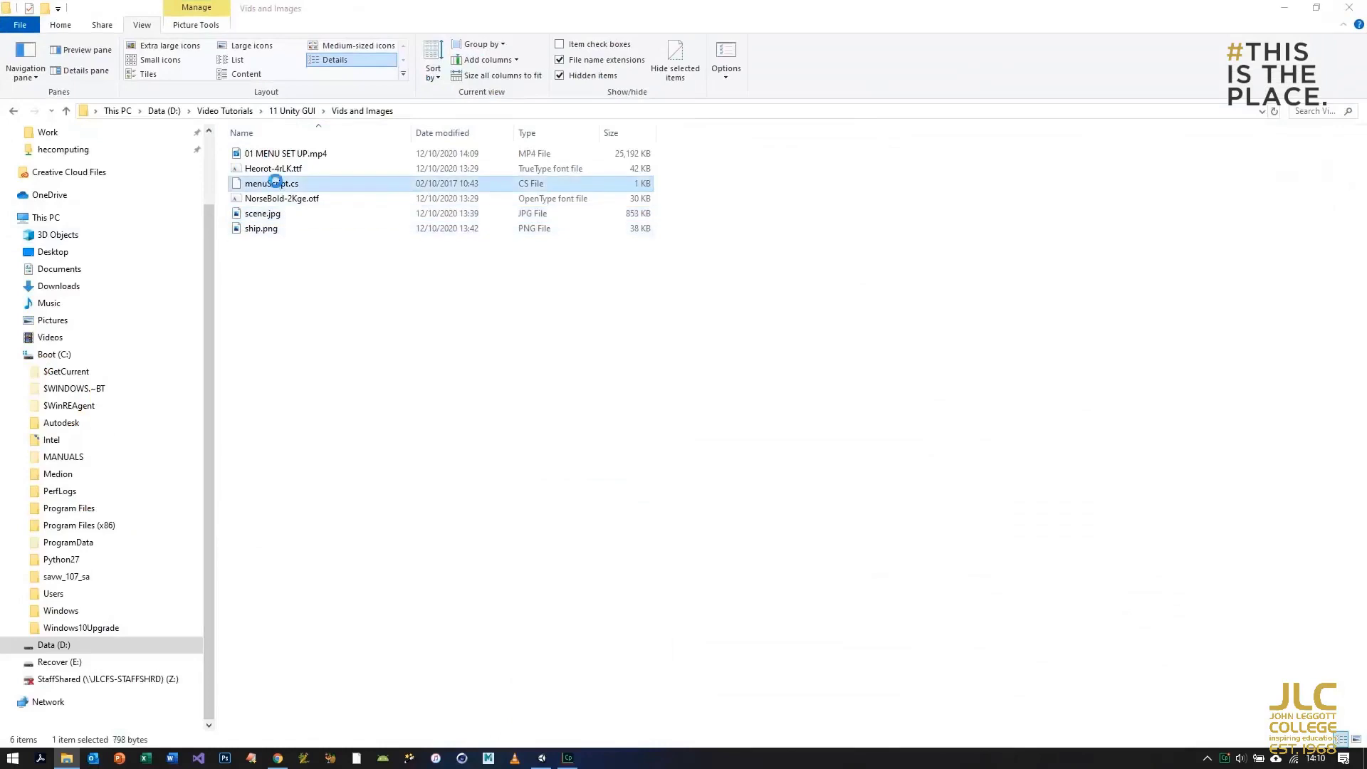
{"action": "left_click", "coordinate": [84, 49]}
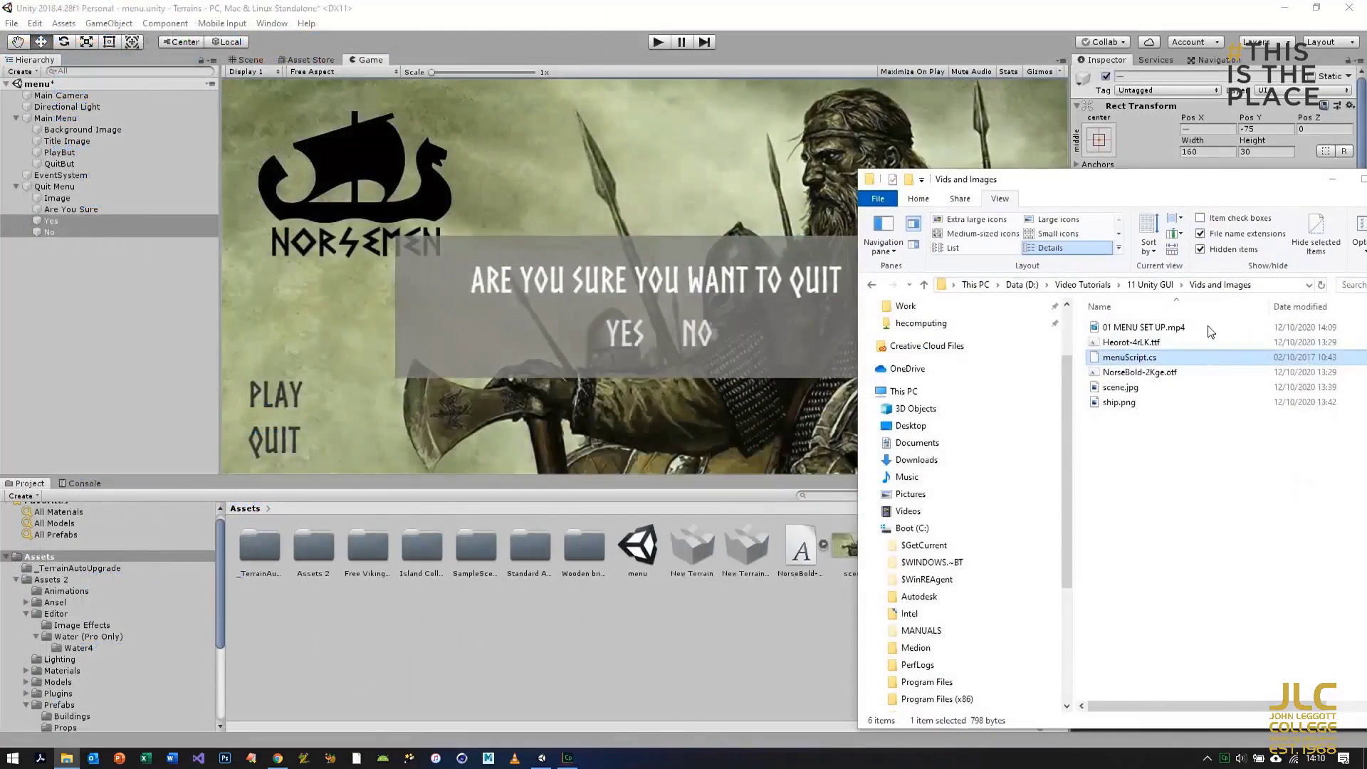
{"action": "left_click_drag", "start_coordinate": [1154, 362], "coordinate": [510, 638]}
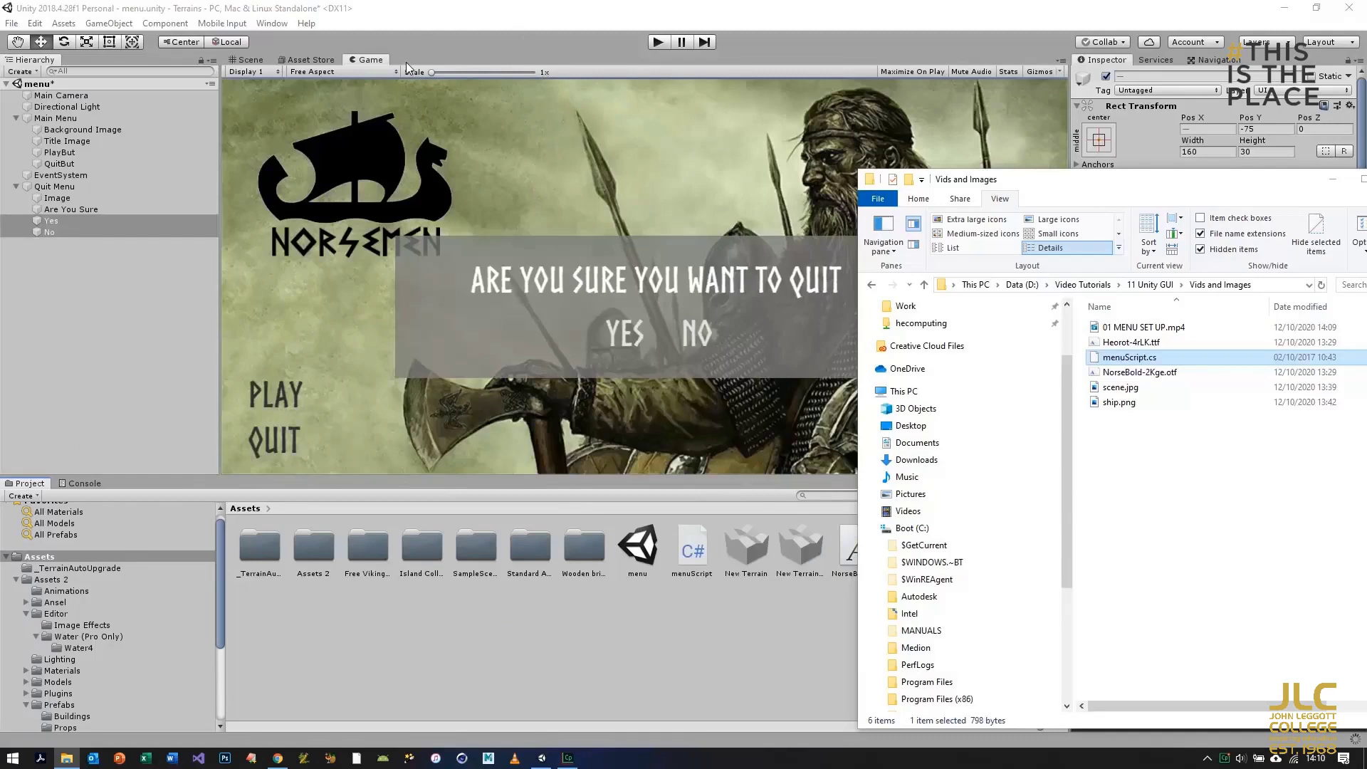
{"action": "left_click", "coordinate": [436, 19]}
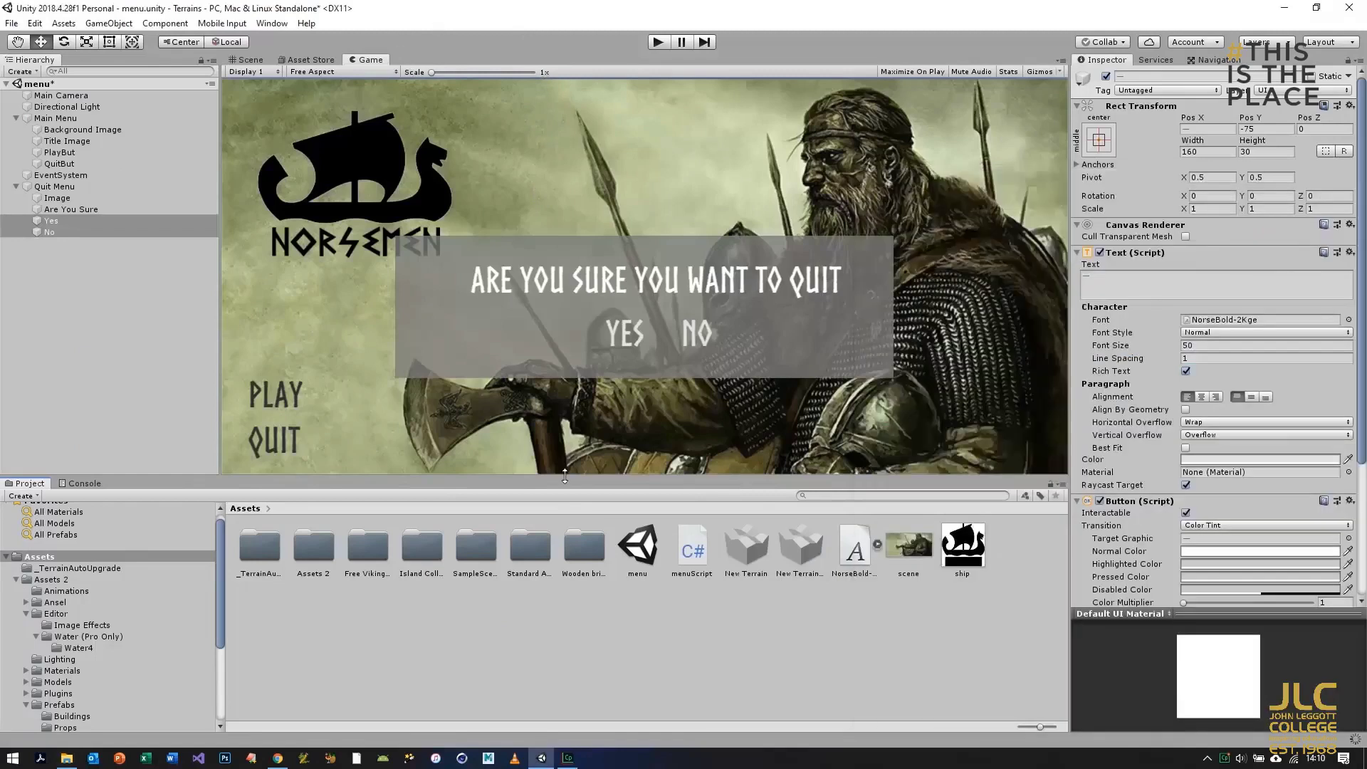
Step: Attach menuScript to the Main Menu canvas and assign the Quit Menu canvas to the script's Quit Menu field
{"action": "left_click", "coordinate": [695, 548]}
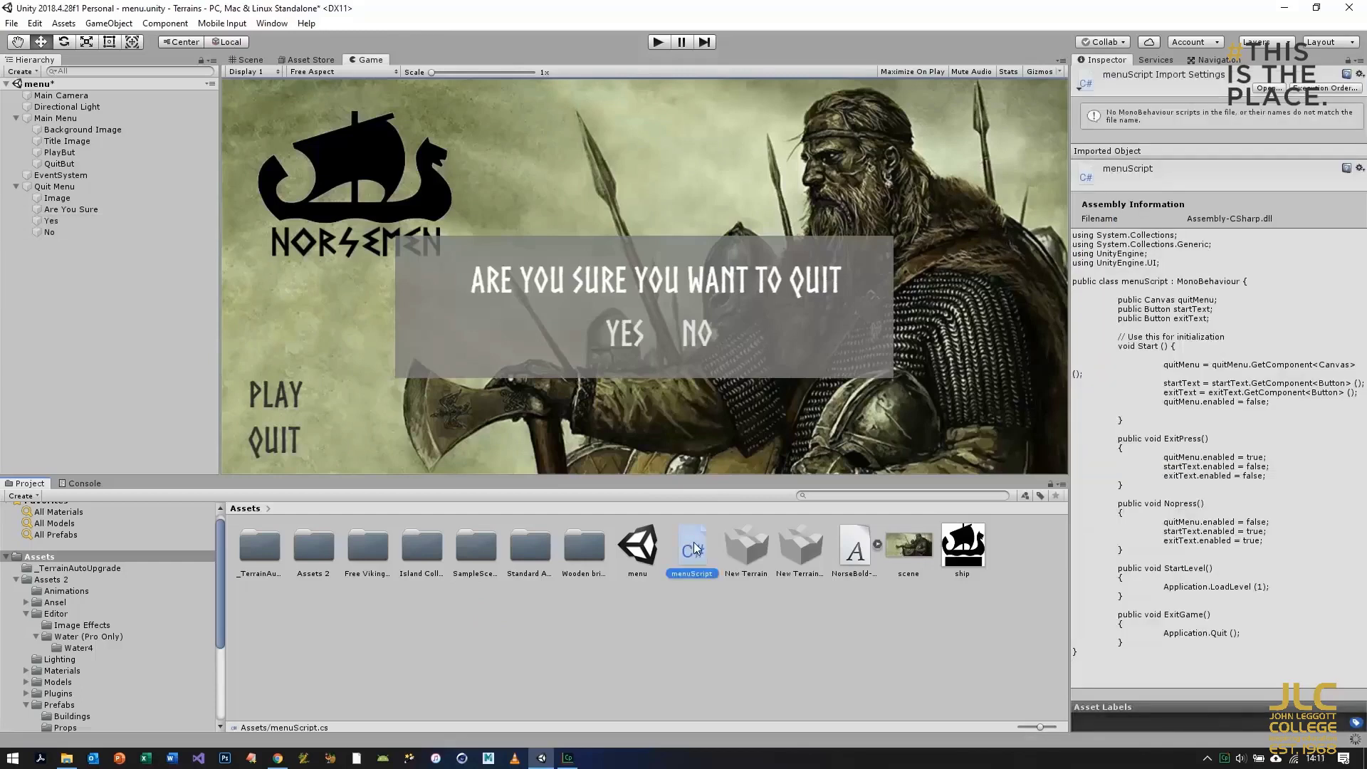
{"action": "left_click_drag", "start_coordinate": [695, 549], "coordinate": [64, 124]}
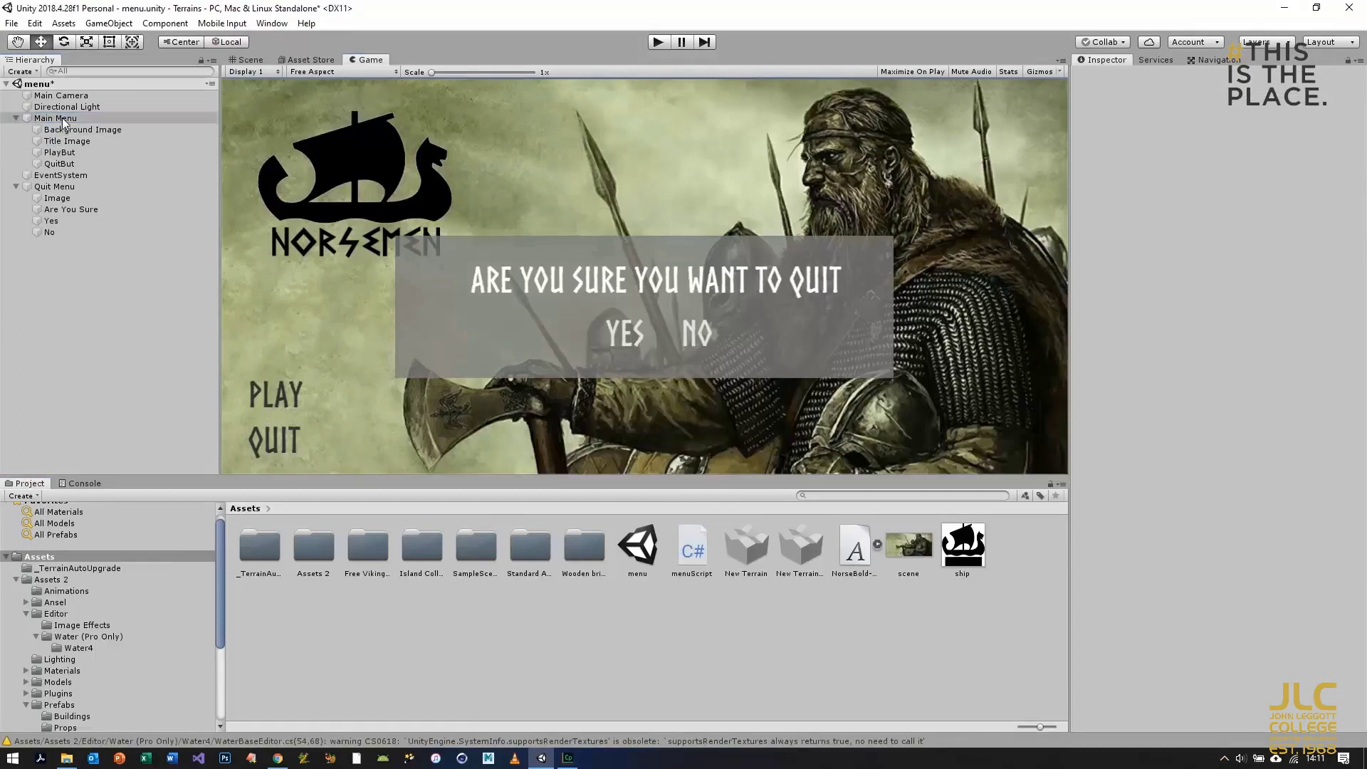
{"action": "left_click", "coordinate": [64, 122]}
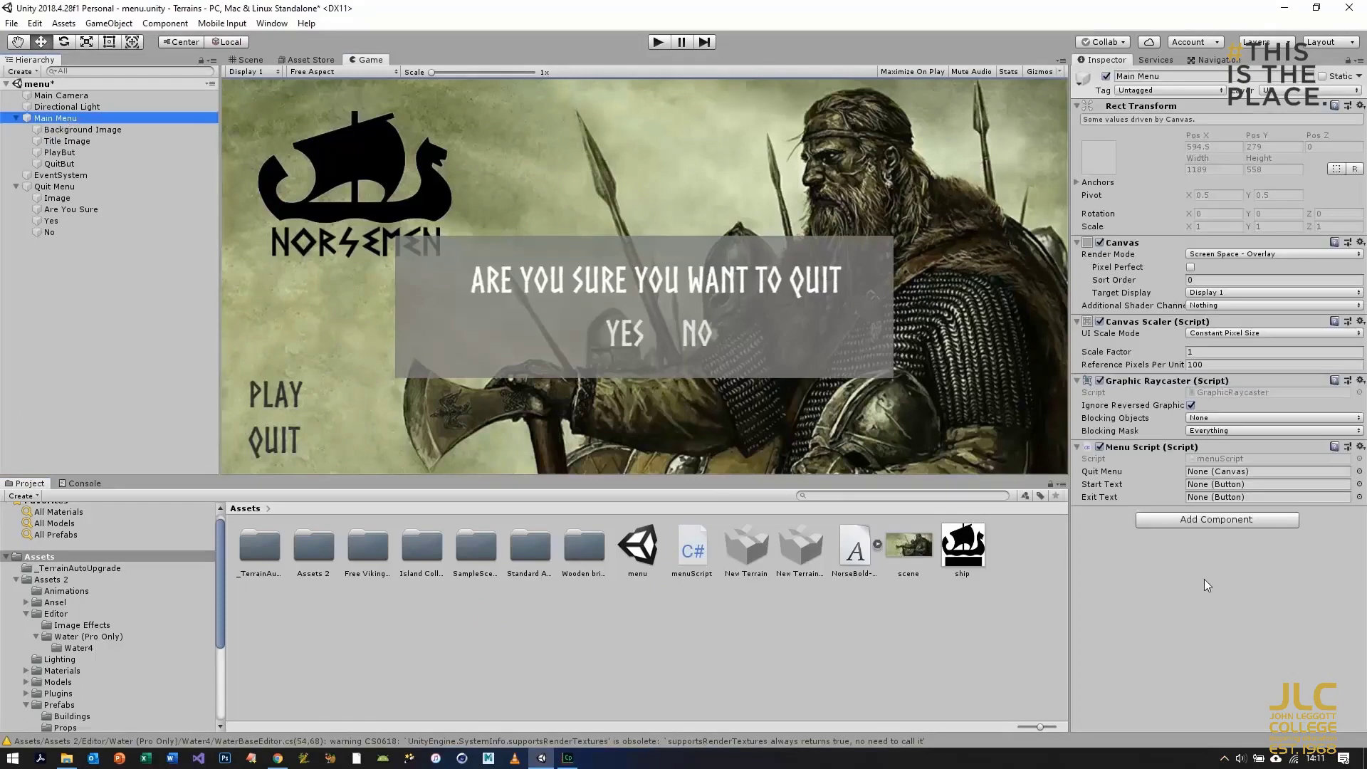
{"action": "left_click_drag", "start_coordinate": [56, 188], "coordinate": [1214, 481]}
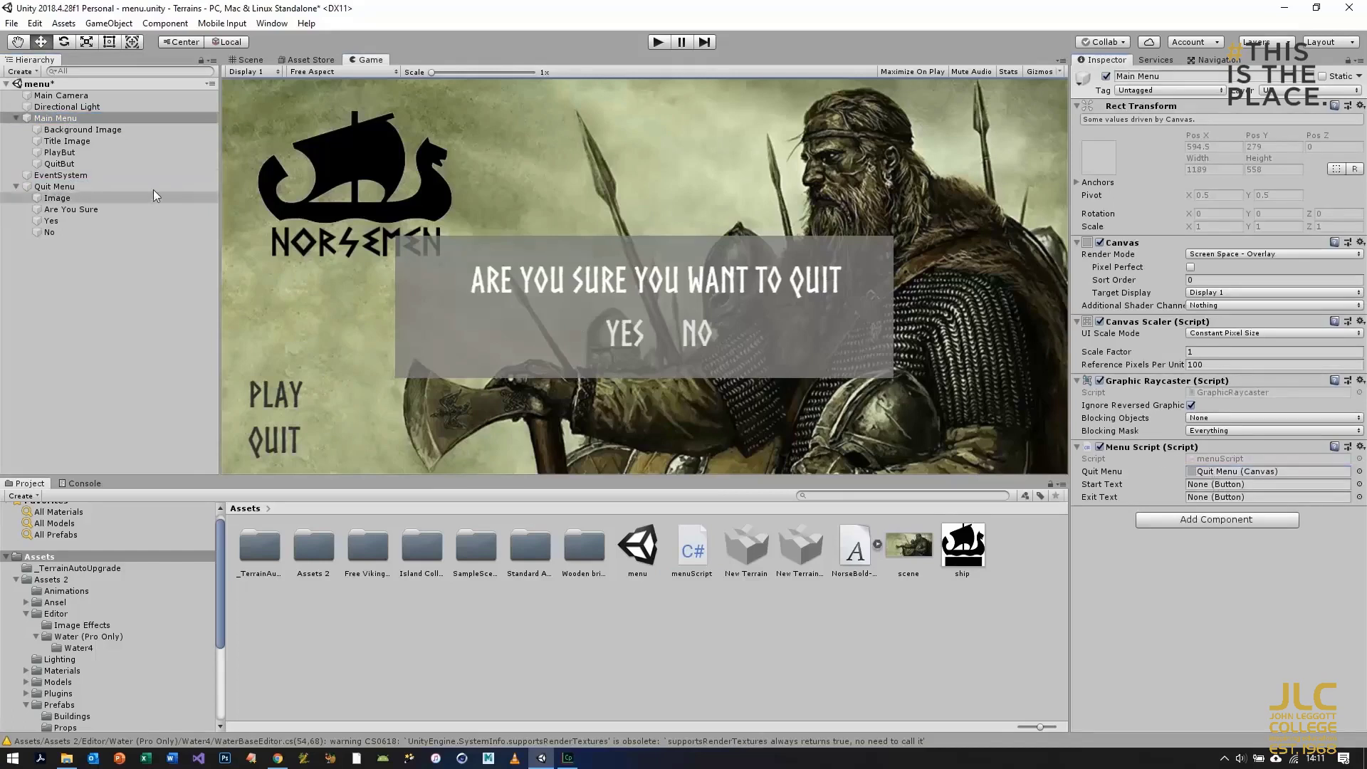
Step: Assign PlayBut to the Menu Script's Start Text field and QuitBut to its Exit Text field
{"action": "left_click_drag", "start_coordinate": [1044, 458], "coordinate": [1219, 487]}
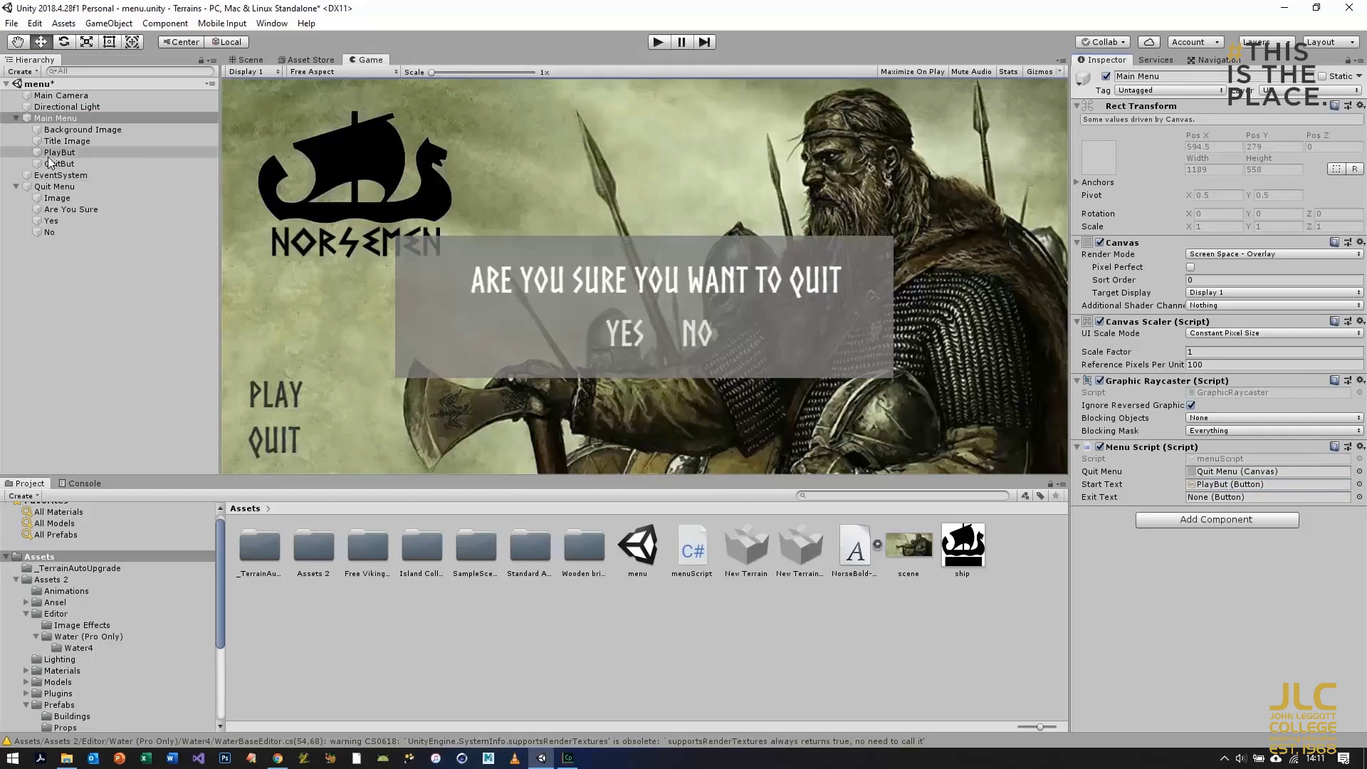
{"action": "left_click_drag", "start_coordinate": [53, 164], "coordinate": [1215, 497]}
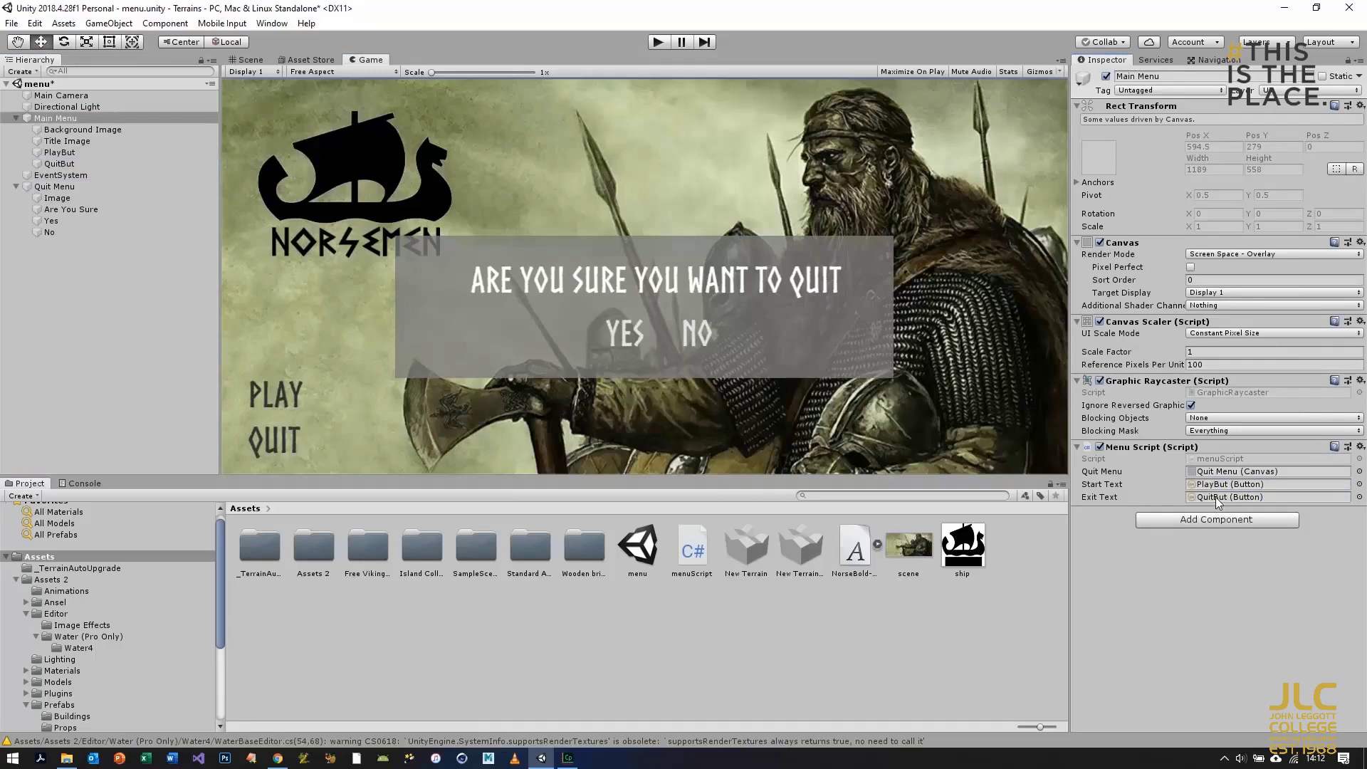
Step: Add an On Click event to PlayBut that targets Main Menu and calls menuScript's StartLevel function
{"action": "left_click", "coordinate": [63, 153]}
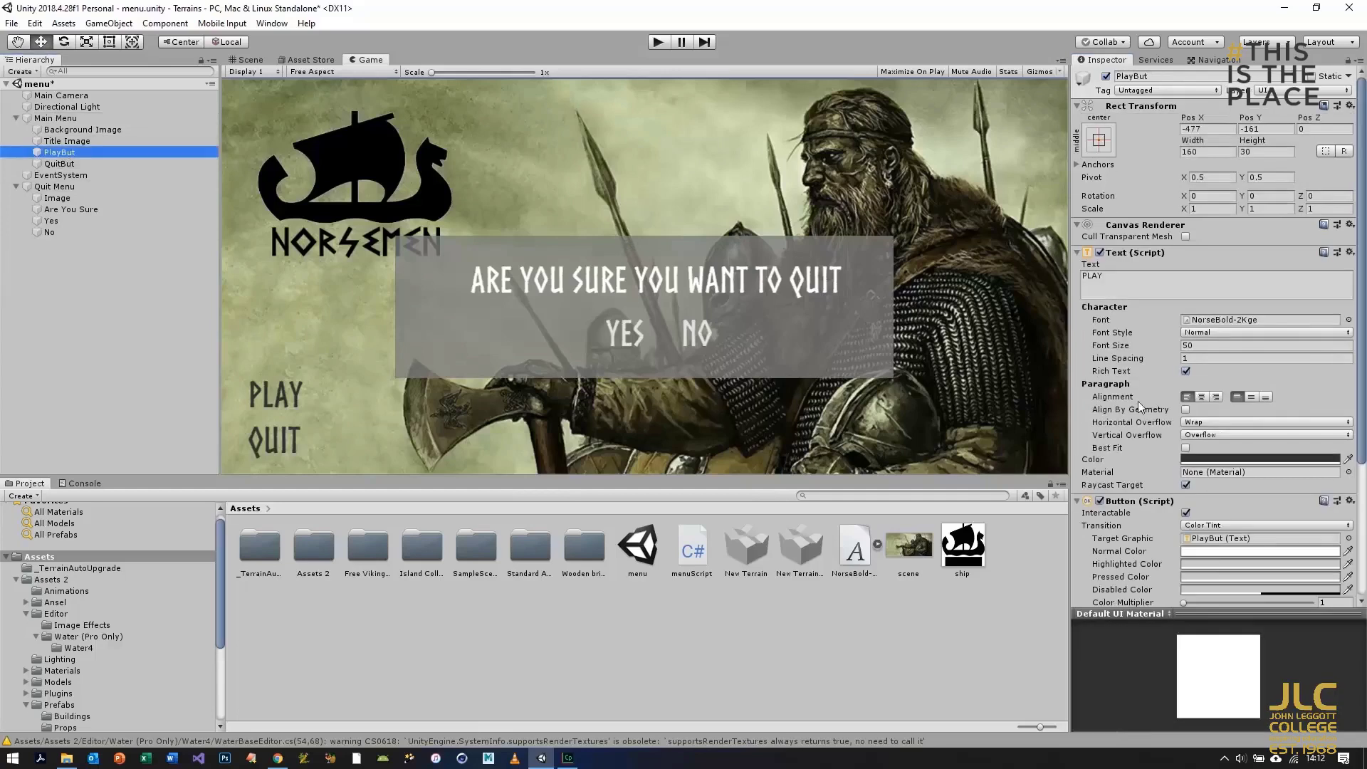
{"action": "scroll", "coordinate": [1146, 400], "scroll_direction": "down", "scroll_amount": 3}
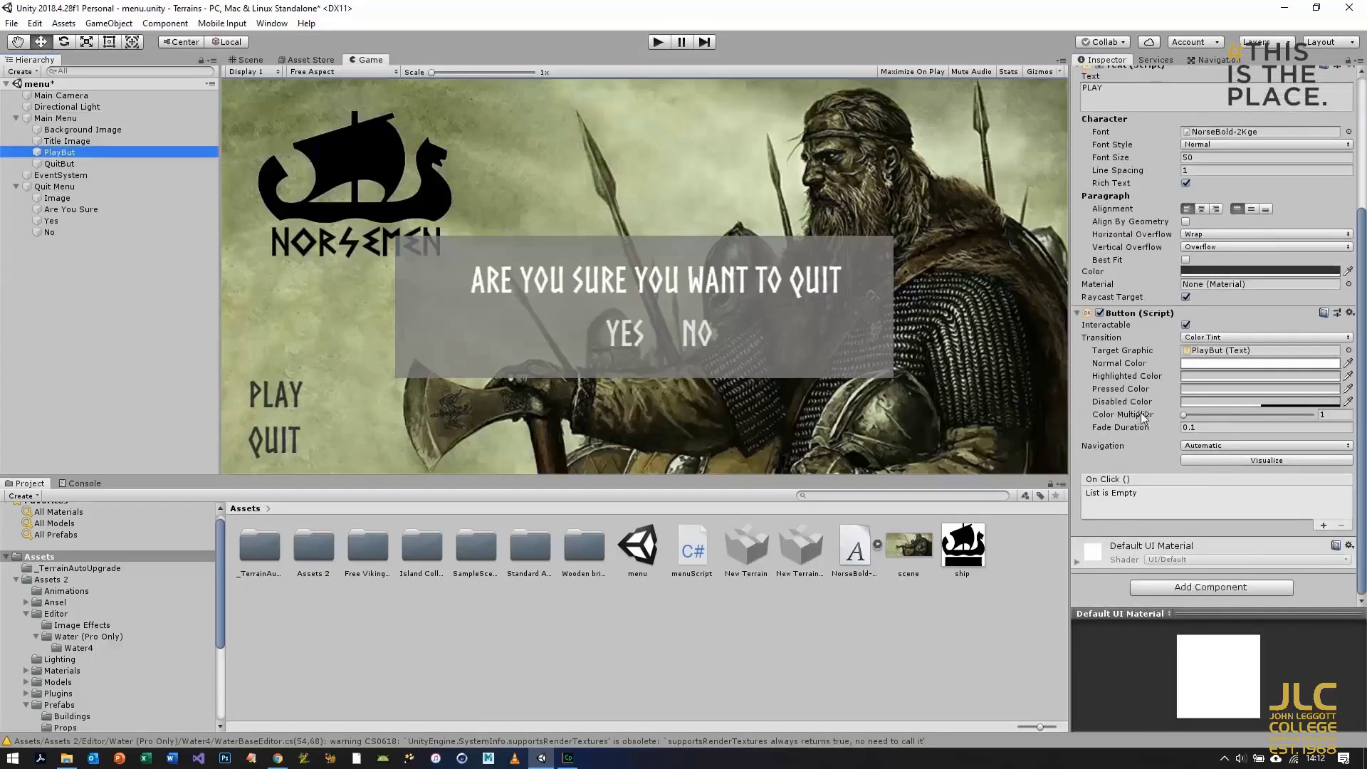
{"action": "left_click", "coordinate": [1323, 525]}
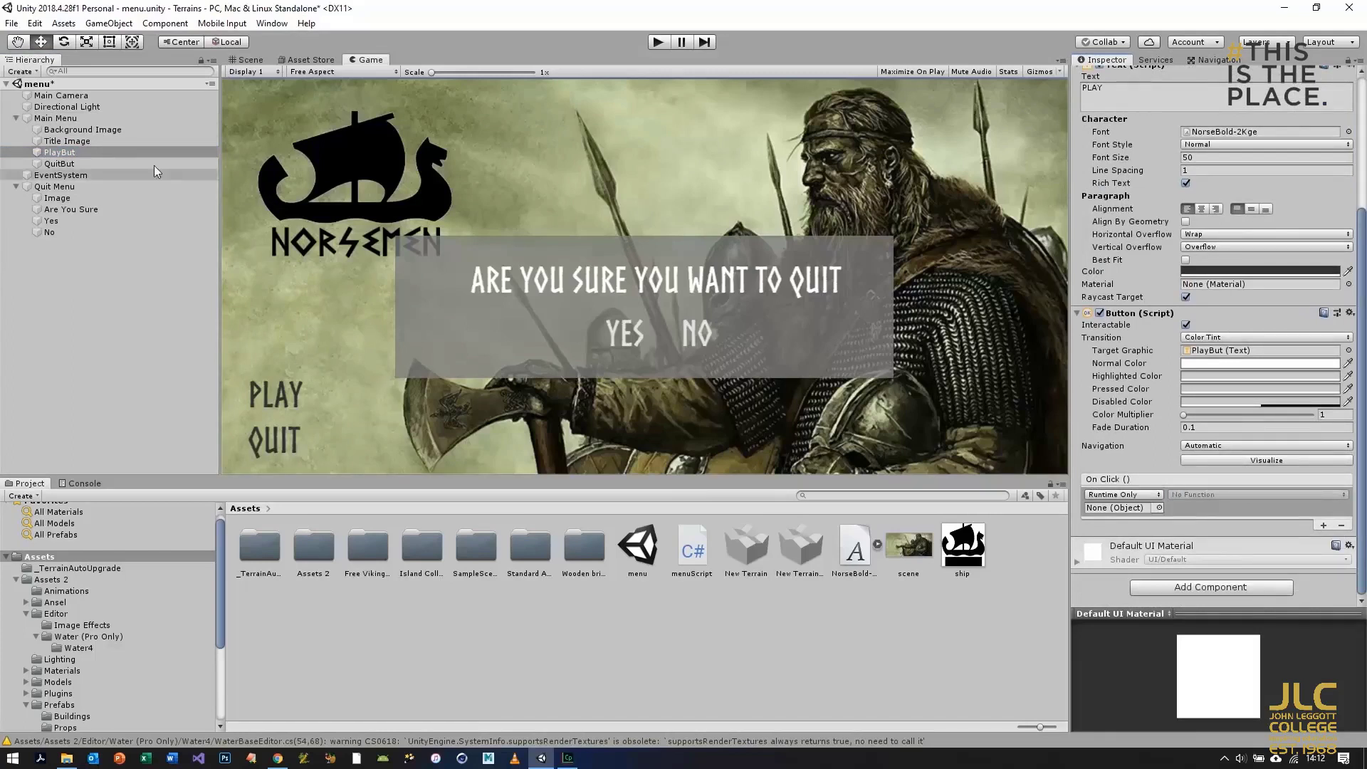
{"action": "left_click_drag", "start_coordinate": [62, 122], "coordinate": [1127, 511]}
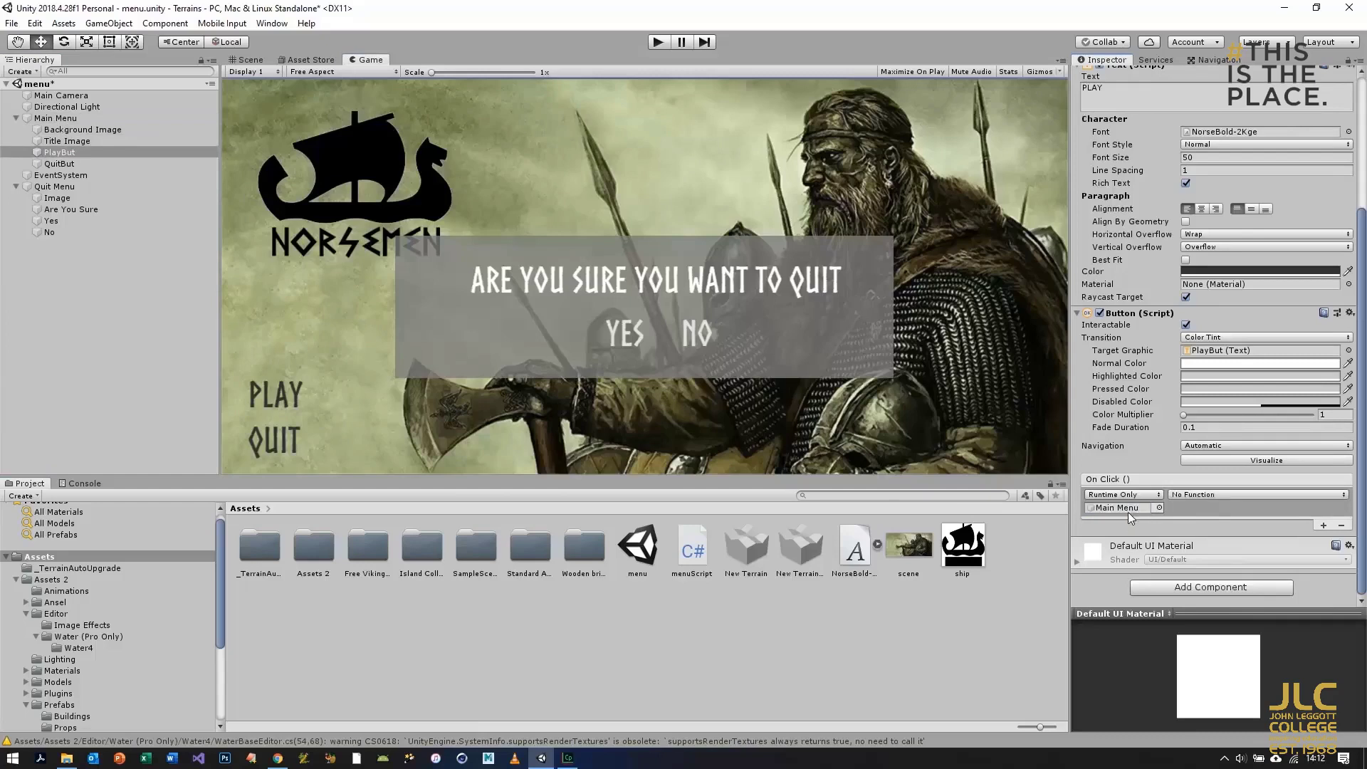
{"action": "left_click", "coordinate": [1212, 497]}
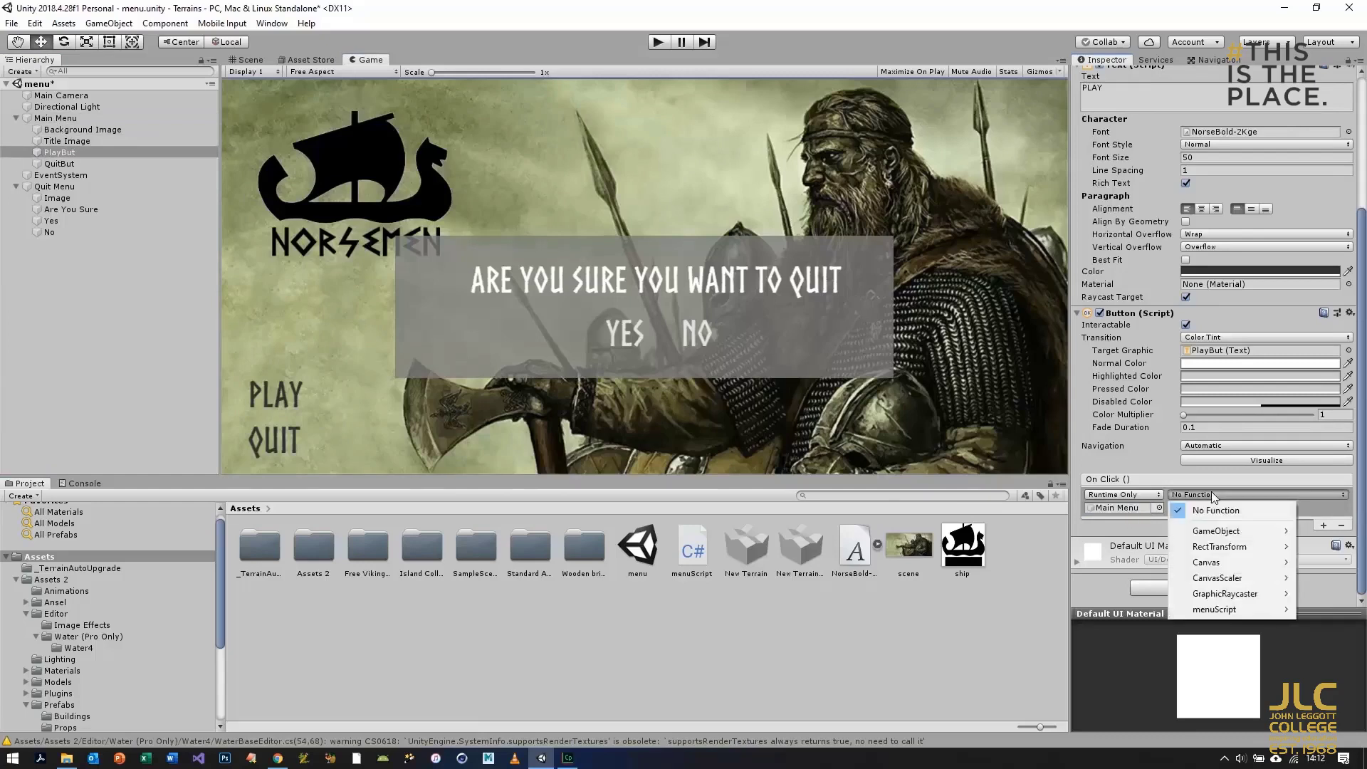
{"action": "mouse_move", "coordinate": [1227, 615]}
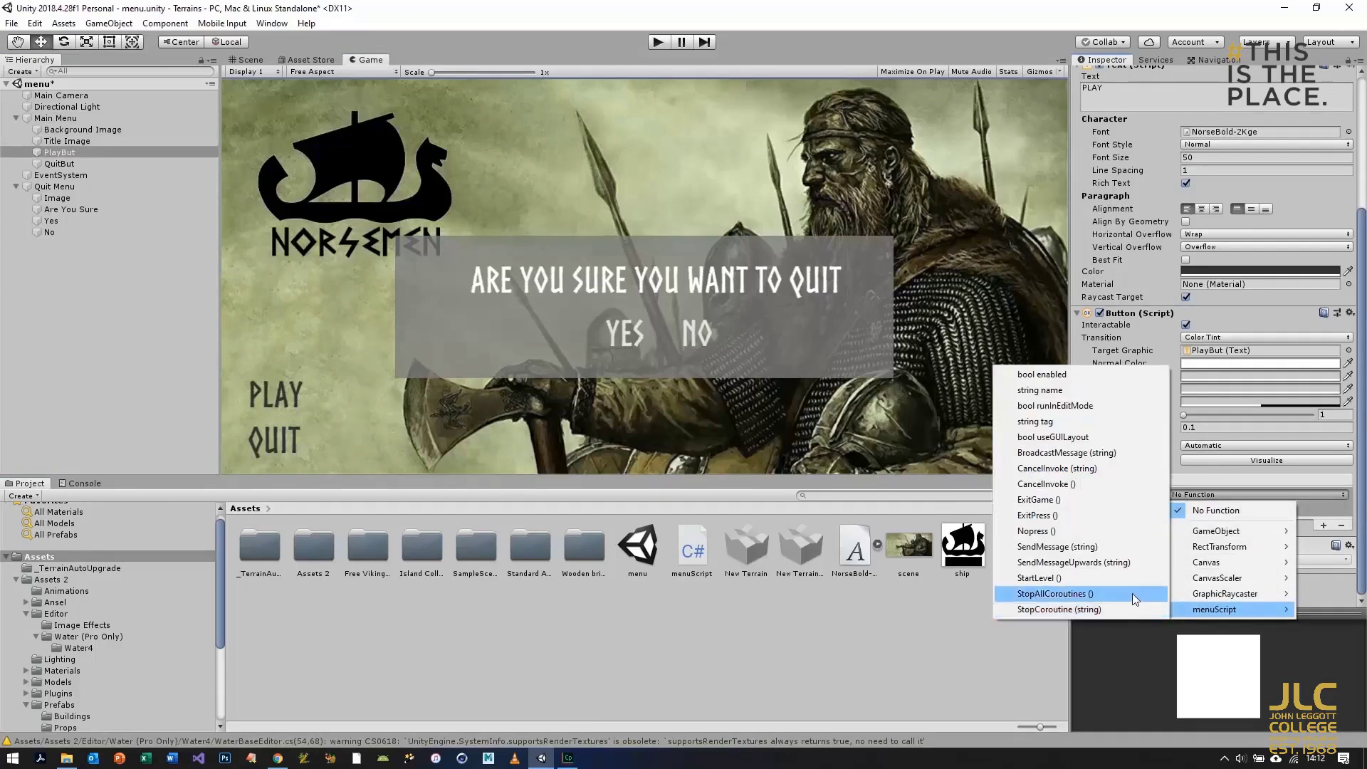
{"action": "left_click", "coordinate": [1090, 579]}
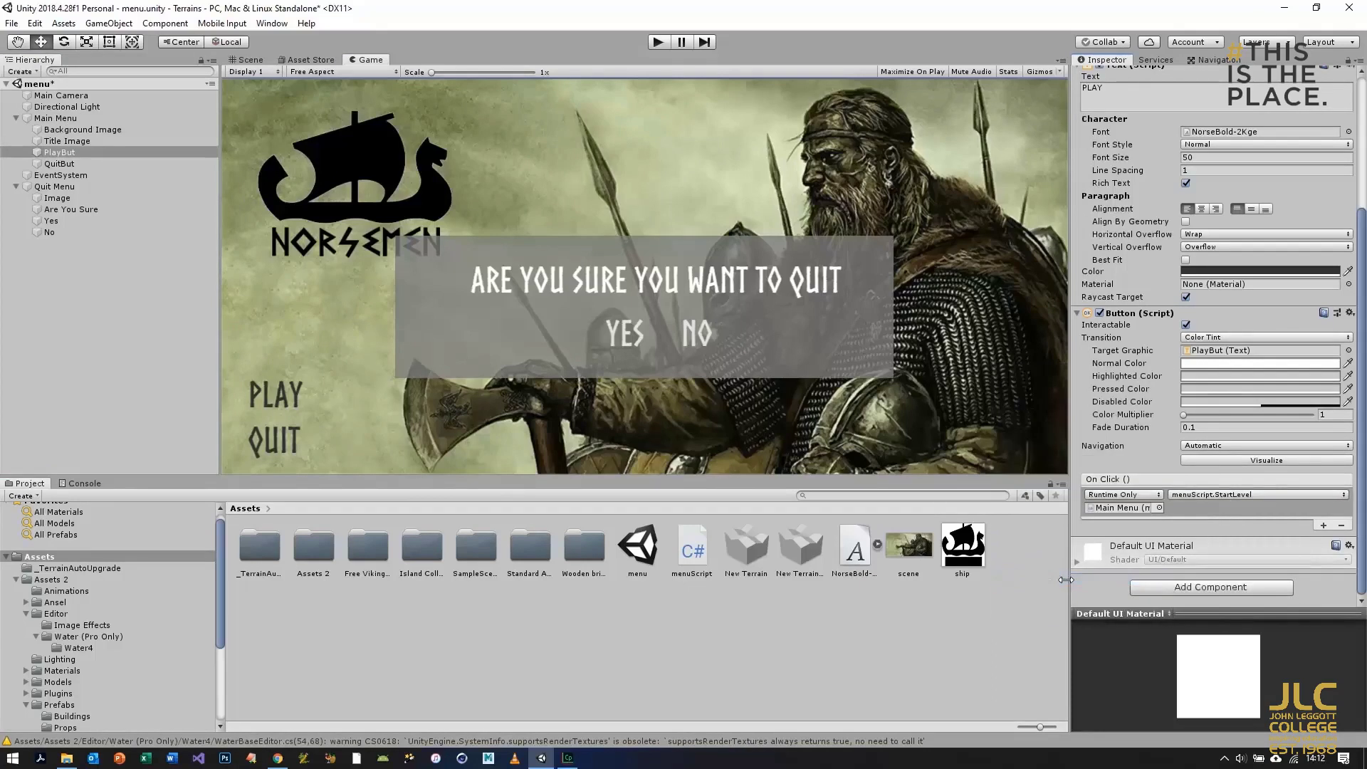
Step: Add an On Click event to QuitBut that targets Main Menu and calls menuScript's ExitPress function
{"action": "left_click", "coordinate": [54, 167]}
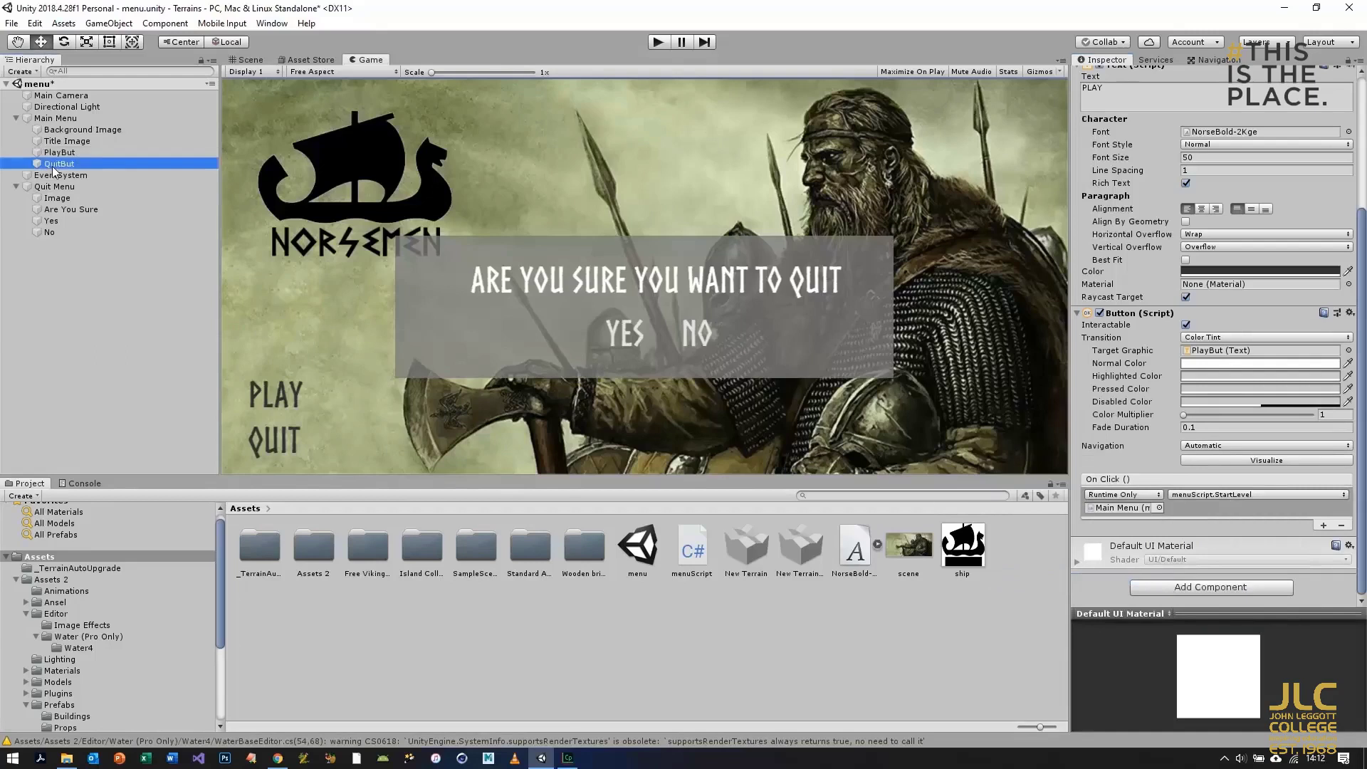
{"action": "left_click", "coordinate": [1323, 525]}
{"action": "left_click_drag", "start_coordinate": [44, 119], "coordinate": [1105, 513]}
{"action": "left_click", "coordinate": [1204, 494]}
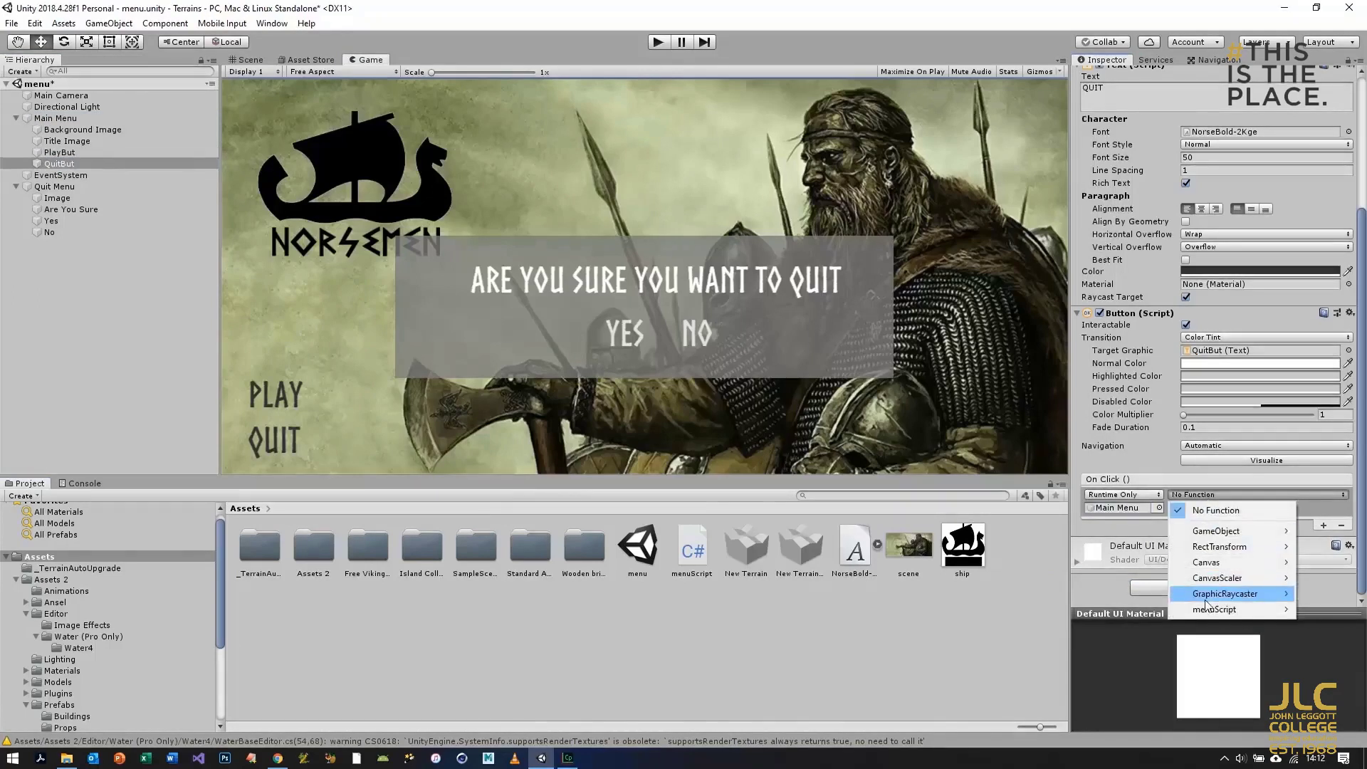
{"action": "mouse_move", "coordinate": [1205, 609]}
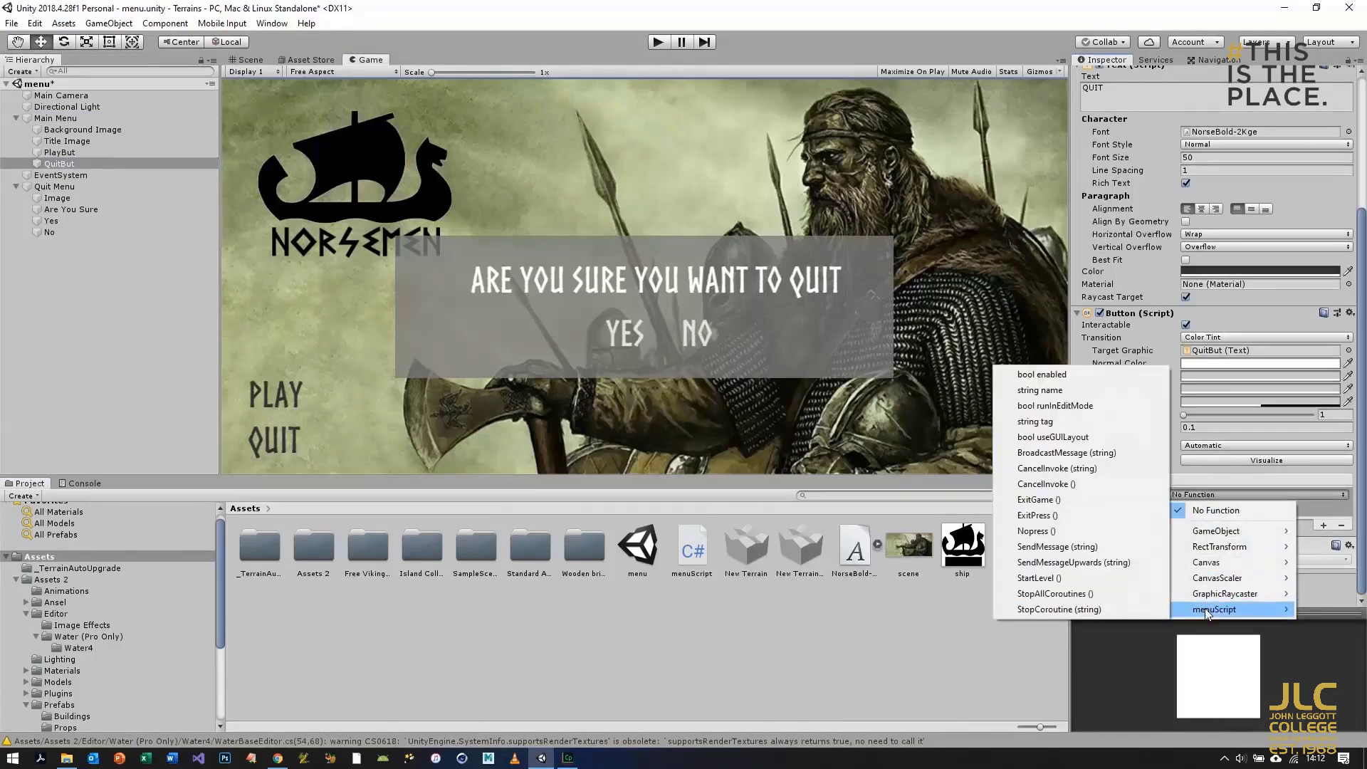
{"action": "left_click", "coordinate": [1066, 518]}
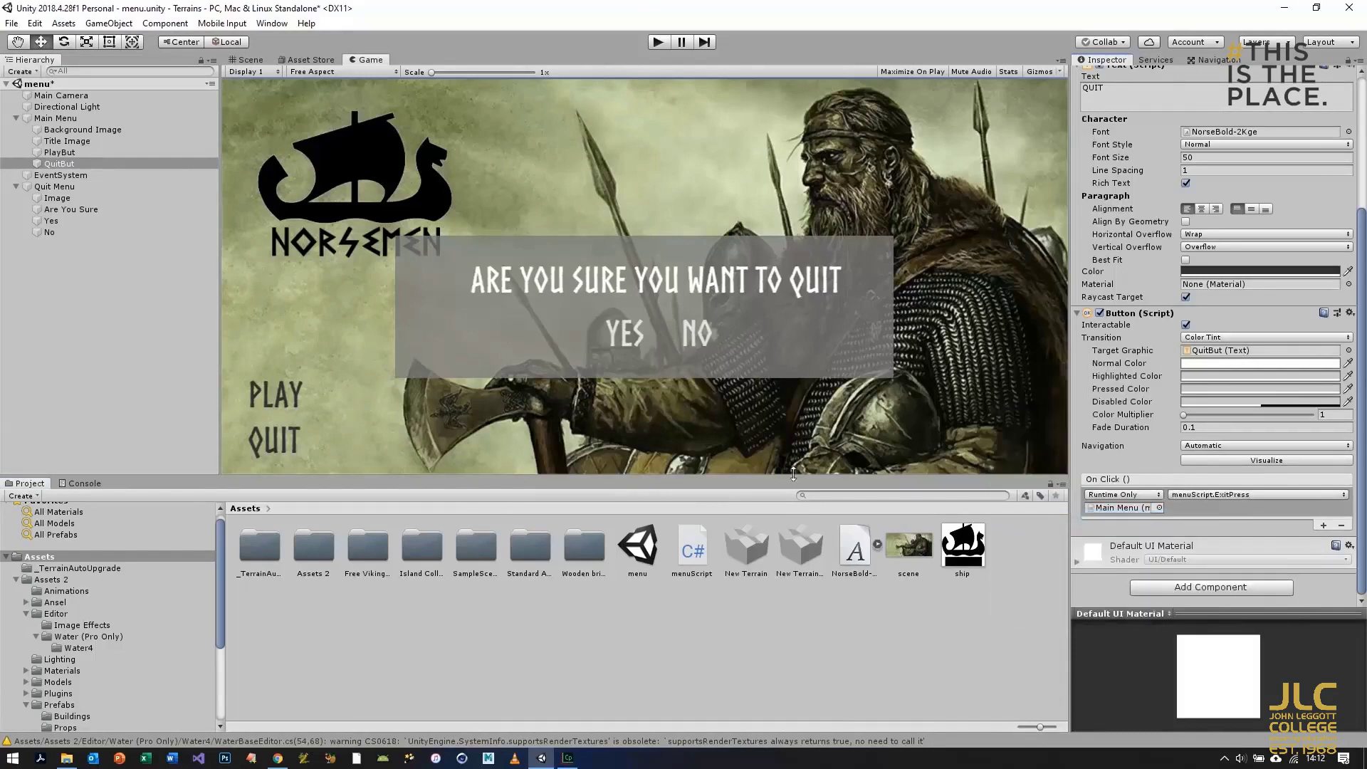
Step: Add an On Click event to the Yes button that targets Main Menu and calls menuScript's ExitGame function
{"action": "left_click", "coordinate": [47, 221]}
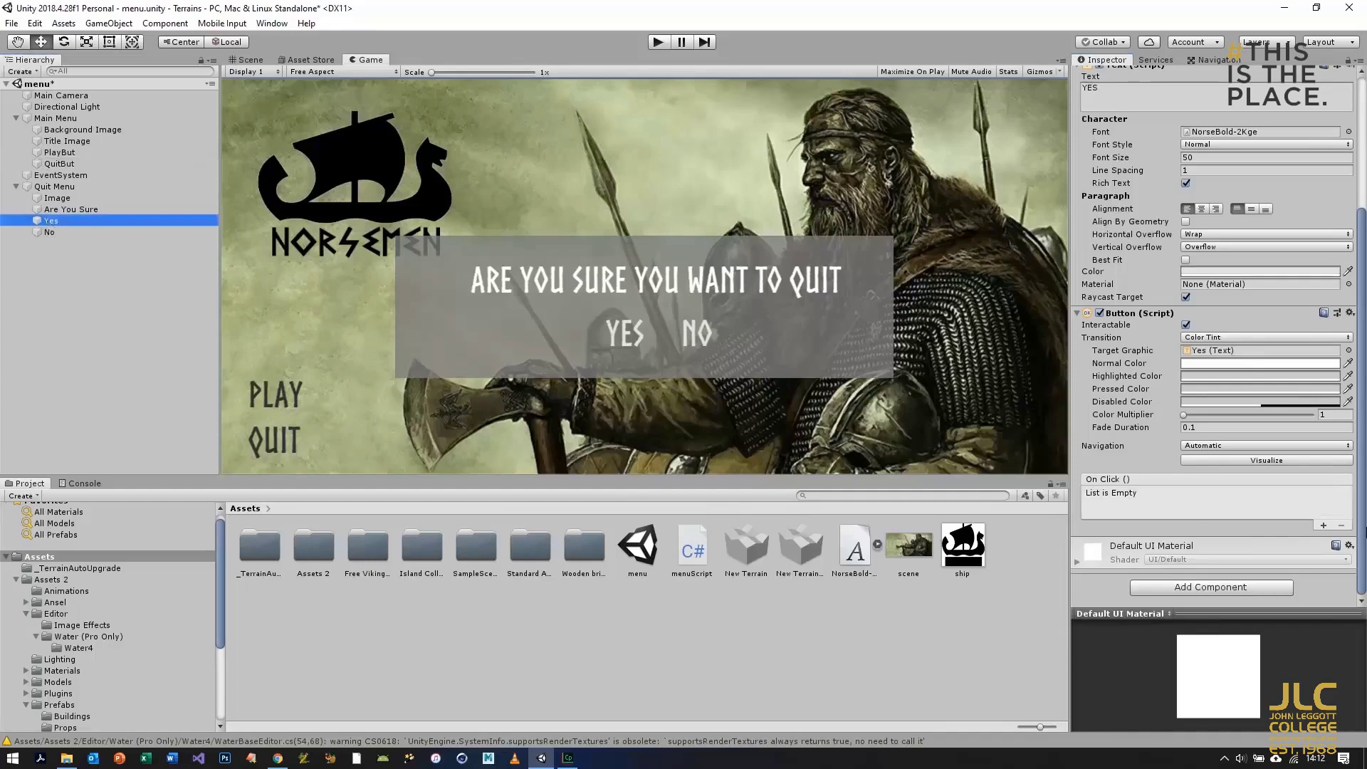
{"action": "left_click", "coordinate": [1324, 527]}
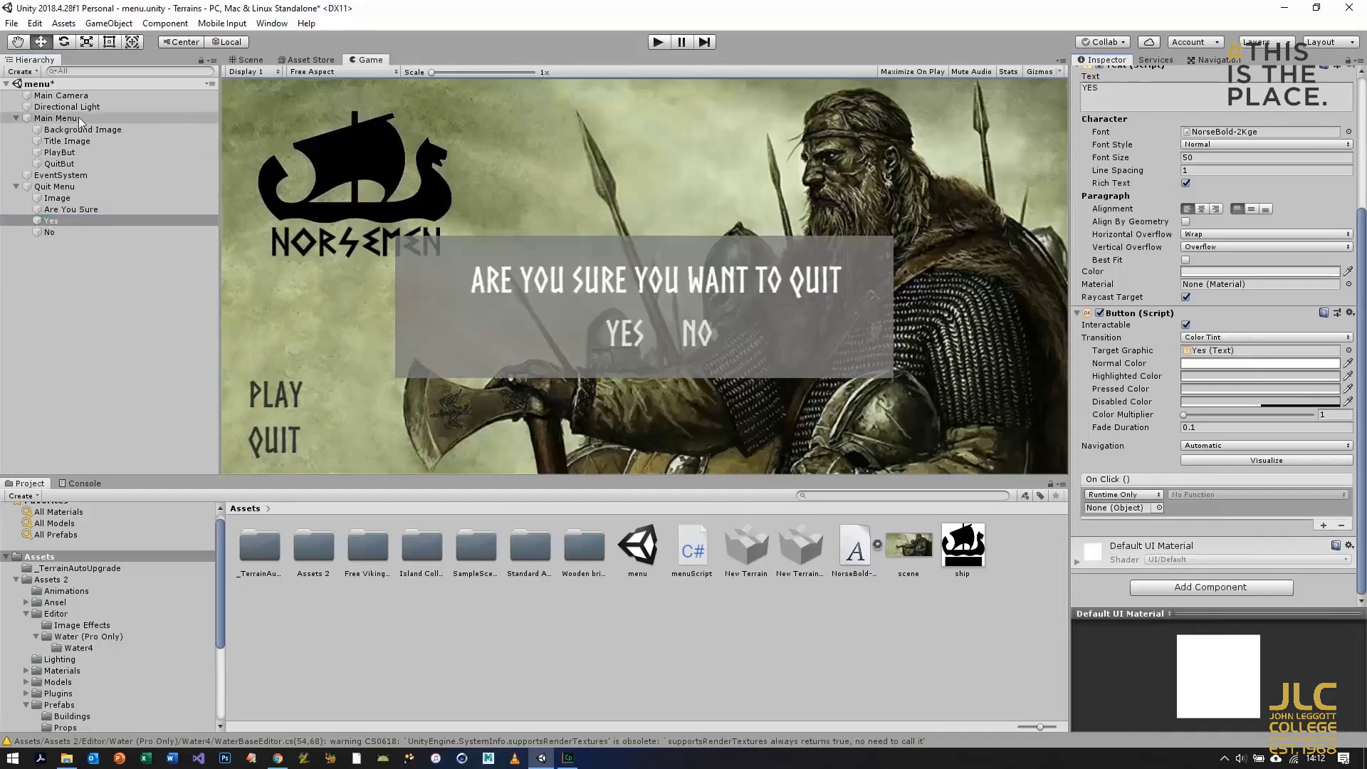
{"action": "left_click_drag", "start_coordinate": [57, 119], "coordinate": [1119, 508]}
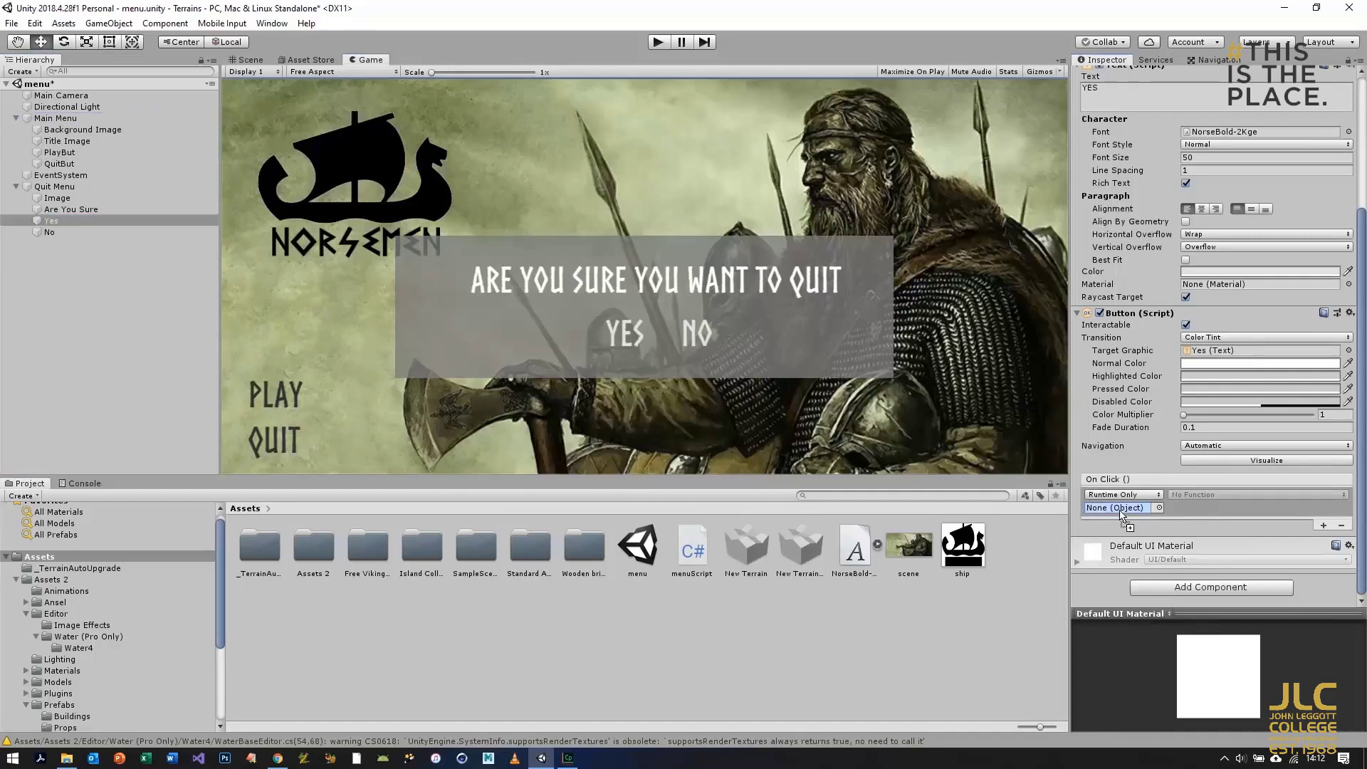
{"action": "left_click", "coordinate": [1202, 495]}
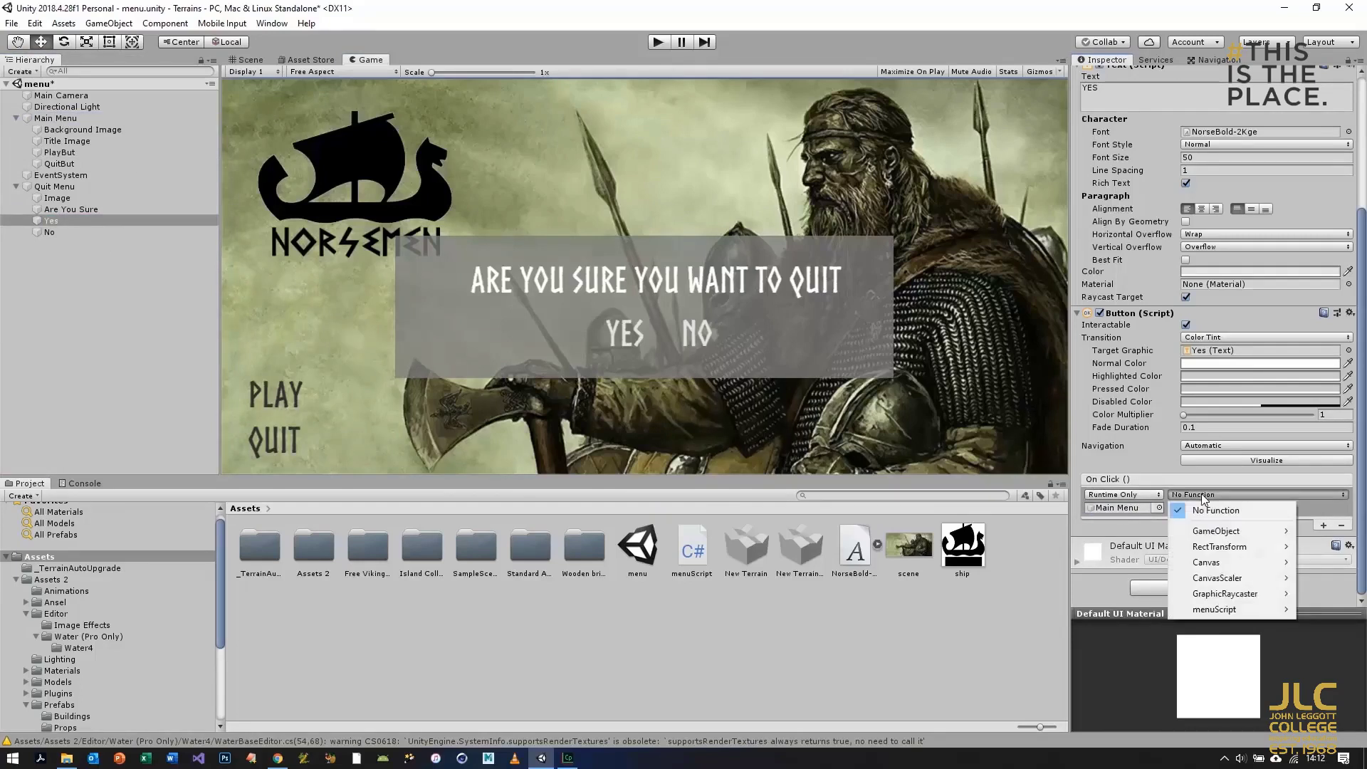
{"action": "mouse_move", "coordinate": [1211, 610]}
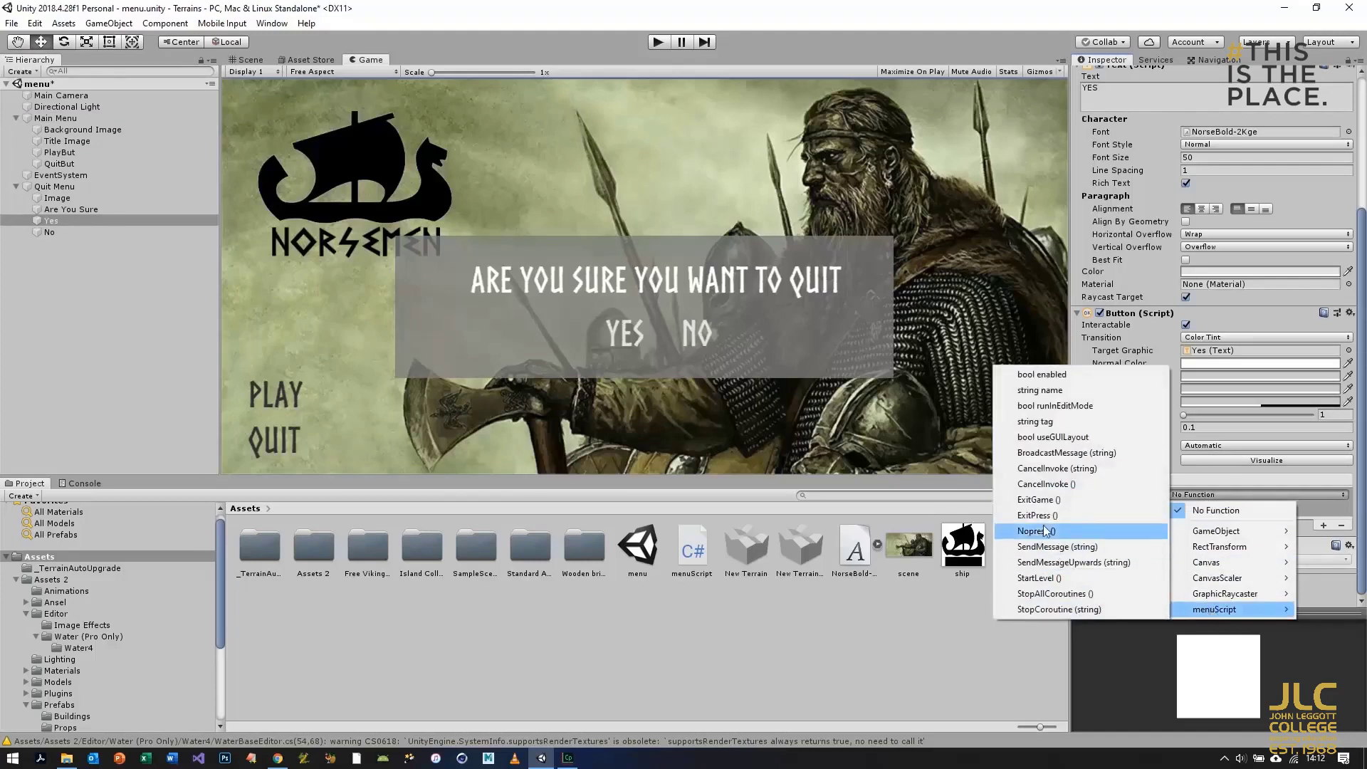
{"action": "left_click", "coordinate": [1040, 499]}
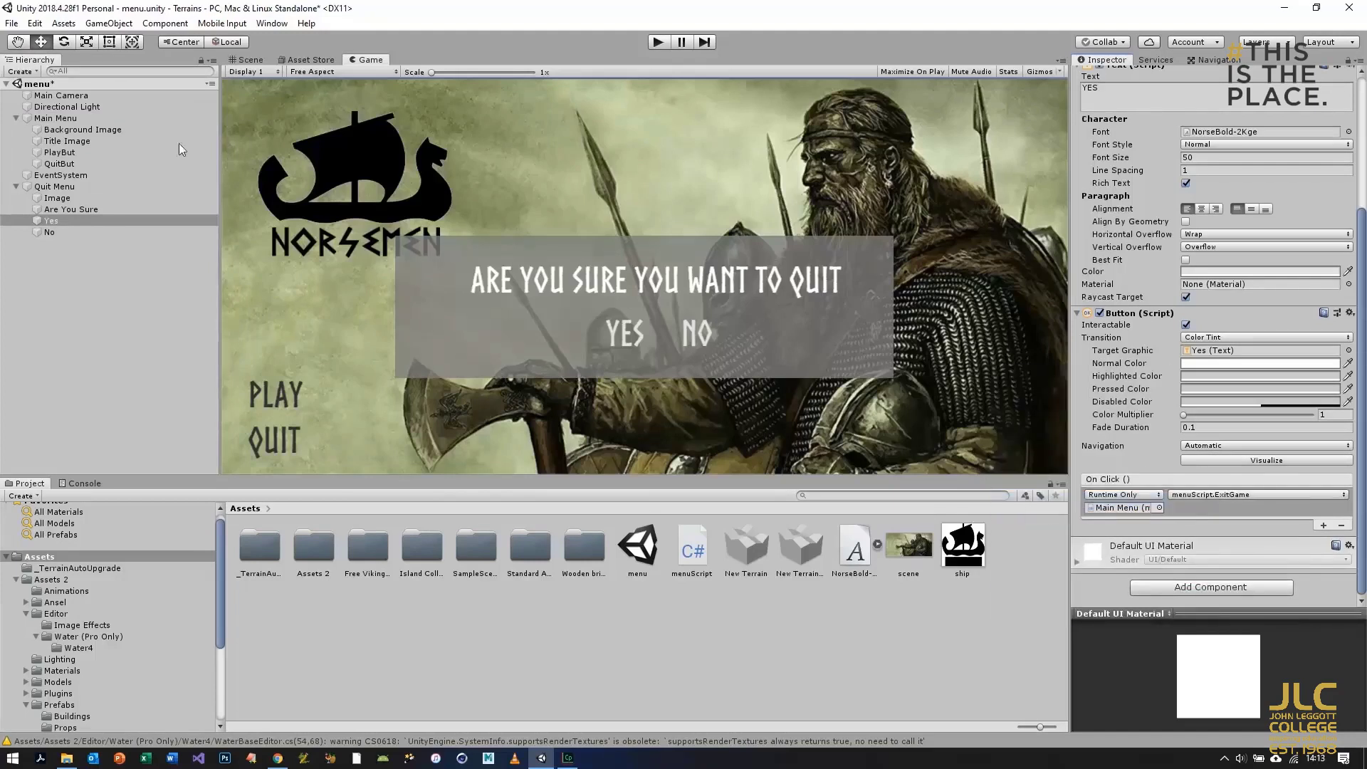
Step: Add an On Click event to the No button that targets Main Menu and calls menuScript's Nopress function
{"action": "left_click", "coordinate": [49, 232]}
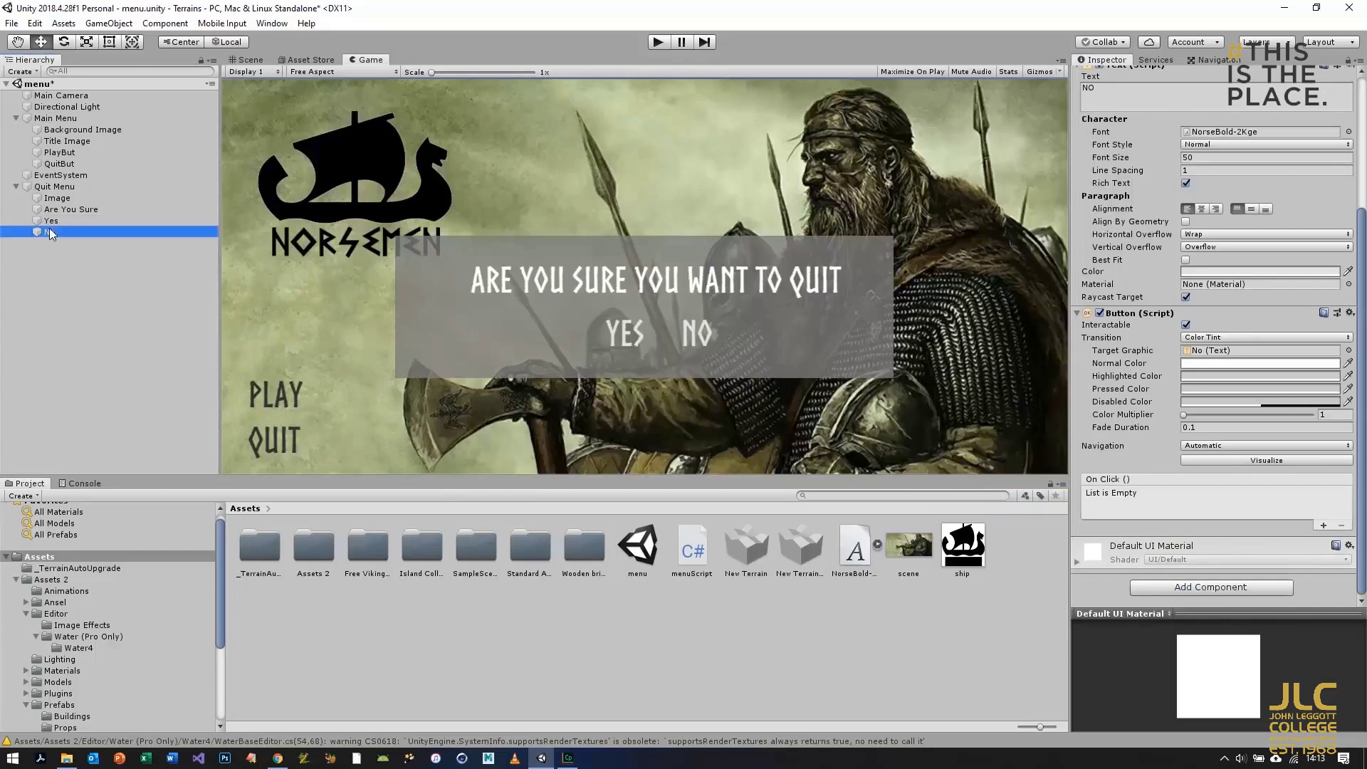
{"action": "left_click", "coordinate": [1319, 525]}
{"action": "left_click_drag", "start_coordinate": [60, 124], "coordinate": [1102, 510]}
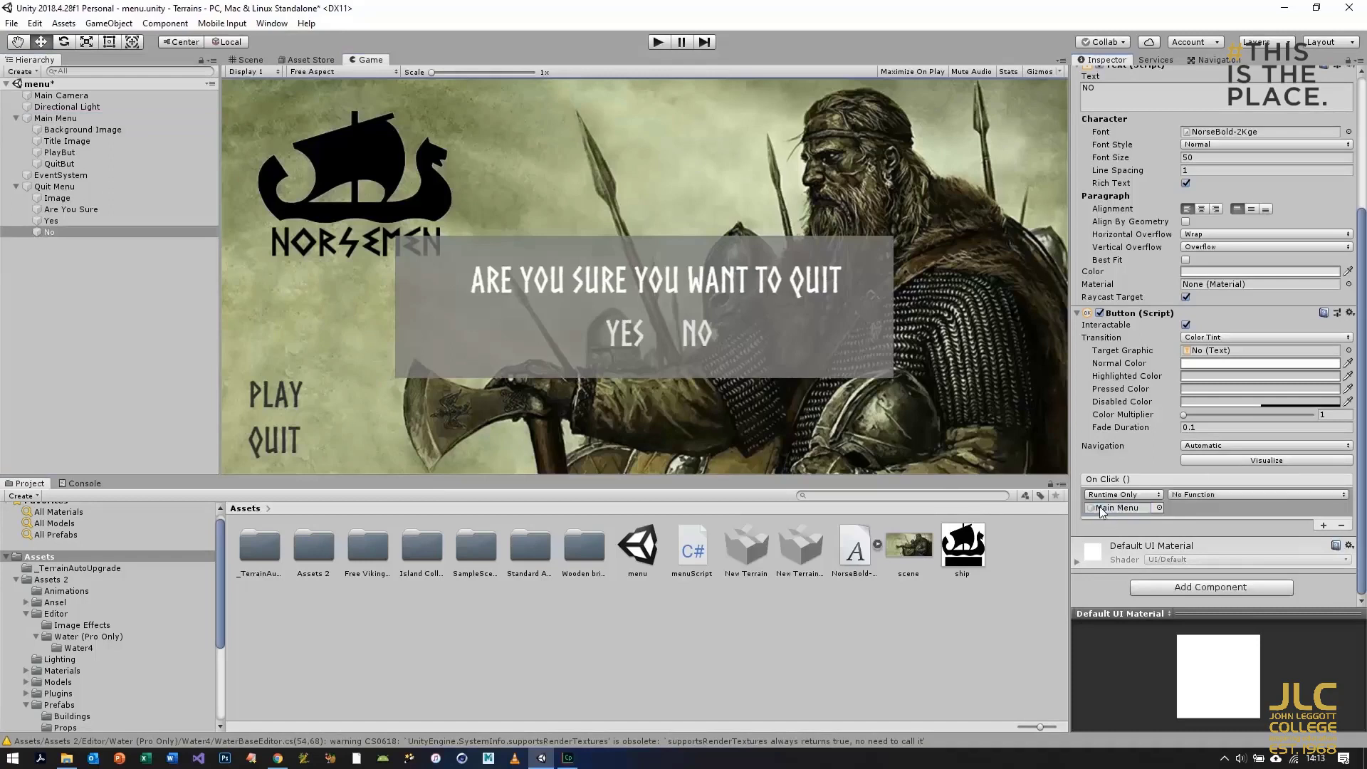
{"action": "left_click", "coordinate": [1203, 494]}
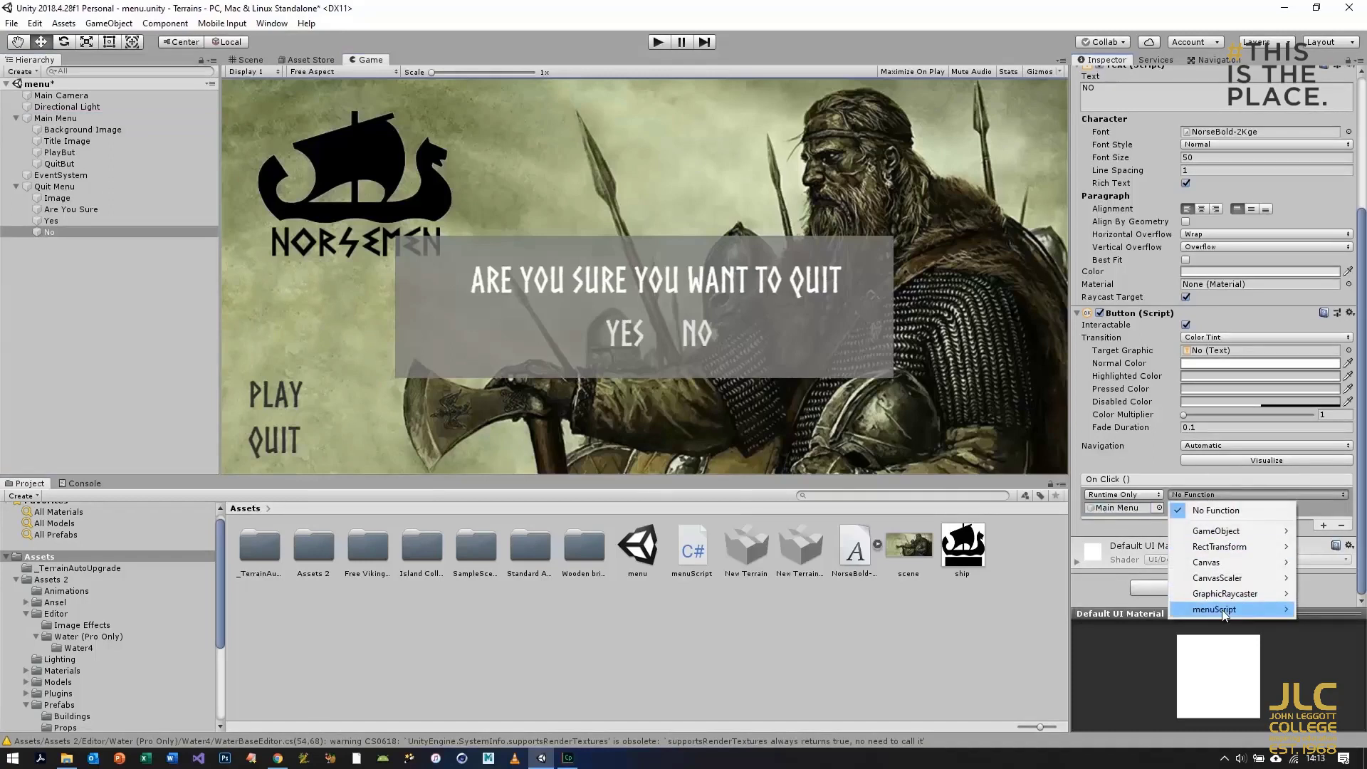
{"action": "mouse_move", "coordinate": [1224, 612]}
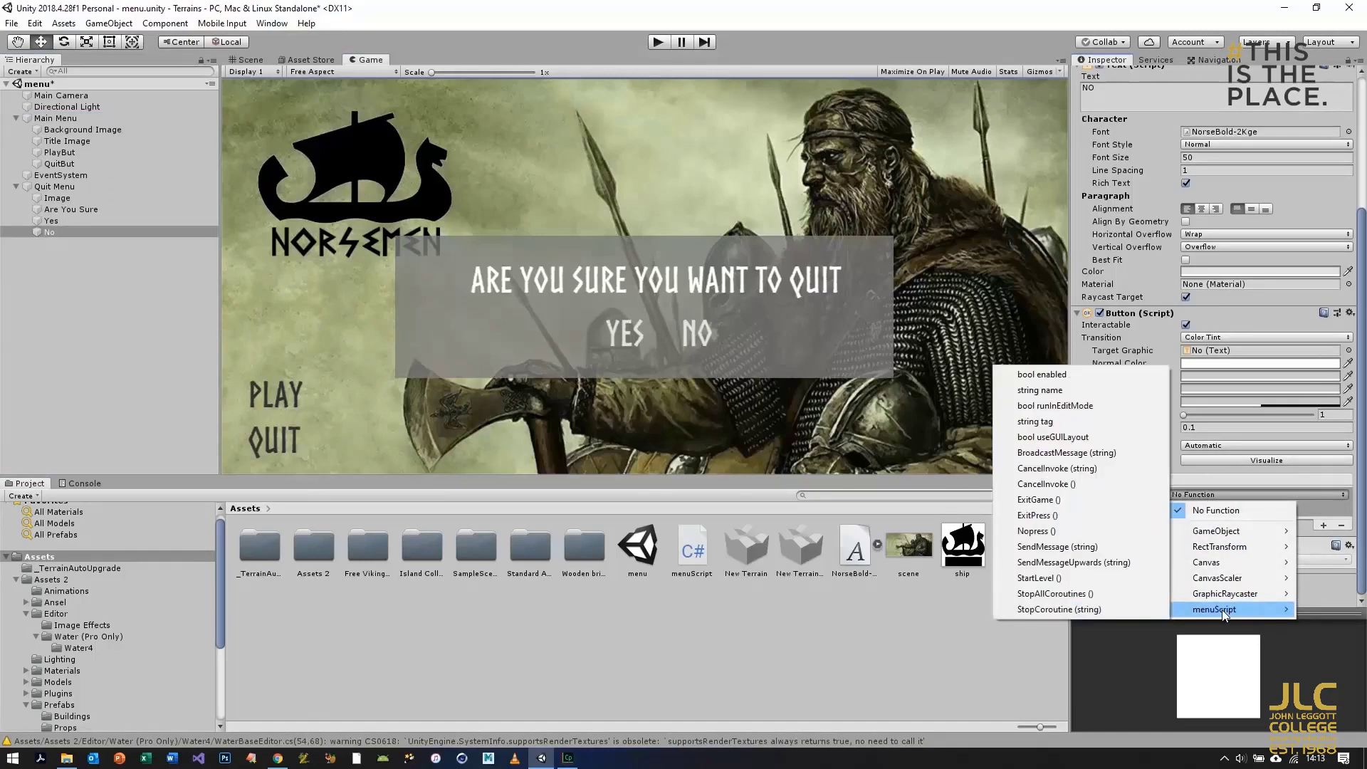
{"action": "left_click", "coordinate": [1074, 533]}
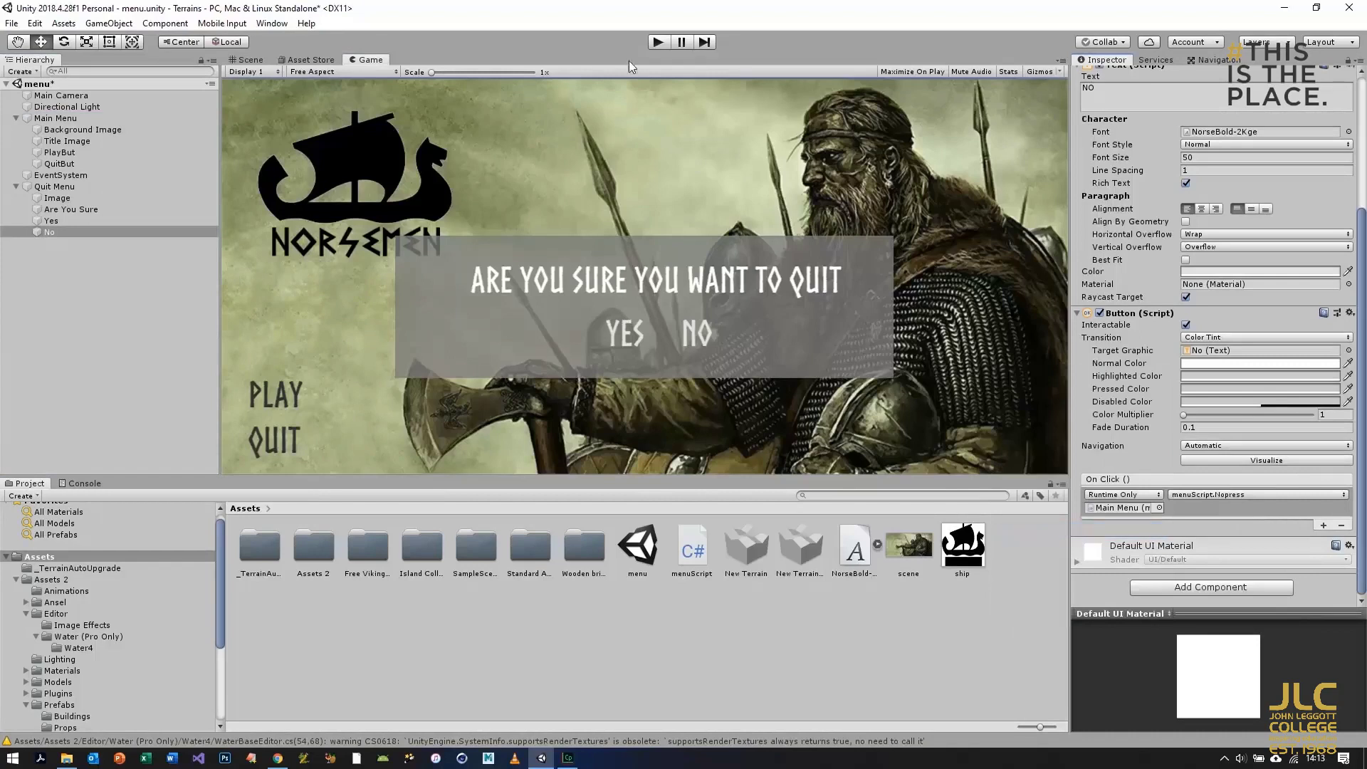
Step: Run the menu scene to test the QUIT, NO and PLAY buttons, and stop play mode
{"action": "left_click", "coordinate": [659, 43]}
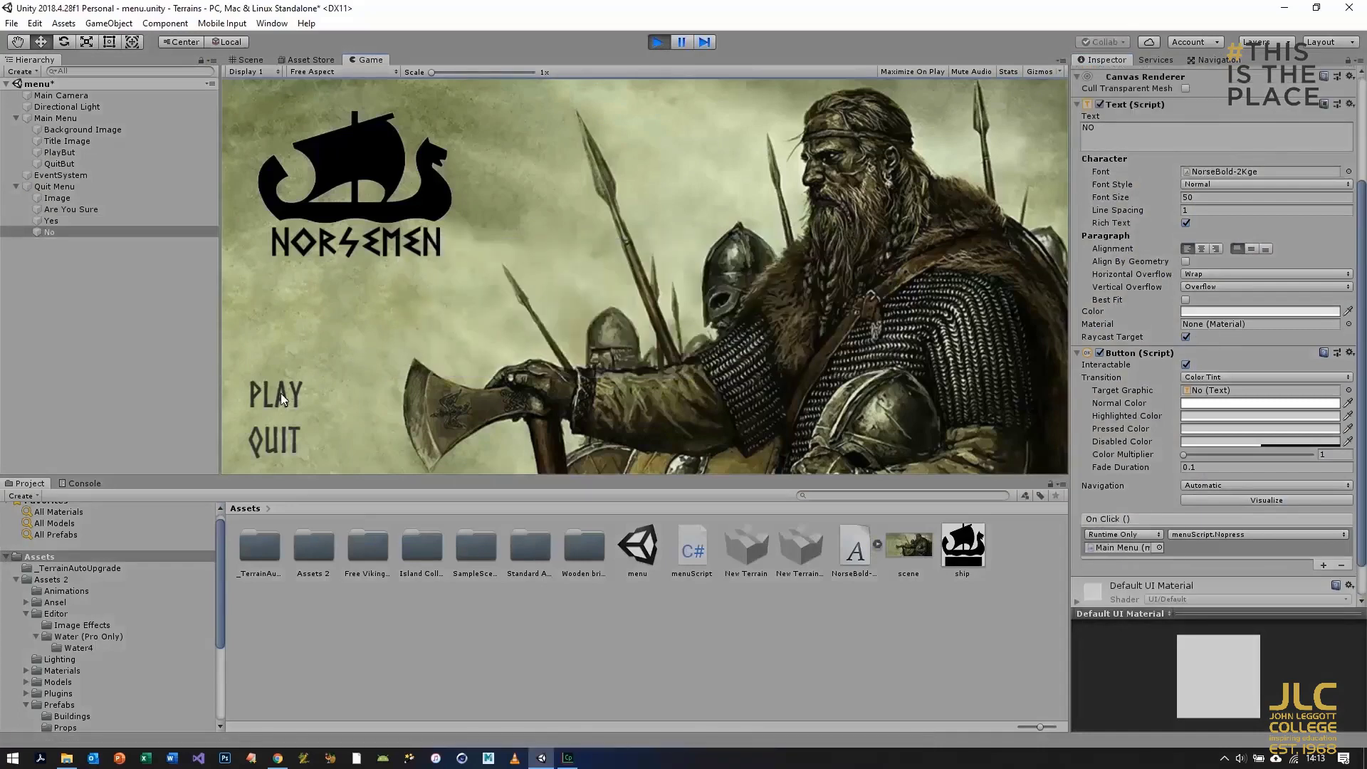
{"action": "left_click", "coordinate": [284, 442]}
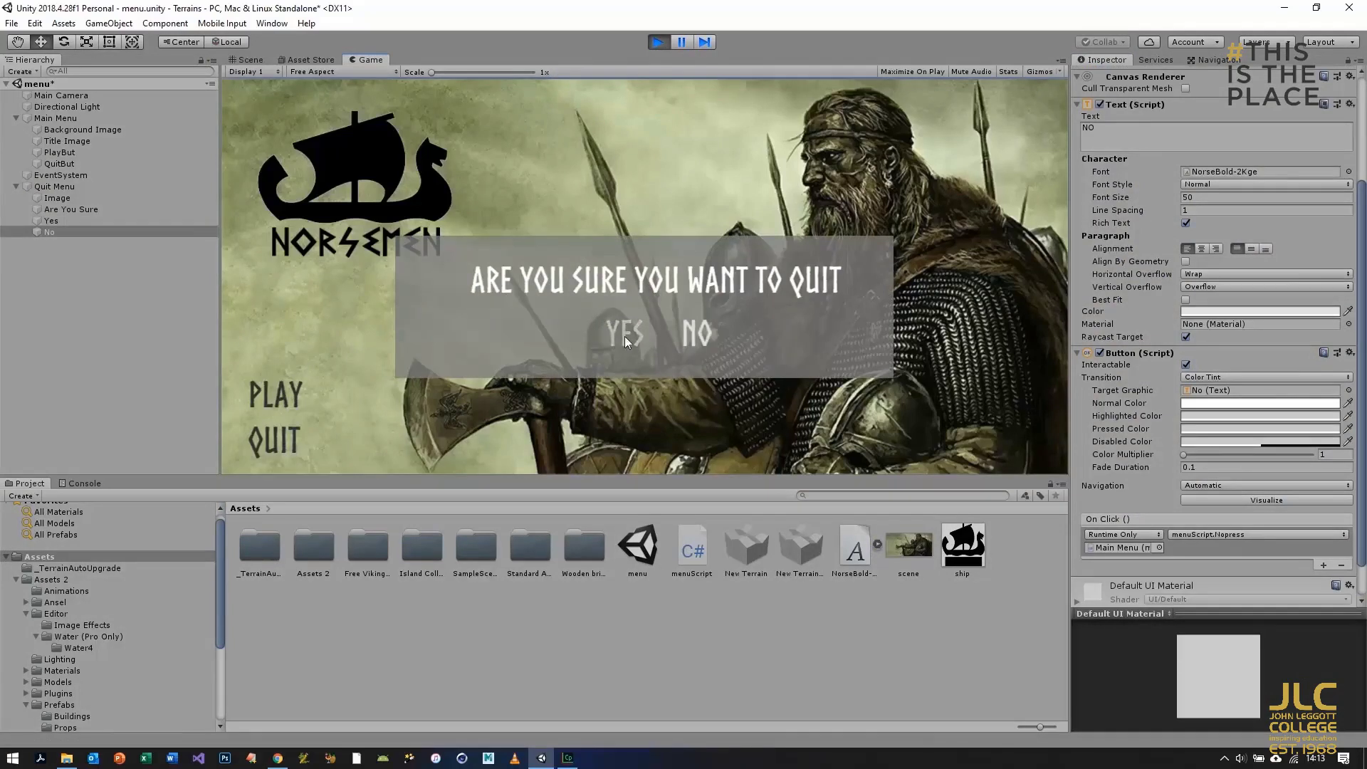
{"action": "left_click", "coordinate": [699, 335]}
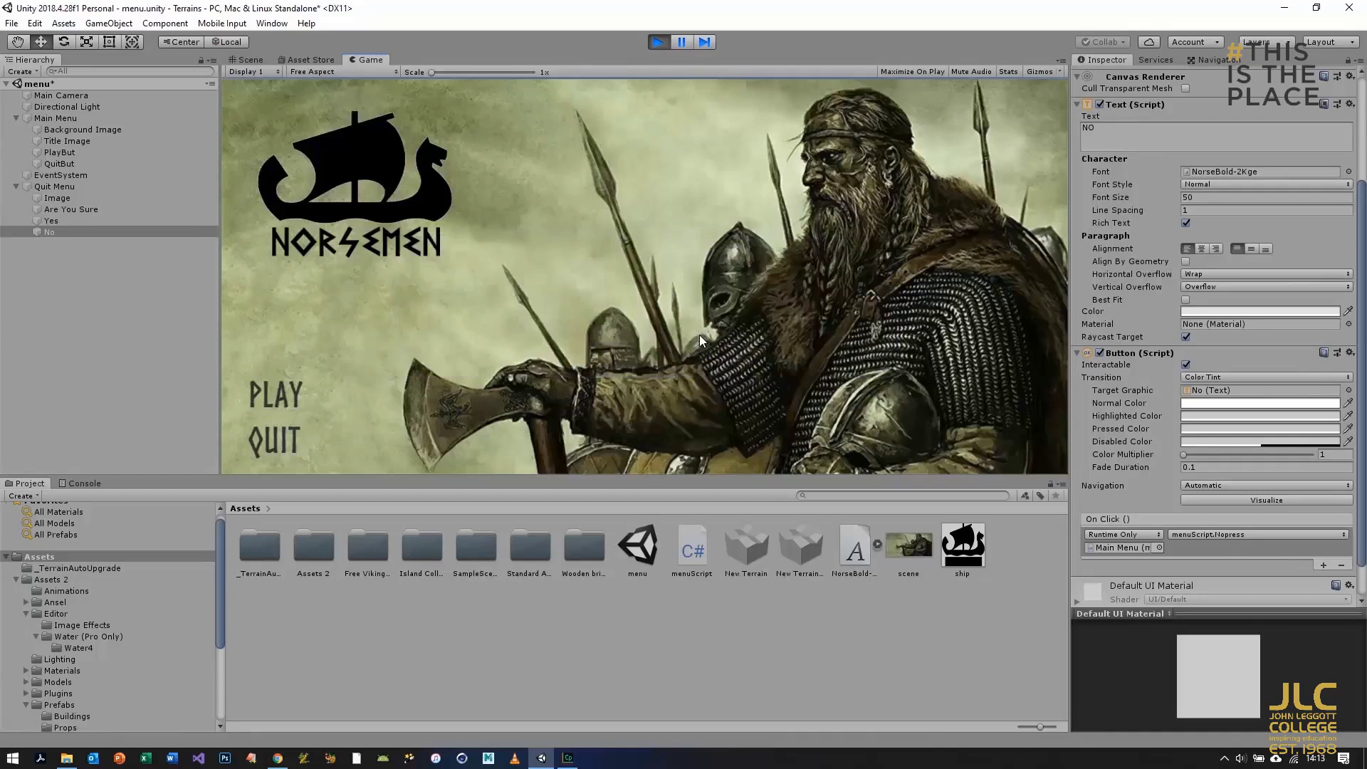
{"action": "left_click", "coordinate": [285, 396]}
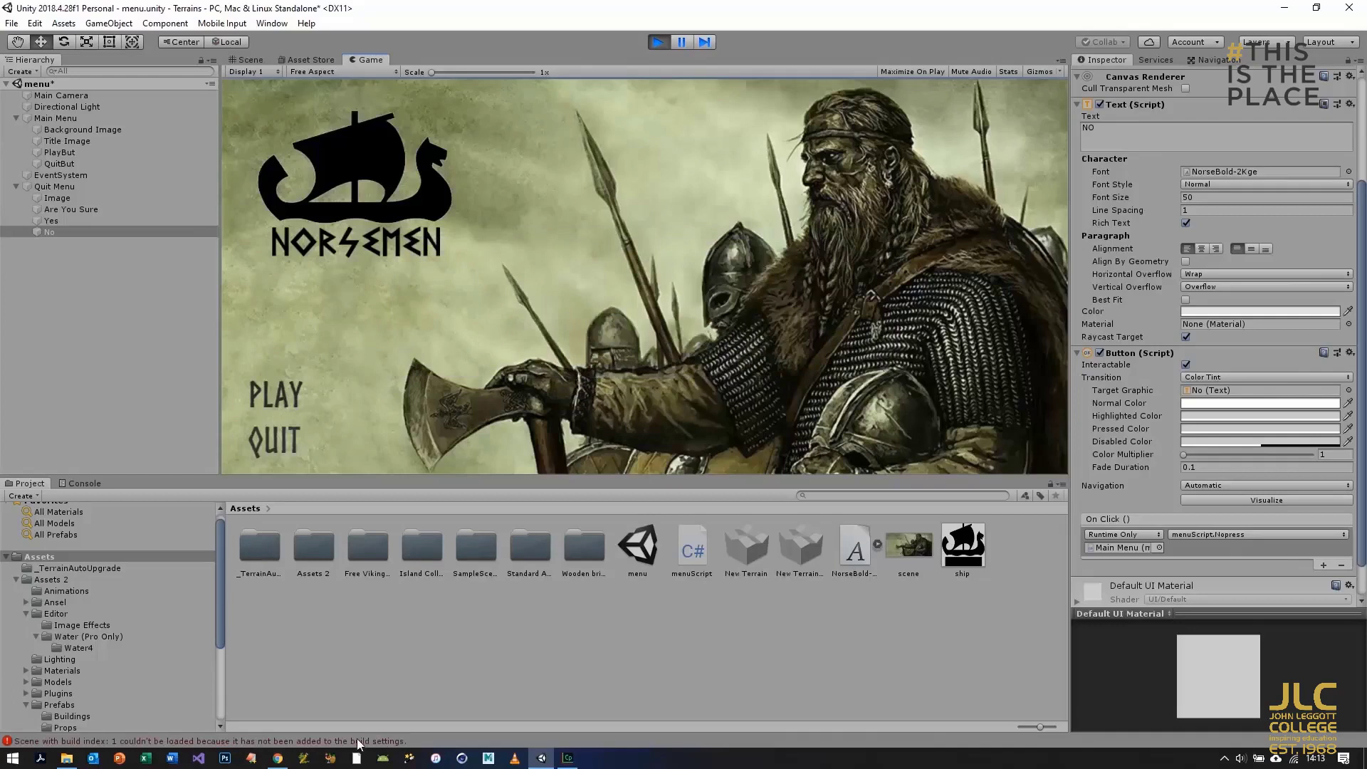
{"action": "left_click", "coordinate": [660, 42]}
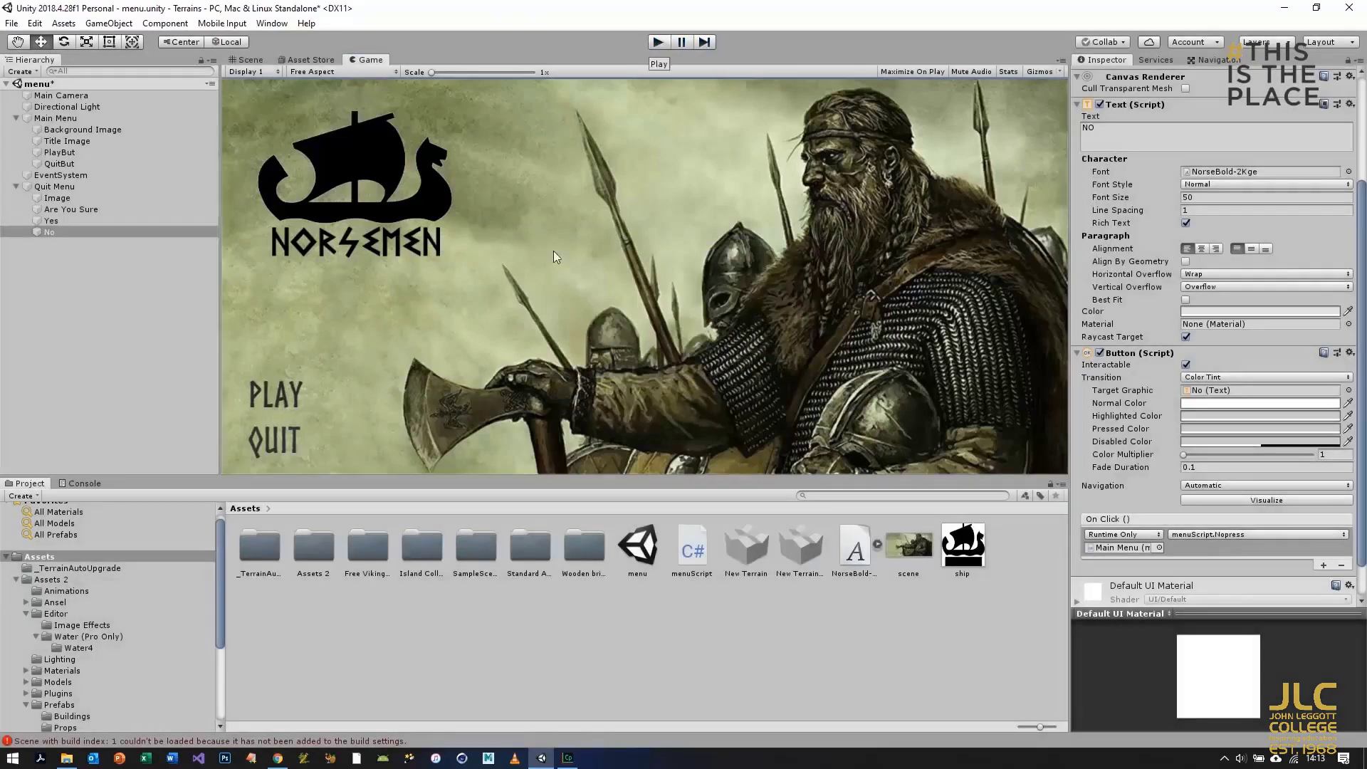
Step: Add the open menu scene and Scene 1 from Island Collection/Scenes to the build's scene list, with menu first
{"action": "left_click", "coordinate": [14, 25]}
{"action": "left_click", "coordinate": [71, 165]}
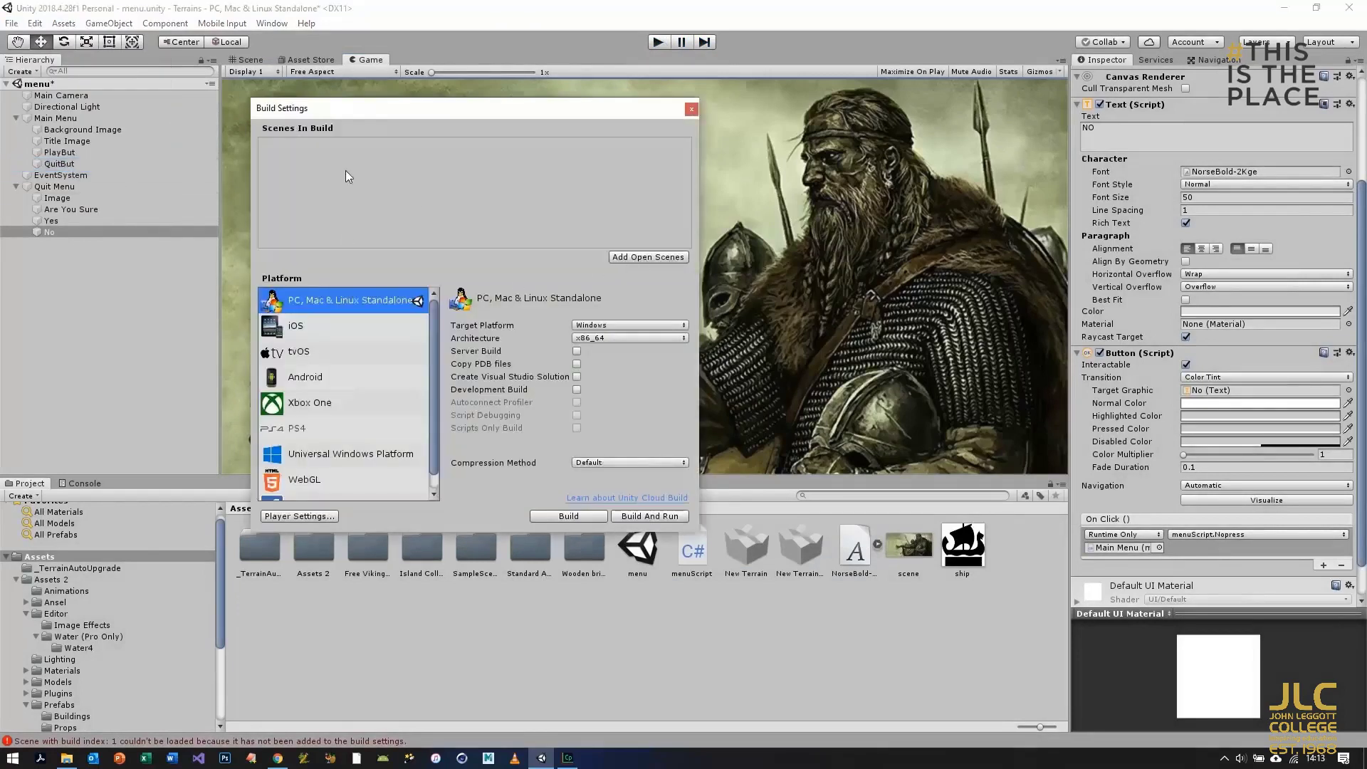
{"action": "left_click", "coordinate": [664, 258]}
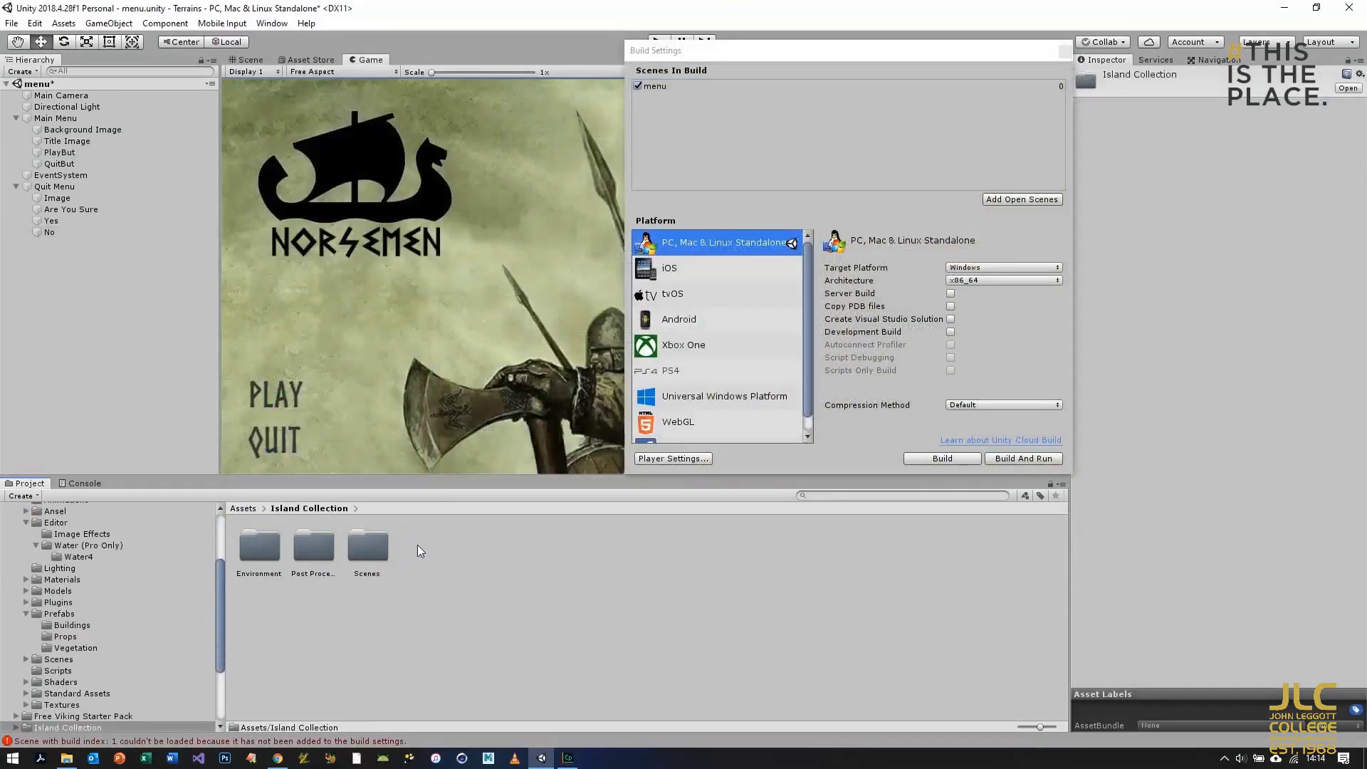
{"action": "double_click", "coordinate": [363, 546]}
{"action": "left_click_drag", "start_coordinate": [263, 548], "coordinate": [683, 117]}
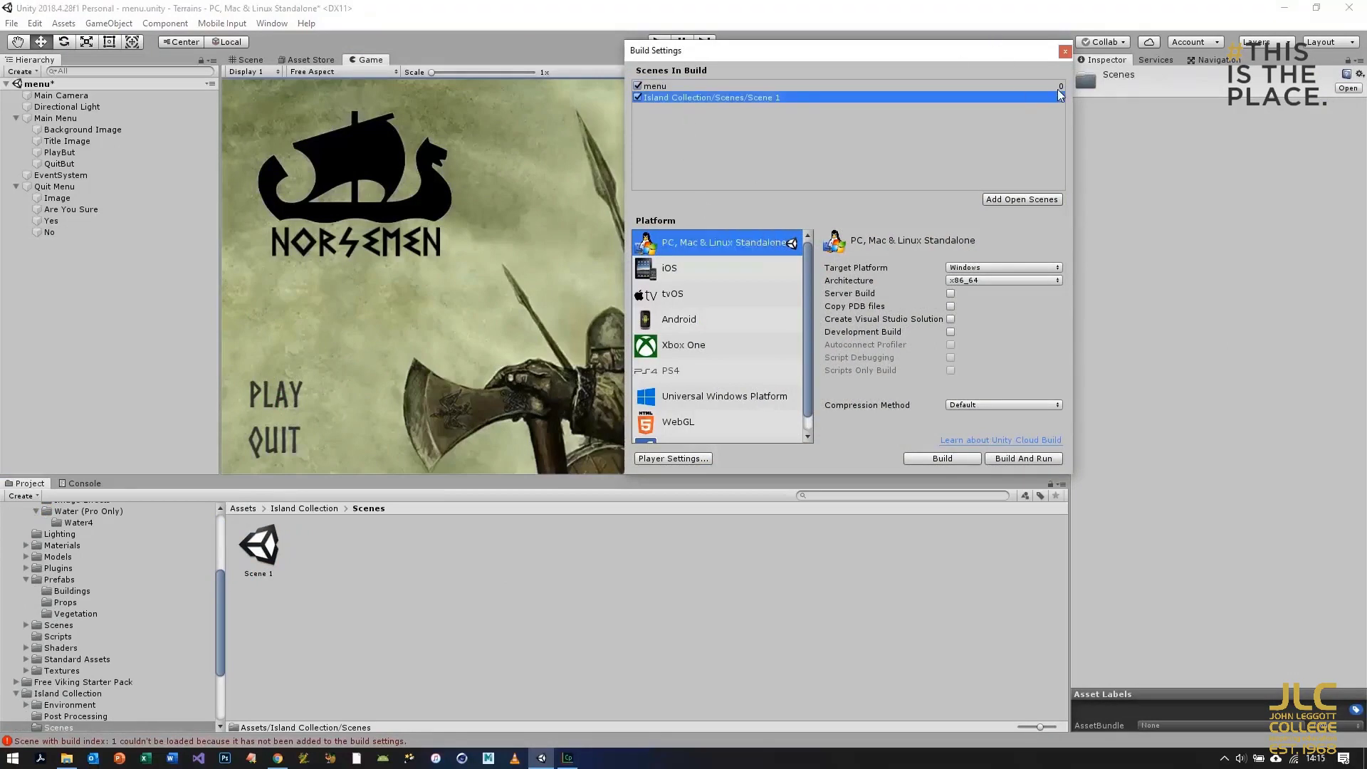
{"action": "left_click", "coordinate": [1065, 52]}
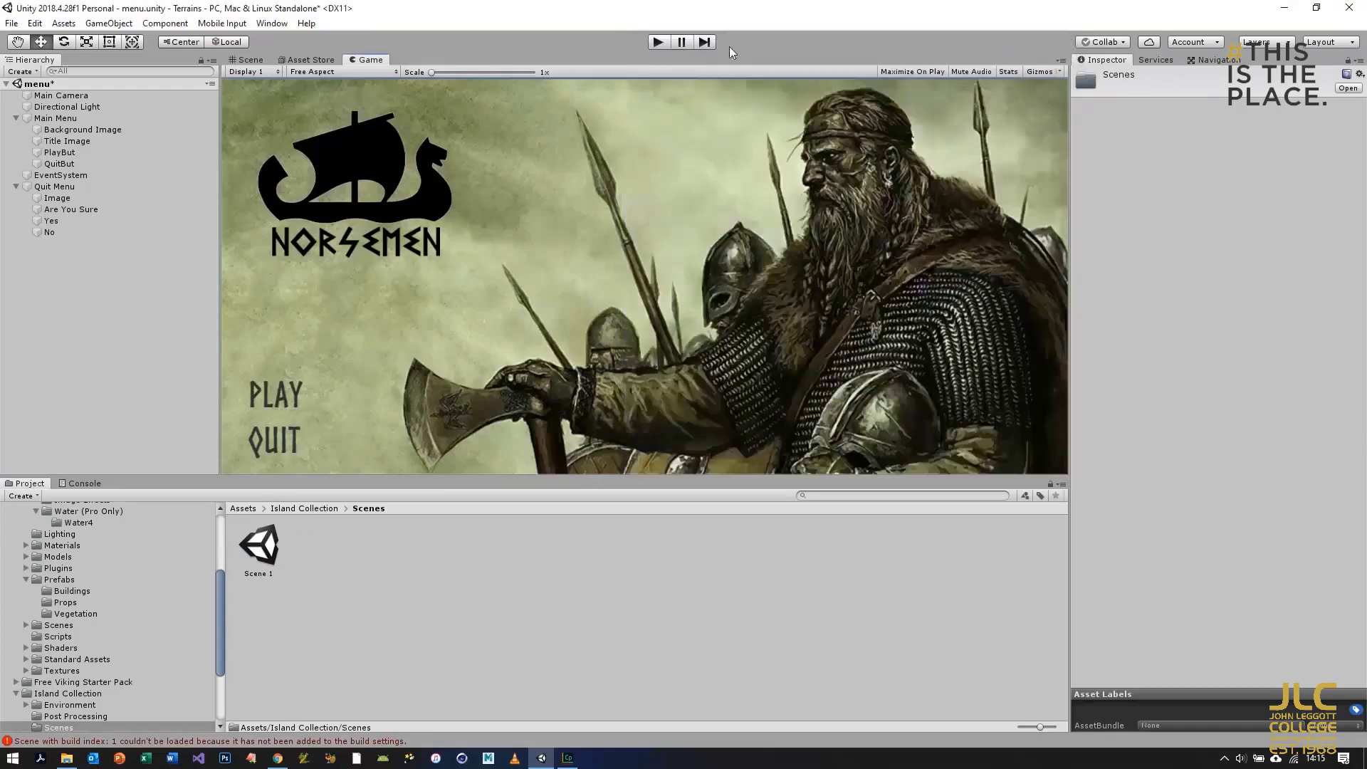
Step: Run the menu scene, start the level with PLAY and walk forward through the Viking village
{"action": "left_click", "coordinate": [656, 41]}
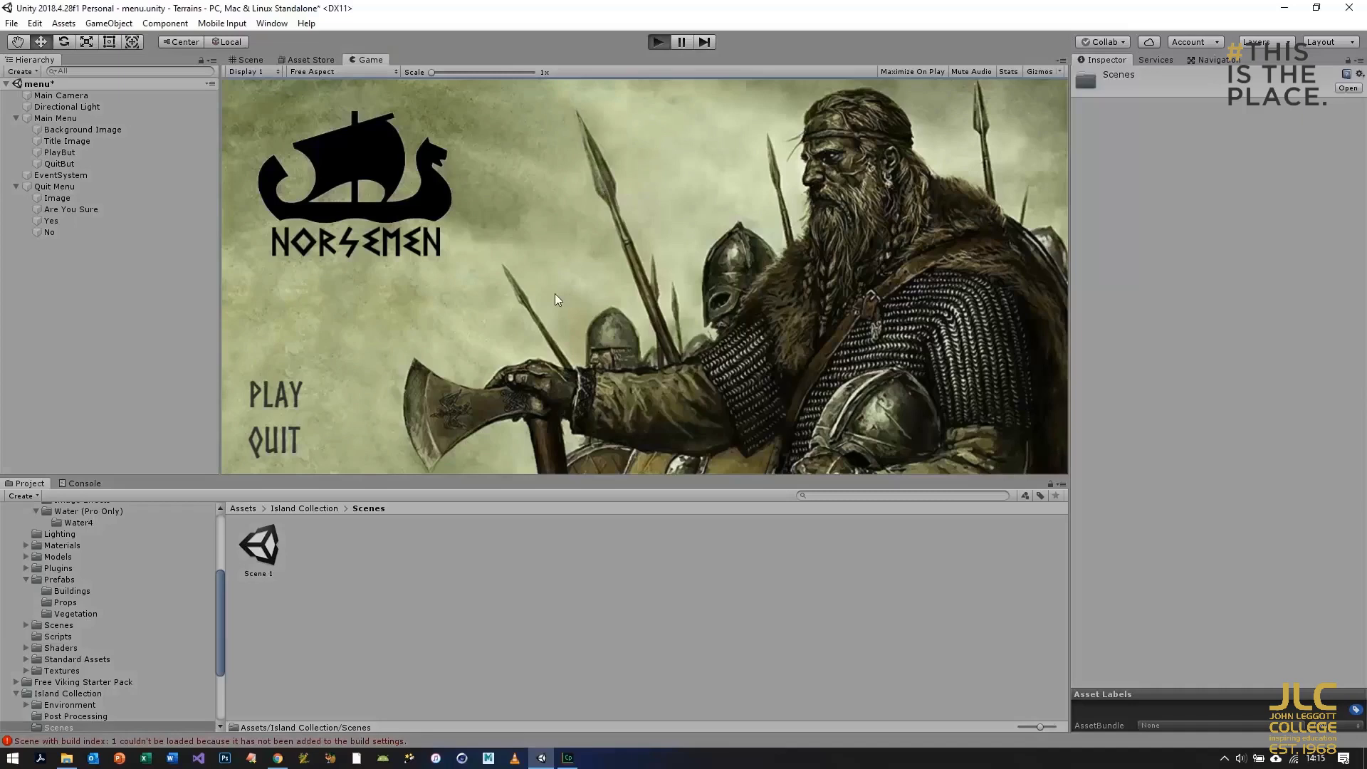
{"action": "key", "text": "ctrl+p"}
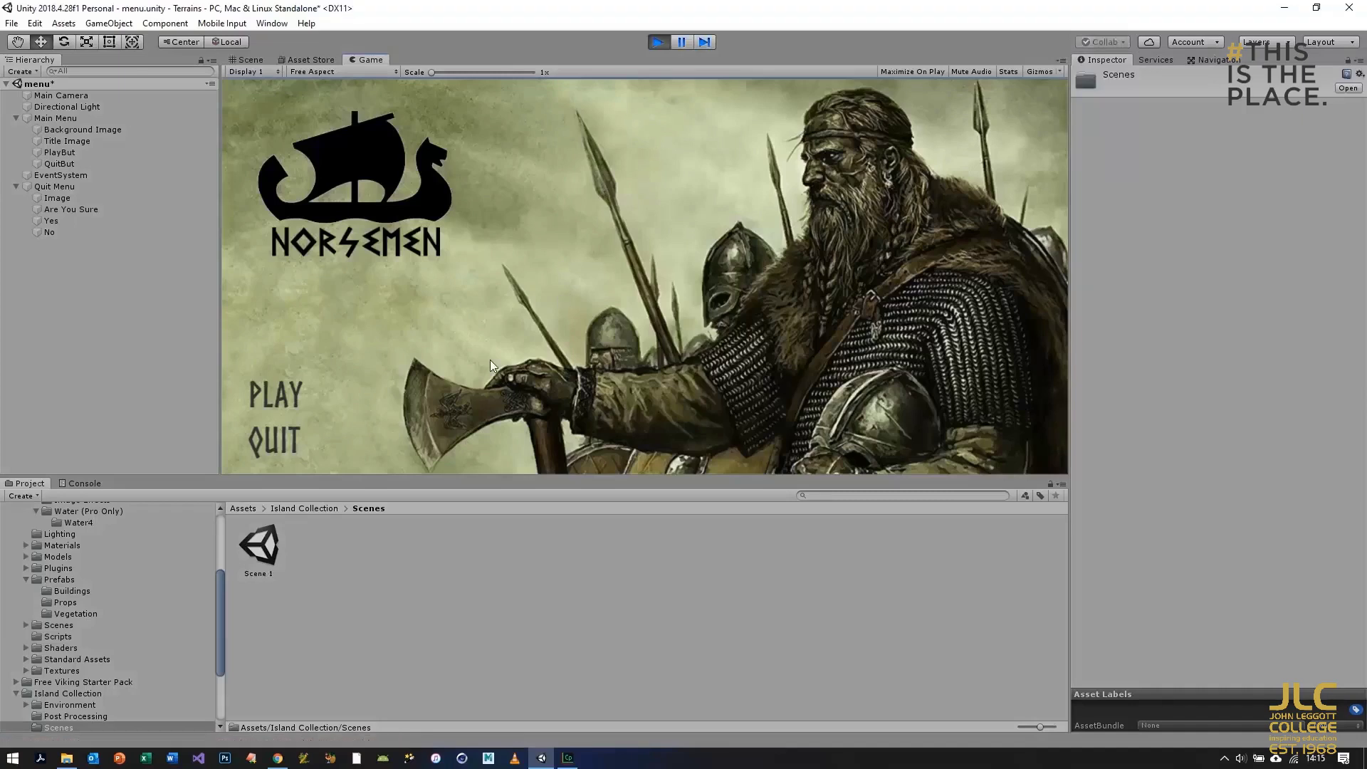
{"action": "left_click", "coordinate": [288, 394]}
{"action": "key", "text": "w"}
{"action": "key", "text": "w"}
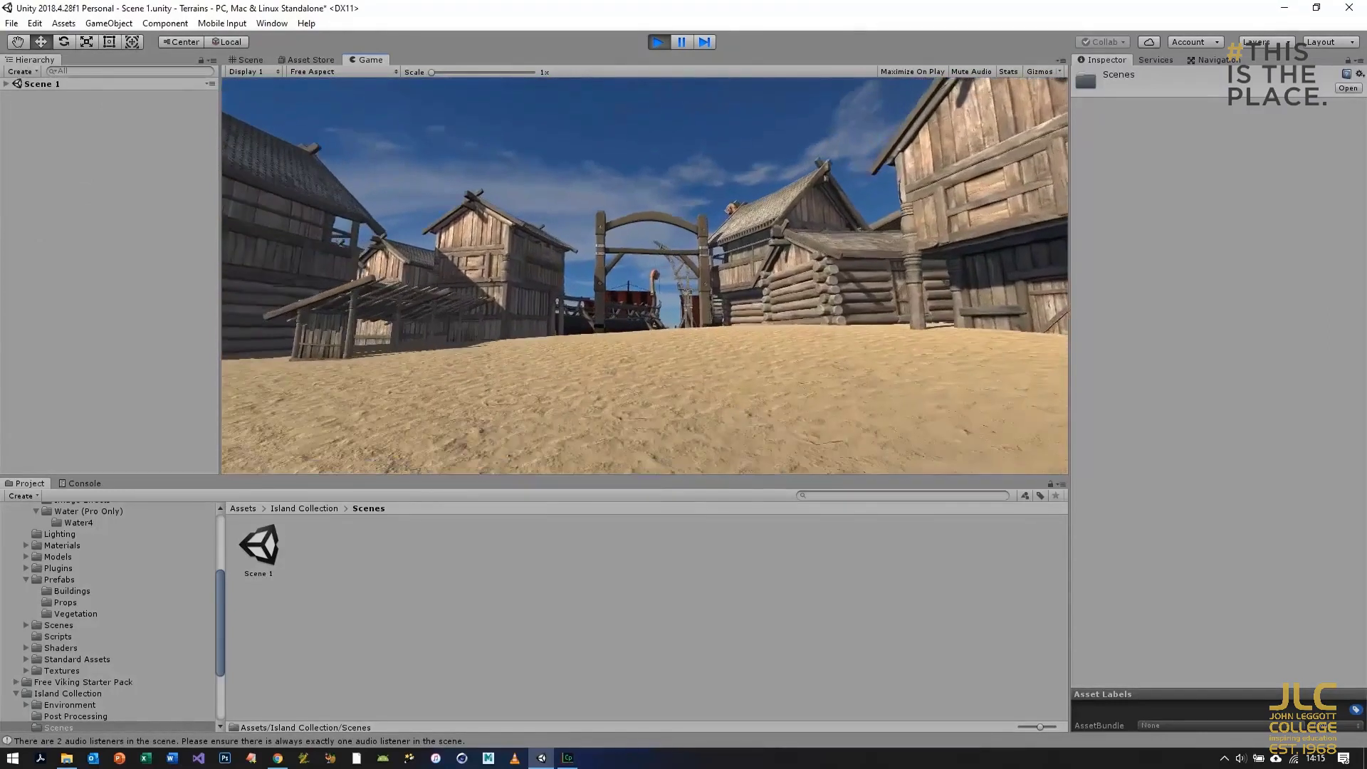
{"action": "key", "text": "w"}
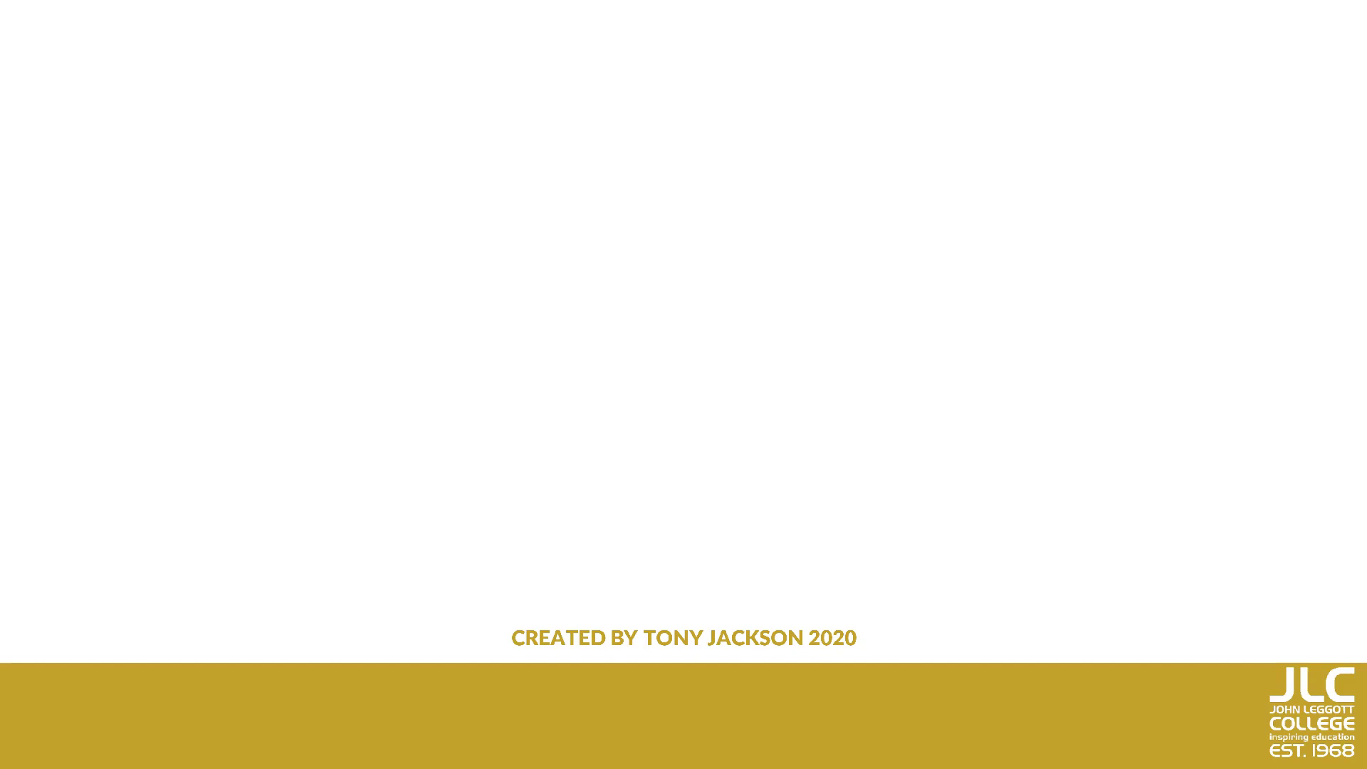